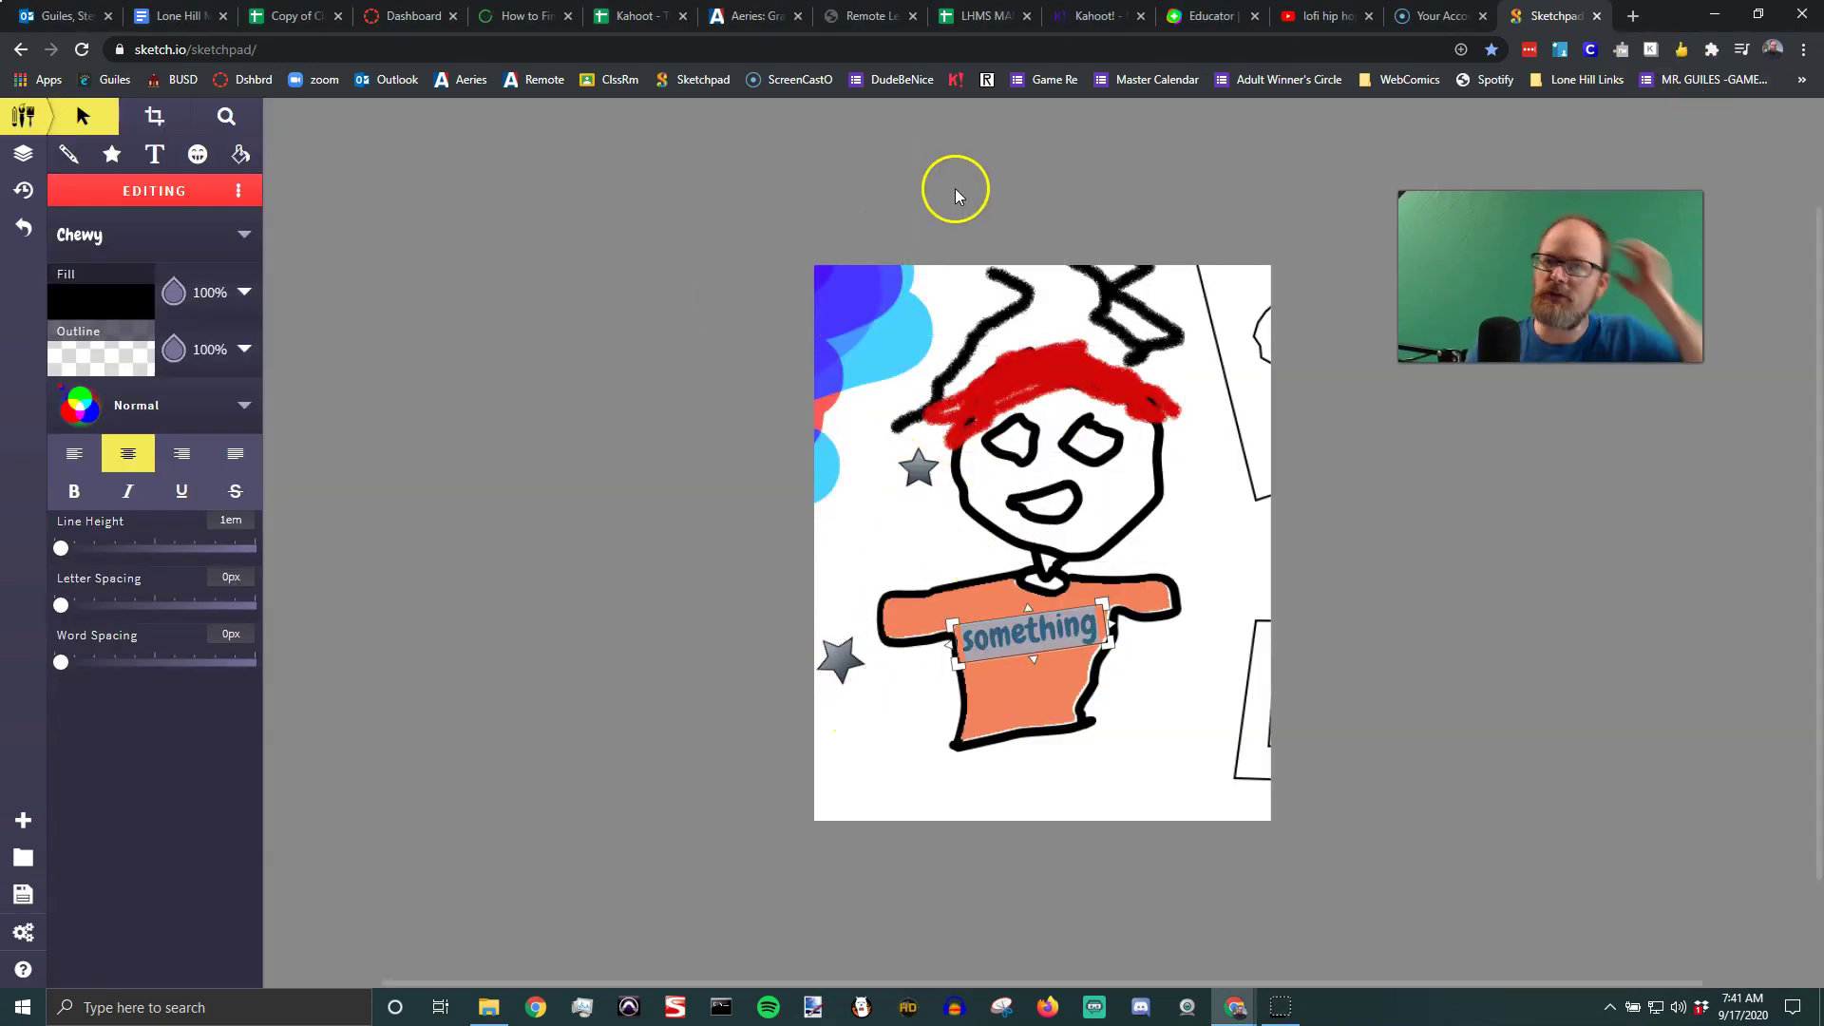
Arrange the tutorial and Sketchpad windows and return Sketchpad to full screen
{"action": "left_click", "coordinate": [1759, 16]}
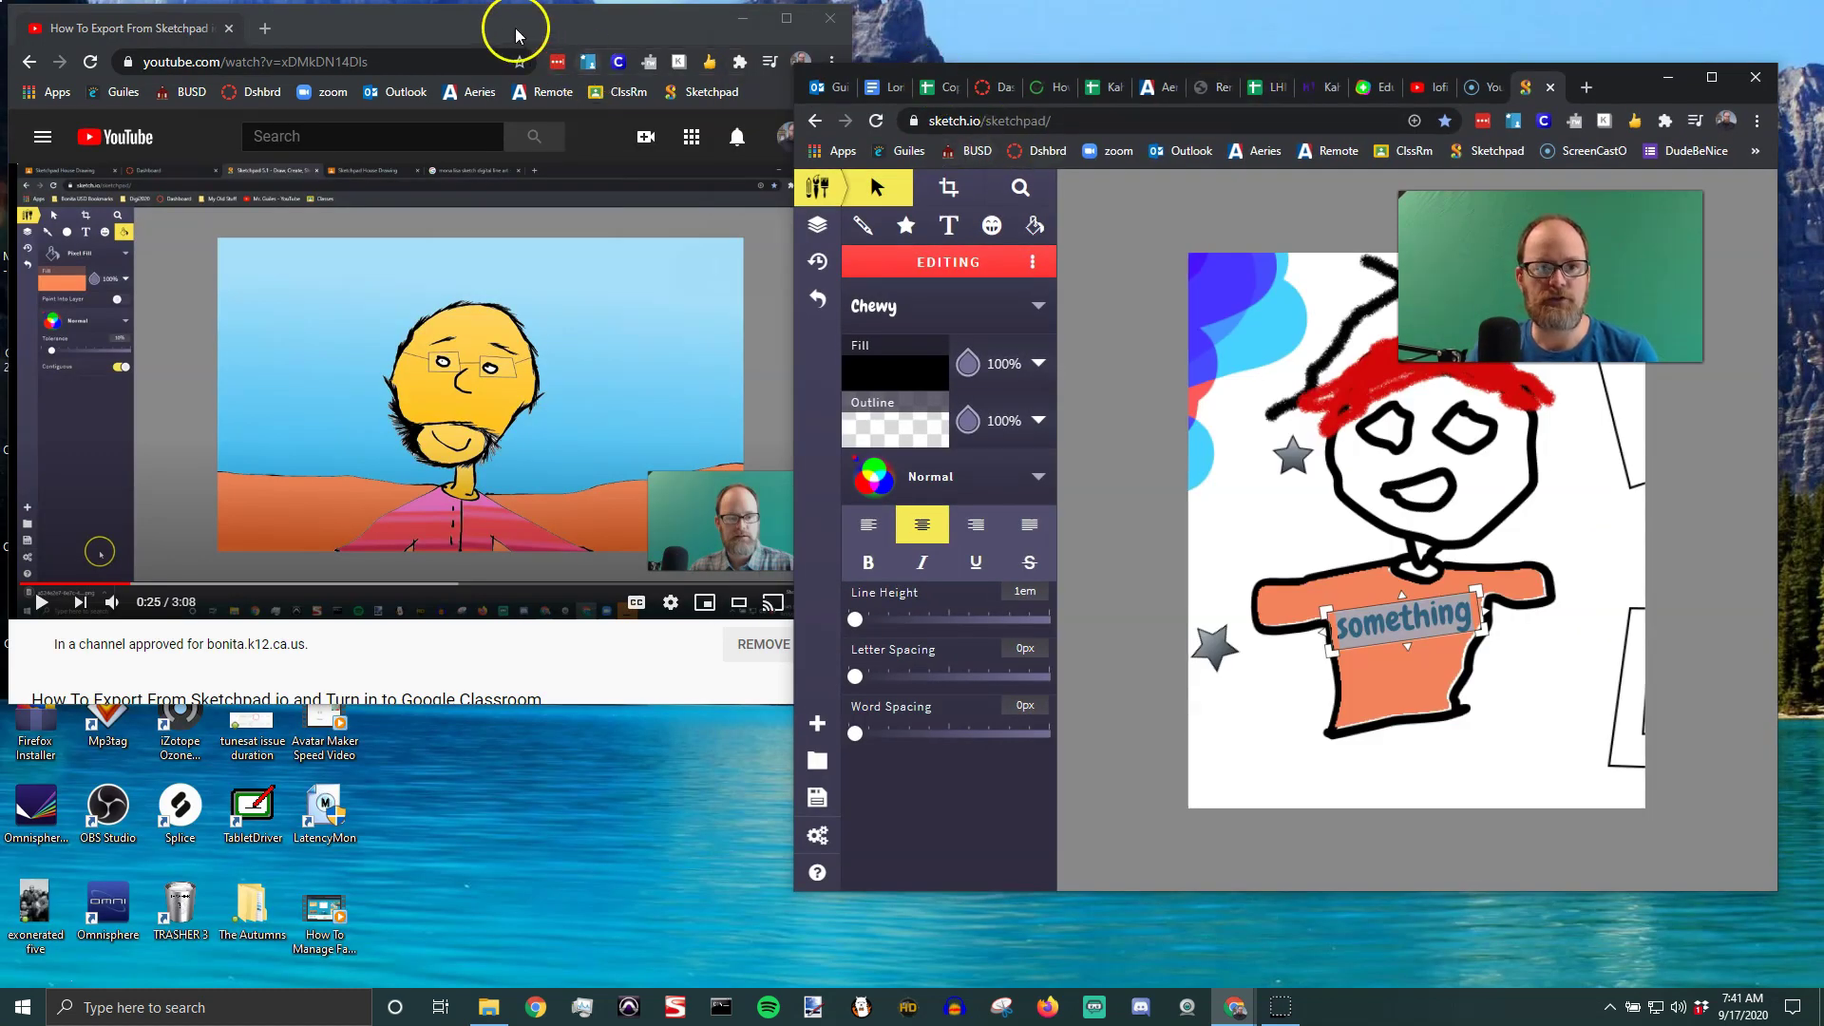
{"action": "mouse_move", "coordinate": [527, 28]}
{"action": "left_mouse_down"}
{"action": "mouse_move", "coordinate": [821, 79]}
{"action": "mouse_move", "coordinate": [535, 48]}
{"action": "left_mouse_up"}
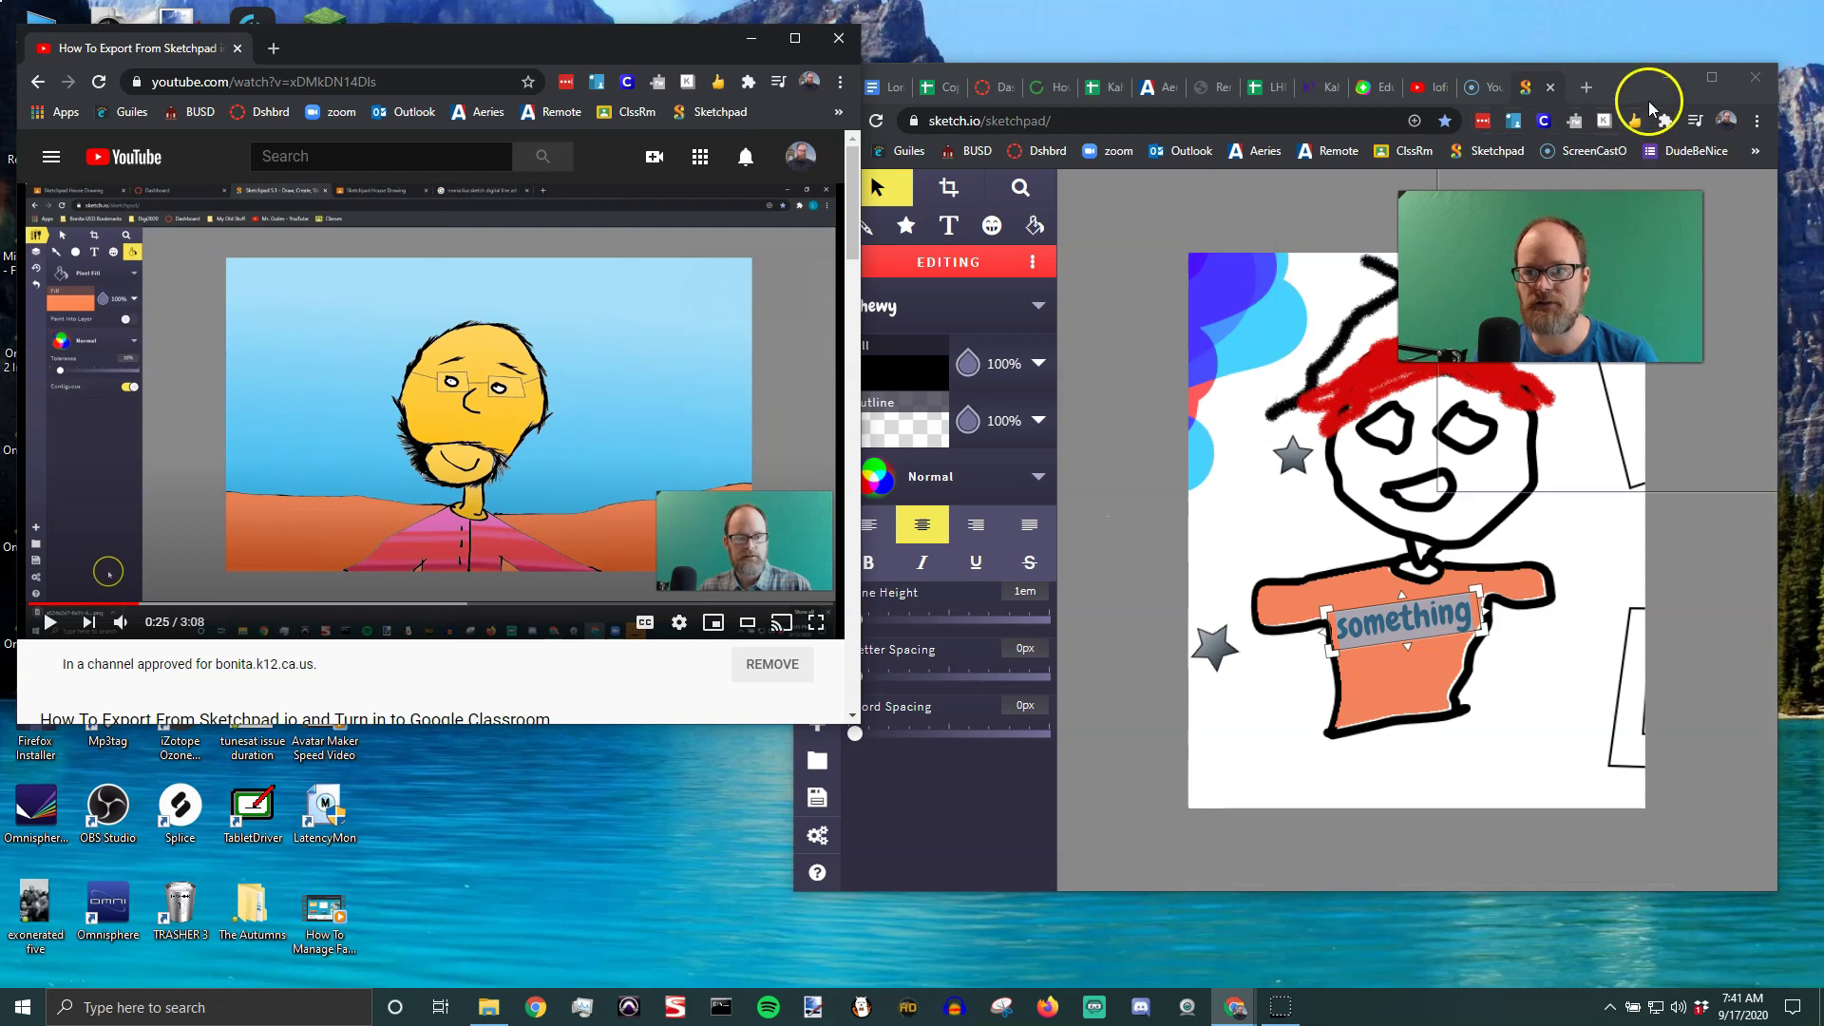
{"action": "mouse_move", "coordinate": [1650, 102]}
{"action": "left_mouse_down"}
{"action": "mouse_move", "coordinate": [1497, 114]}
{"action": "mouse_move", "coordinate": [1598, 80]}
{"action": "mouse_move", "coordinate": [1648, 98]}
{"action": "left_mouse_up"}
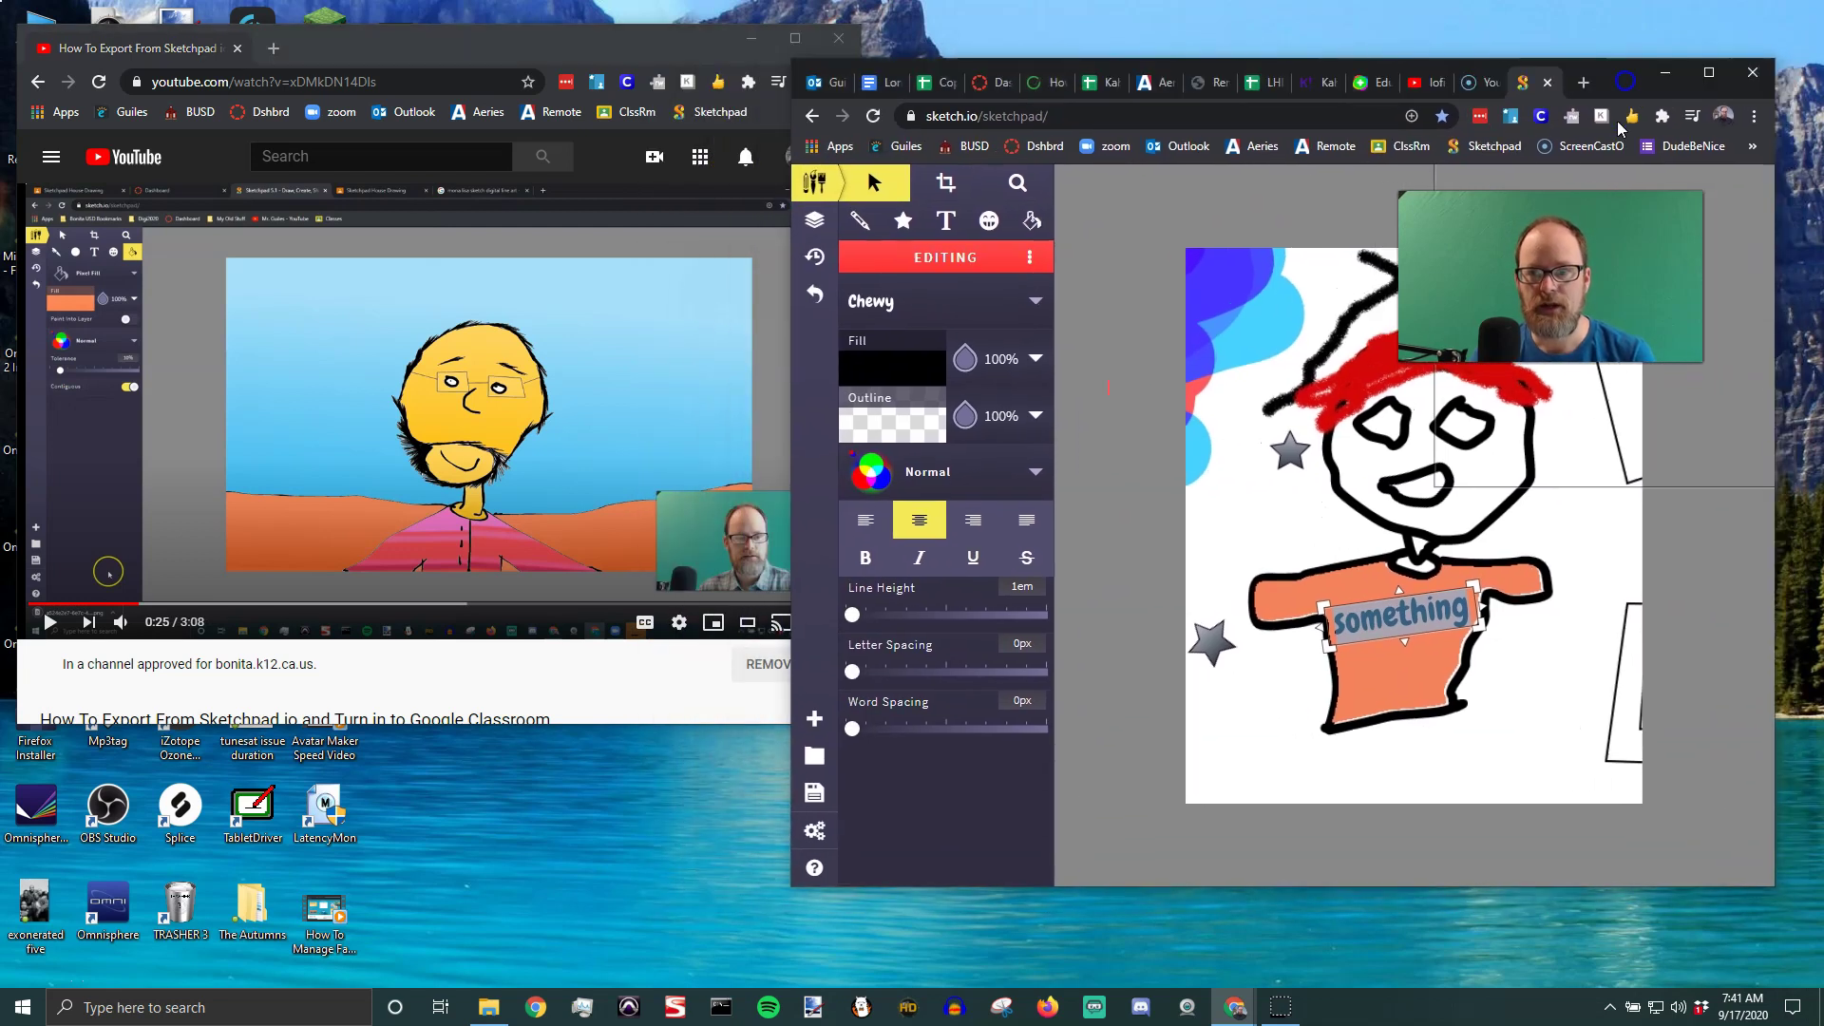
{"action": "left_click", "coordinate": [1290, 594]}
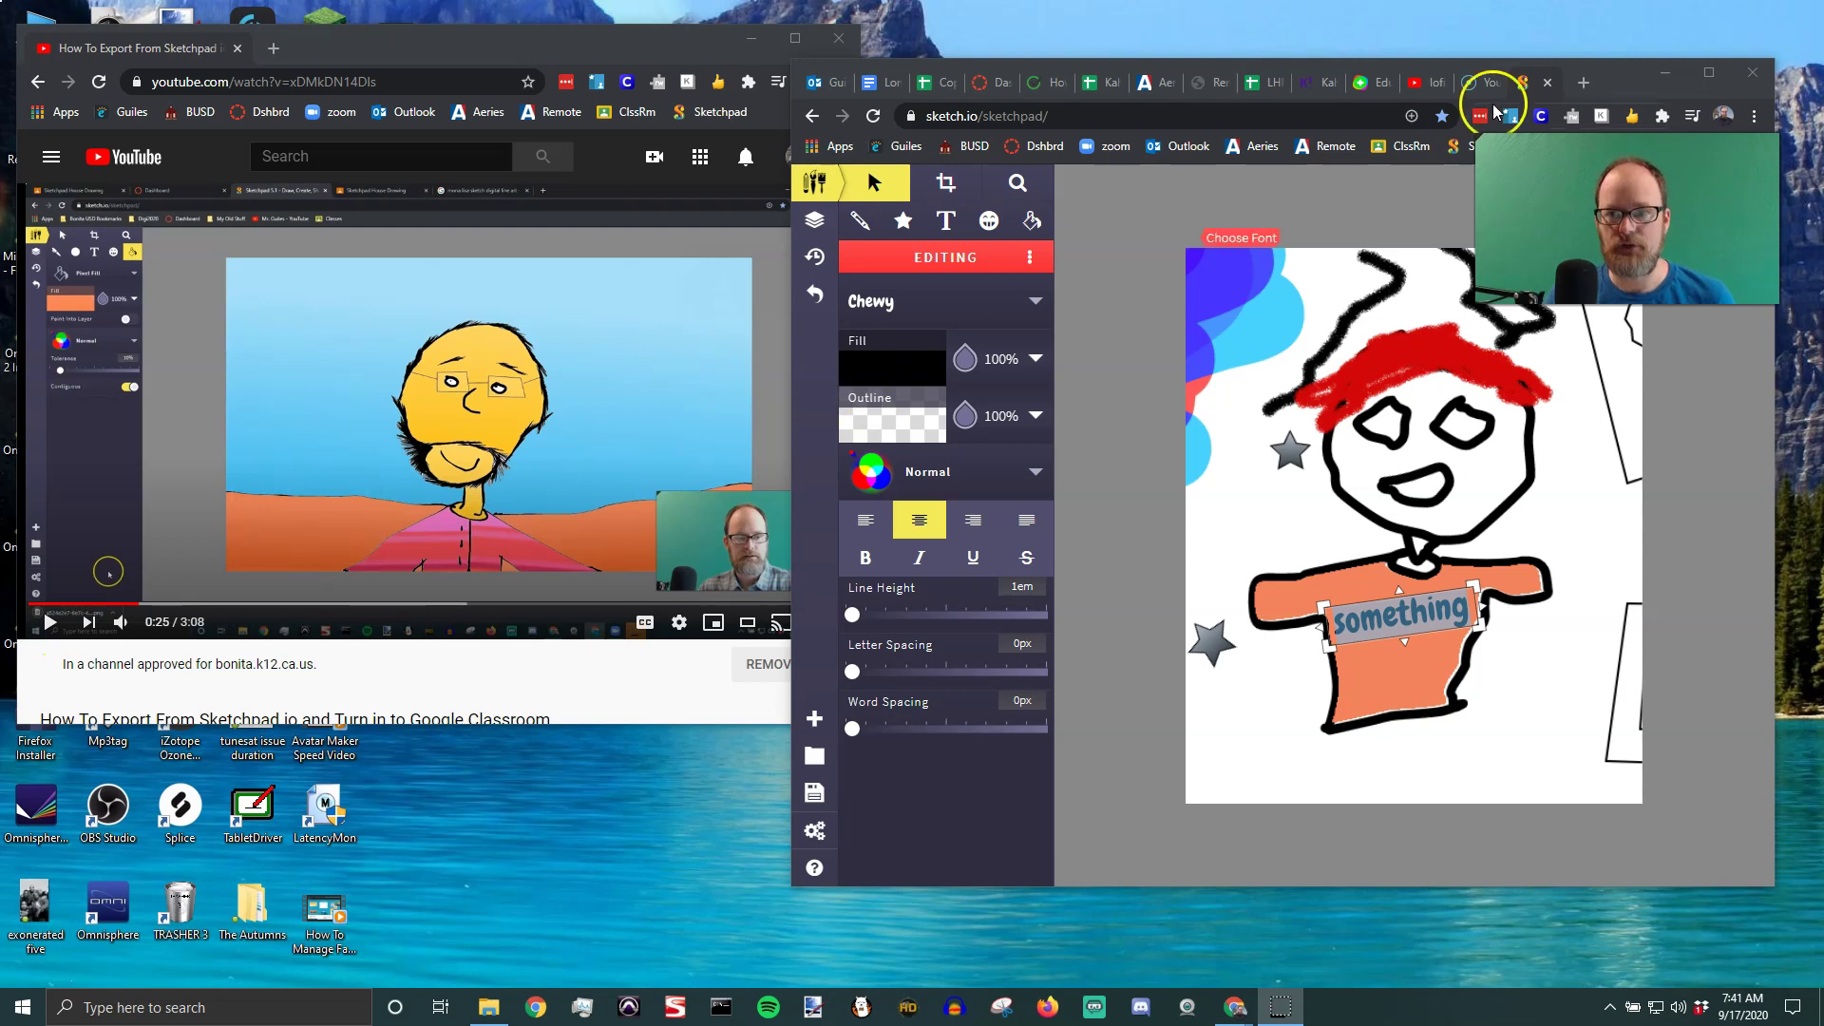
{"action": "left_click", "coordinate": [1708, 74]}
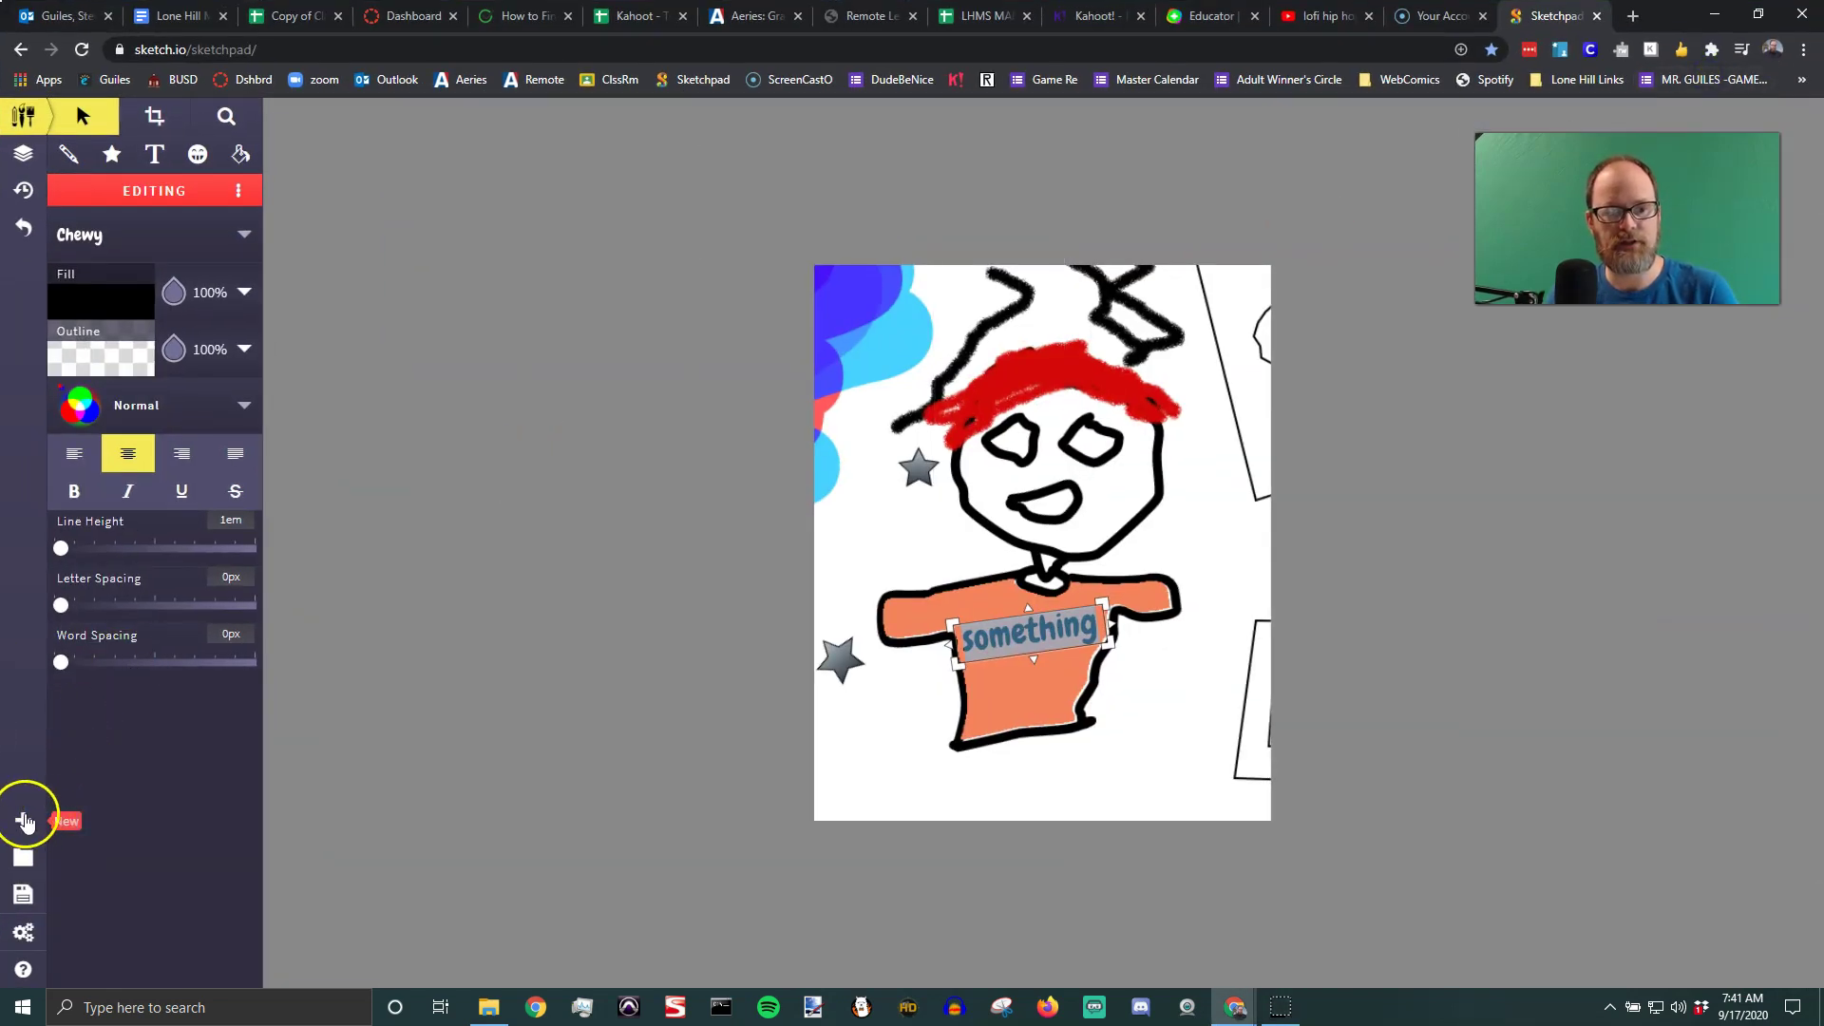
{"action": "left_click", "coordinate": [25, 898]}
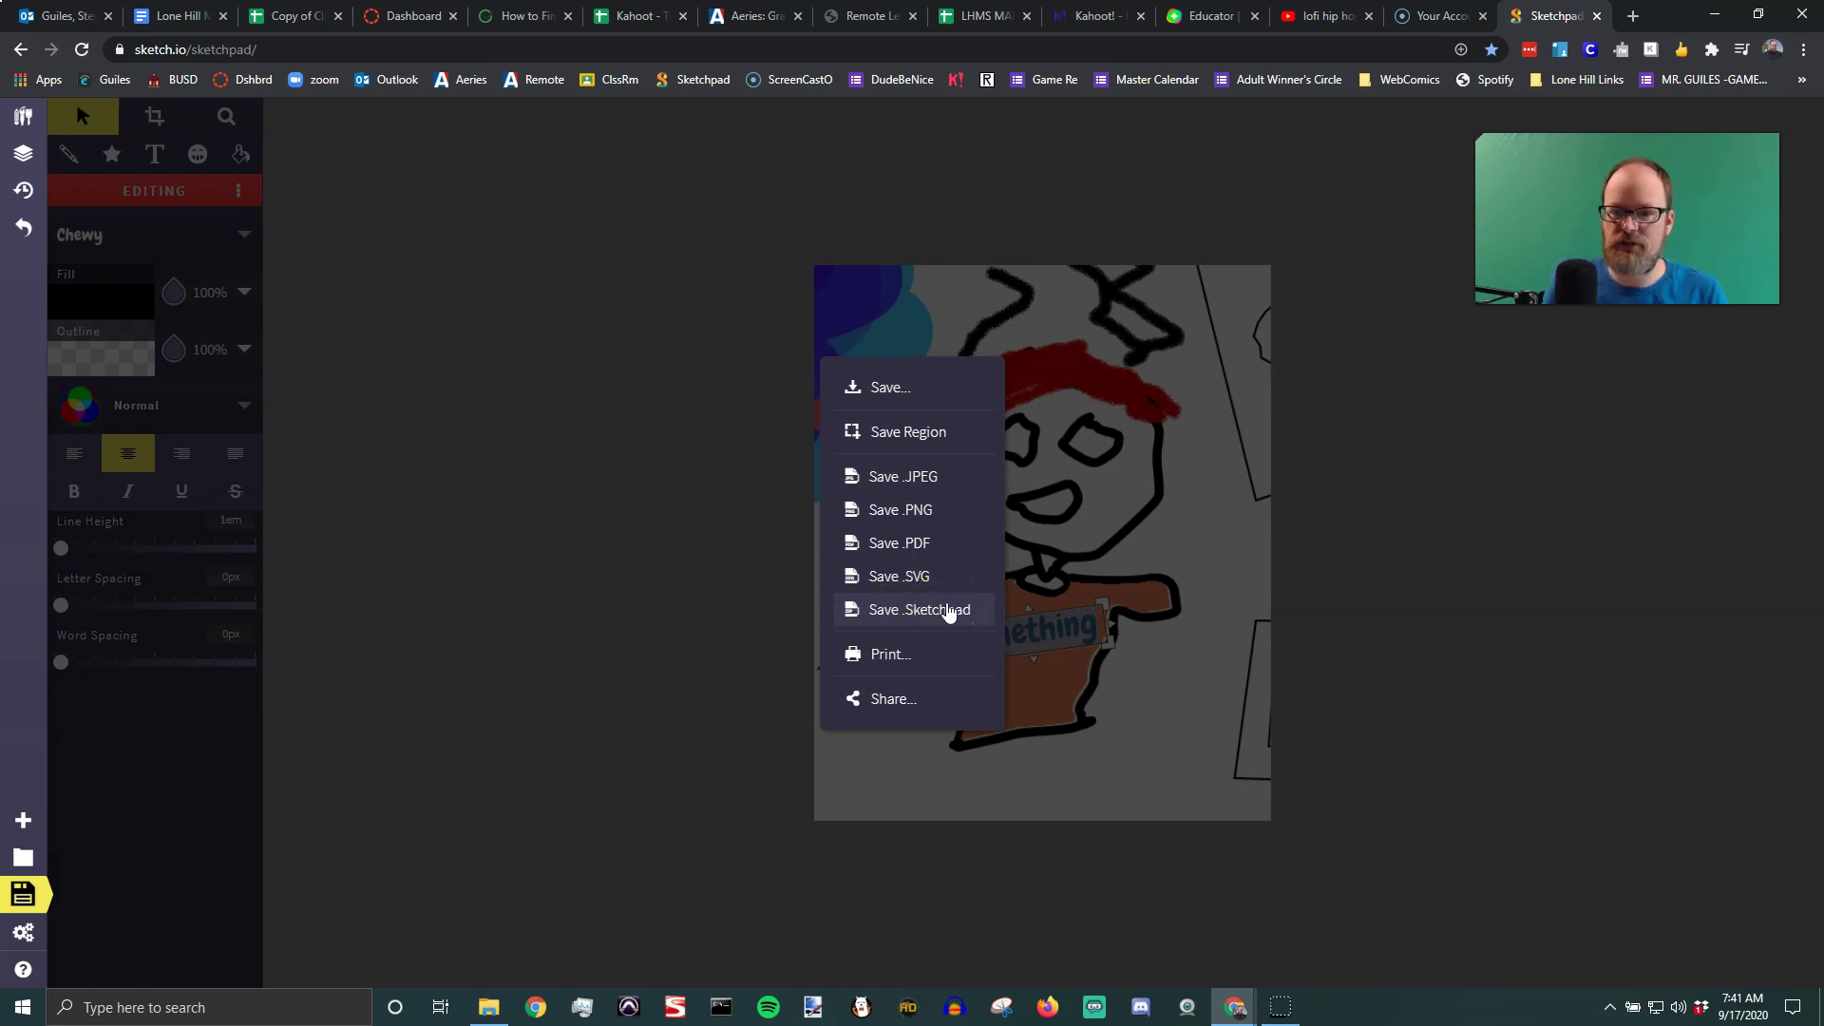
{"action": "left_click", "coordinate": [1415, 490]}
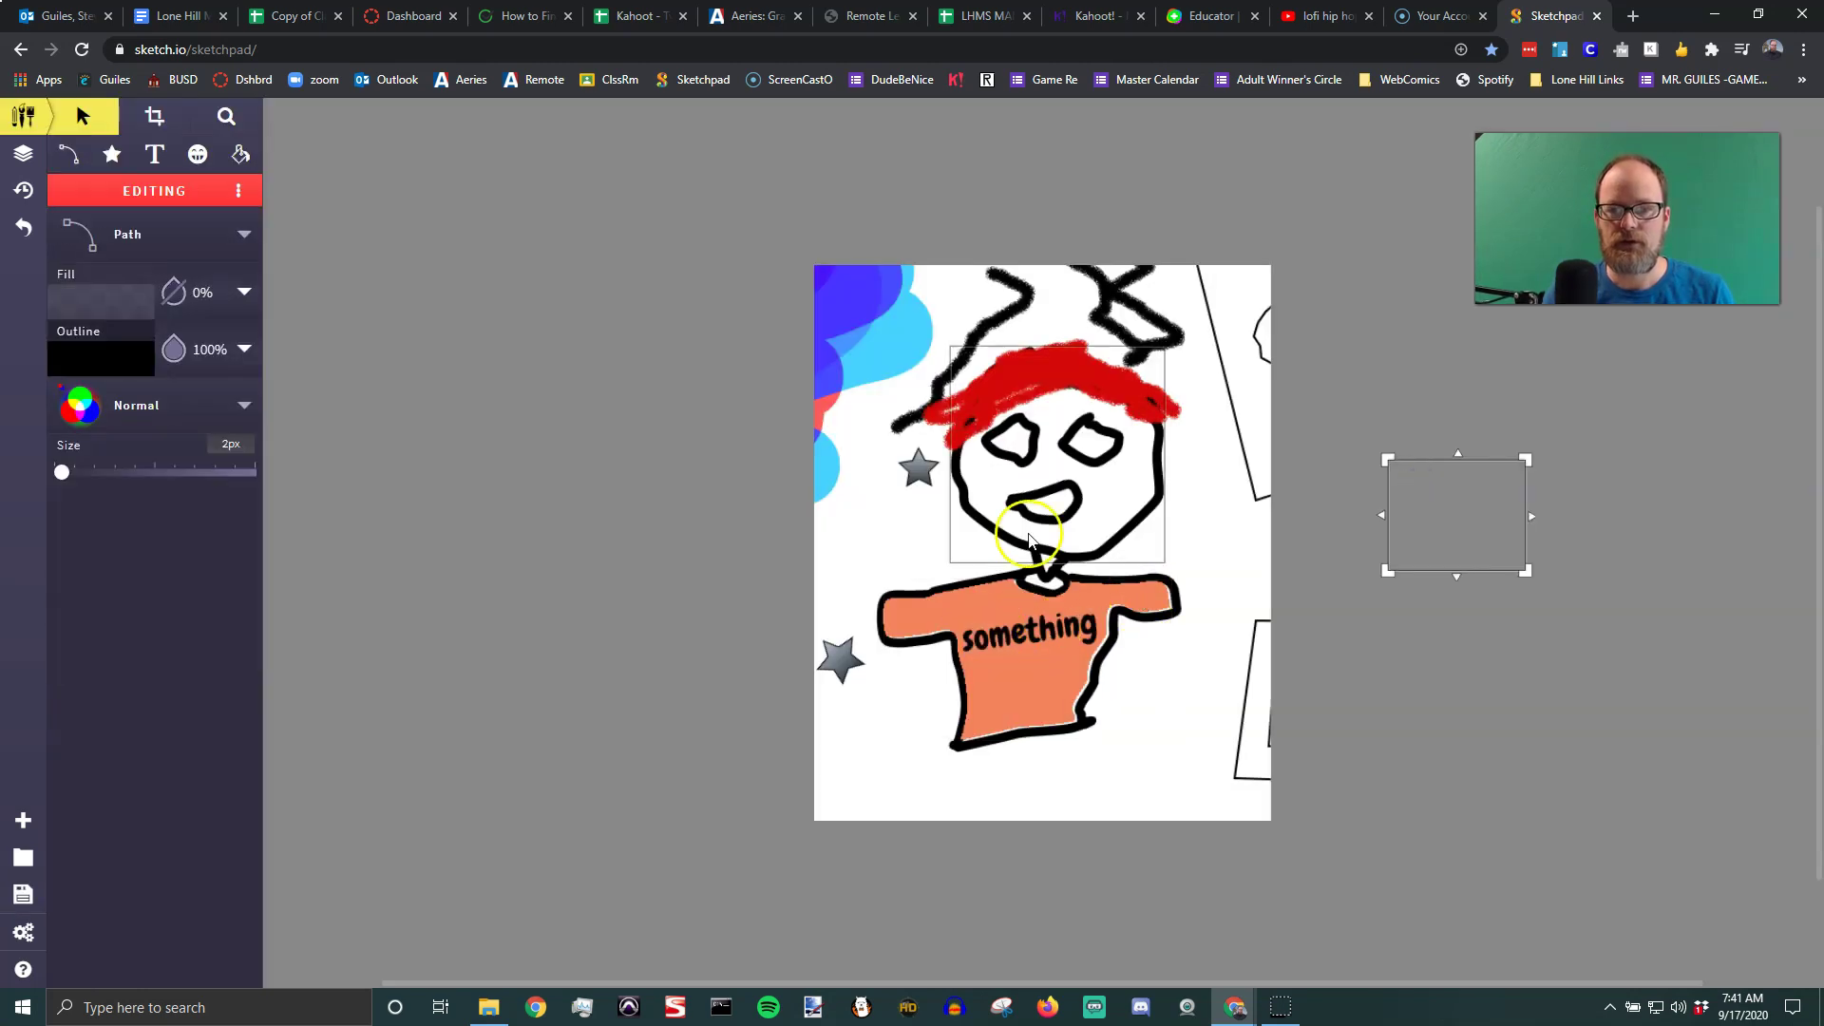
Move the red hair stroke onto the head, tilt the left eye, and open the export menu
{"action": "mouse_move", "coordinate": [1059, 367]}
{"action": "left_mouse_down"}
{"action": "mouse_move", "coordinate": [971, 370]}
{"action": "mouse_move", "coordinate": [1159, 336]}
{"action": "mouse_move", "coordinate": [1062, 314]}
{"action": "left_mouse_up"}
{"action": "mouse_move", "coordinate": [1012, 442]}
{"action": "left_mouse_down"}
{"action": "mouse_move", "coordinate": [1140, 444]}
{"action": "mouse_move", "coordinate": [1034, 443]}
{"action": "left_mouse_up"}
{"action": "mouse_move", "coordinate": [993, 418]}
{"action": "left_mouse_down"}
{"action": "mouse_move", "coordinate": [978, 395]}
{"action": "mouse_move", "coordinate": [957, 436]}
{"action": "mouse_move", "coordinate": [1003, 434]}
{"action": "left_mouse_up"}
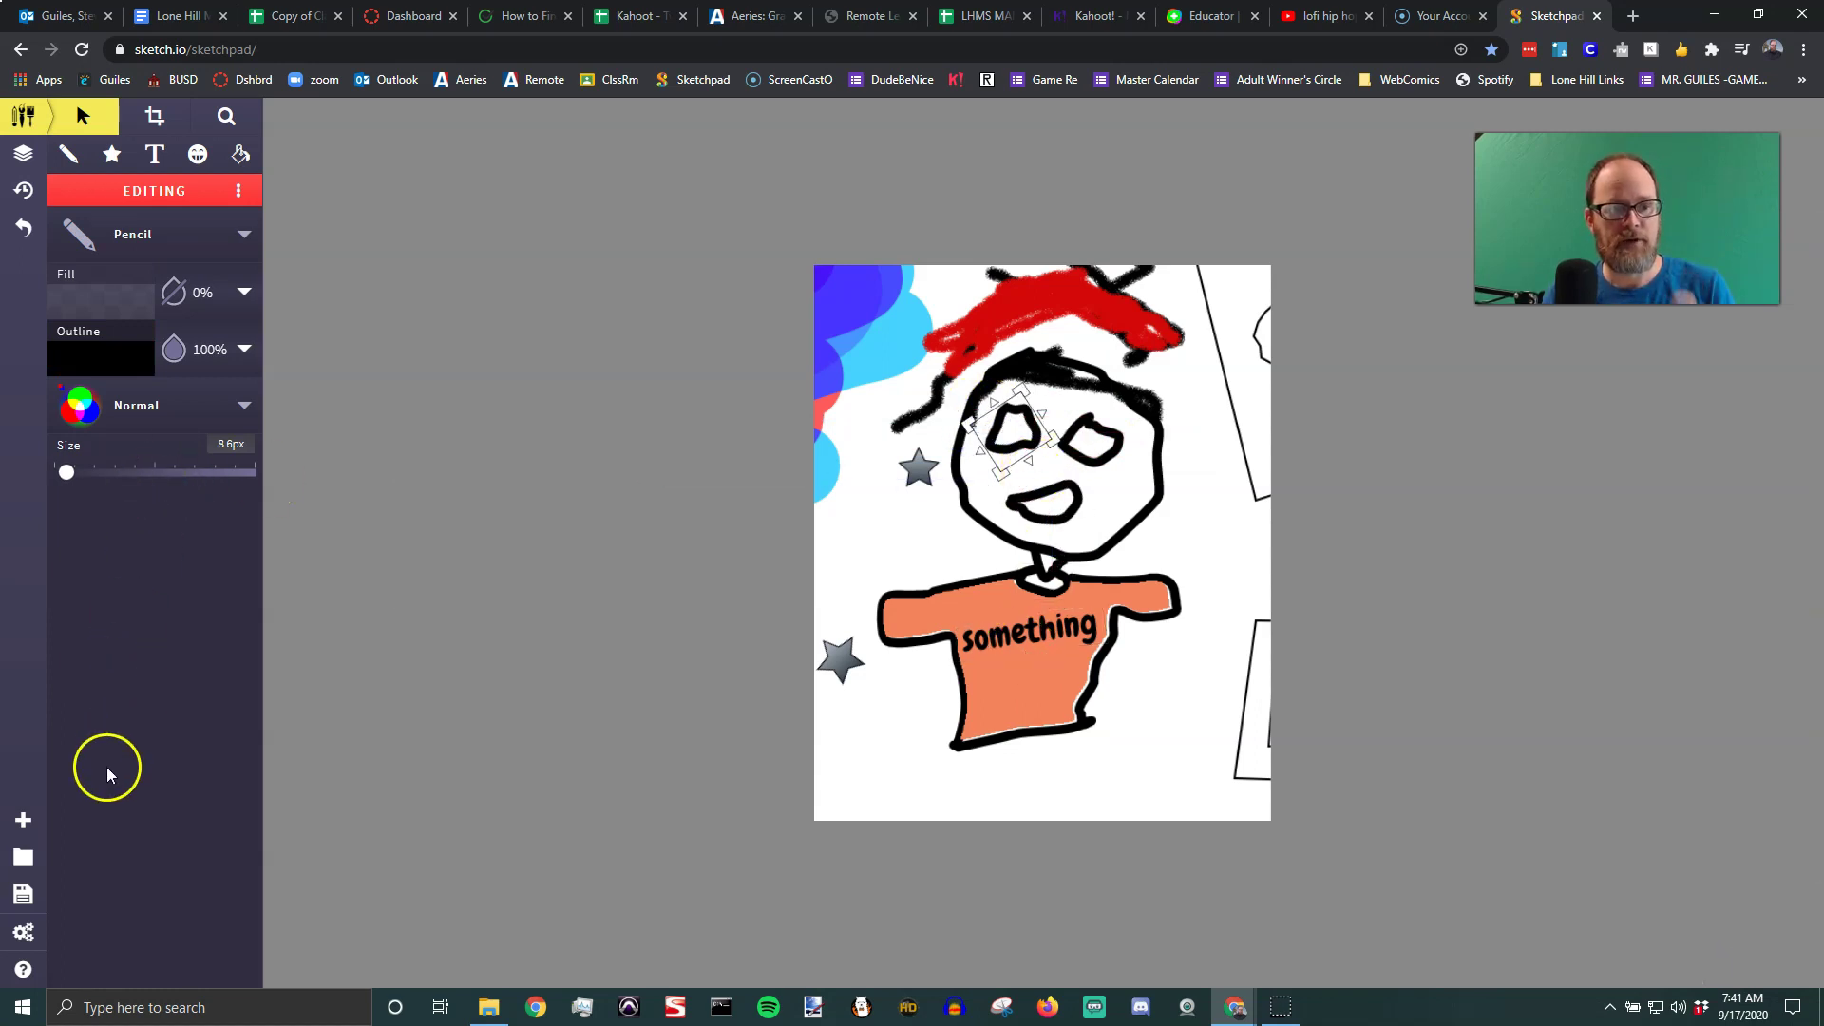
{"action": "left_click", "coordinate": [23, 896]}
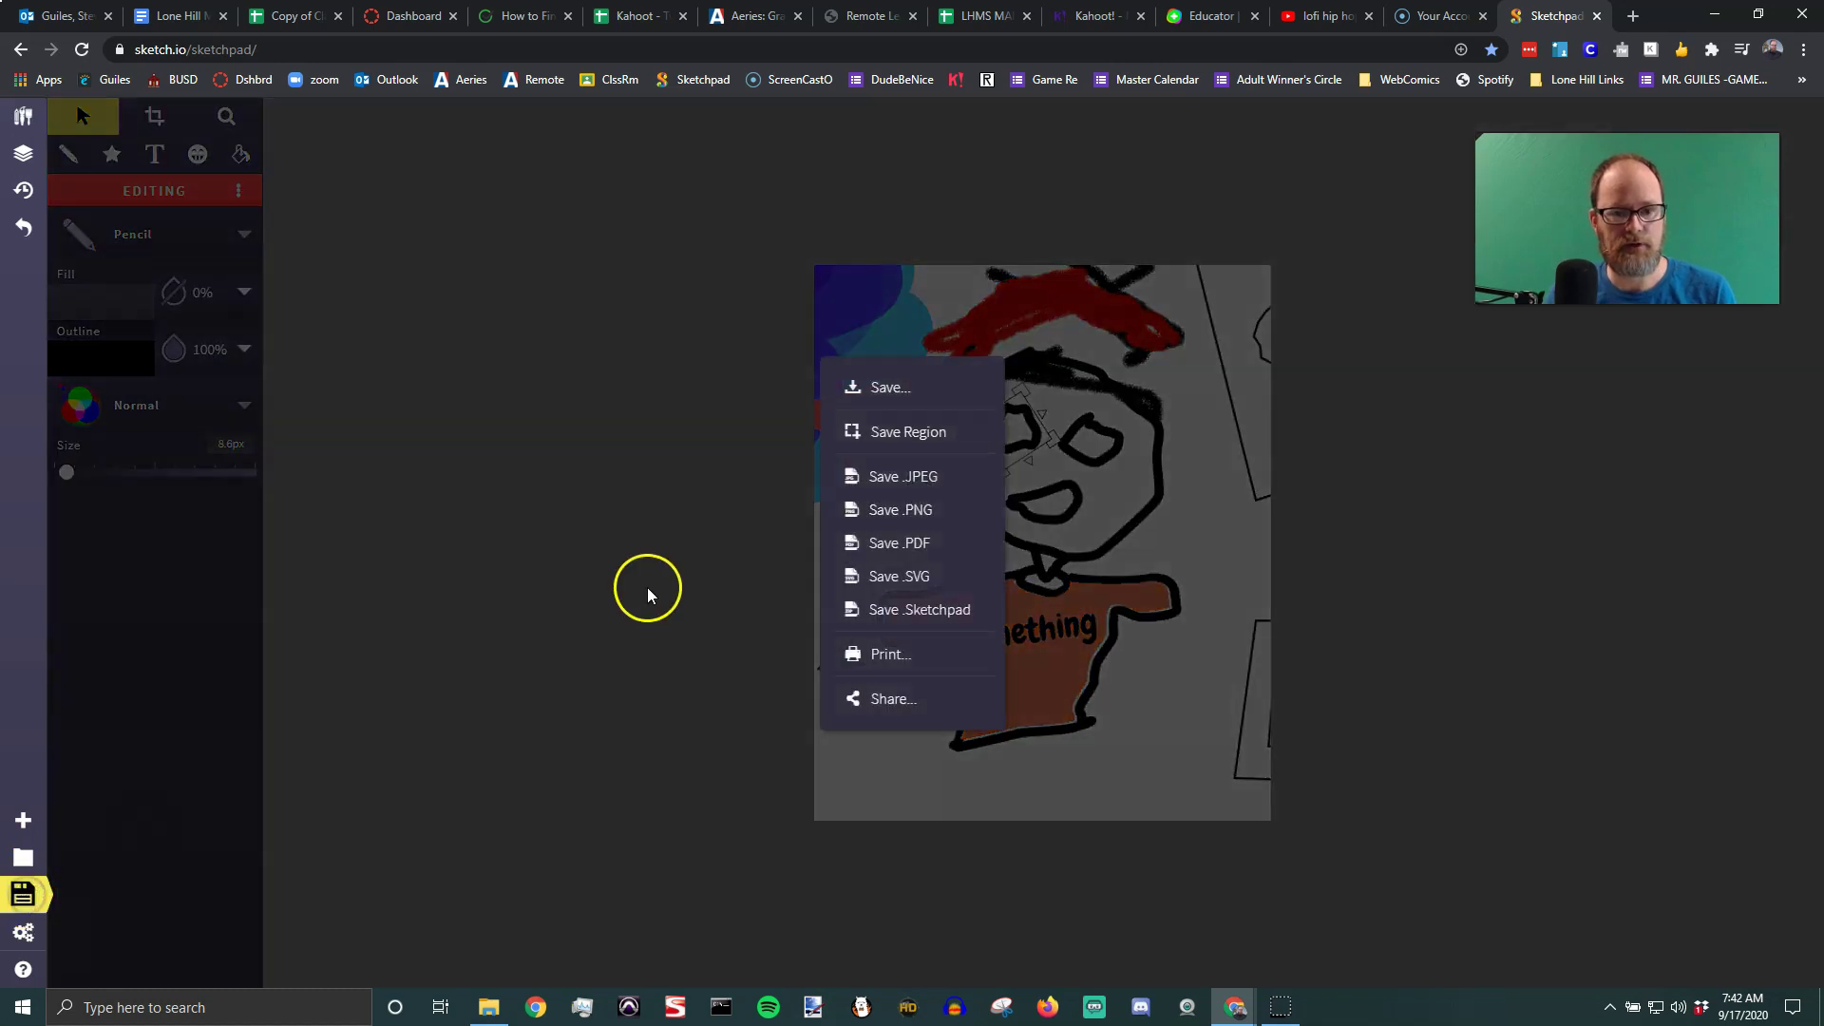
Export the drawing as a JPEG named 'Guy' into Downloads
{"action": "left_click", "coordinate": [930, 478]}
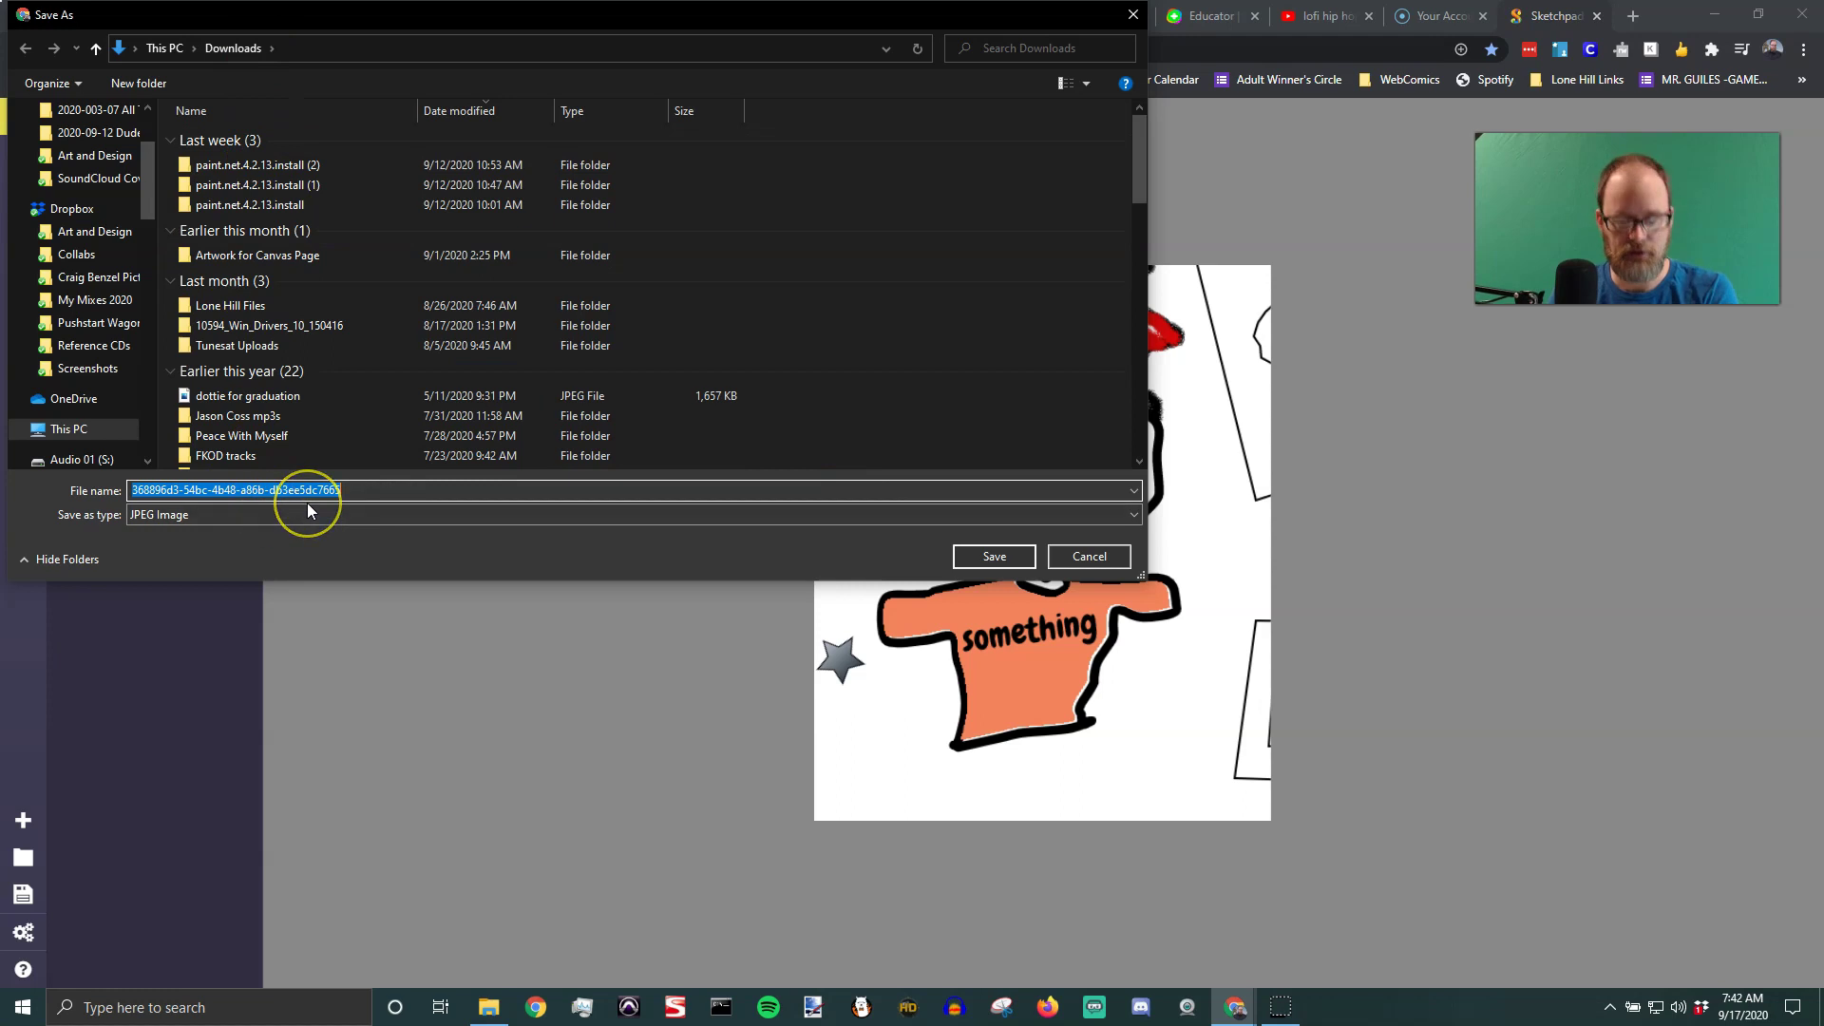
{"action": "type", "text": "Guy"}
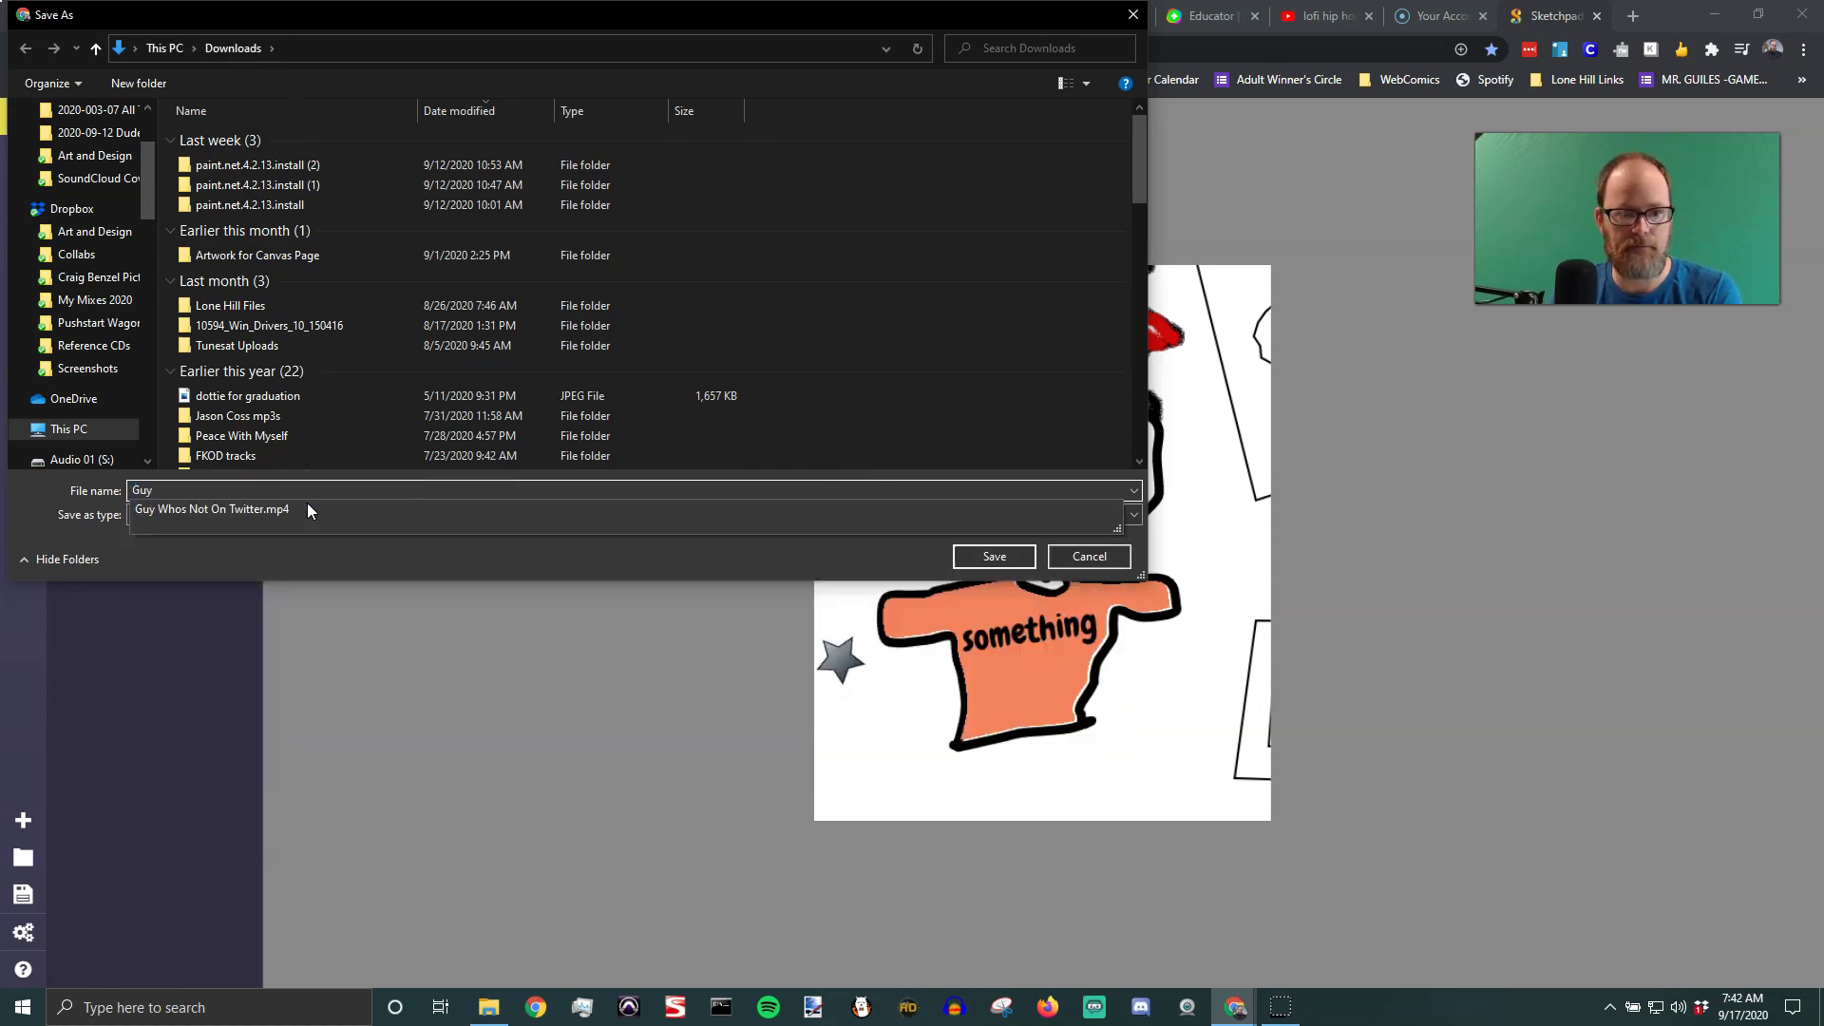
{"action": "left_click", "coordinate": [994, 556]}
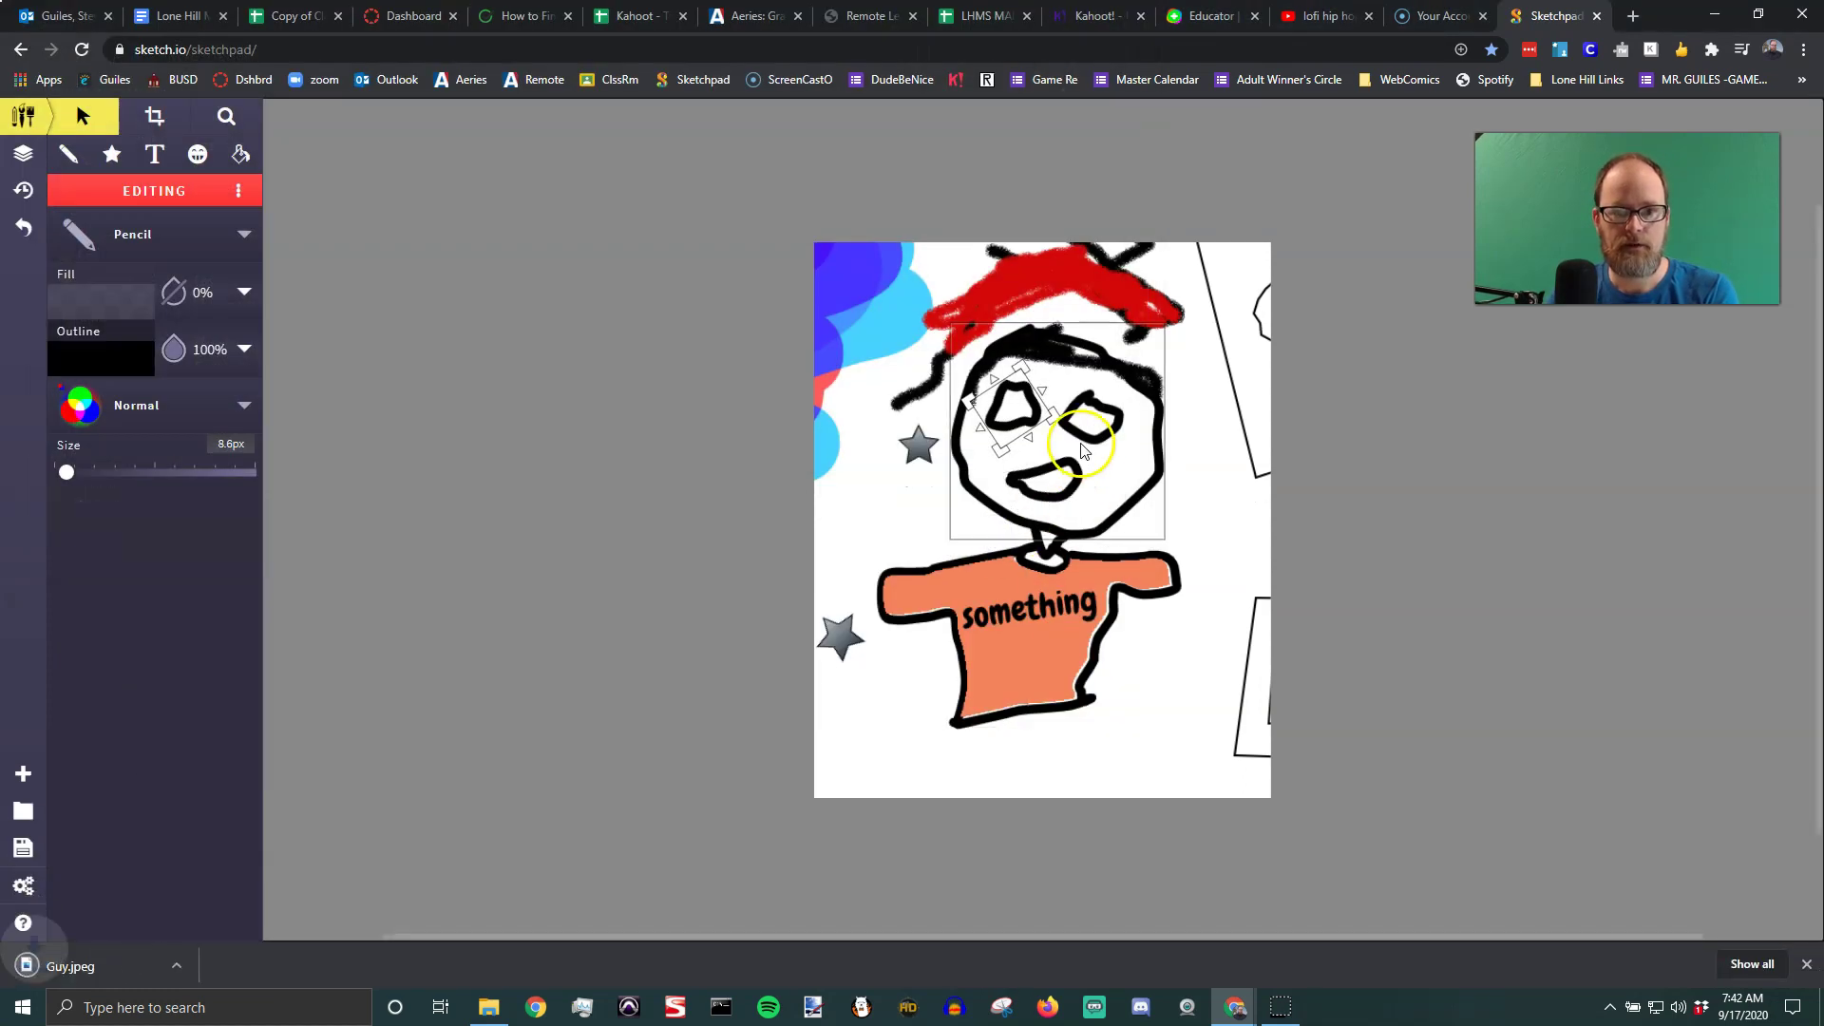
Import Guy.jpeg from Downloads and nudge it slightly right and down
{"action": "left_click", "coordinate": [23, 814]}
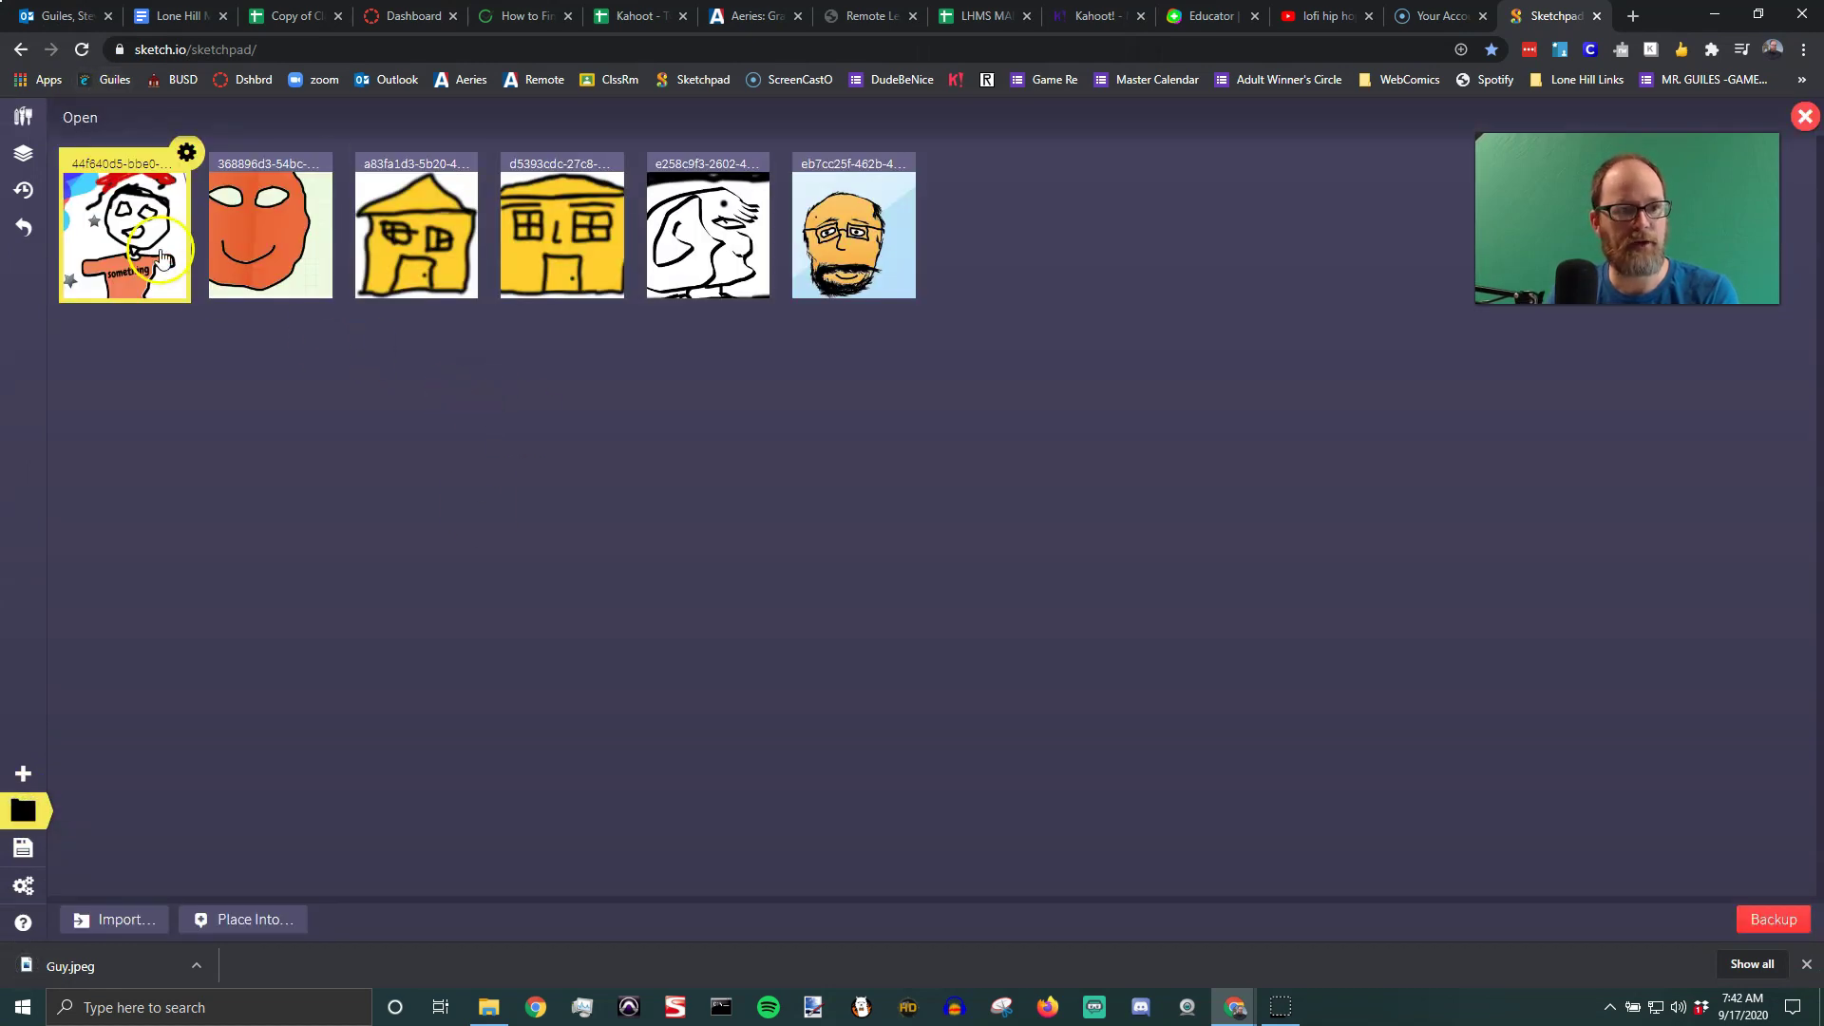
{"action": "left_click", "coordinate": [139, 244]}
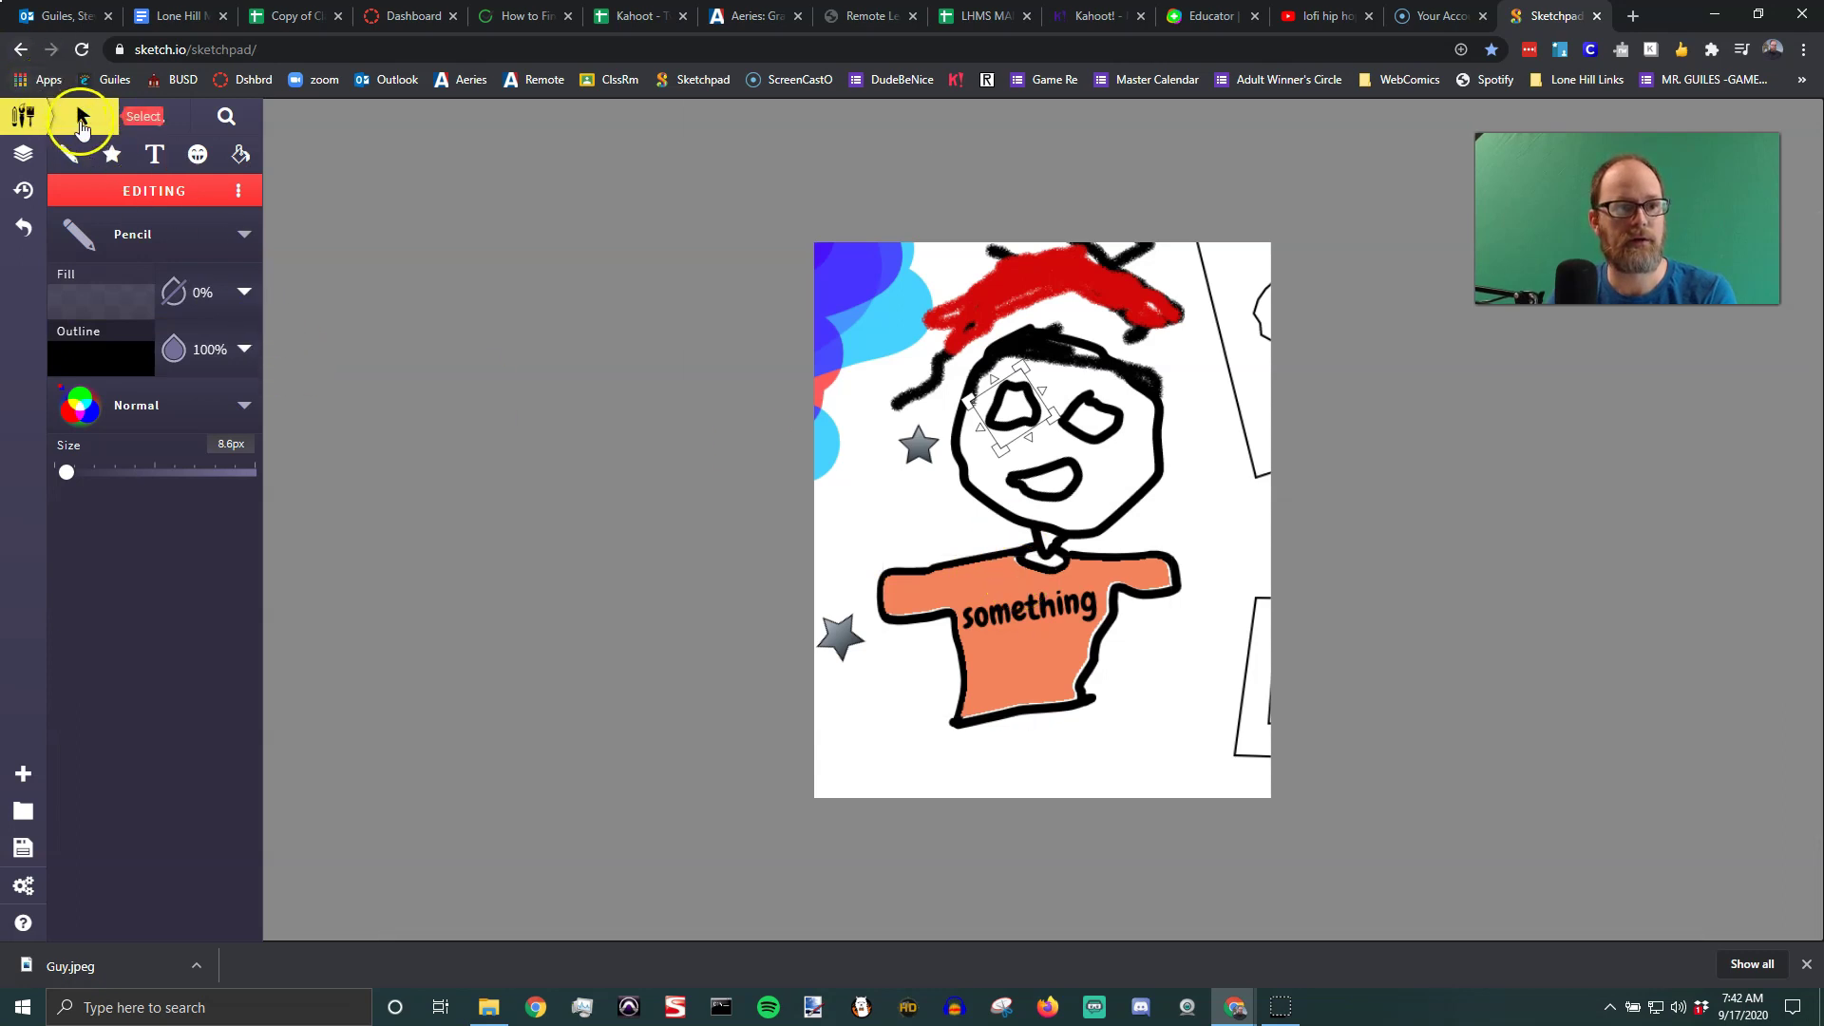
{"action": "left_click", "coordinate": [24, 812]}
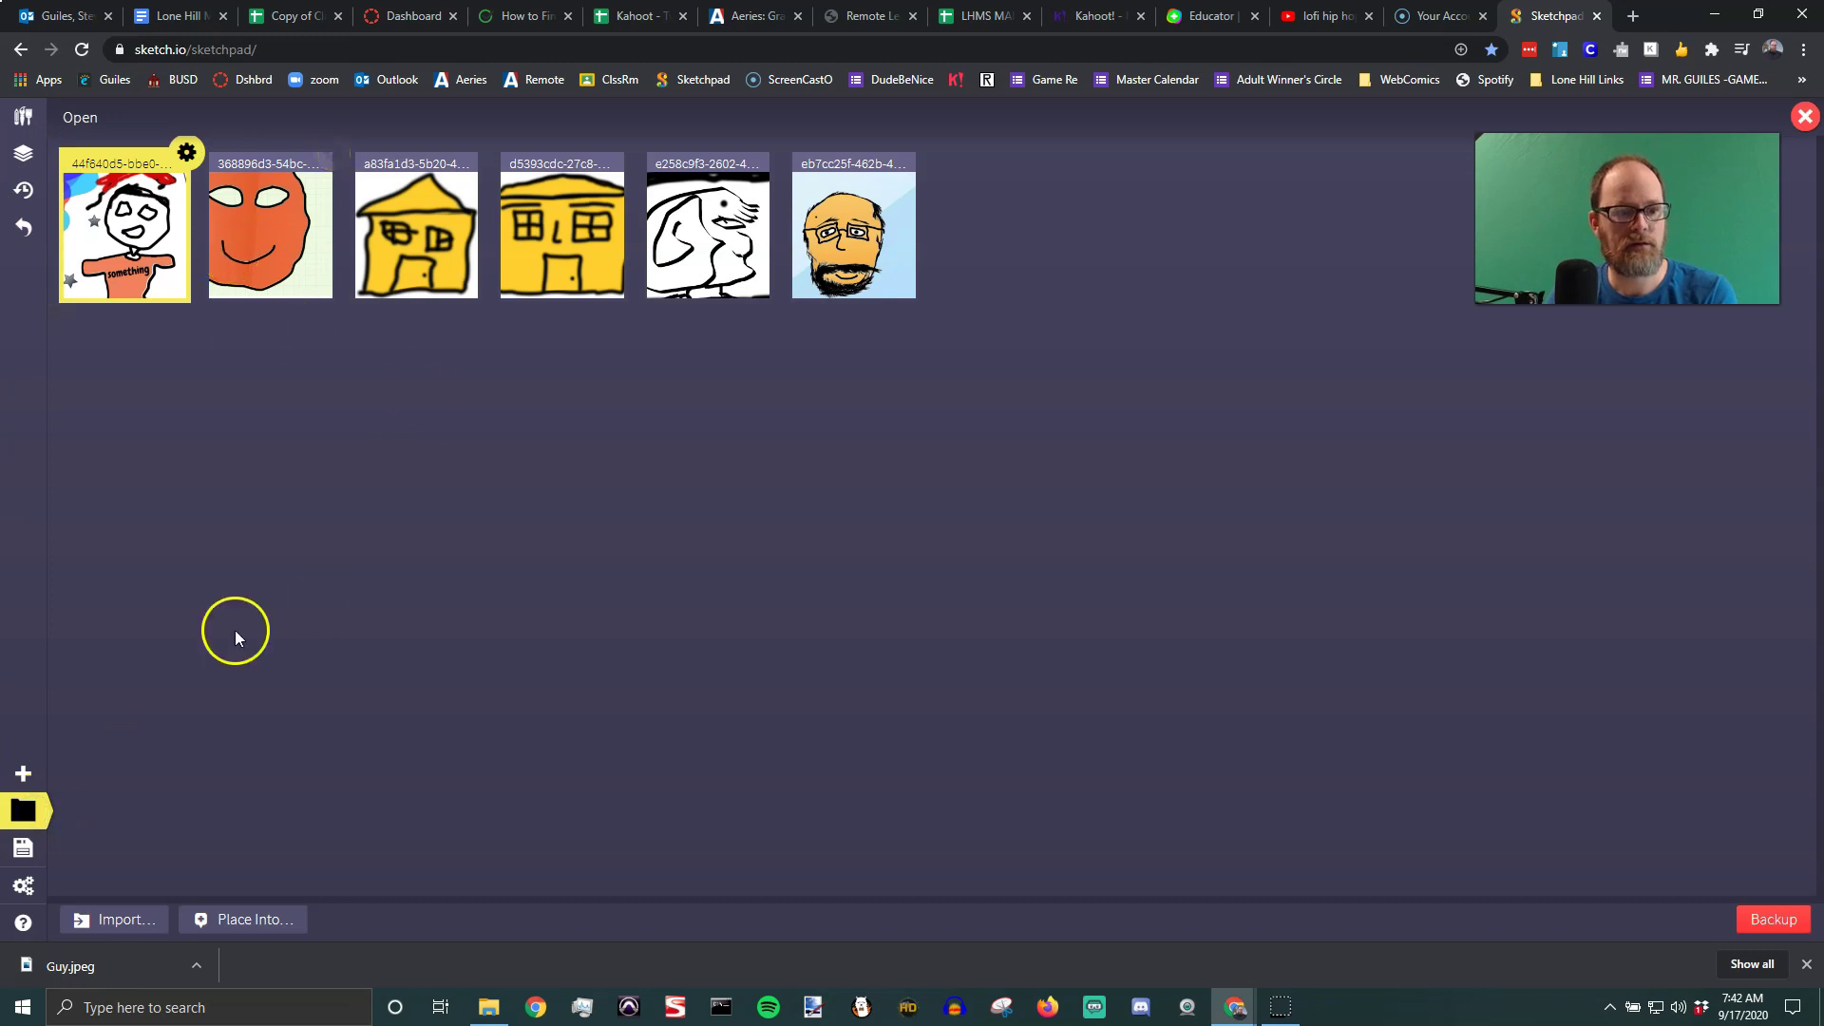
{"action": "left_click", "coordinate": [134, 928]}
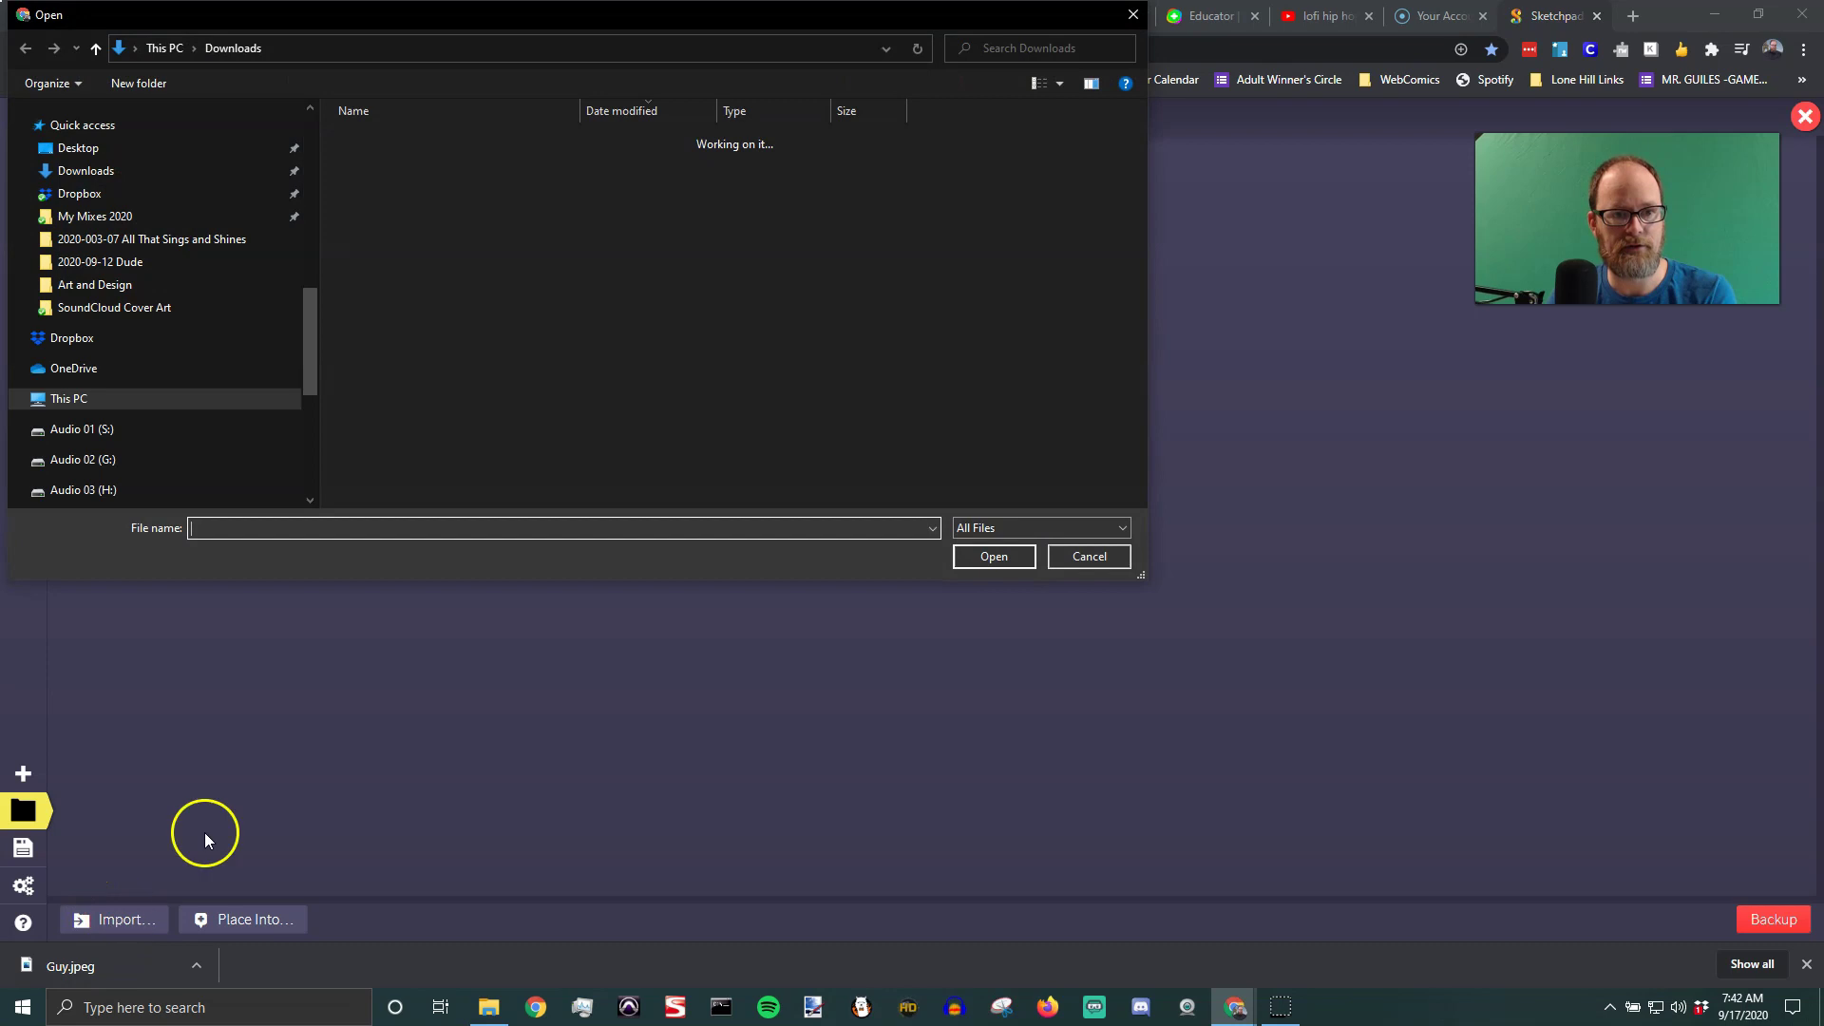
{"action": "left_click", "coordinate": [373, 169]}
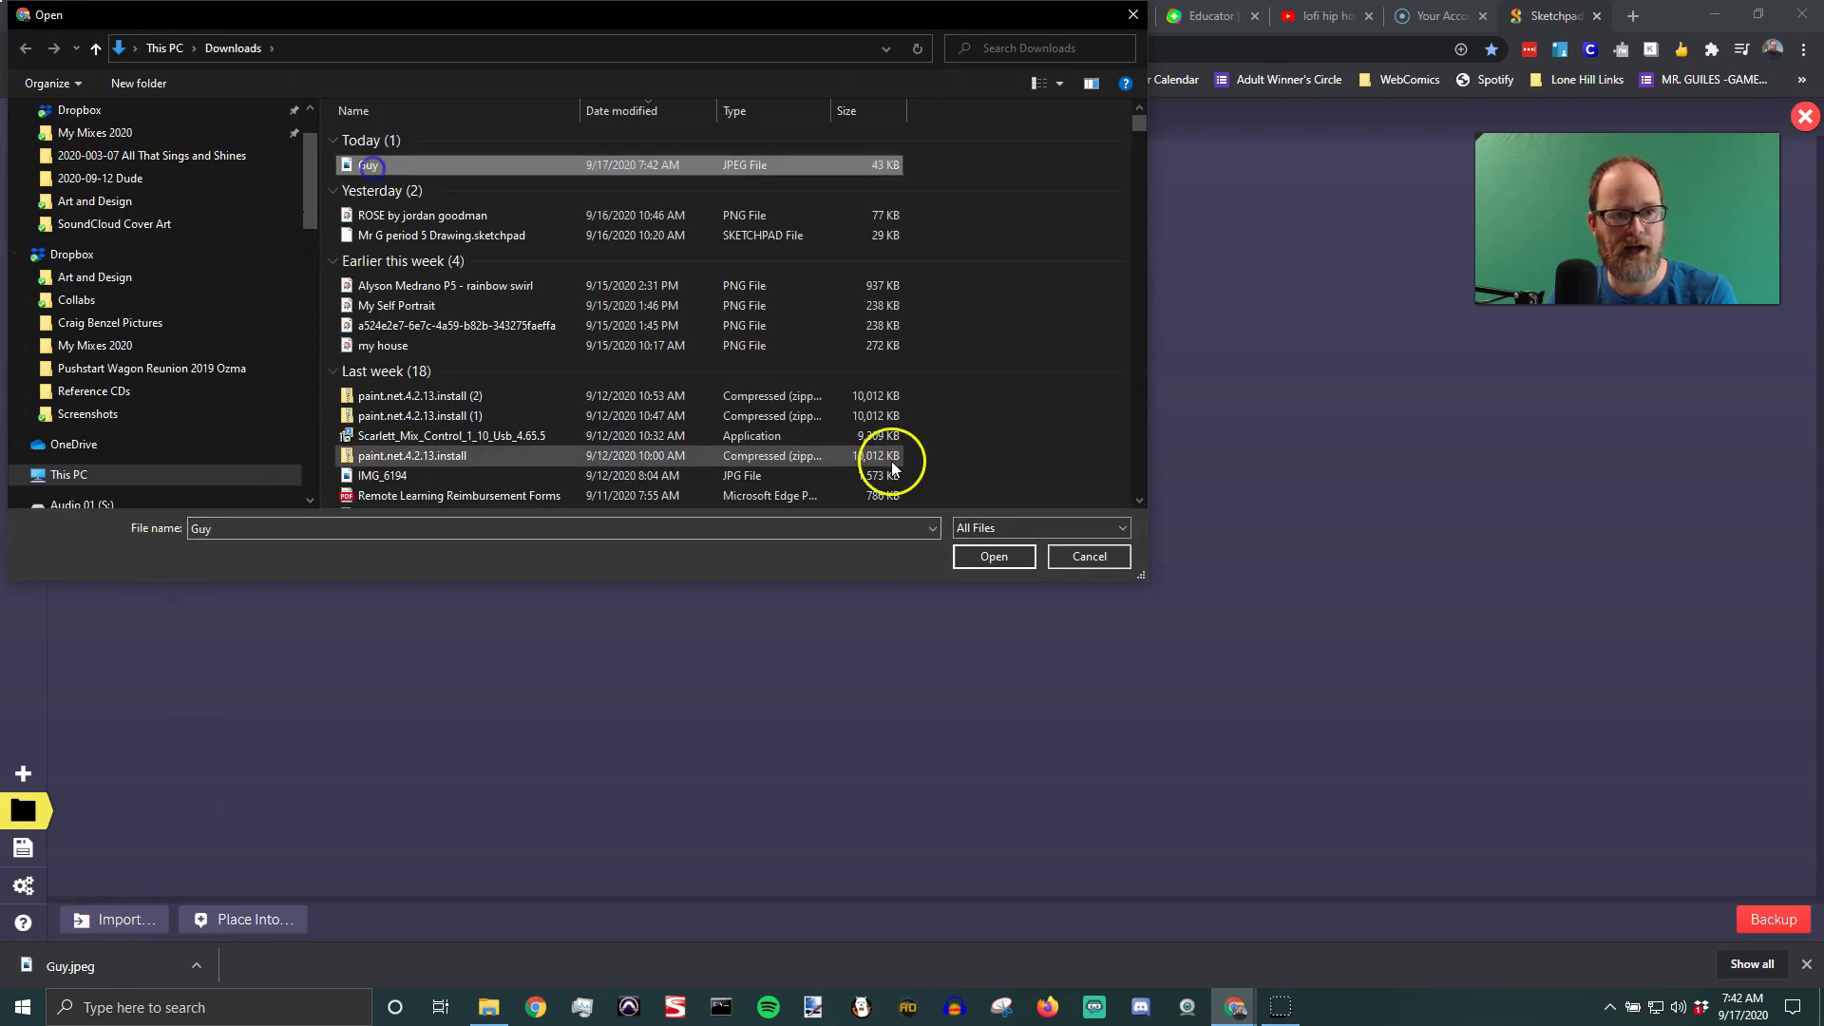
{"action": "left_click", "coordinate": [993, 556]}
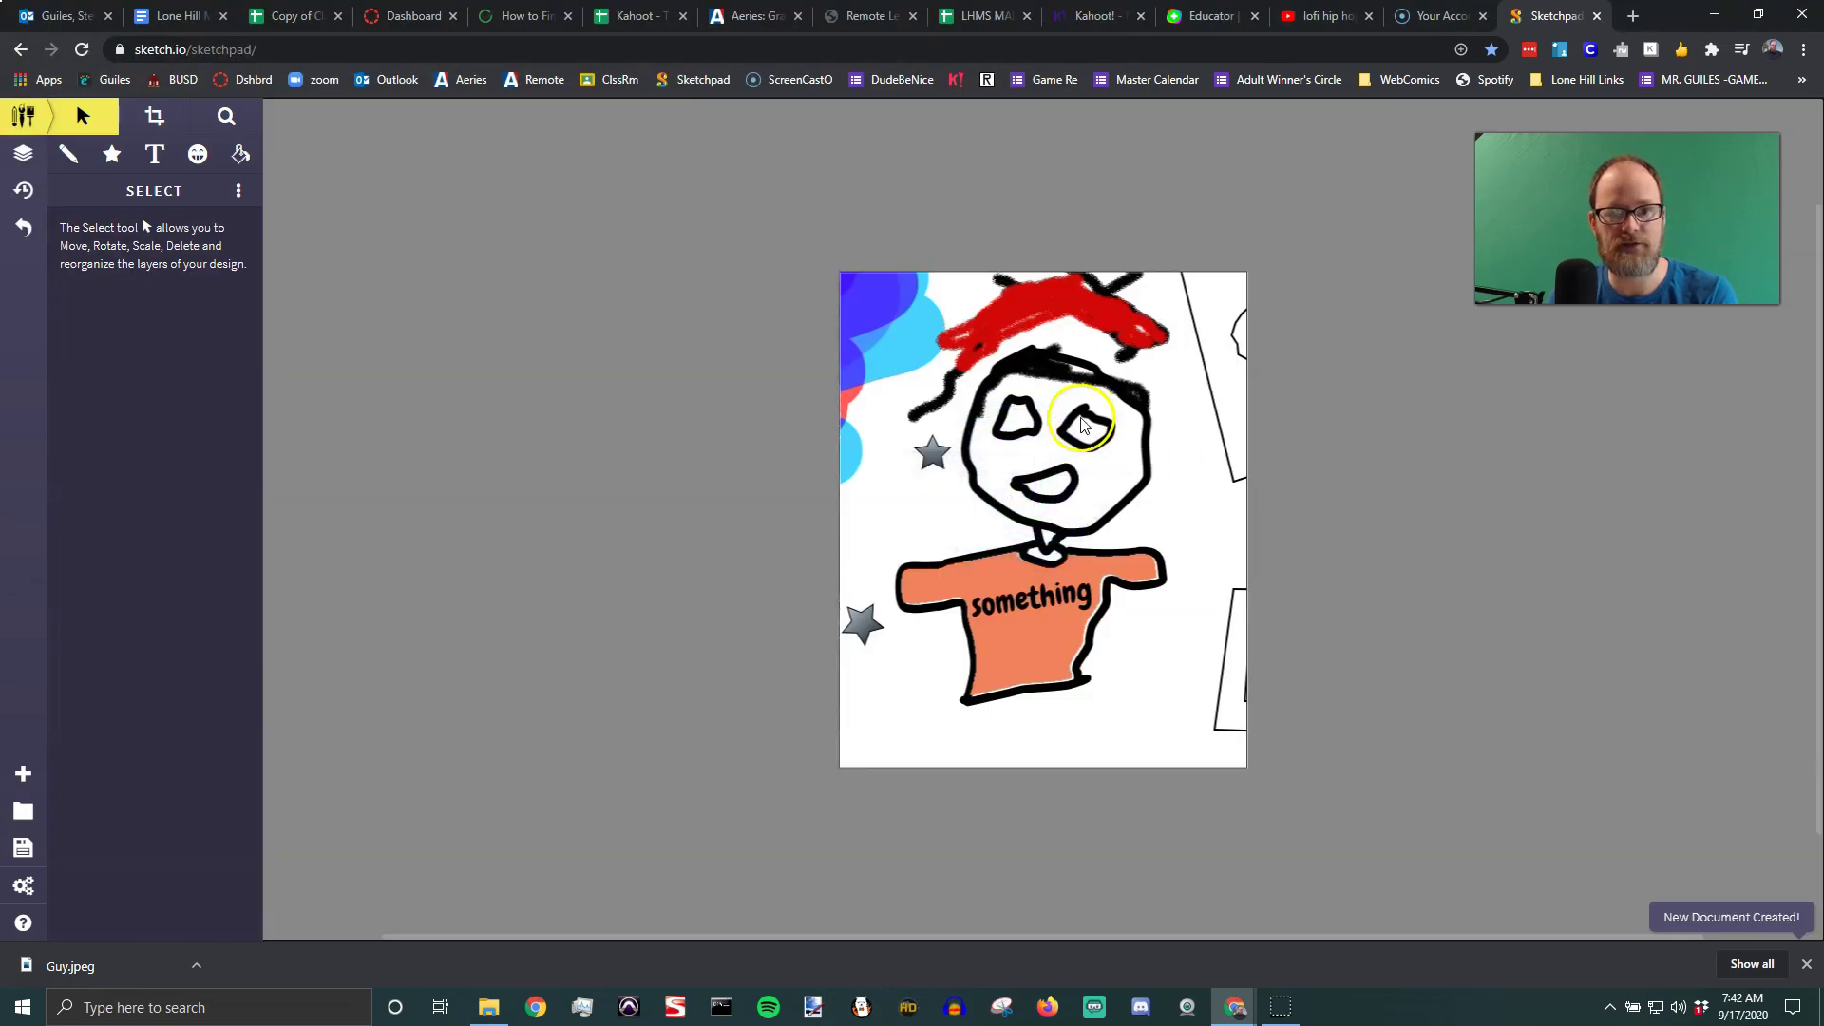
{"action": "mouse_move", "coordinate": [1050, 475]}
{"action": "left_mouse_down"}
{"action": "mouse_move", "coordinate": [1066, 482]}
{"action": "mouse_move", "coordinate": [1067, 424]}
{"action": "mouse_move", "coordinate": [1017, 530]}
{"action": "mouse_move", "coordinate": [1059, 505]}
{"action": "mouse_move", "coordinate": [1053, 479]}
{"action": "left_mouse_up"}
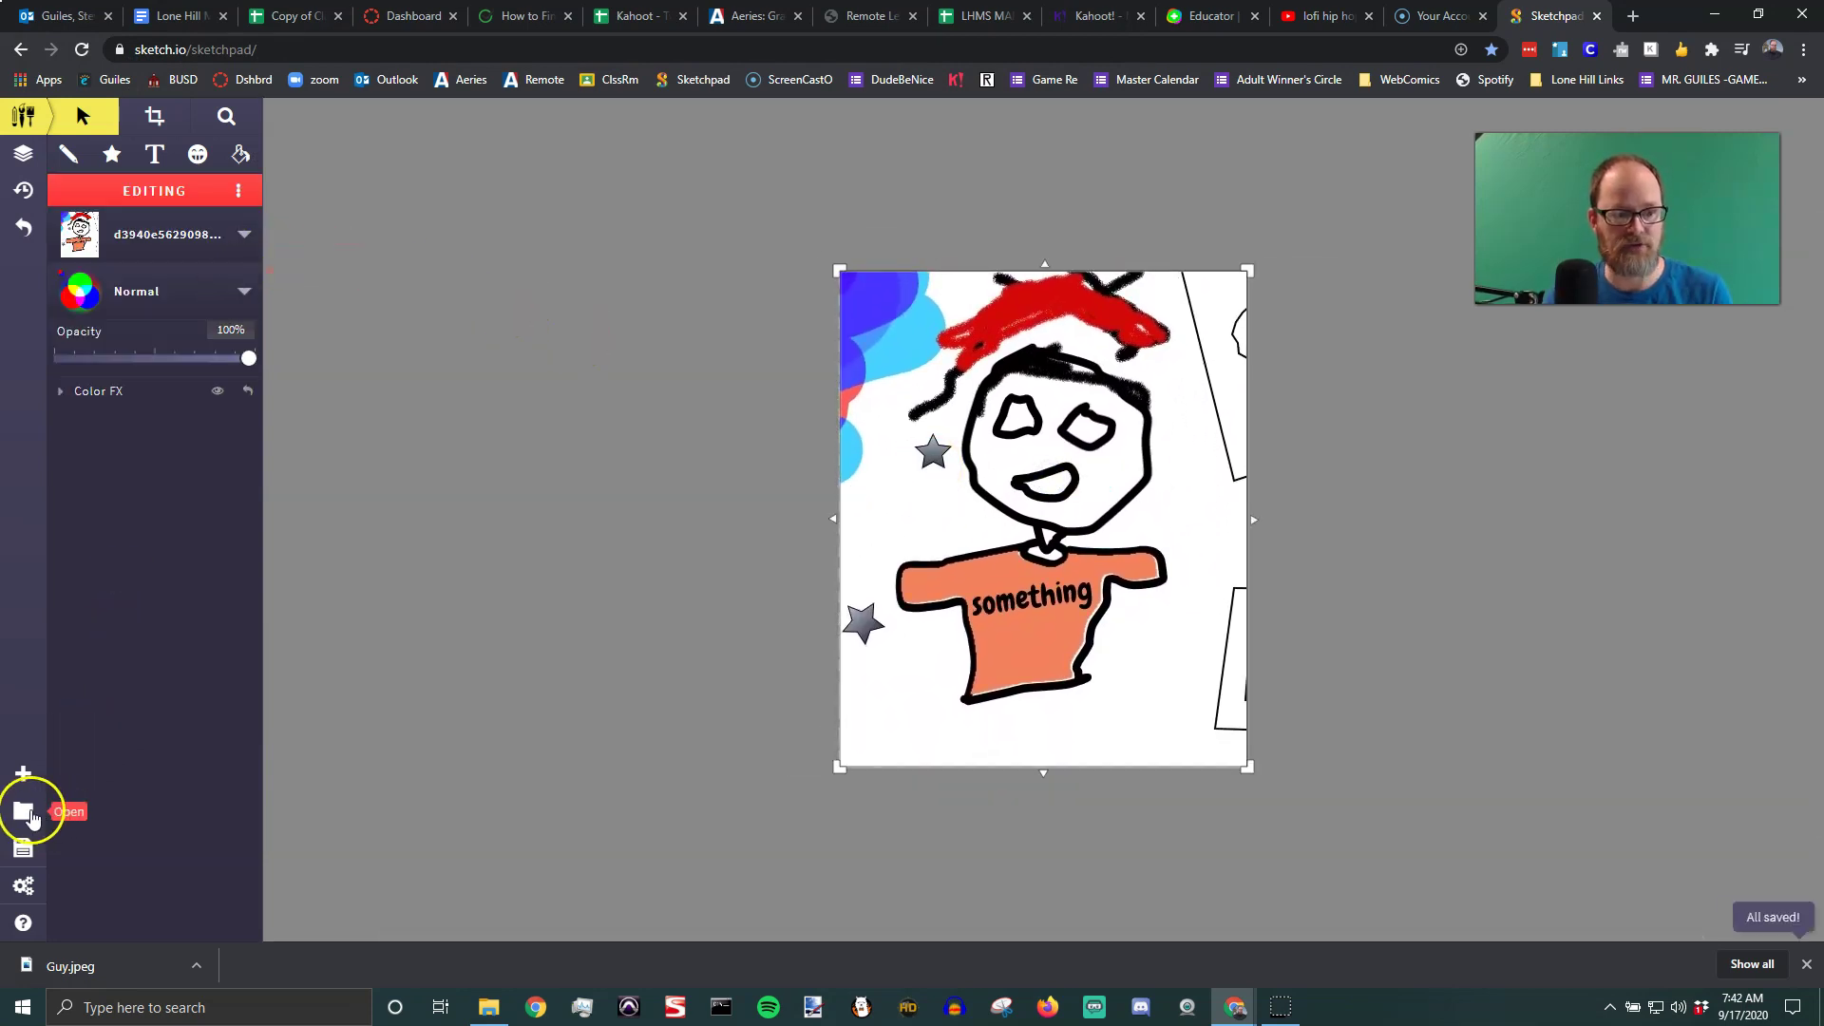
Reopen the first saved sketch and drag the image until it fills the canvas without transparent edges
{"action": "left_click", "coordinate": [23, 814]}
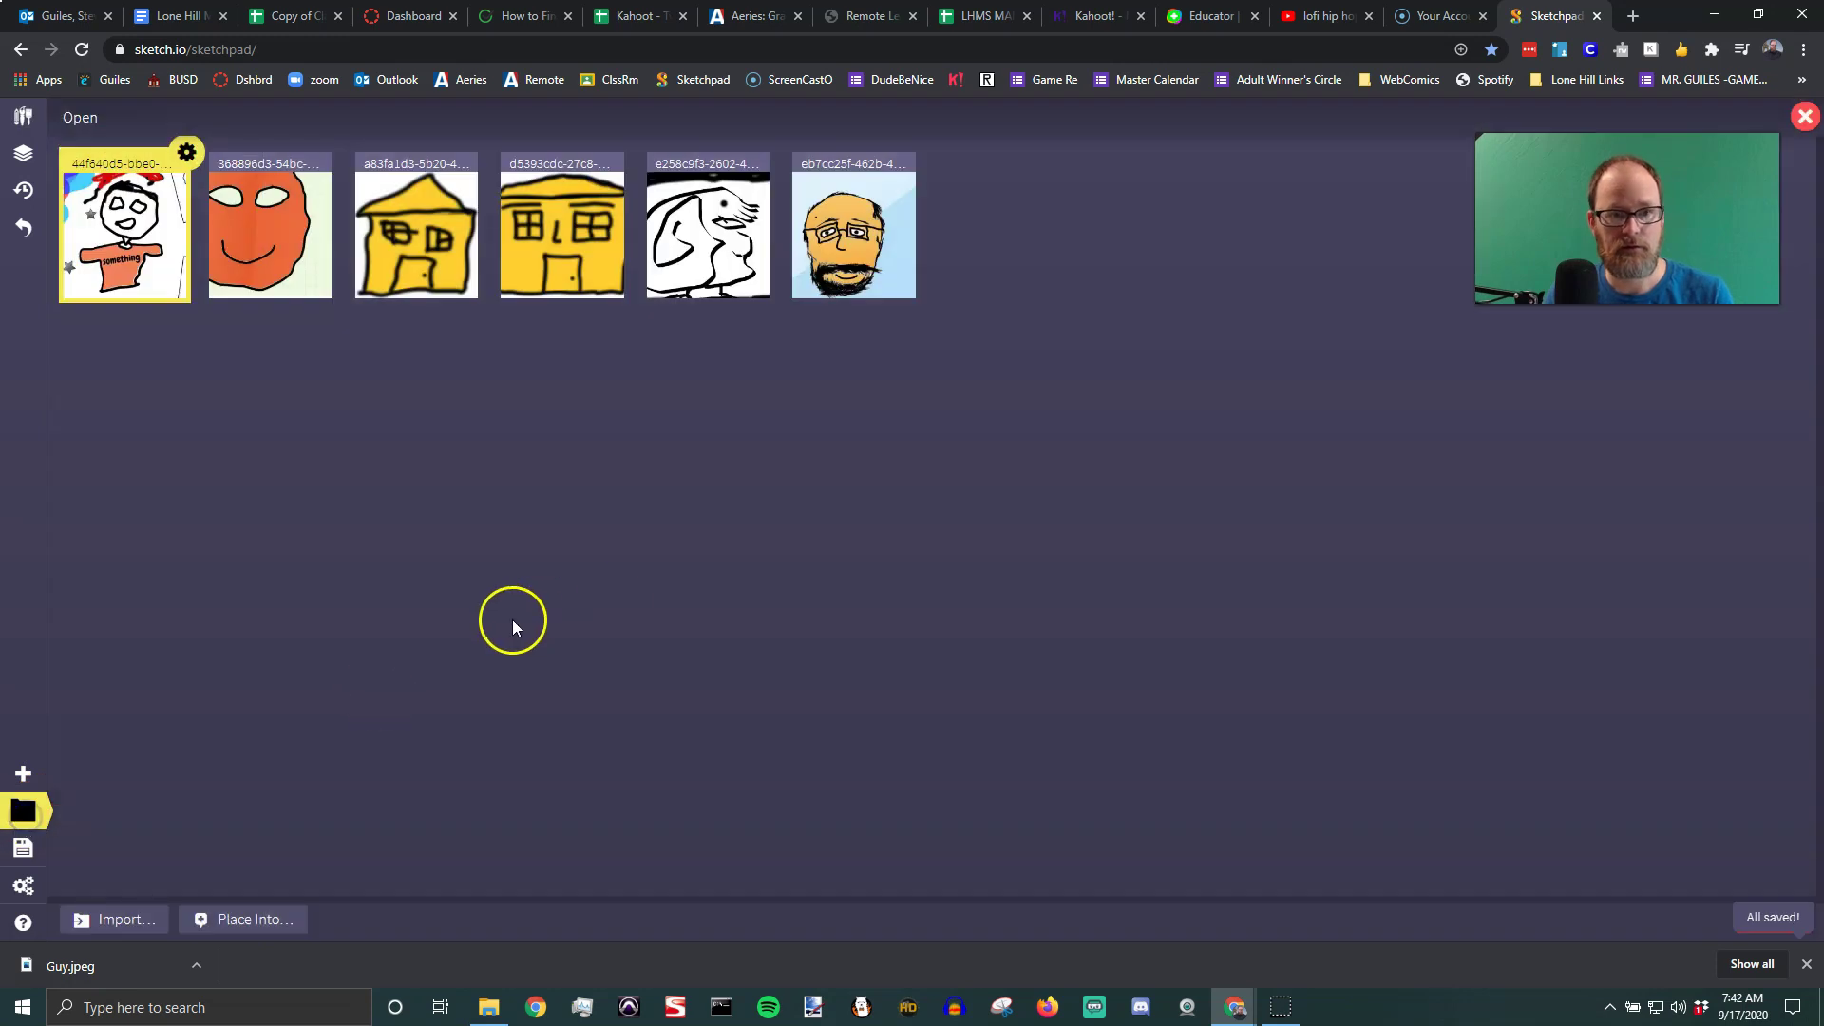
{"action": "left_click", "coordinate": [127, 241]}
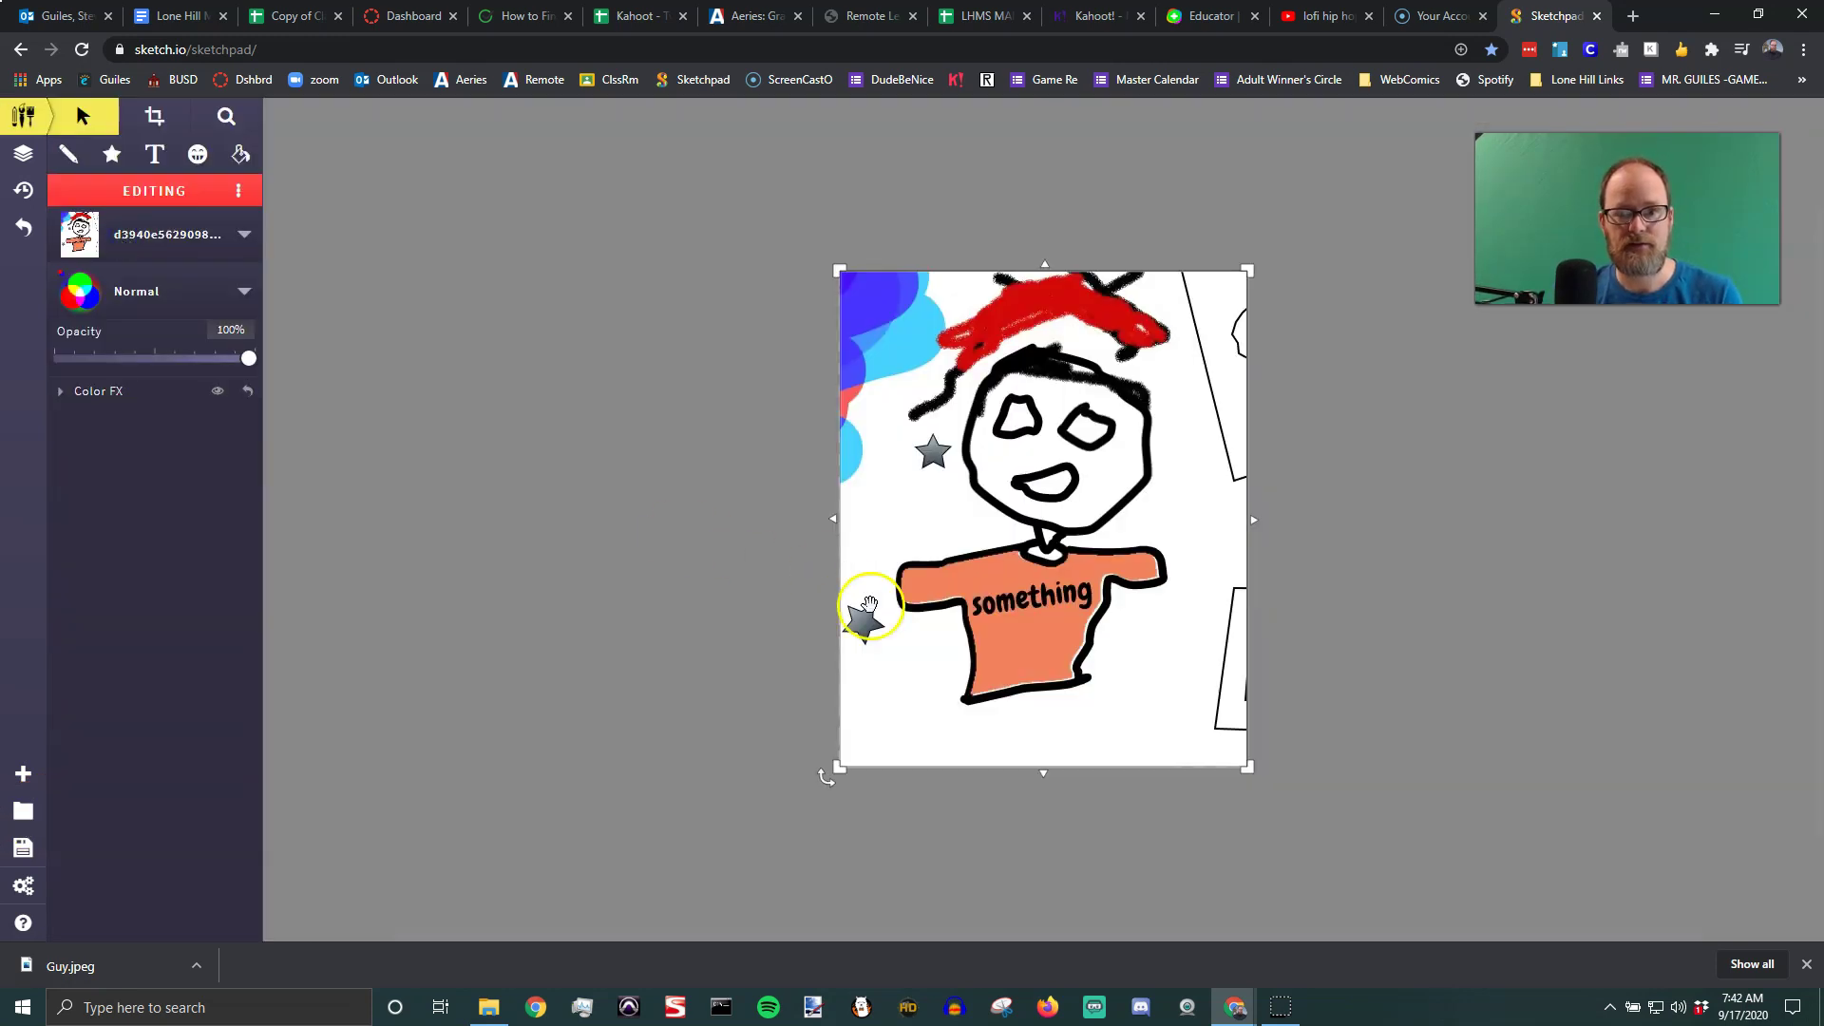
{"action": "mouse_move", "coordinate": [1039, 661]}
{"action": "left_mouse_down"}
{"action": "mouse_move", "coordinate": [1039, 712]}
{"action": "mouse_move", "coordinate": [1025, 652]}
{"action": "left_mouse_up"}
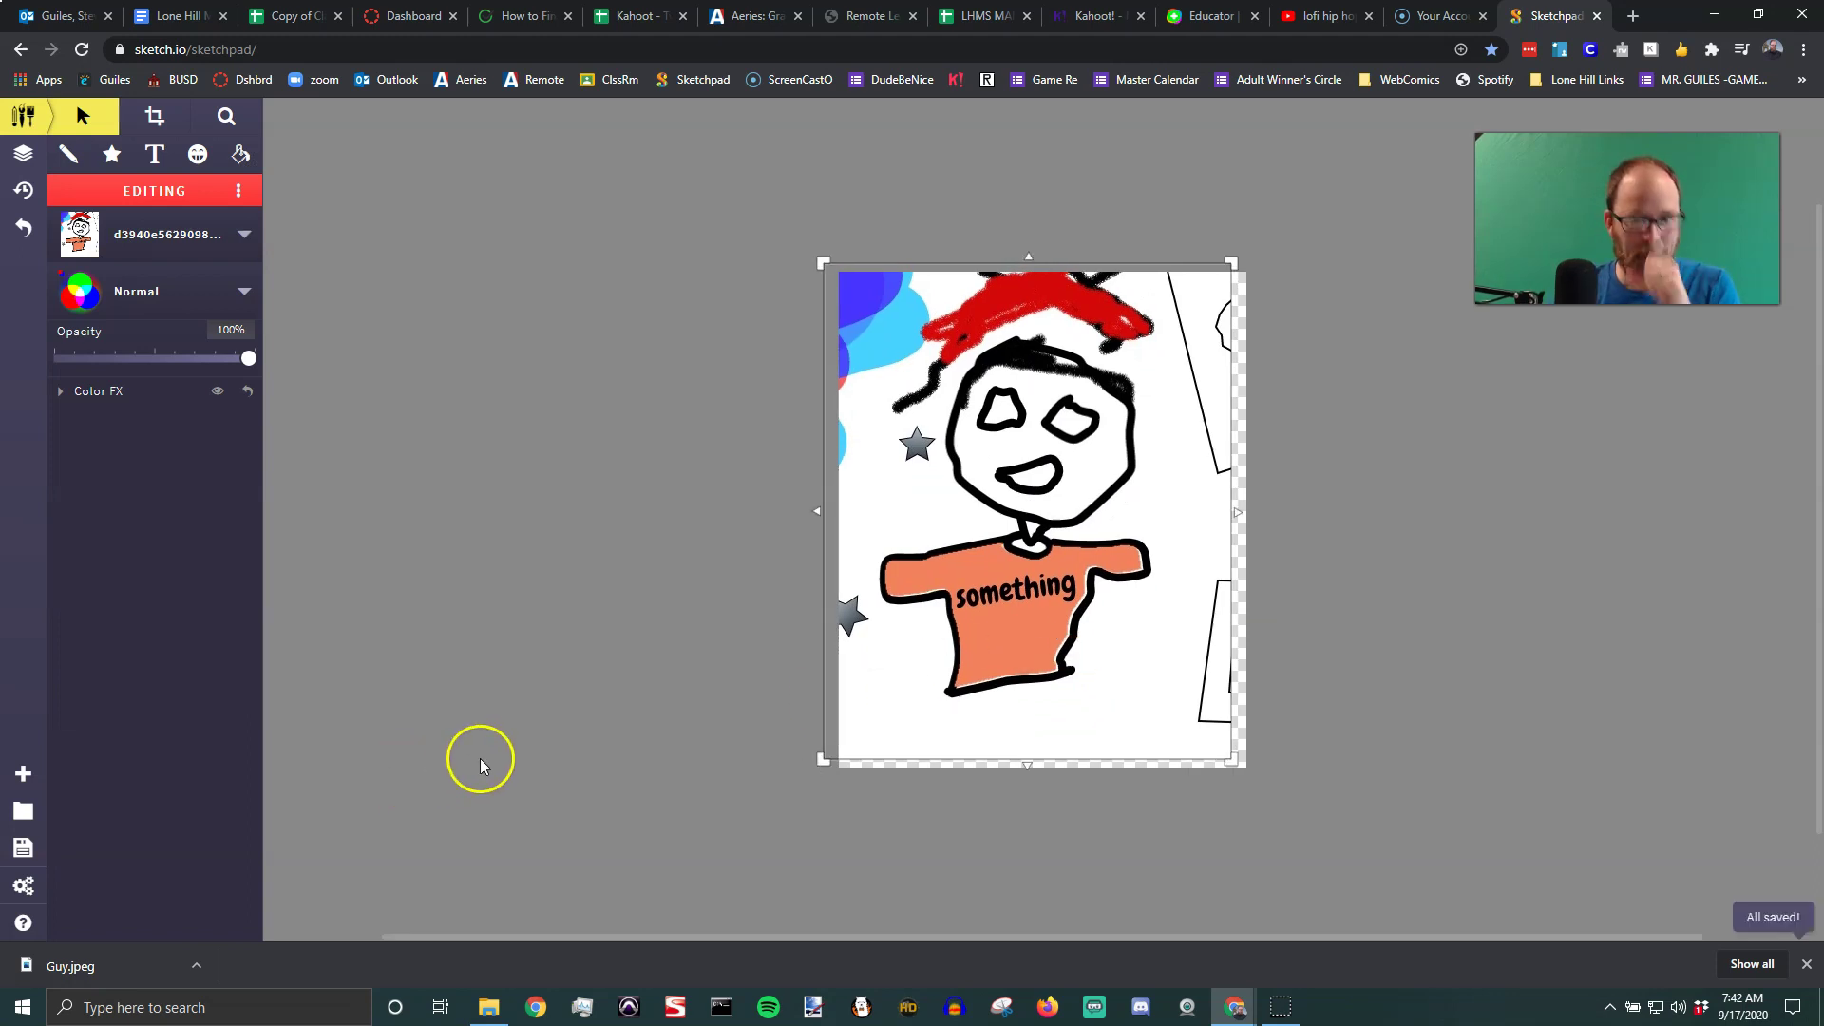
{"action": "left_click_drag", "start_coordinate": [1087, 721], "coordinate": [1126, 720]}
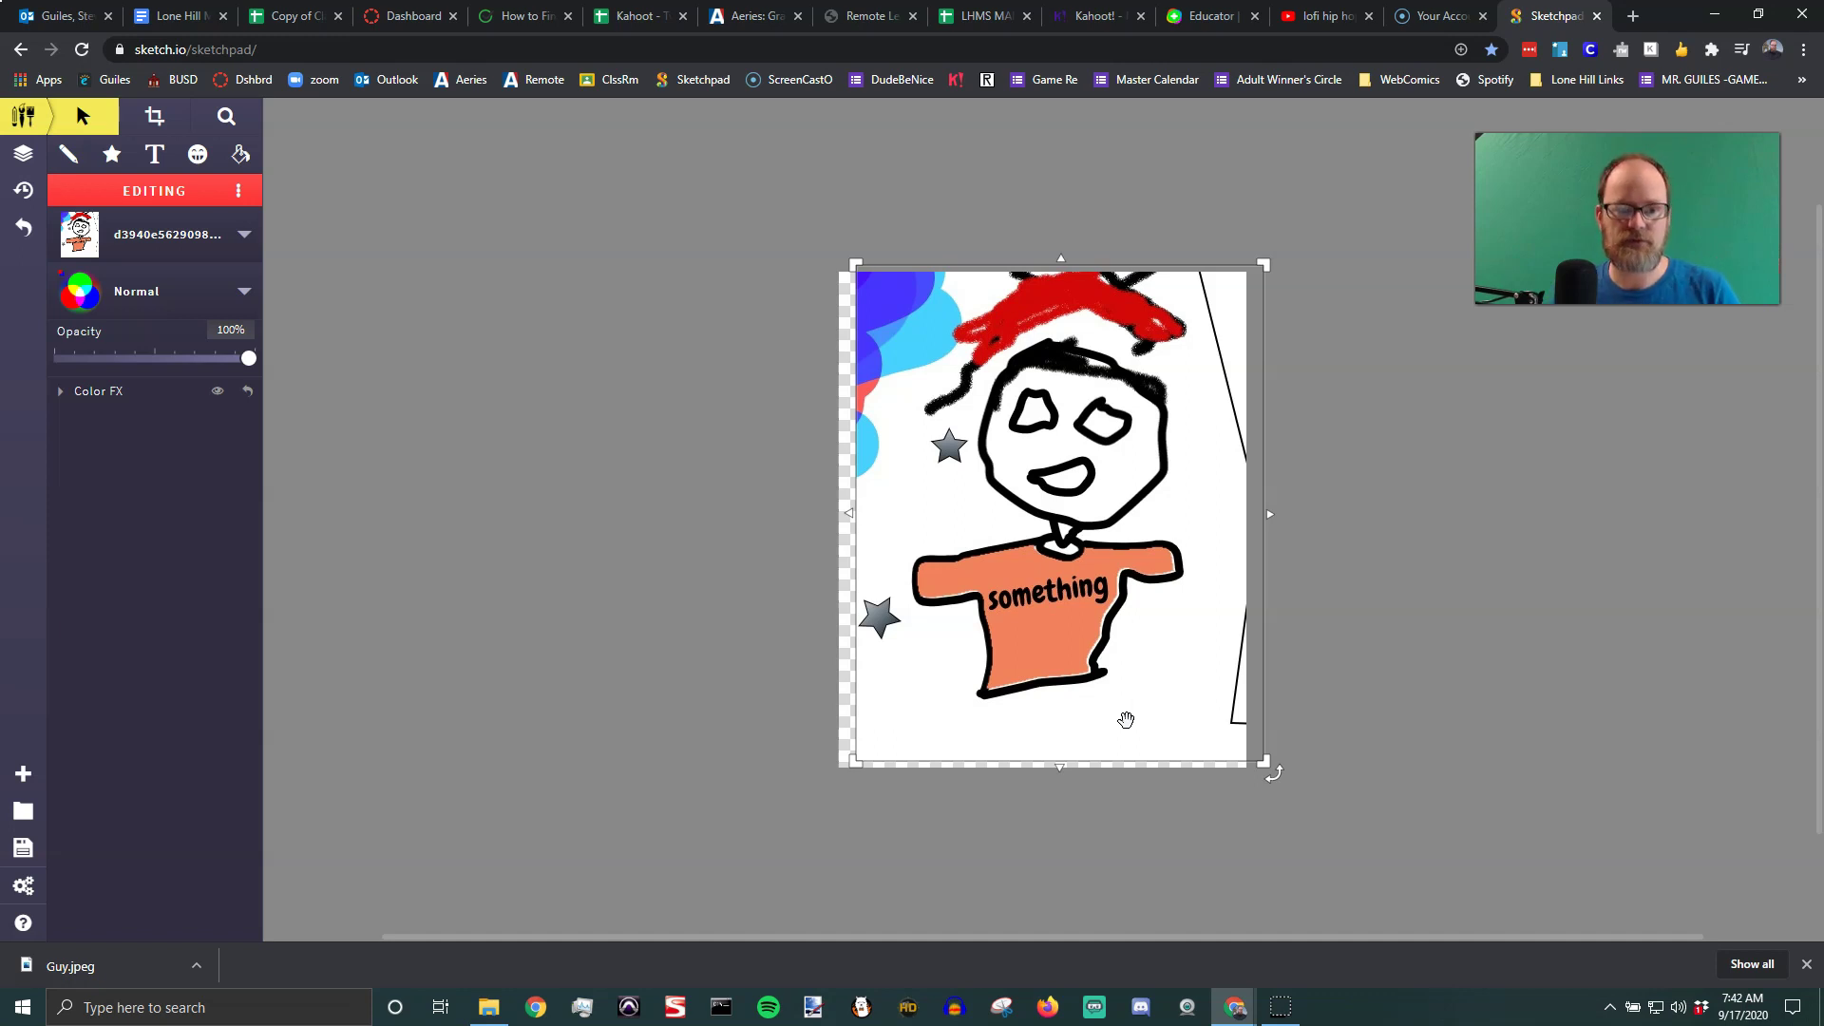
{"action": "left_click_drag", "start_coordinate": [1009, 686], "coordinate": [1099, 671]}
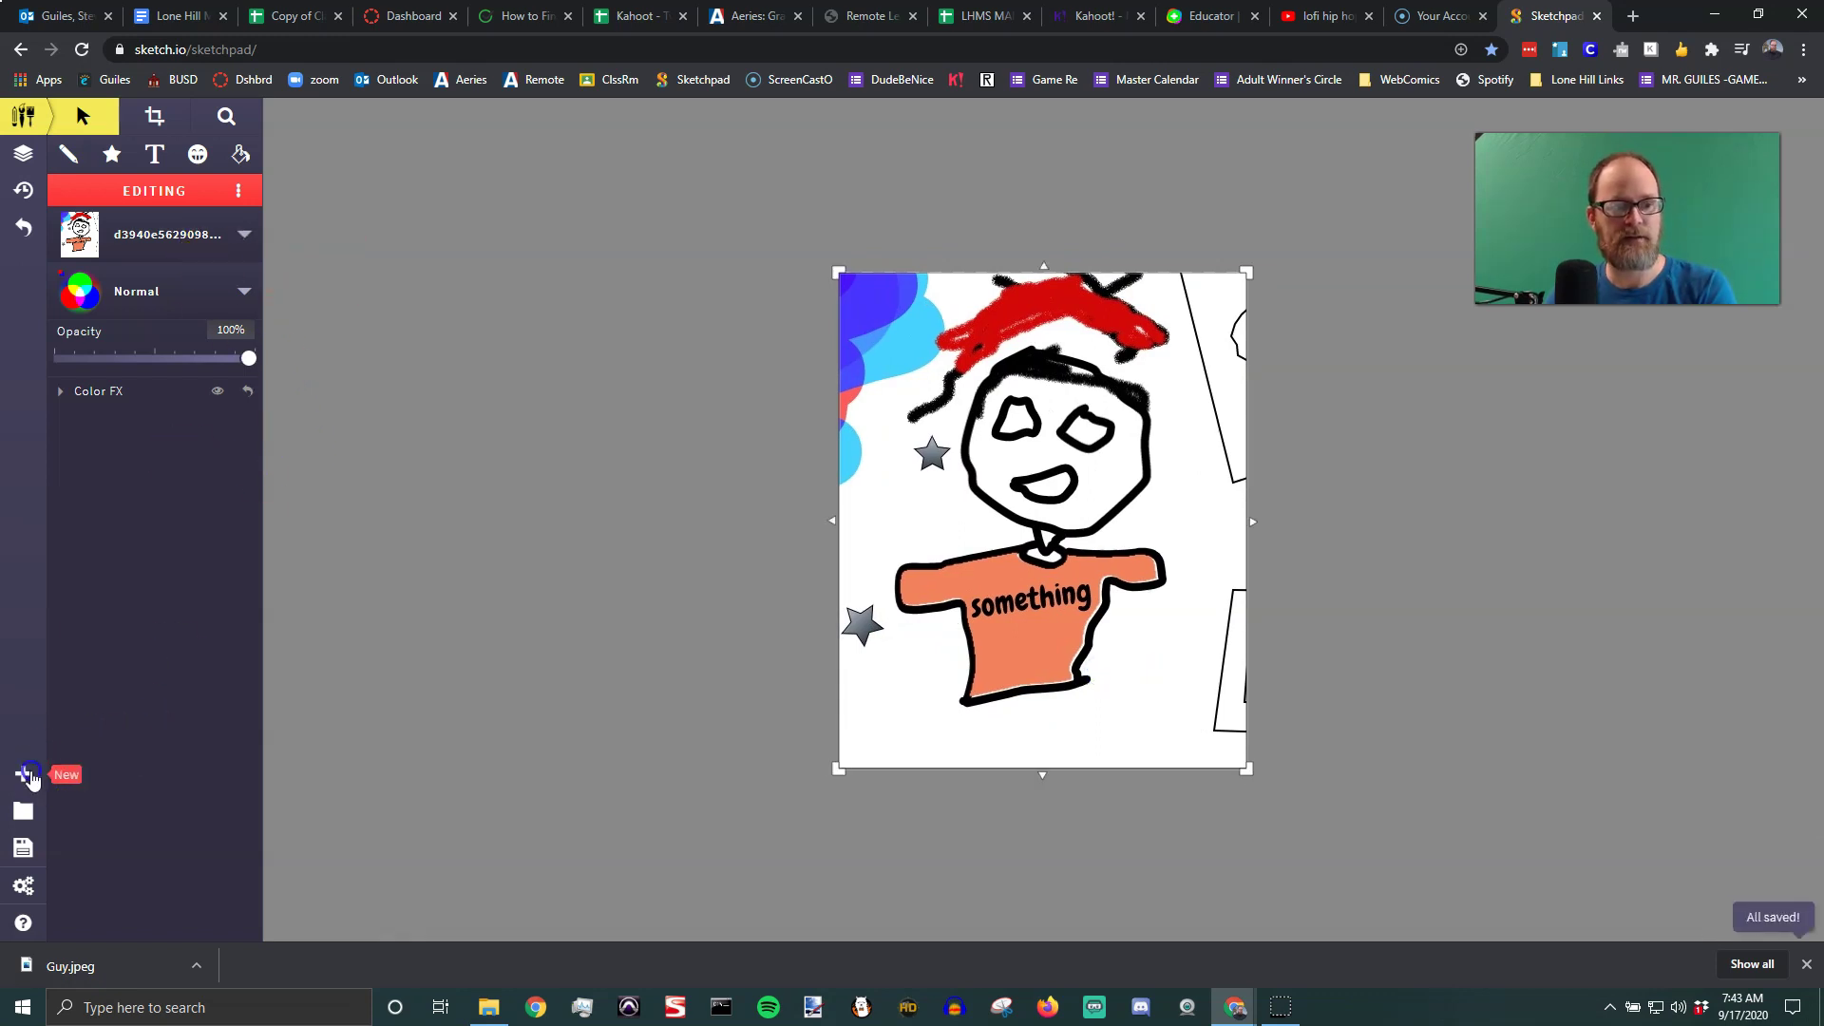
Create a new 429 × 522 px document using the Grid template
{"action": "left_click", "coordinate": [23, 773]}
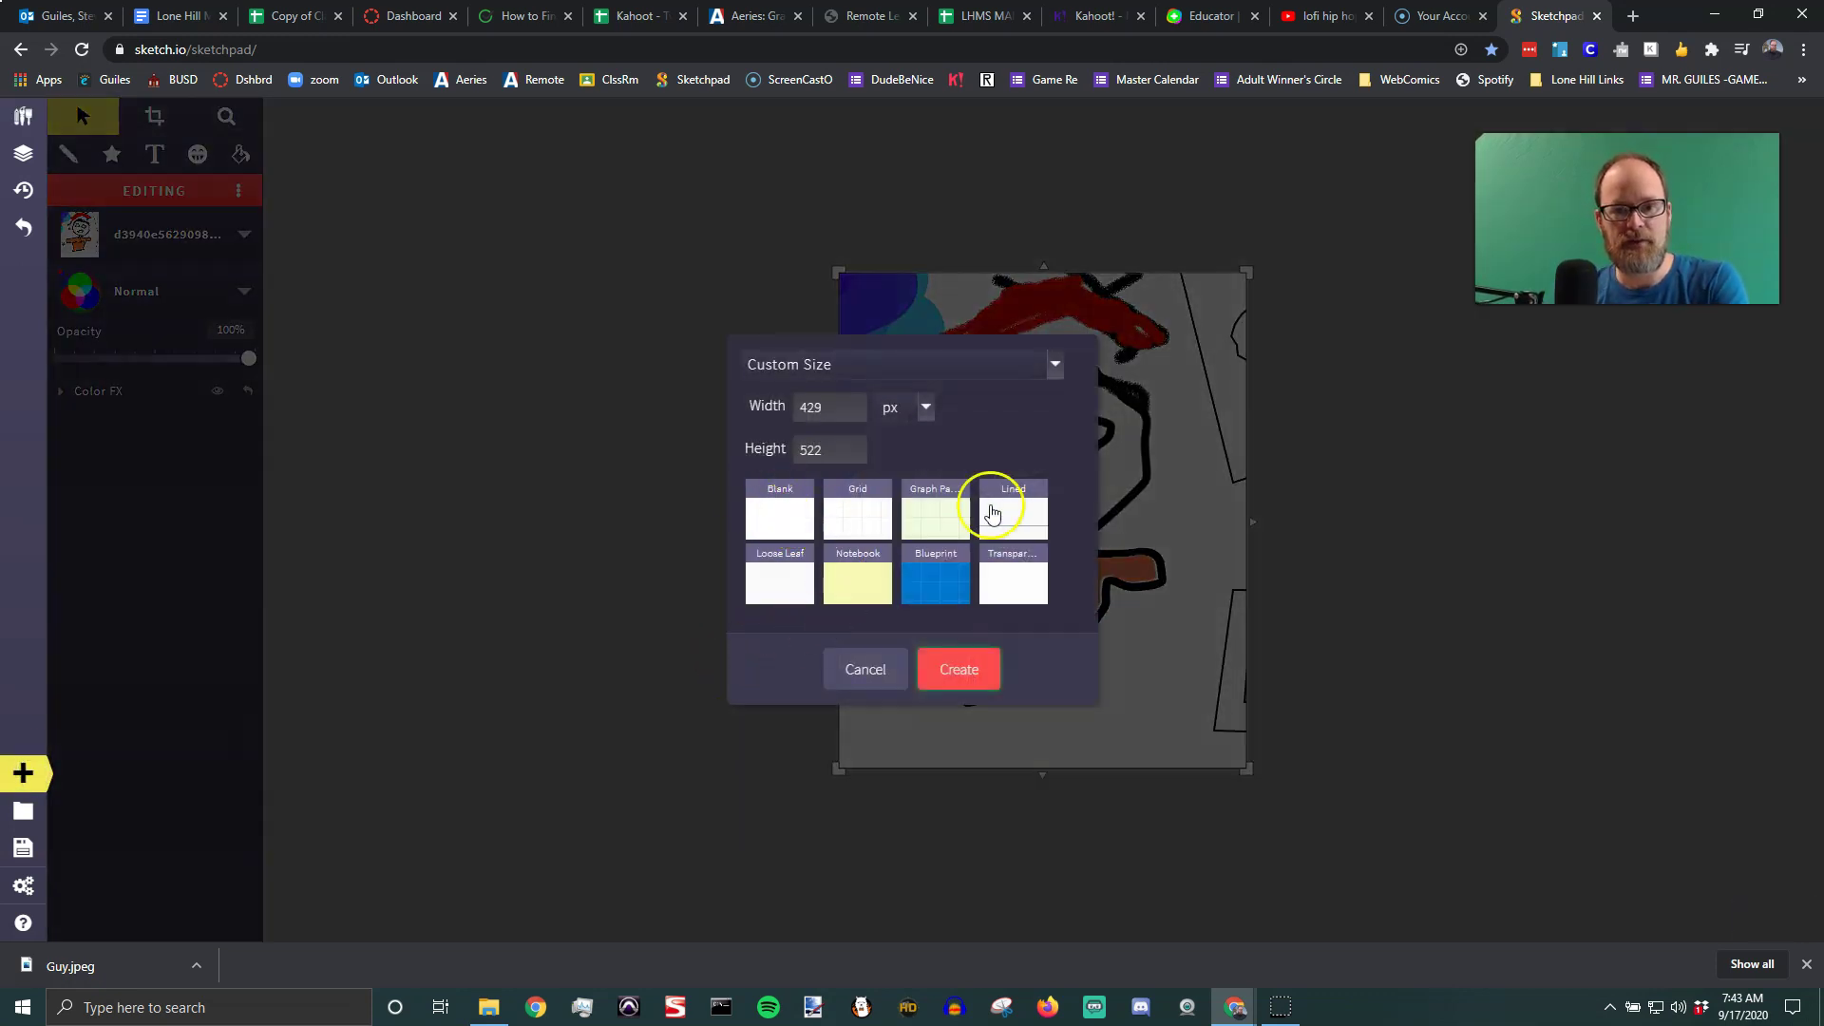
{"action": "left_click", "coordinate": [866, 525]}
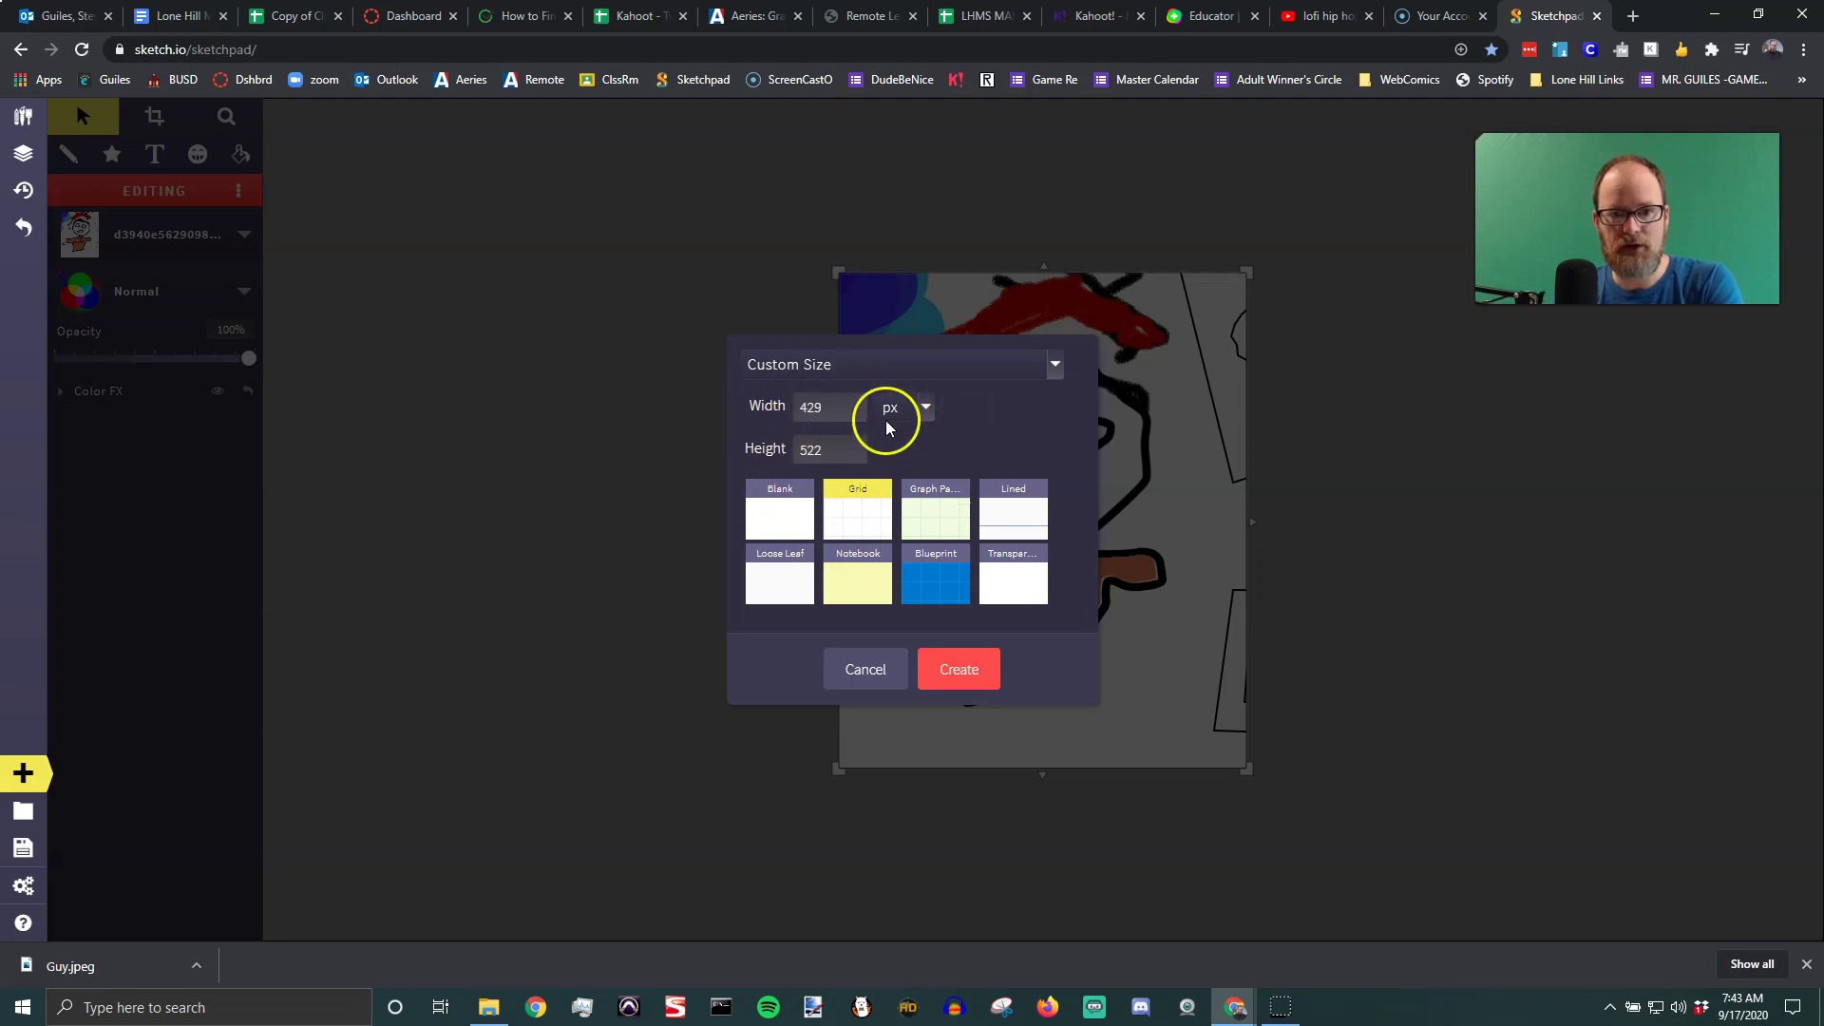
{"action": "left_click", "coordinate": [956, 669]}
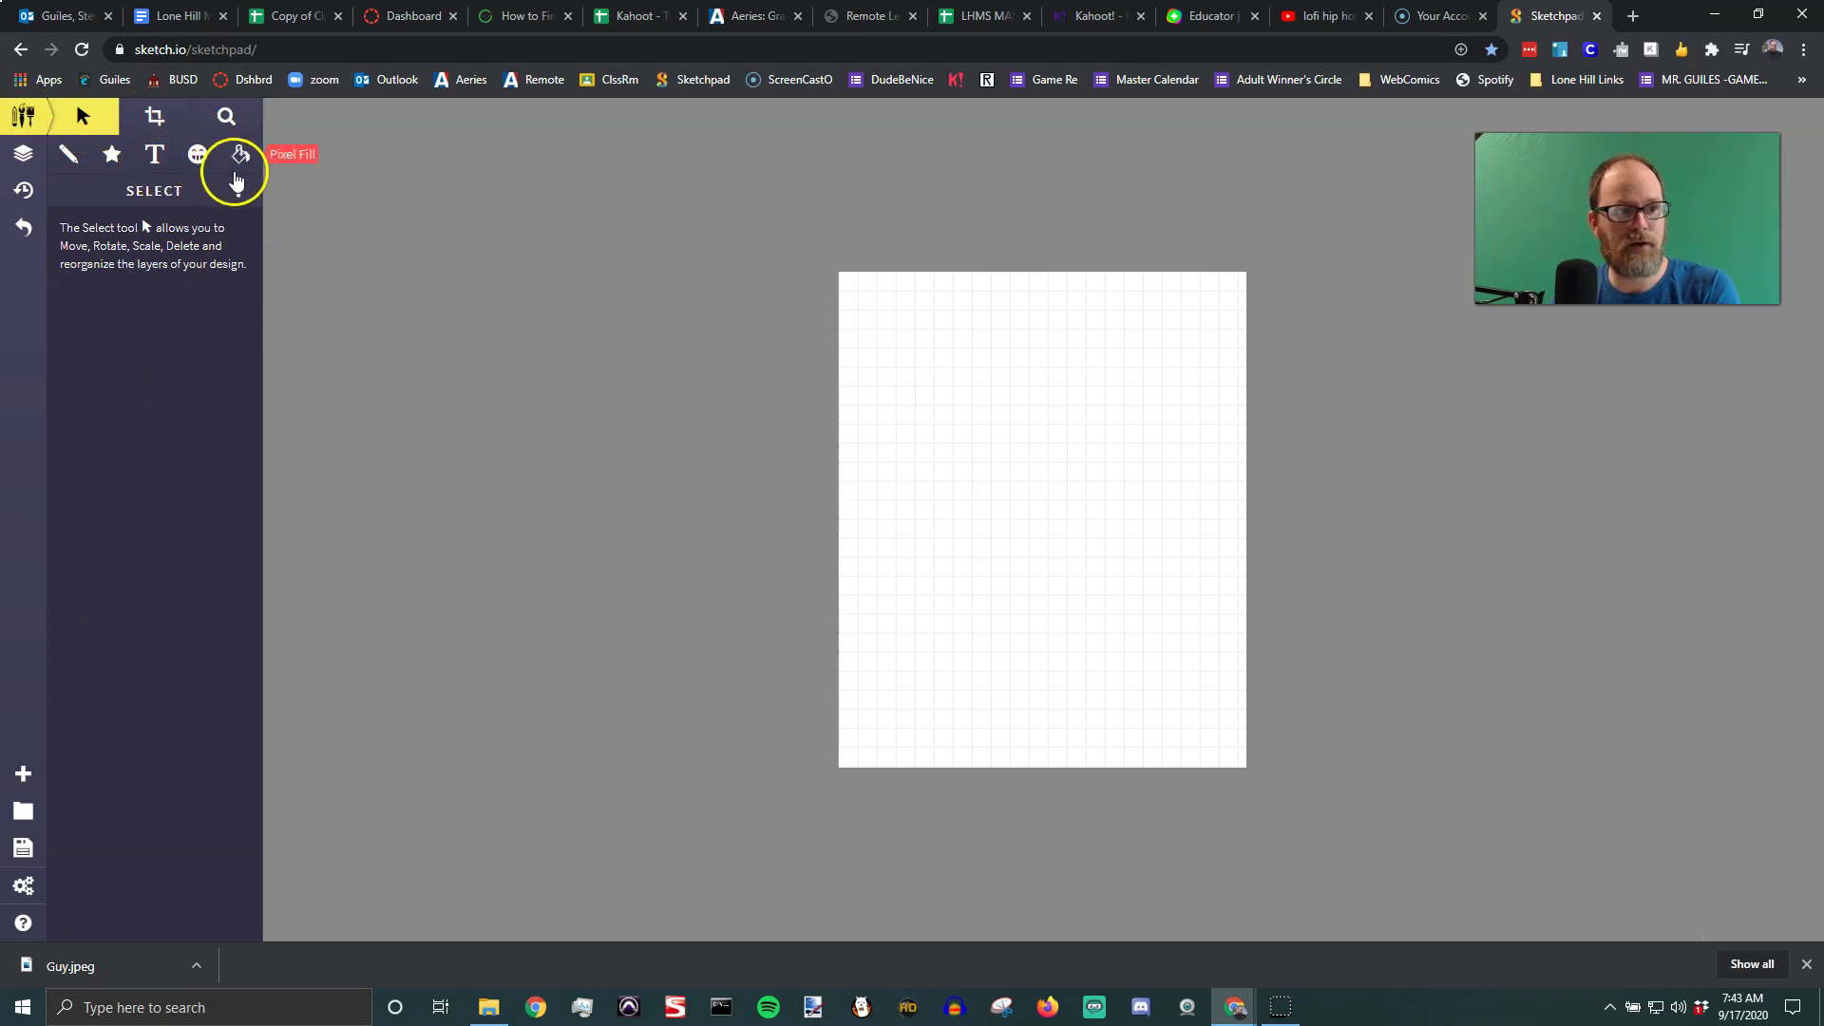
{"action": "left_click", "coordinate": [237, 195]}
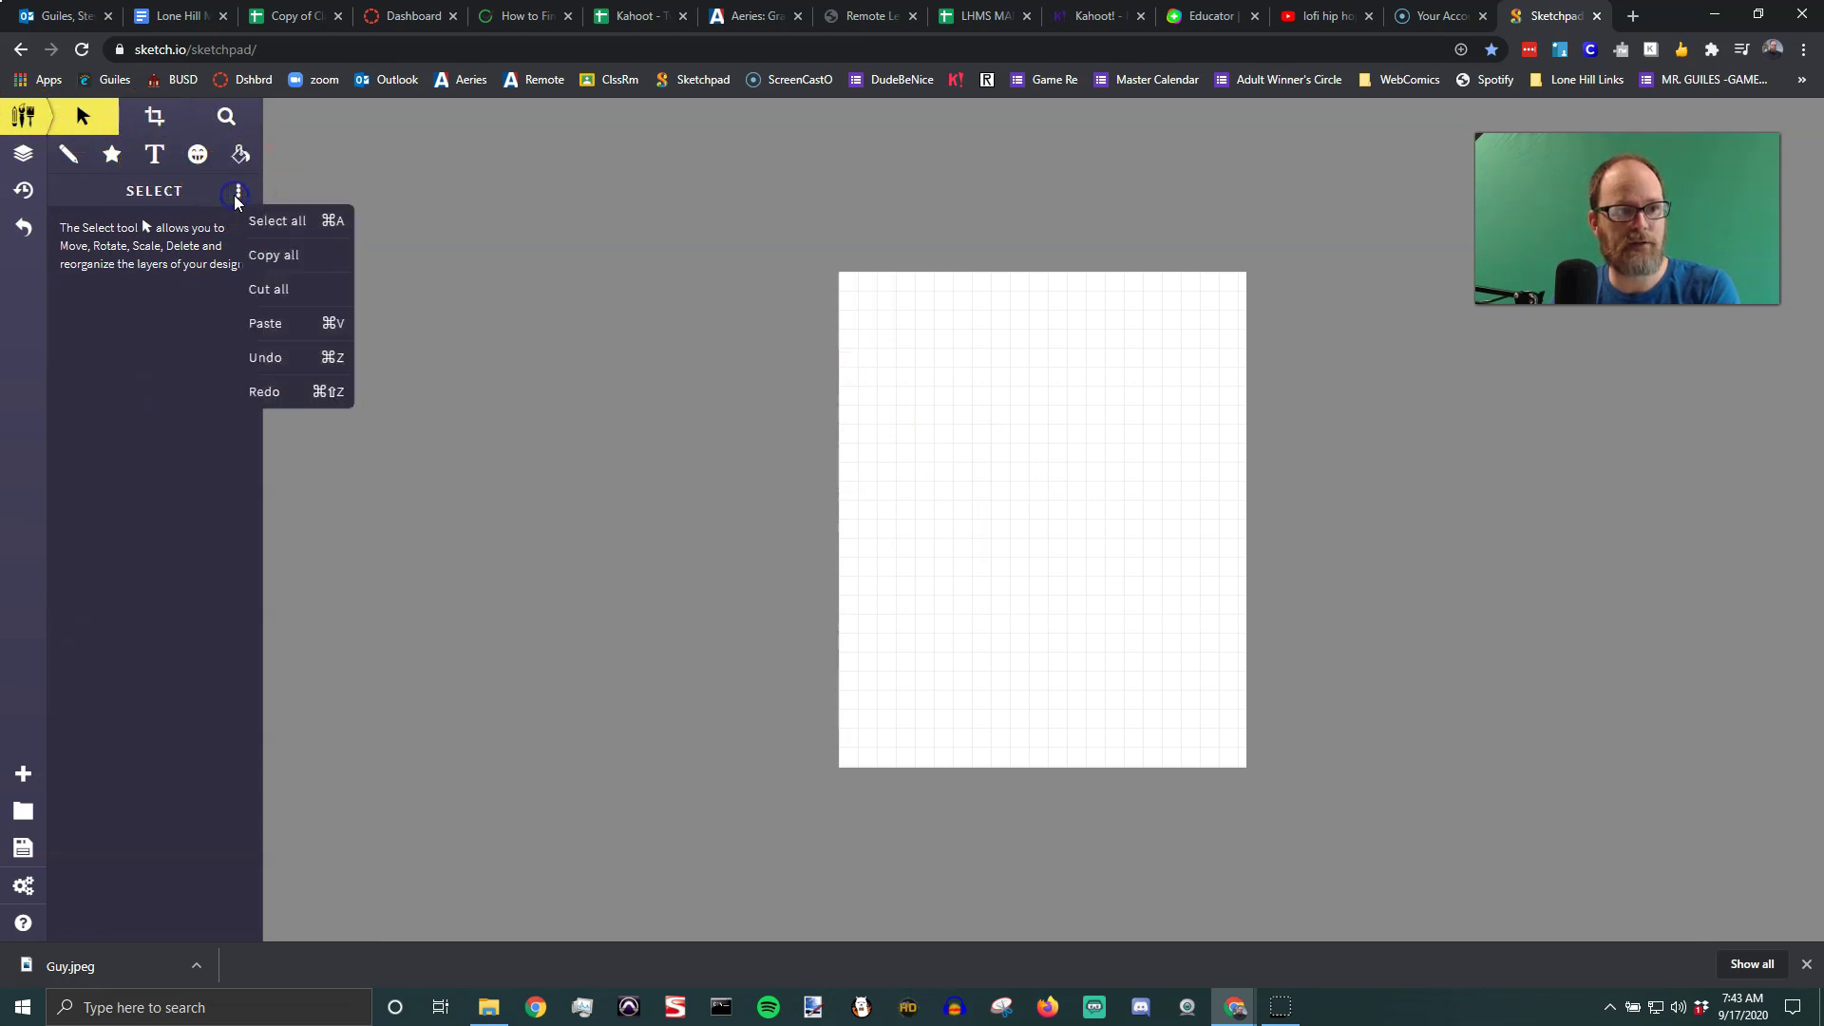
{"action": "left_click", "coordinate": [22, 116]}
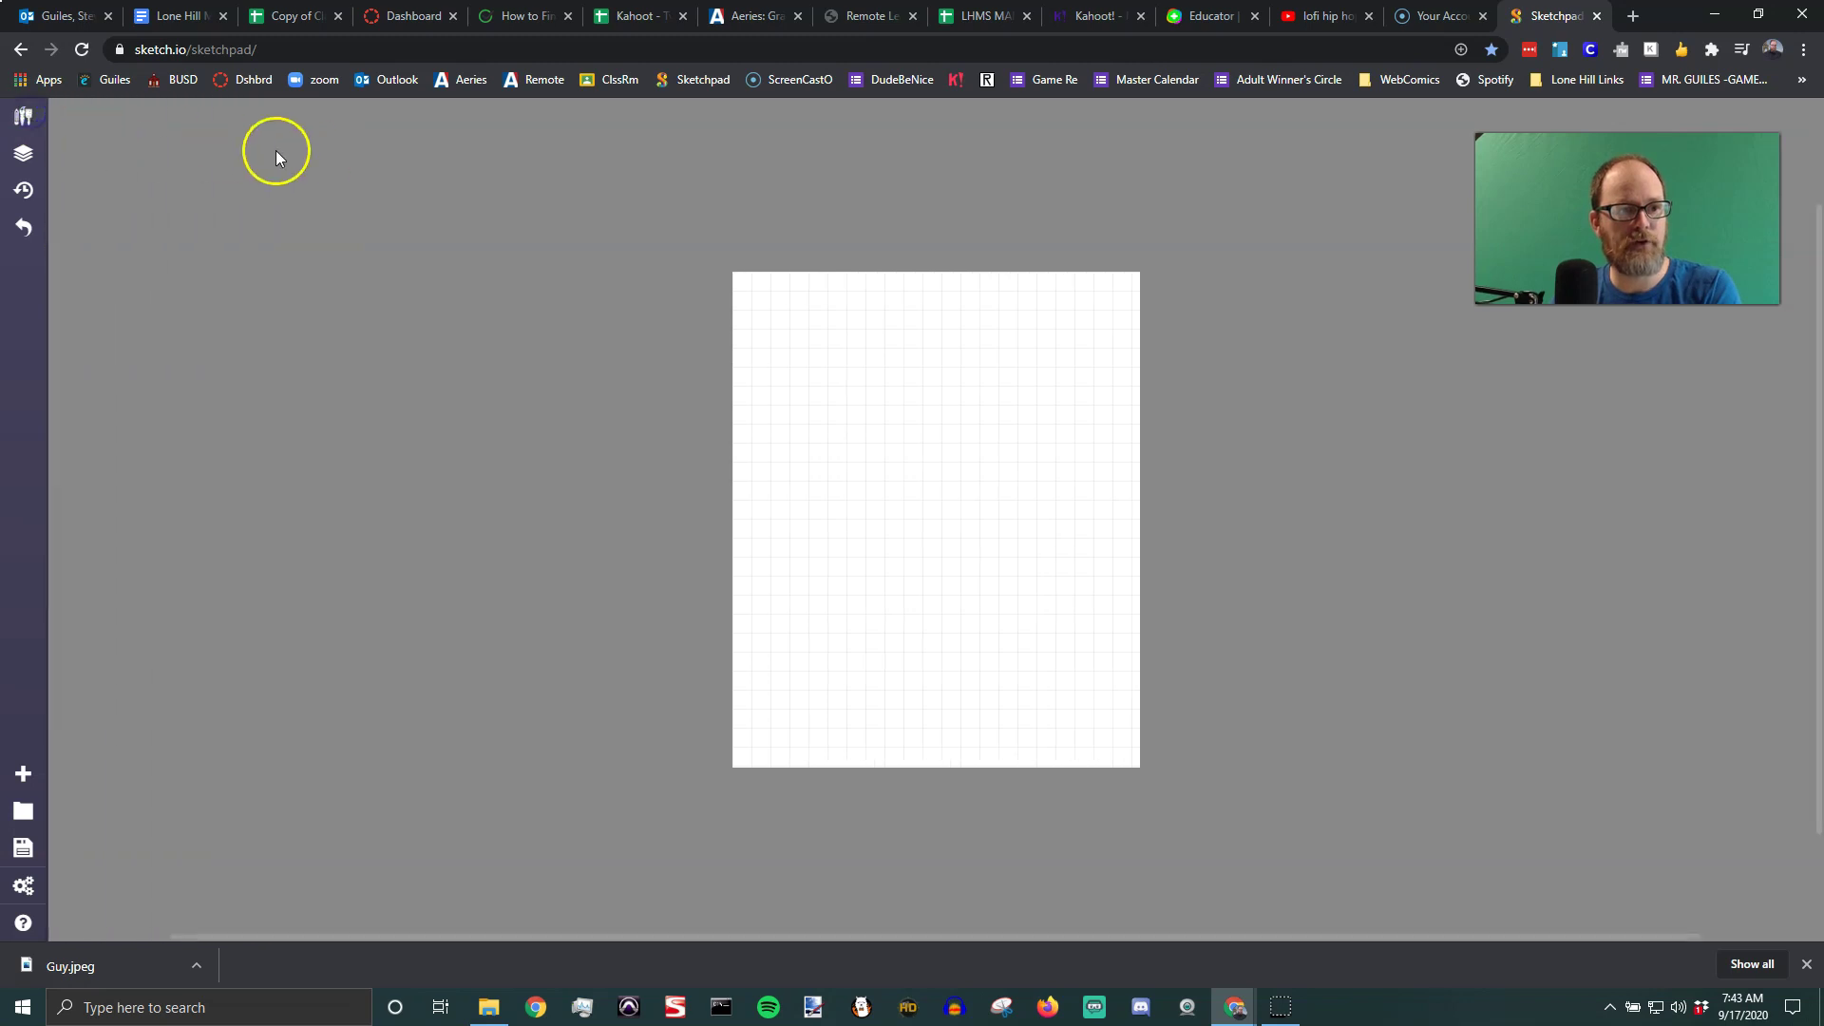
{"action": "left_click", "coordinate": [25, 118]}
{"action": "left_click", "coordinate": [23, 885]}
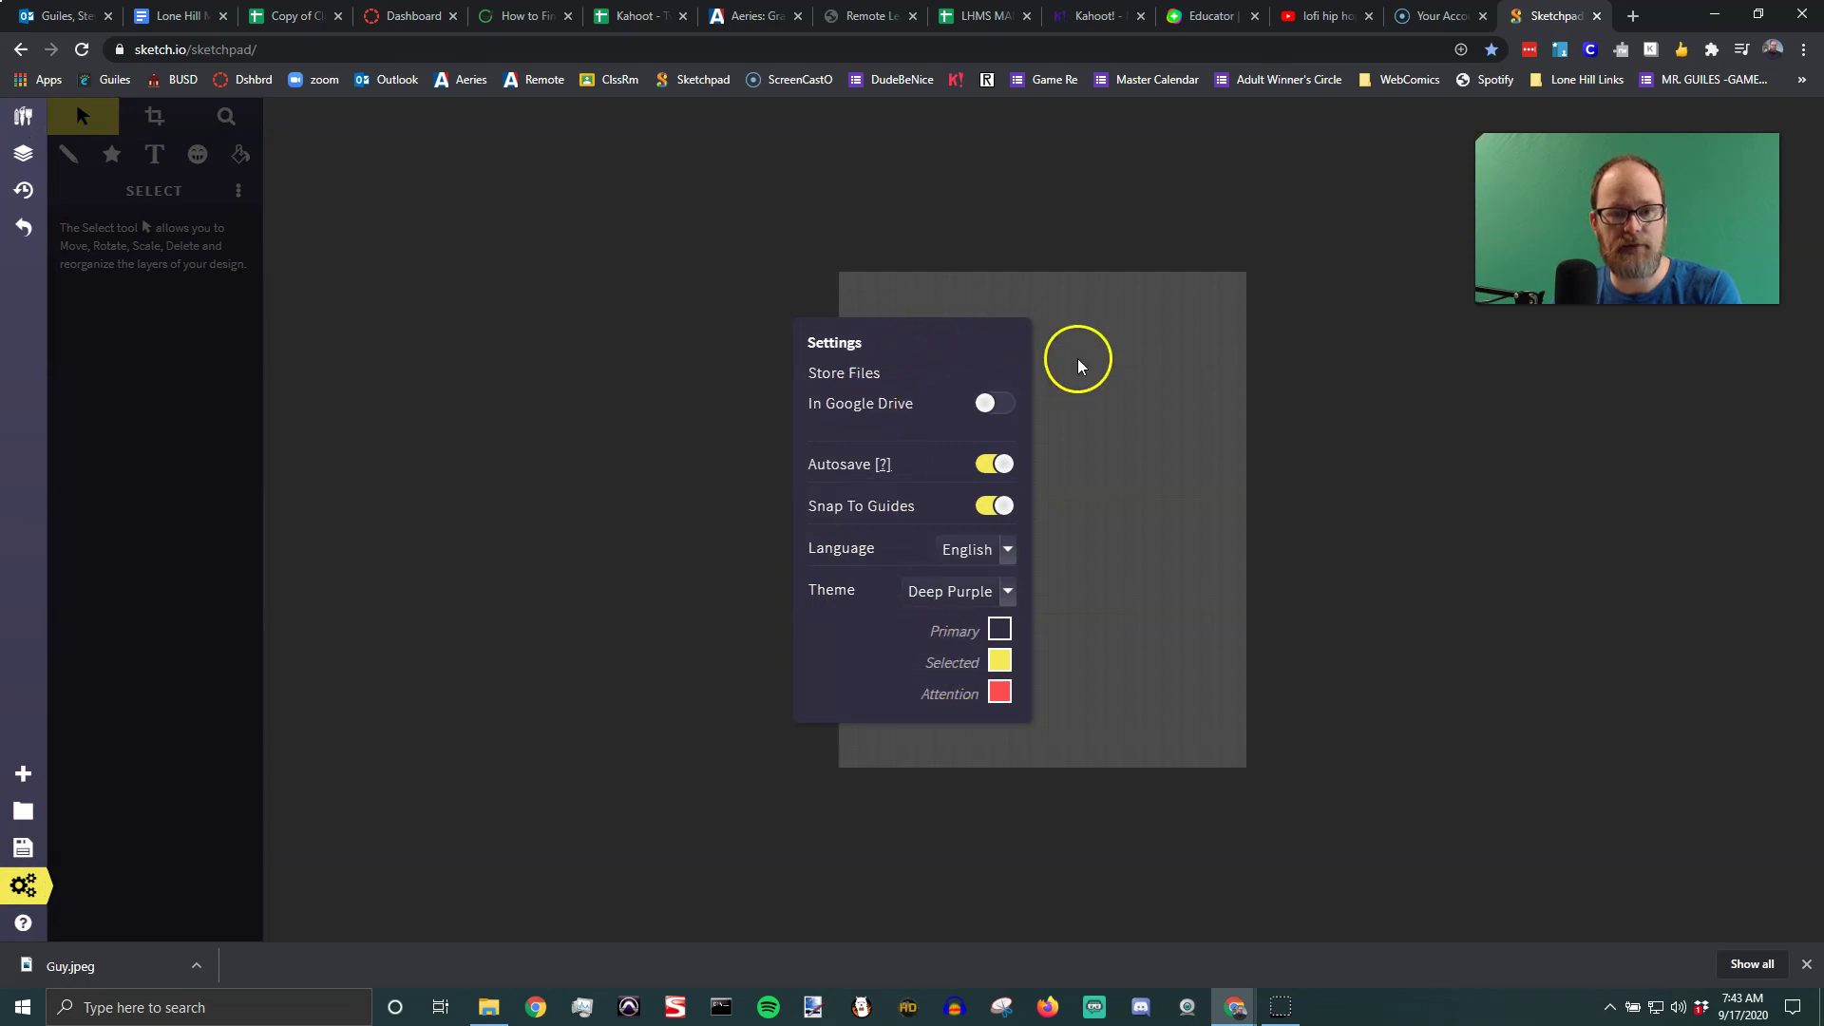
{"action": "left_click", "coordinate": [1169, 353]}
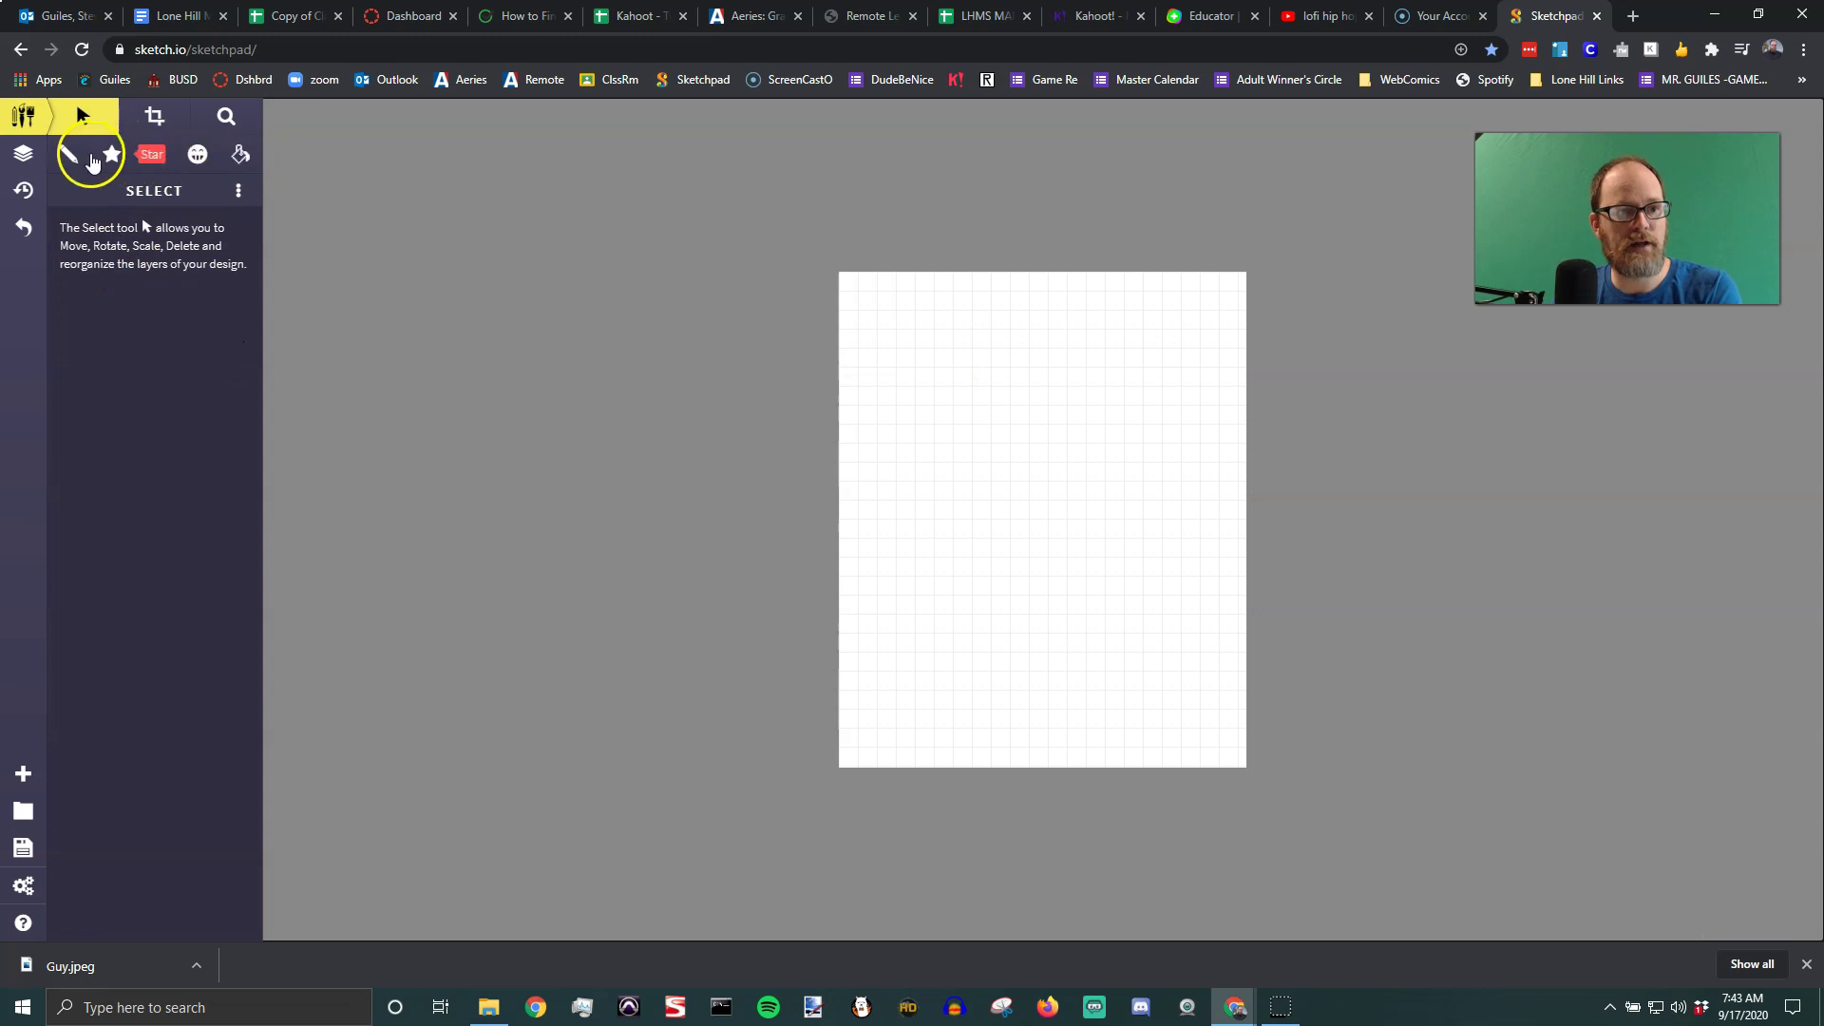
Pencil-draw a tall black rectangle with short strokes on top, then nudge one top stroke
{"action": "left_click", "coordinate": [82, 164]}
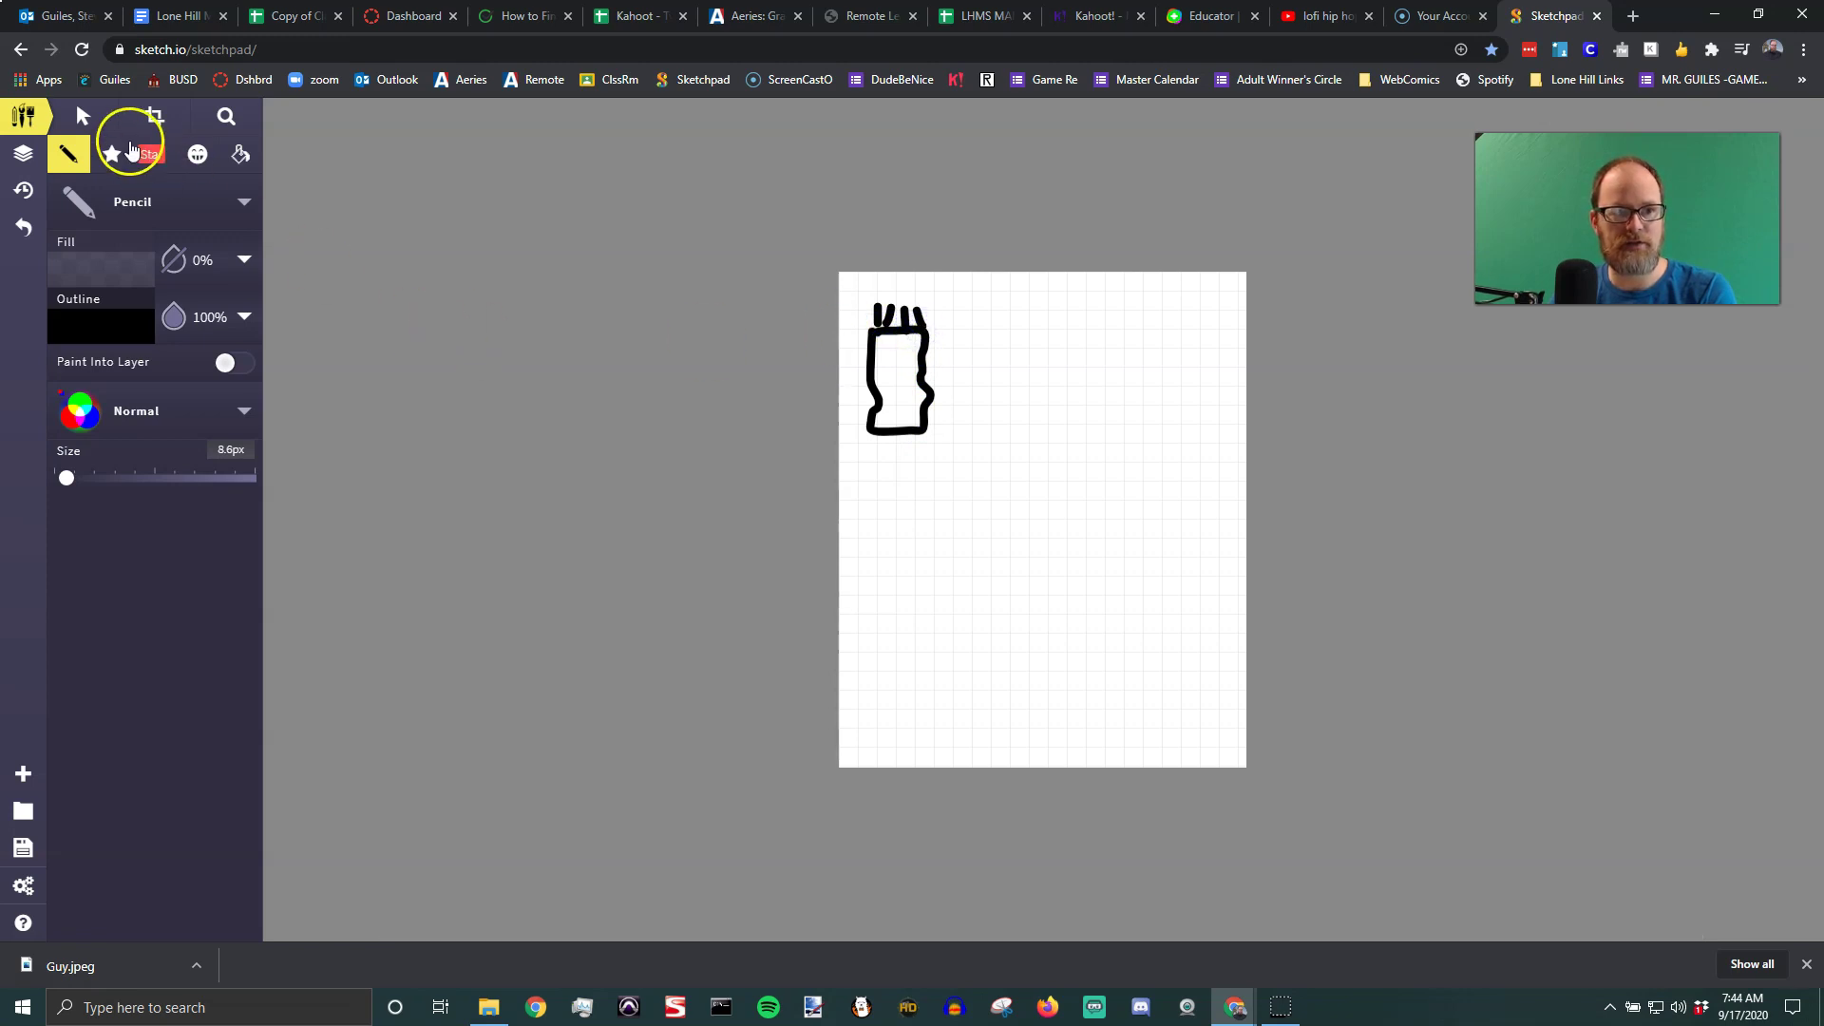
{"action": "left_click", "coordinate": [89, 120]}
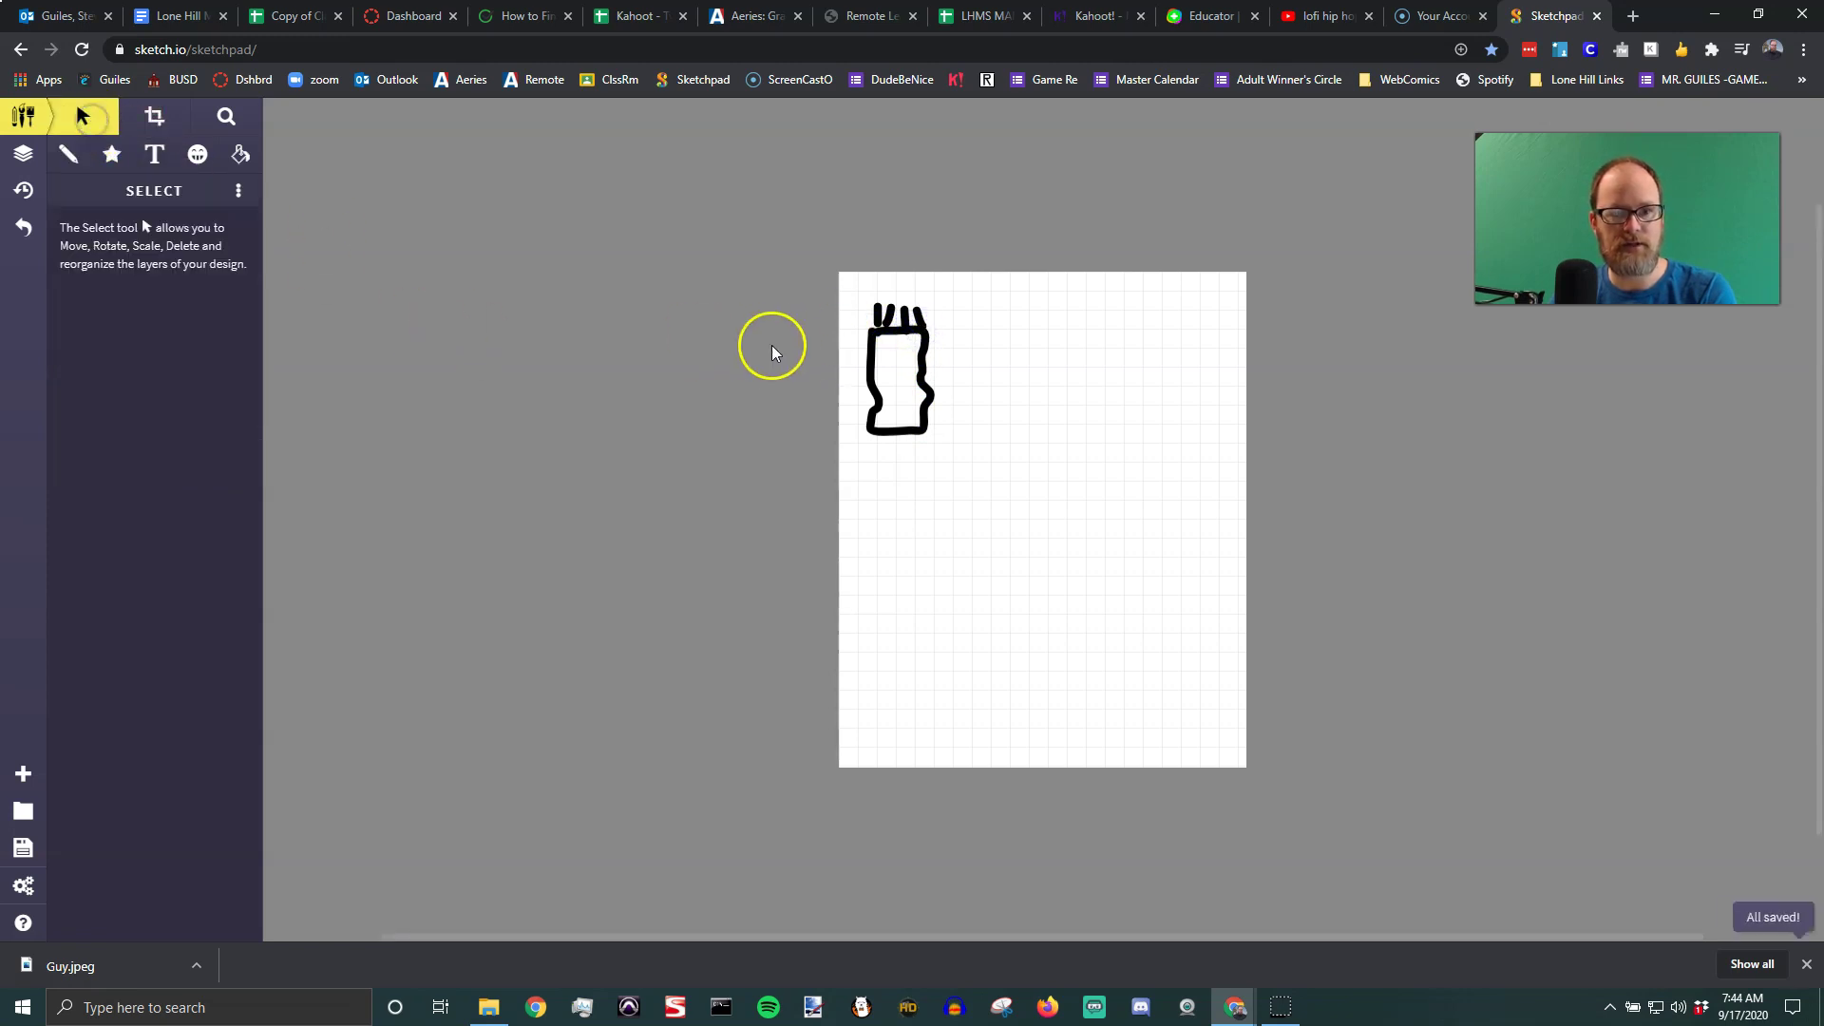
{"action": "left_click", "coordinate": [872, 306]}
{"action": "mouse_move", "coordinate": [869, 300]}
{"action": "left_mouse_down"}
{"action": "mouse_move", "coordinate": [893, 305]}
{"action": "mouse_move", "coordinate": [869, 316]}
{"action": "mouse_move", "coordinate": [885, 321]}
{"action": "left_mouse_up"}
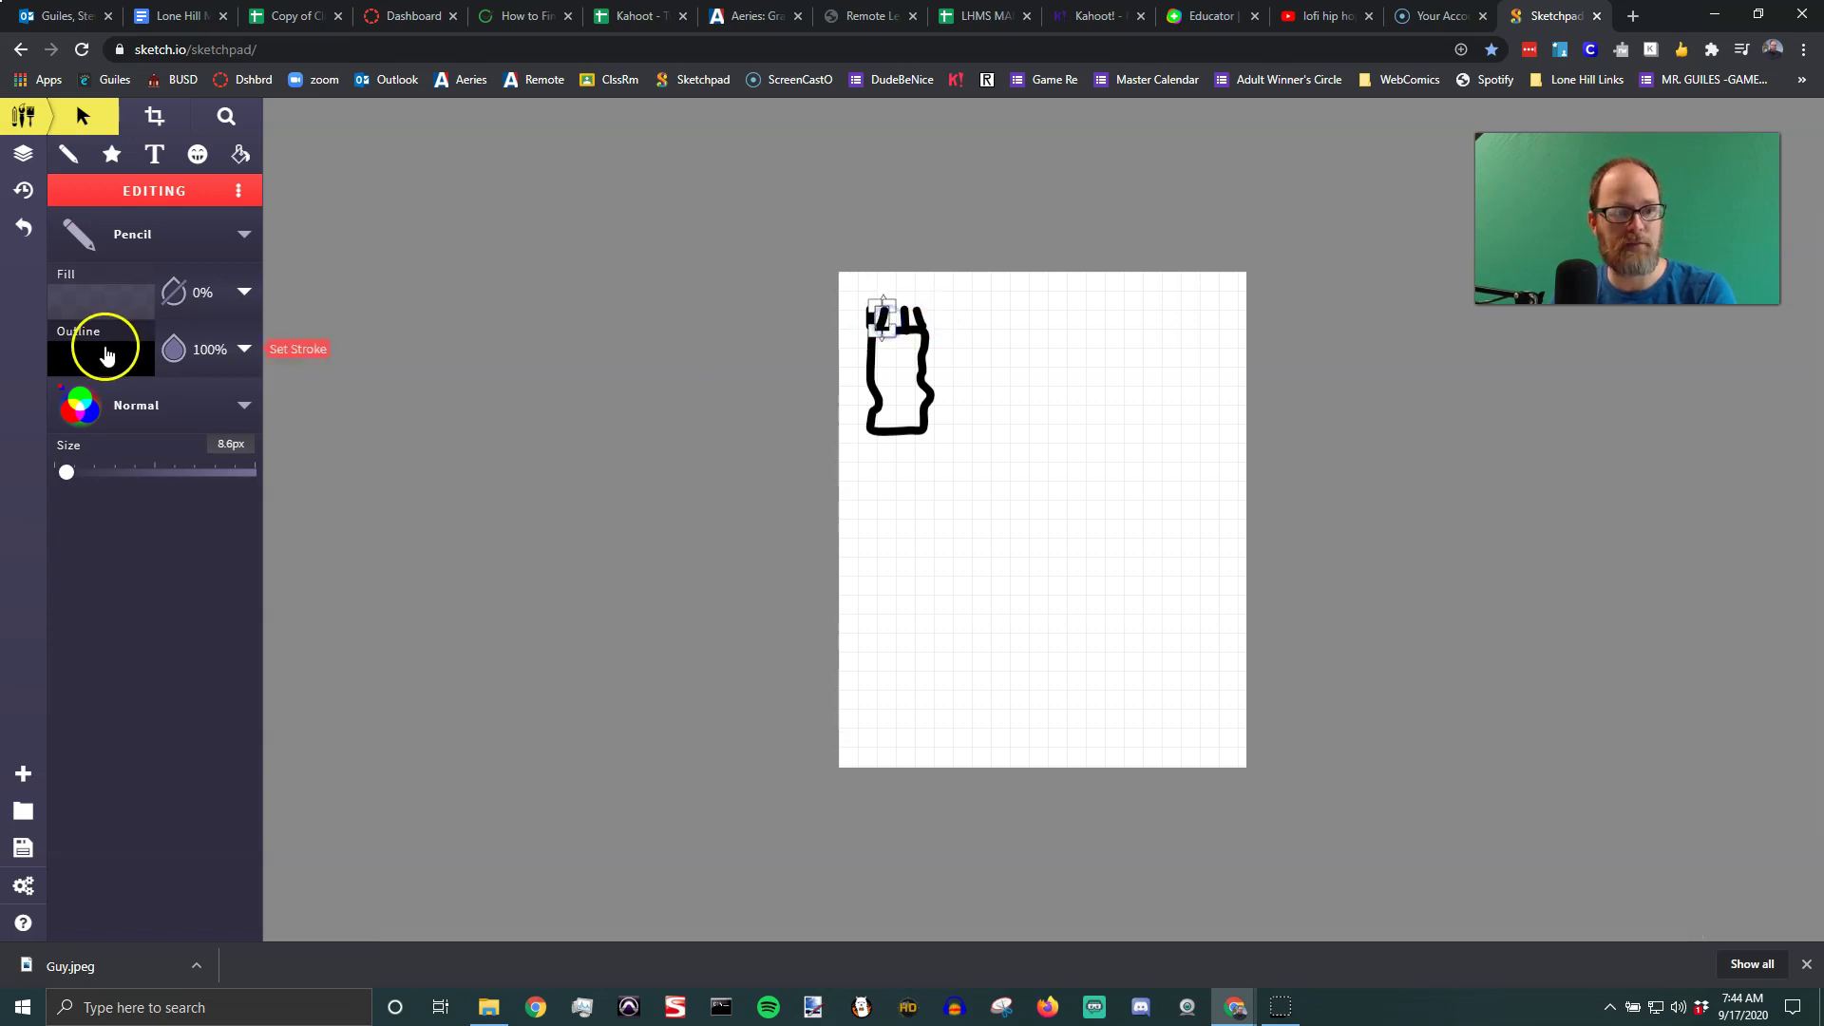
Recolour two of the top strokes pink and light red FF8888
{"action": "left_click", "coordinate": [94, 361]}
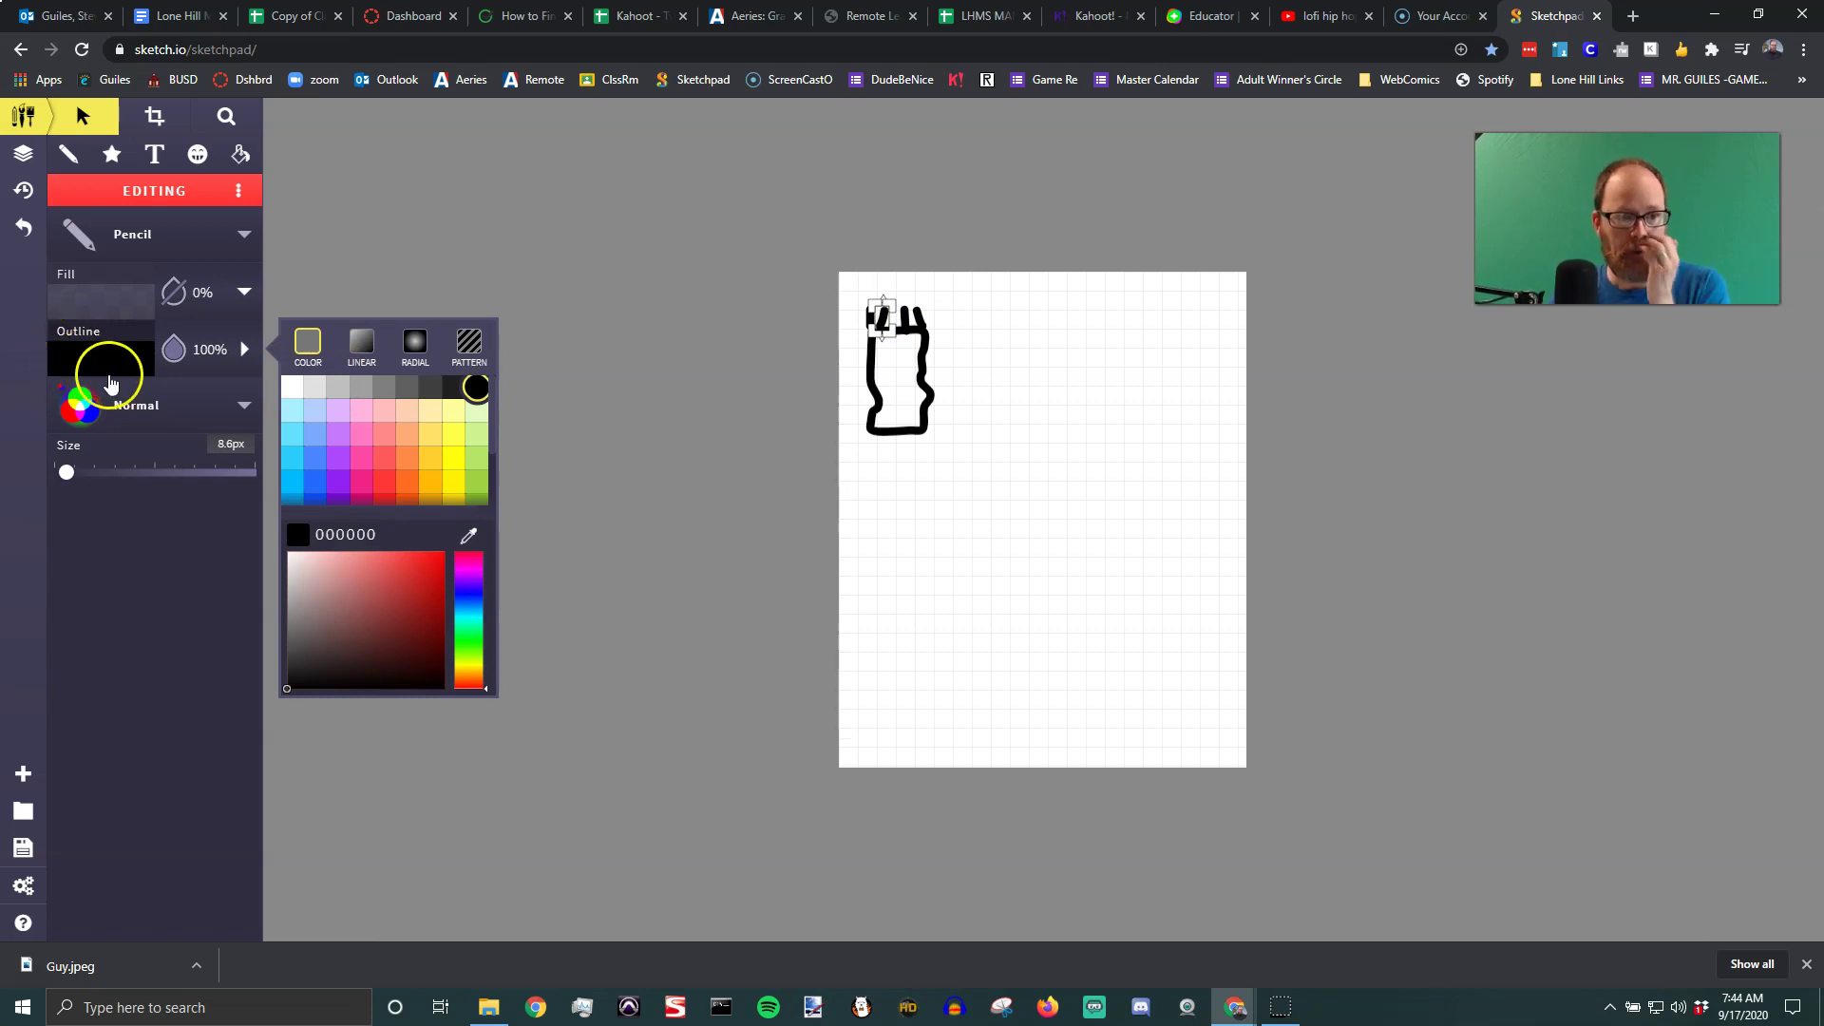
{"action": "left_click", "coordinate": [361, 434]}
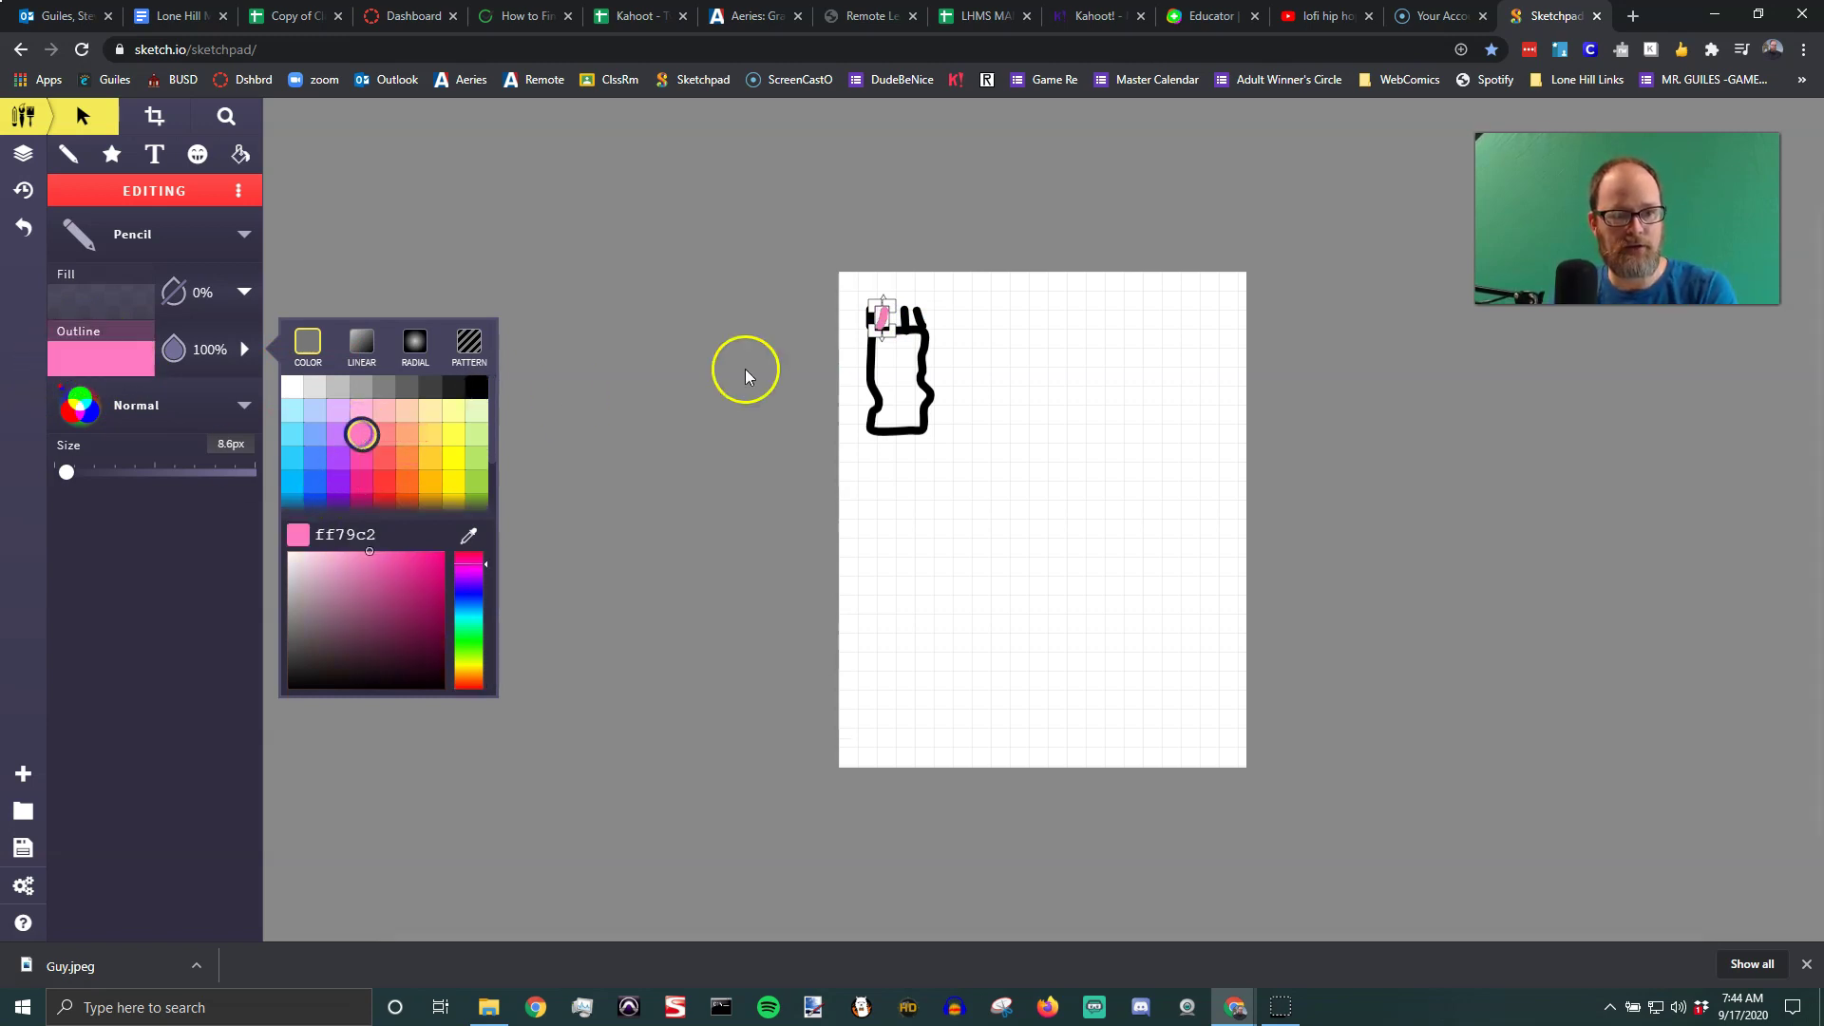
{"action": "left_click", "coordinate": [919, 315]}
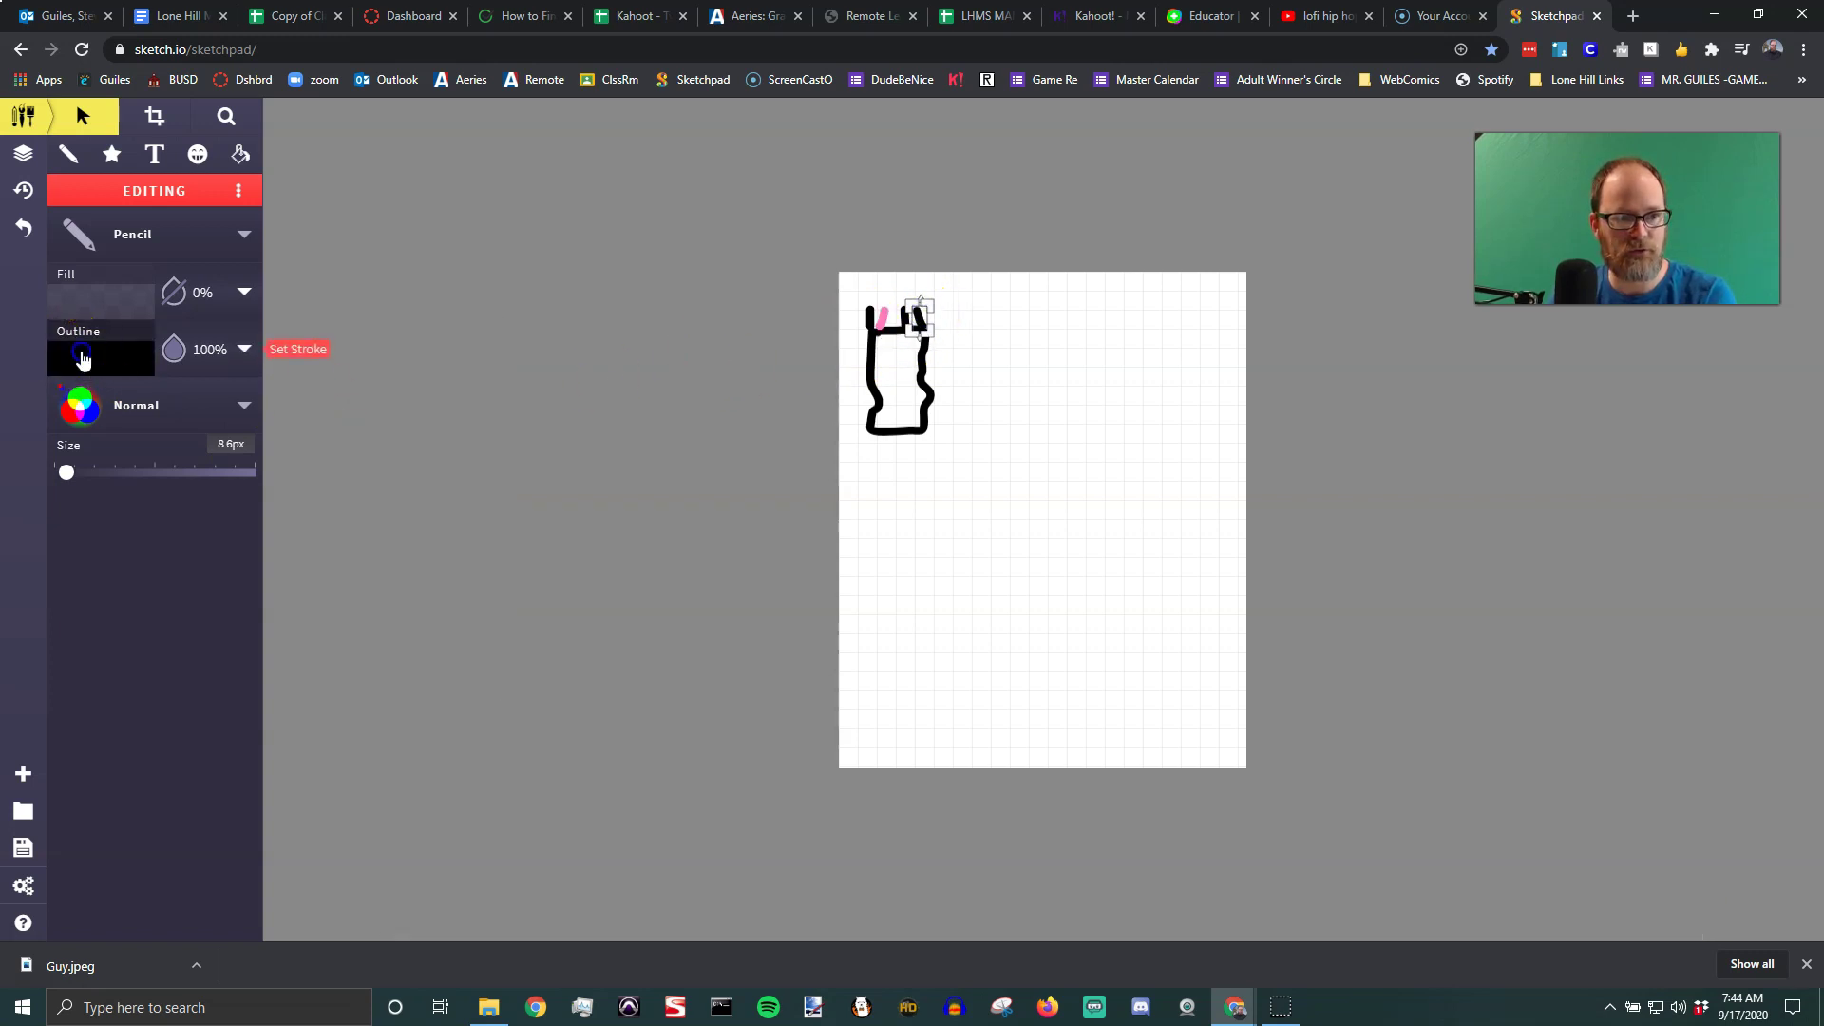
{"action": "left_click", "coordinate": [78, 357]}
{"action": "left_click", "coordinate": [393, 442]}
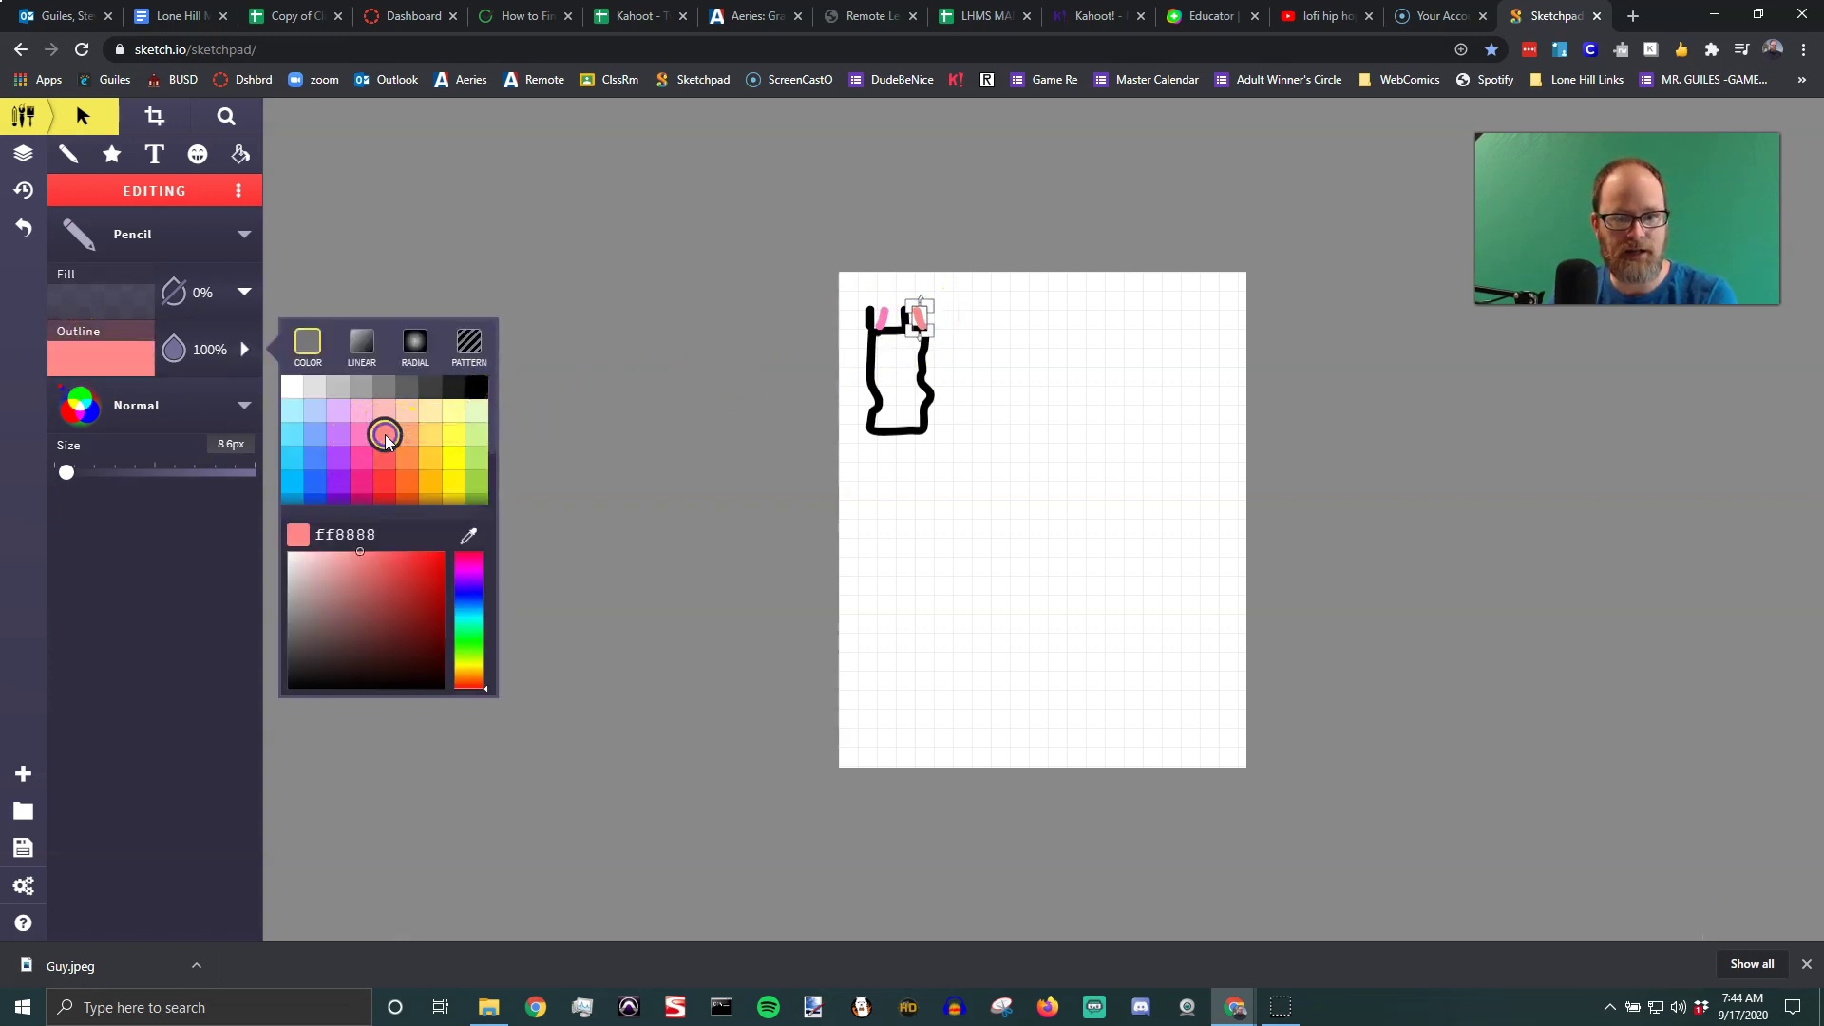
Change the rectangle outline colour to blue and deselect the figure
{"action": "left_click", "coordinate": [873, 363]}
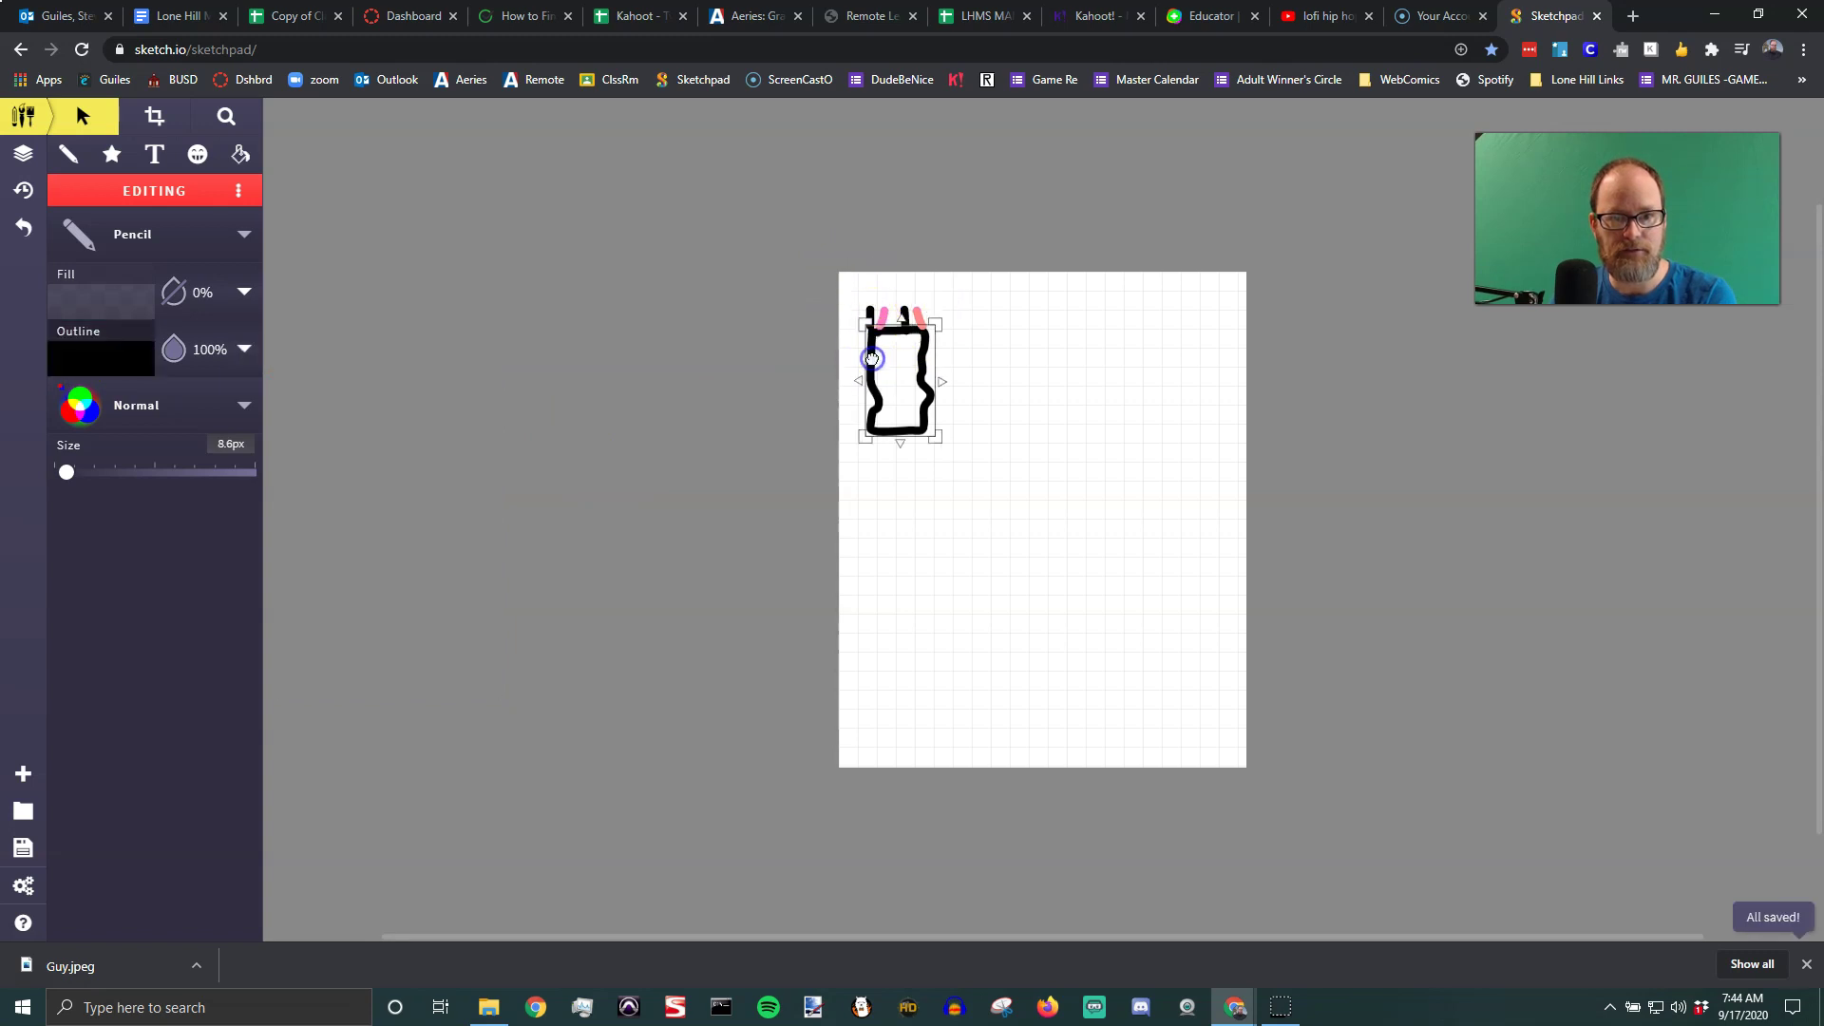
{"action": "left_click", "coordinate": [95, 359]}
{"action": "left_click", "coordinate": [426, 438]}
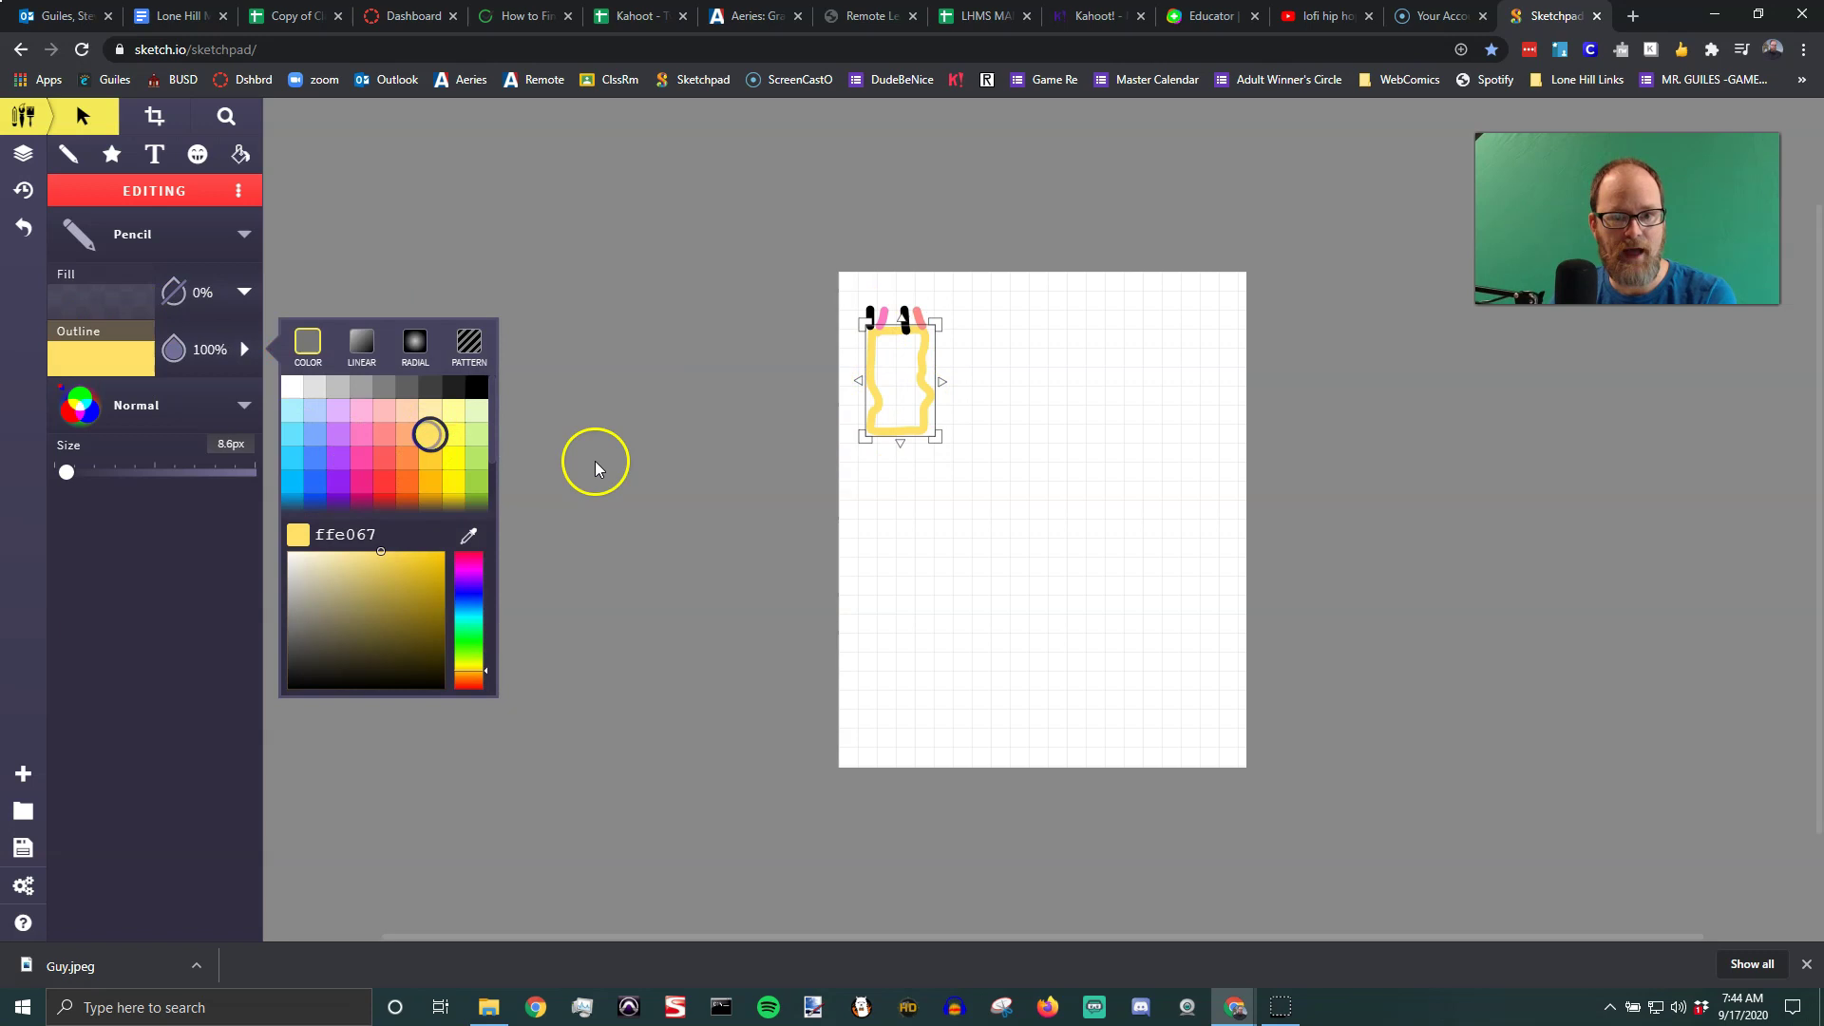
{"action": "left_click", "coordinate": [315, 458]}
{"action": "left_click", "coordinate": [1010, 419]}
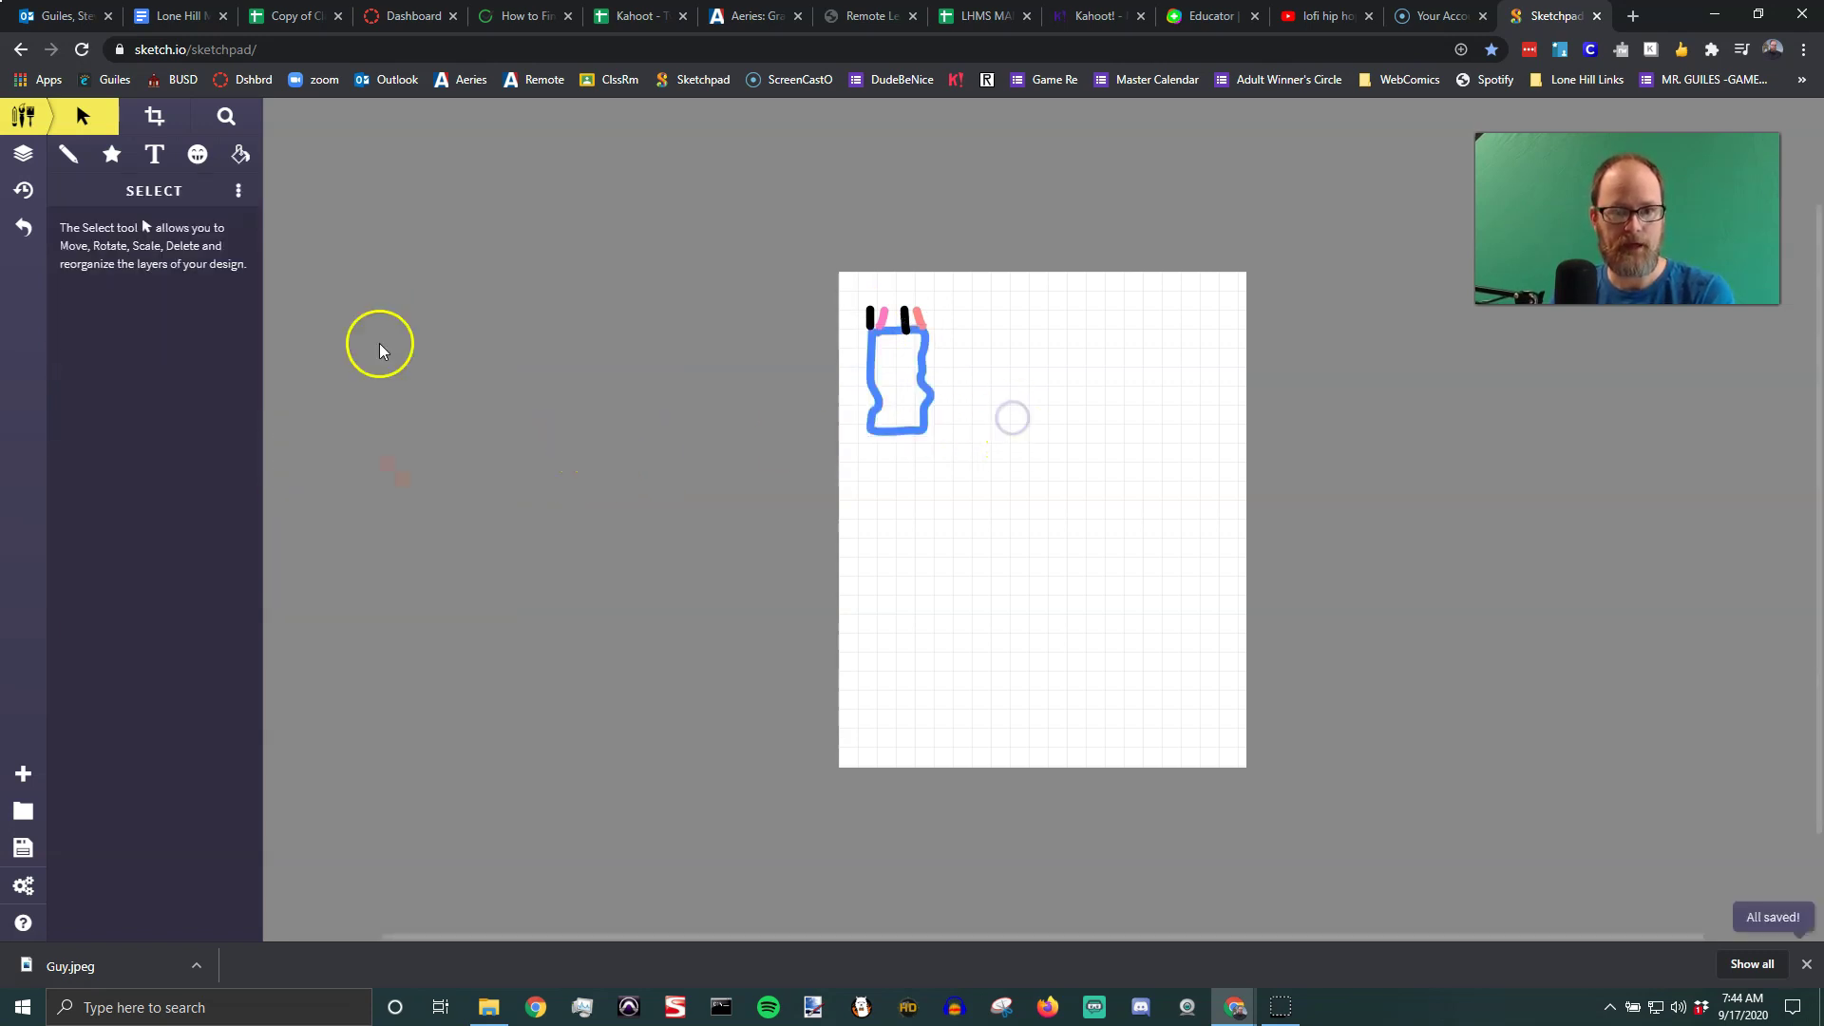
{"action": "left_click", "coordinate": [68, 154]}
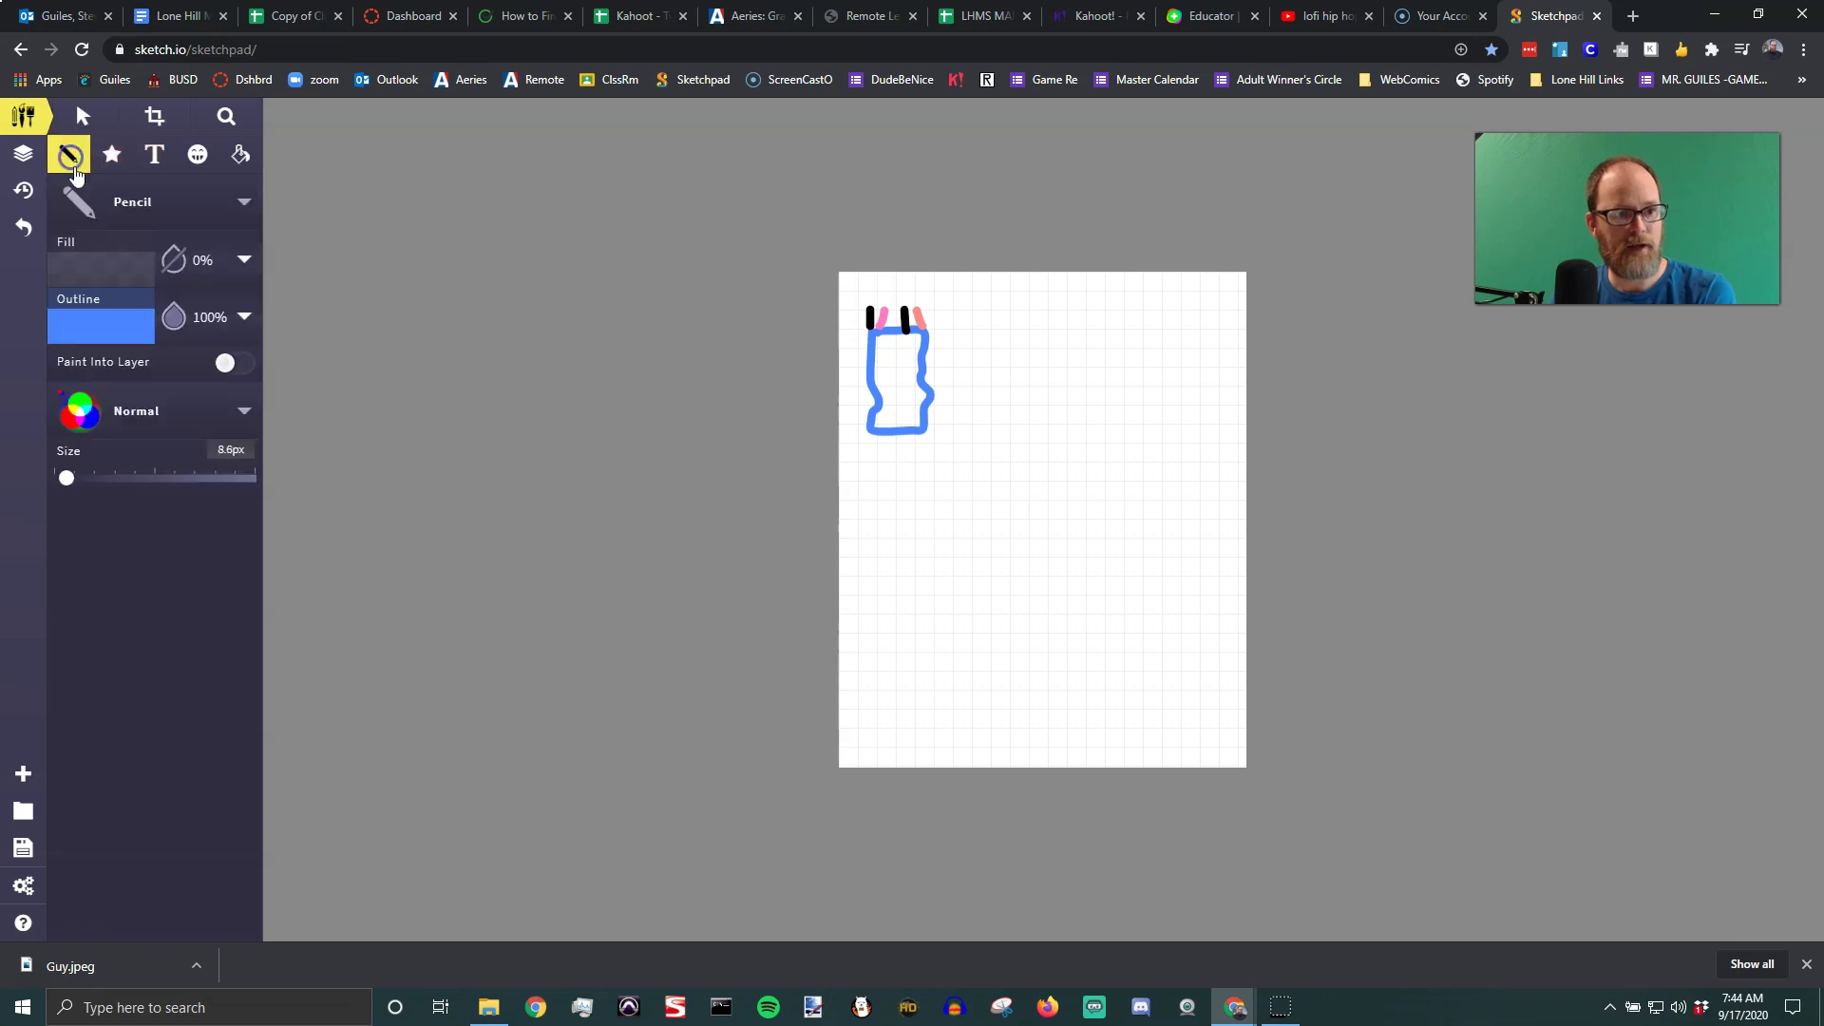
{"action": "left_click", "coordinate": [232, 212]}
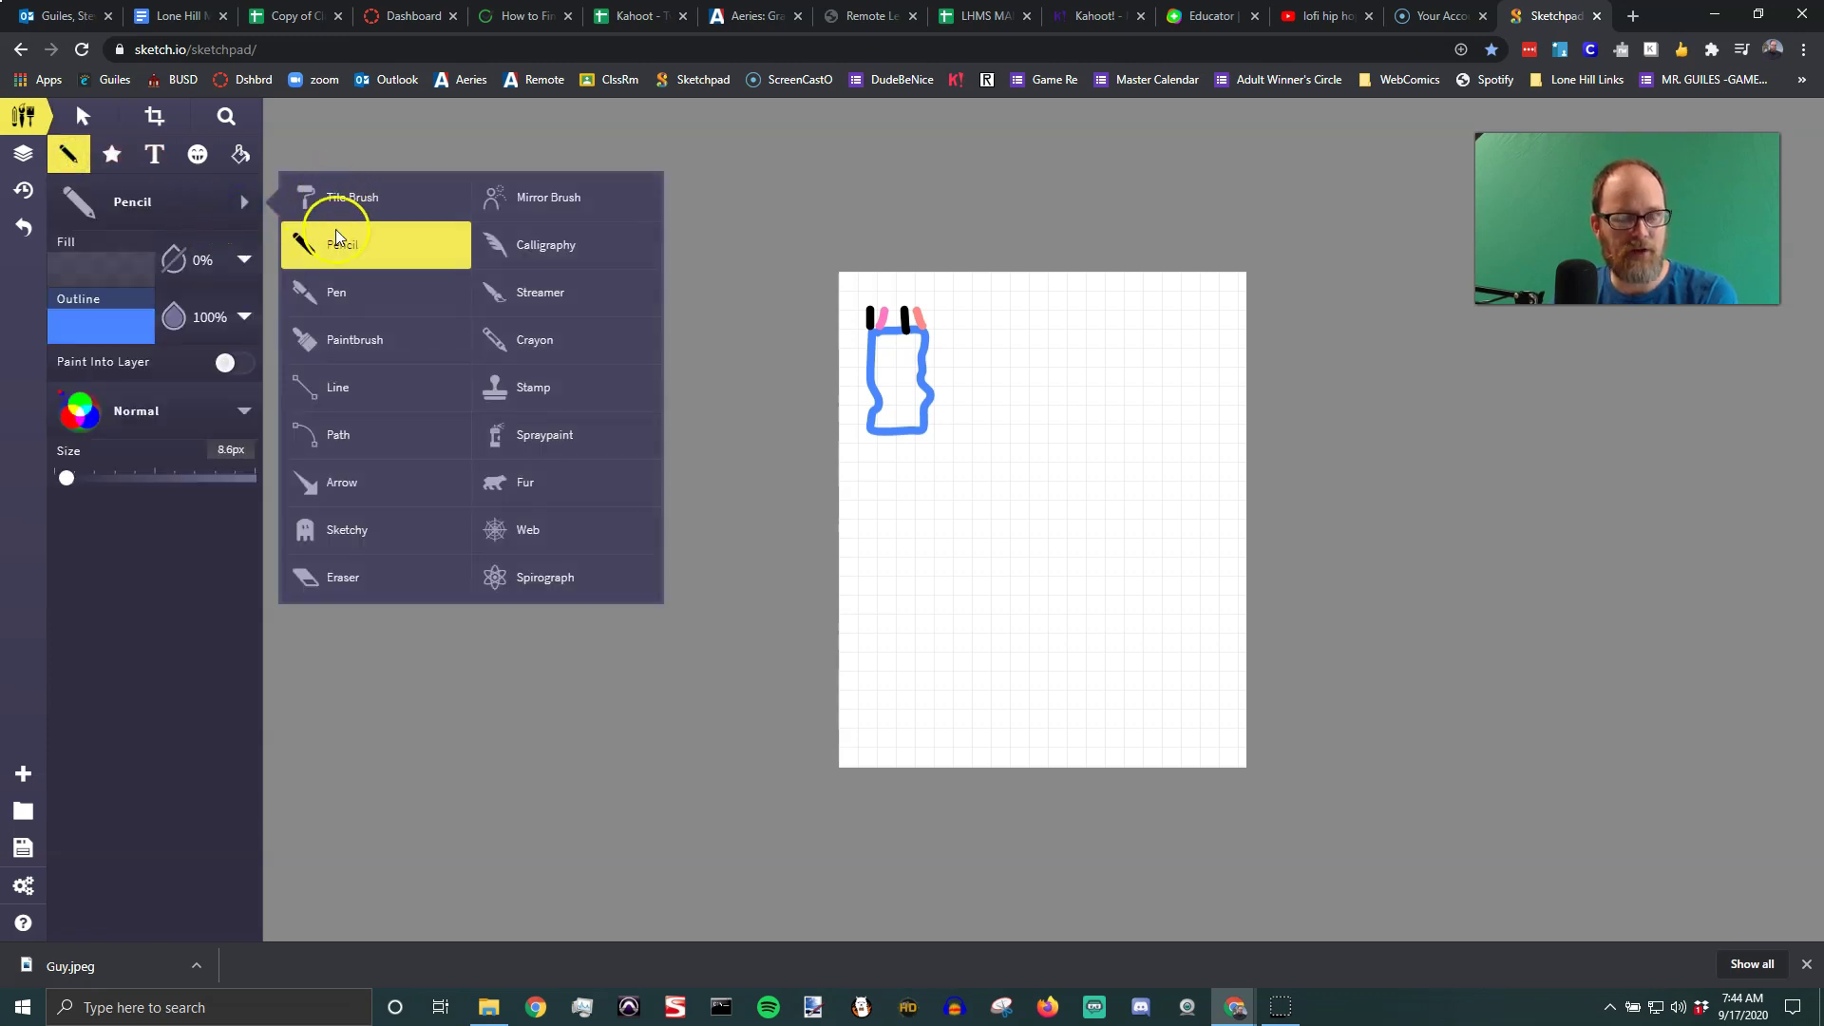
Choose the Tile Brush in red and paint trial strokes beside the figure
{"action": "left_click", "coordinate": [357, 190]}
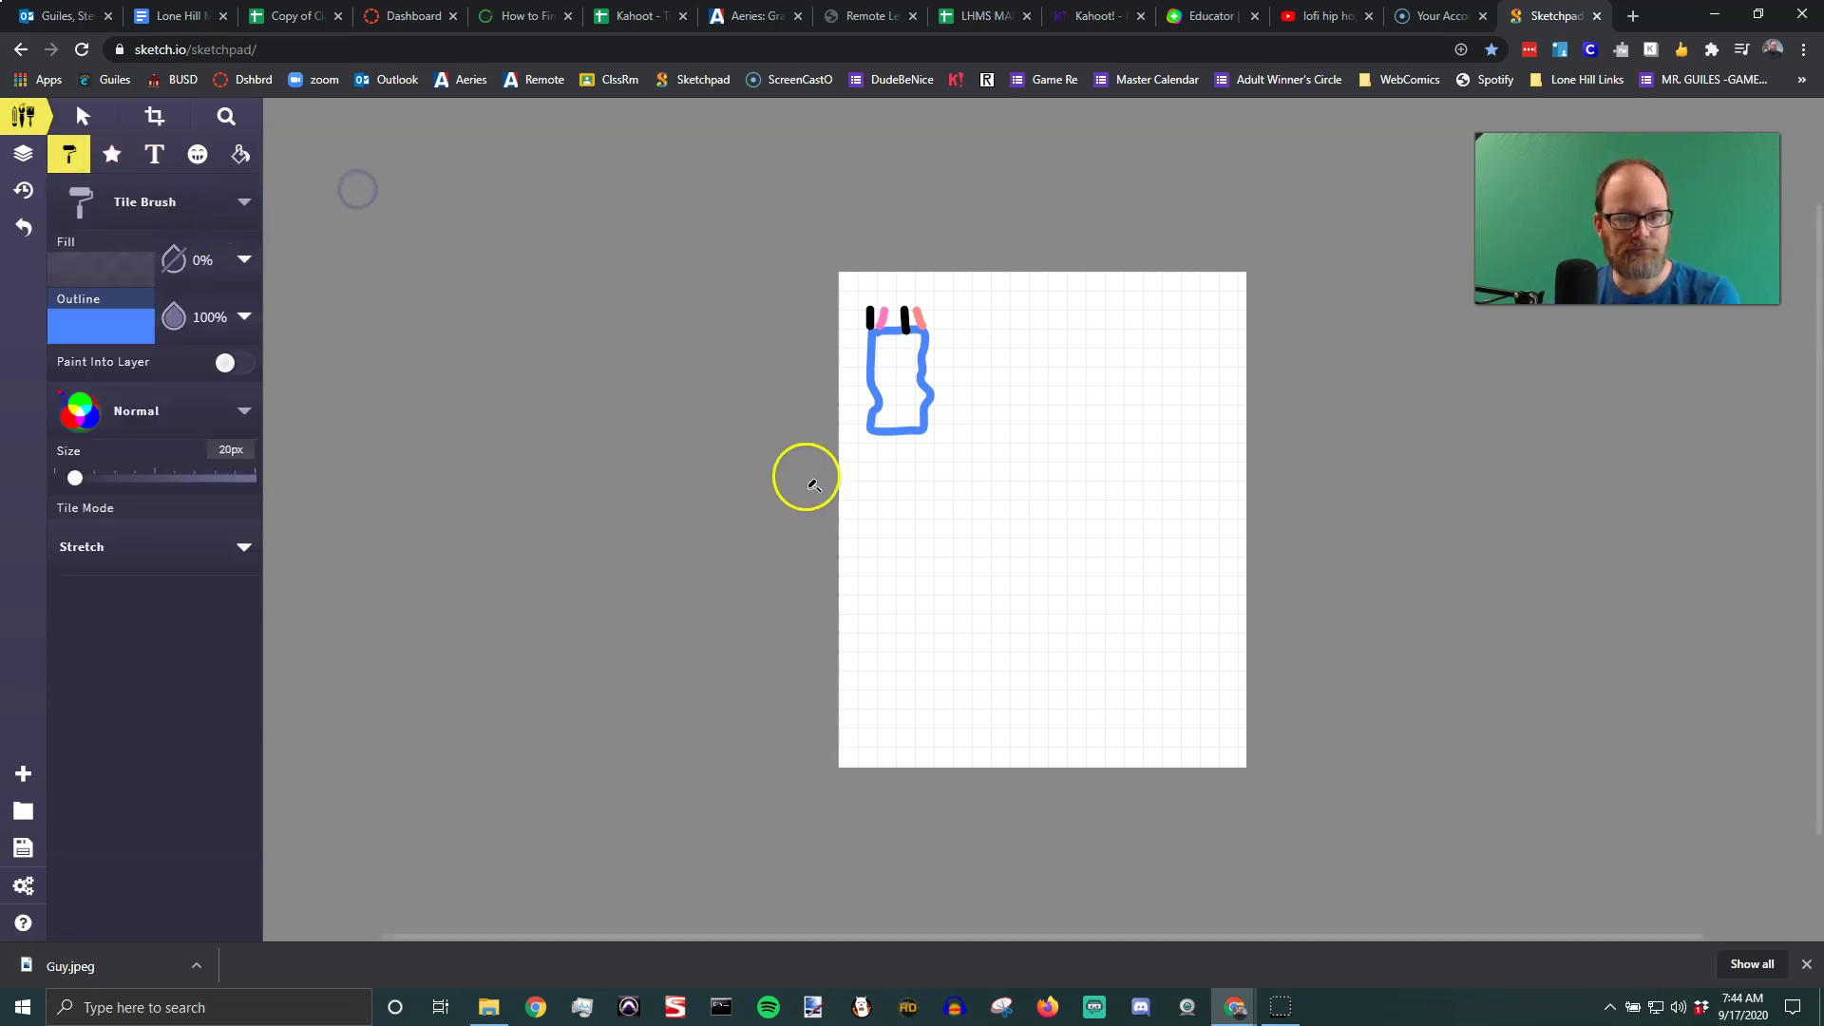
{"action": "left_click_drag", "start_coordinate": [1026, 443], "coordinate": [1144, 456]}
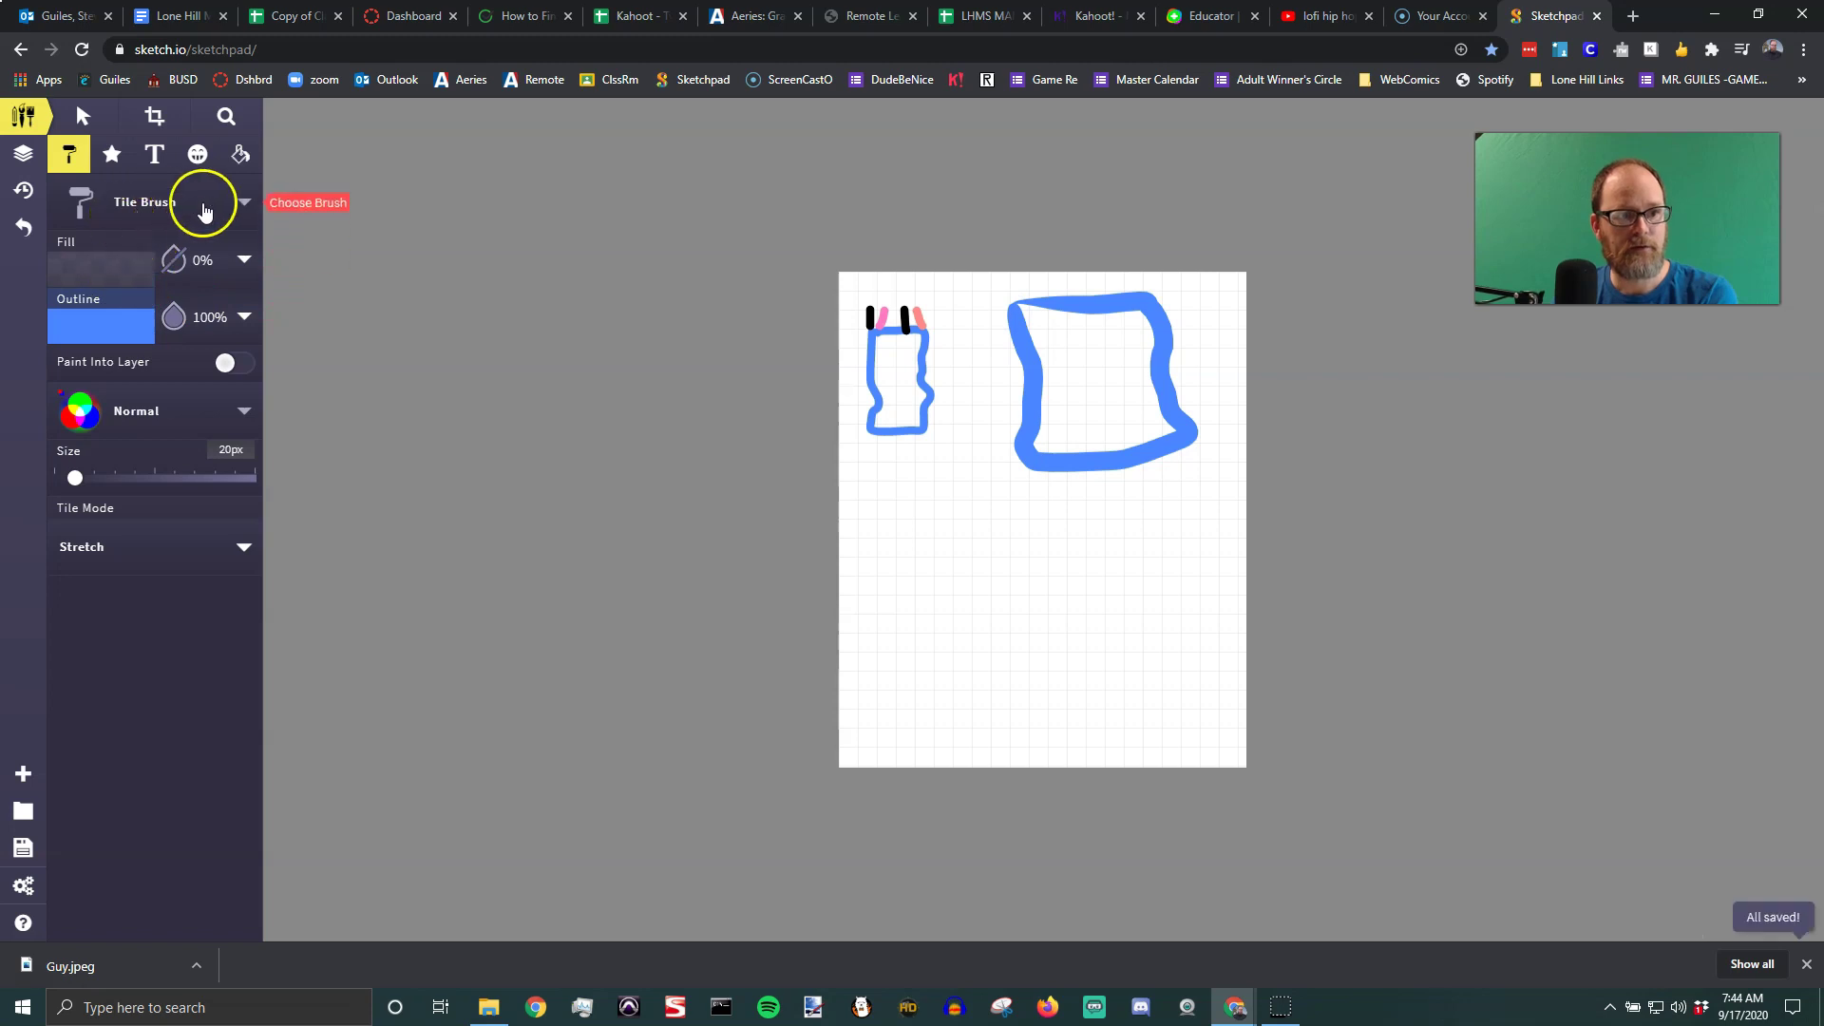
{"action": "left_click", "coordinate": [110, 334]}
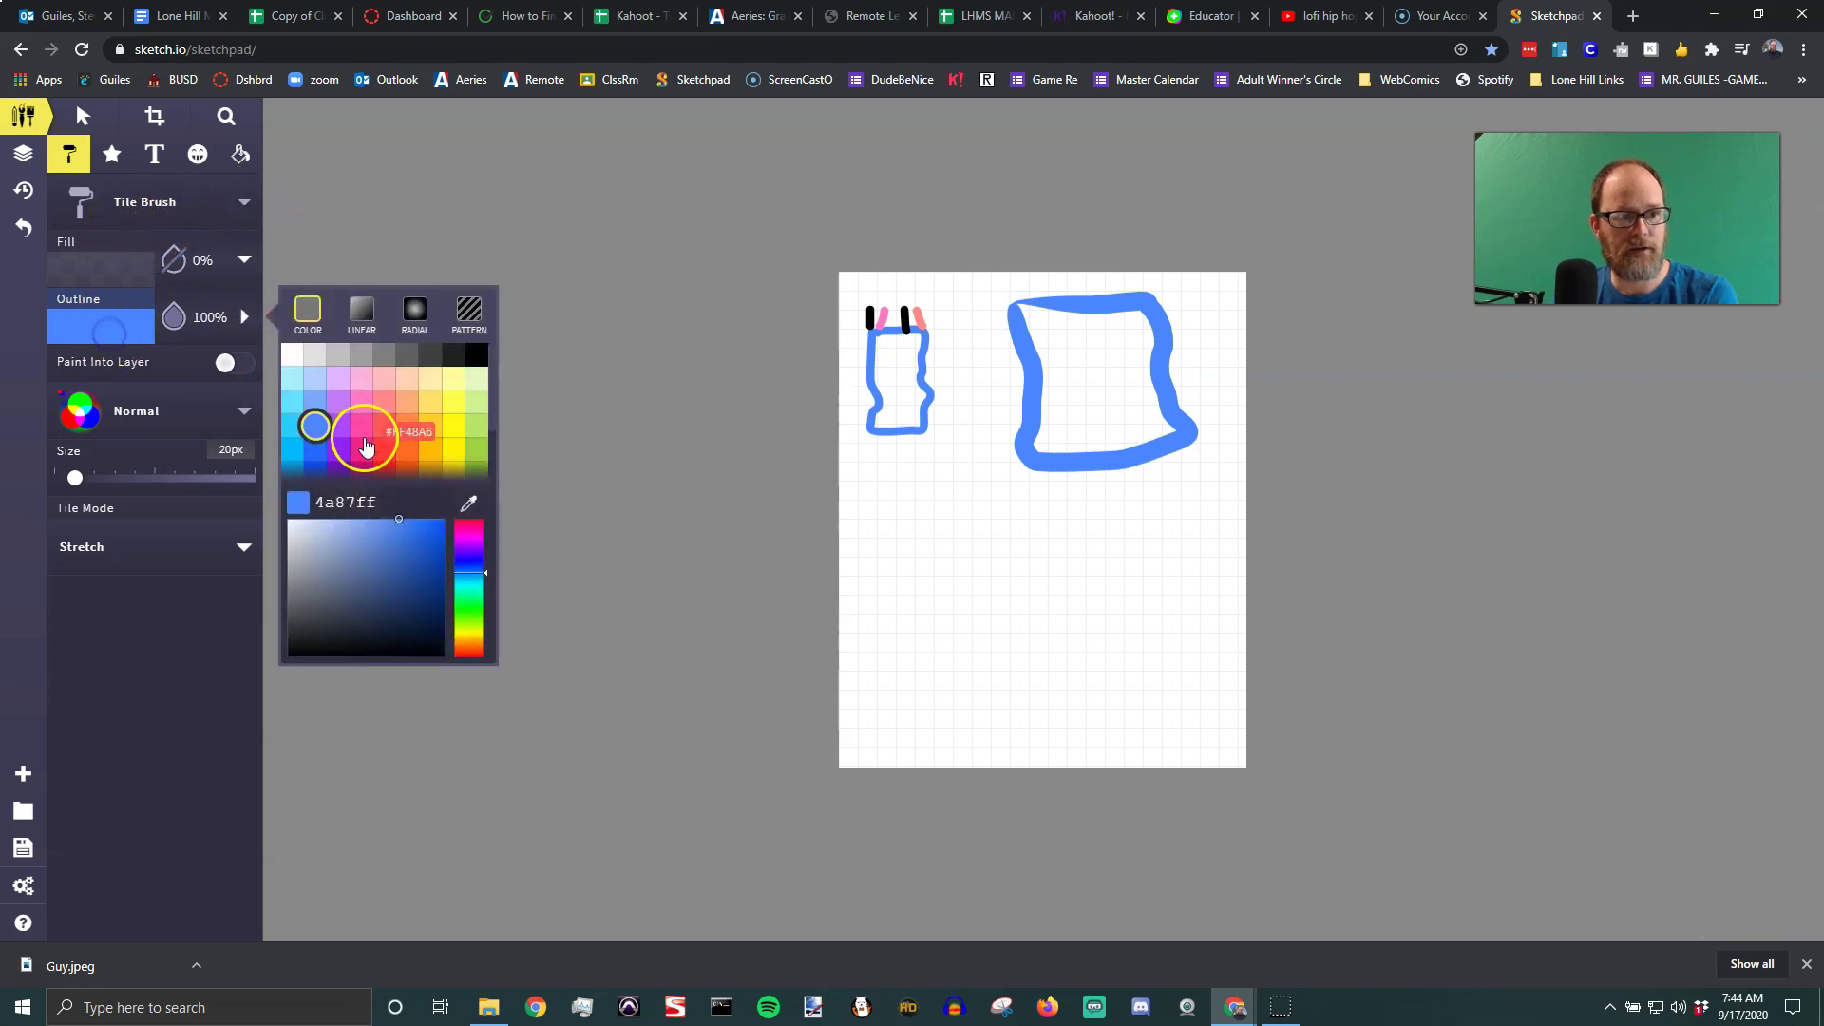
{"action": "left_click", "coordinate": [384, 426]}
{"action": "left_click_drag", "start_coordinate": [991, 345], "coordinate": [1005, 348]}
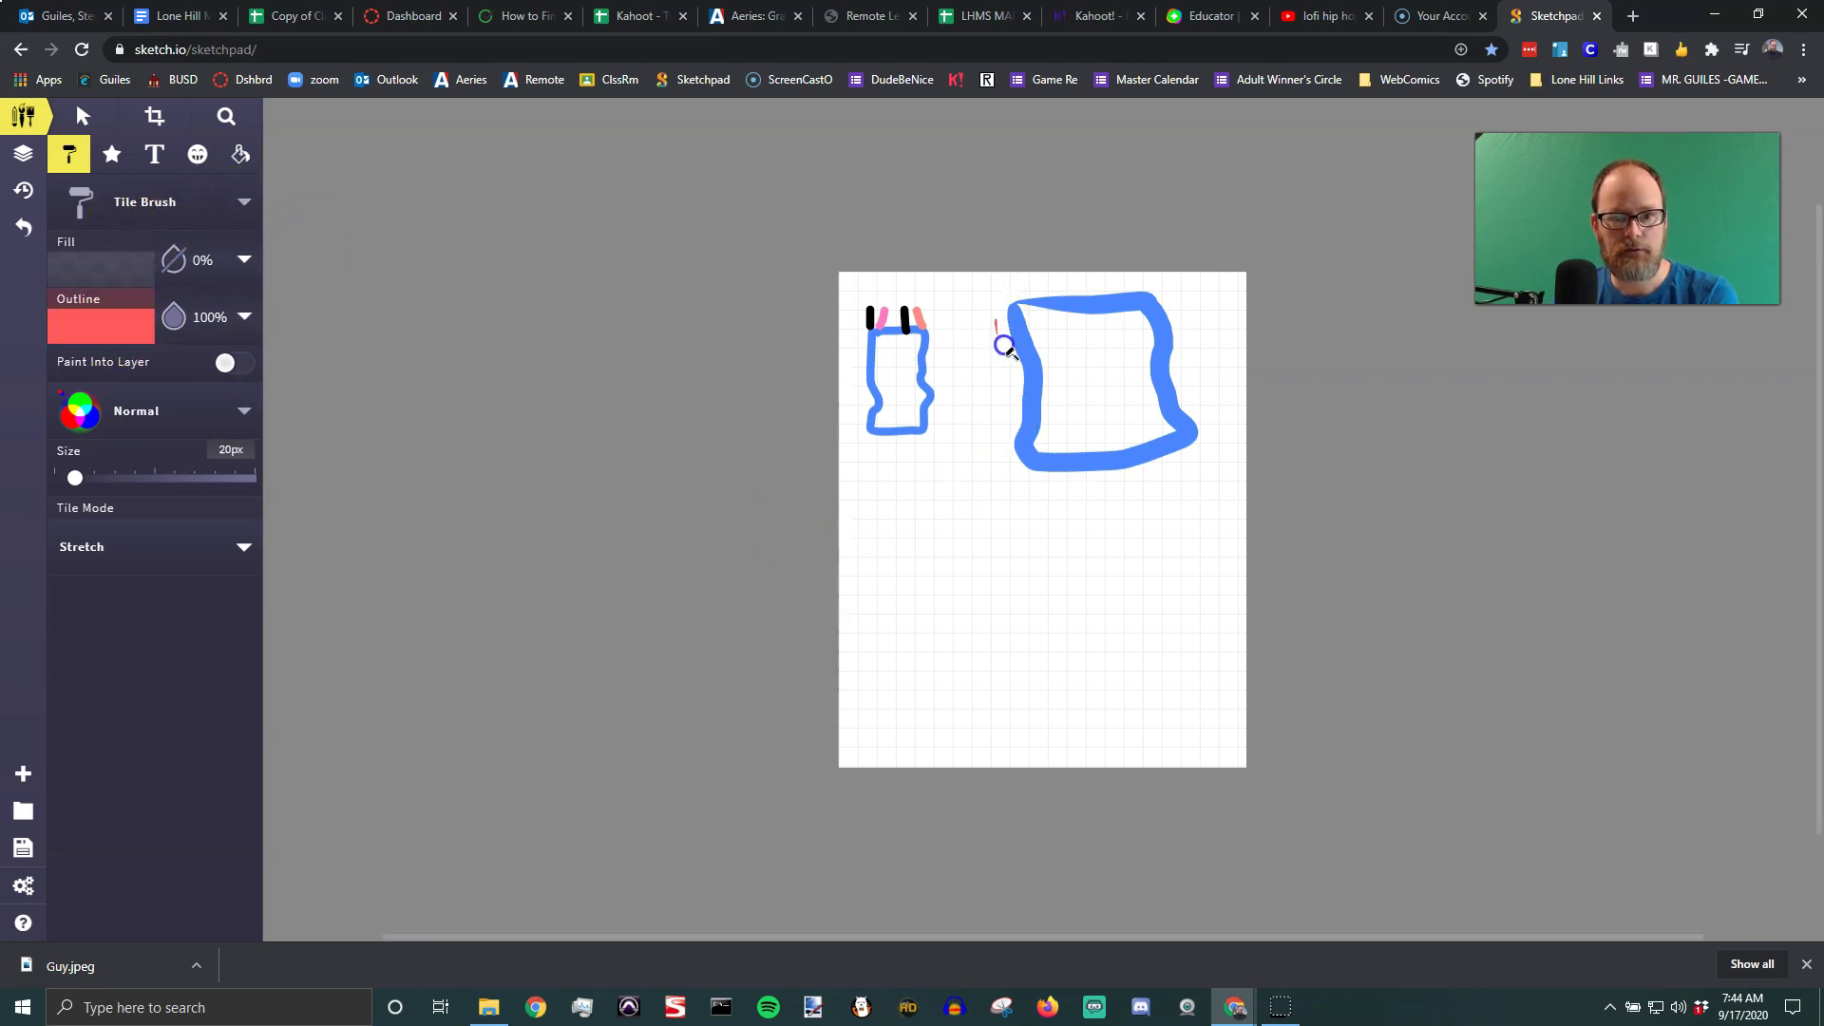
{"action": "mouse_move", "coordinate": [995, 469]}
{"action": "left_mouse_down"}
{"action": "mouse_move", "coordinate": [1059, 513]}
{"action": "mouse_move", "coordinate": [1197, 463]}
{"action": "left_mouse_up"}
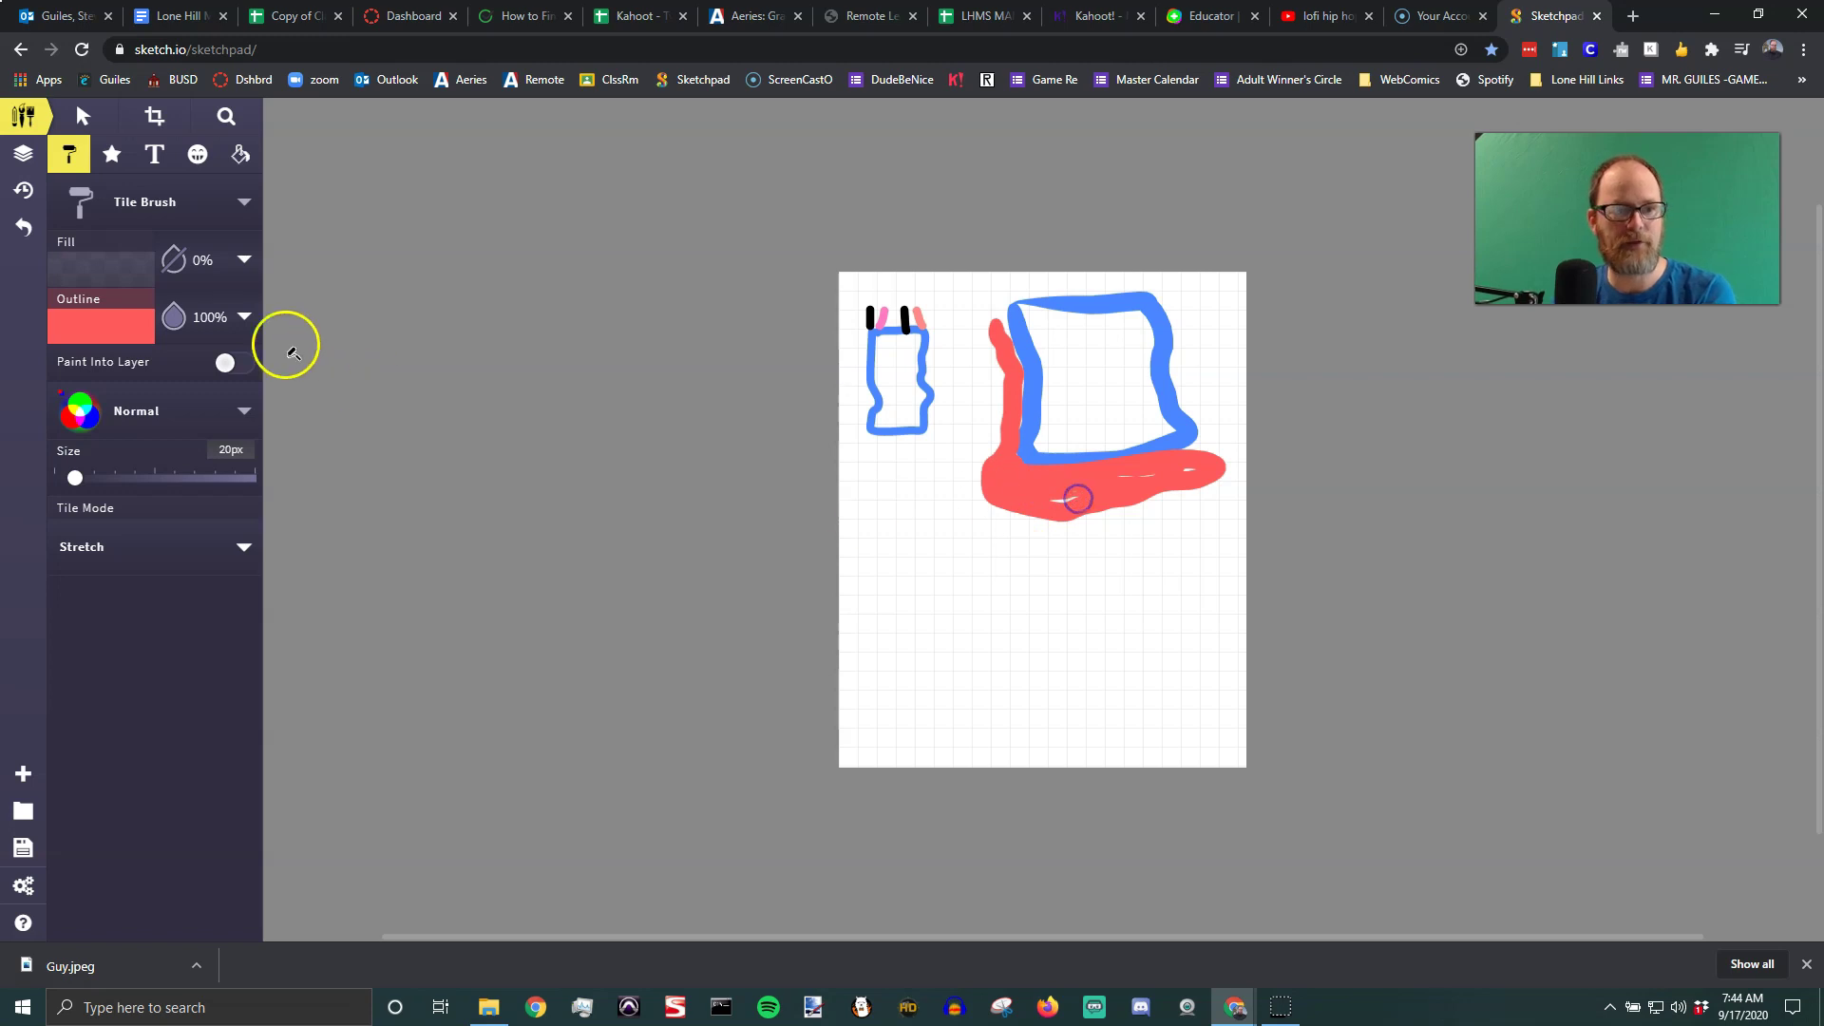
Enlarge the brush to 80px, paint a thick red L, then undo the trial strokes
{"action": "left_click_drag", "start_coordinate": [84, 486], "coordinate": [120, 480]}
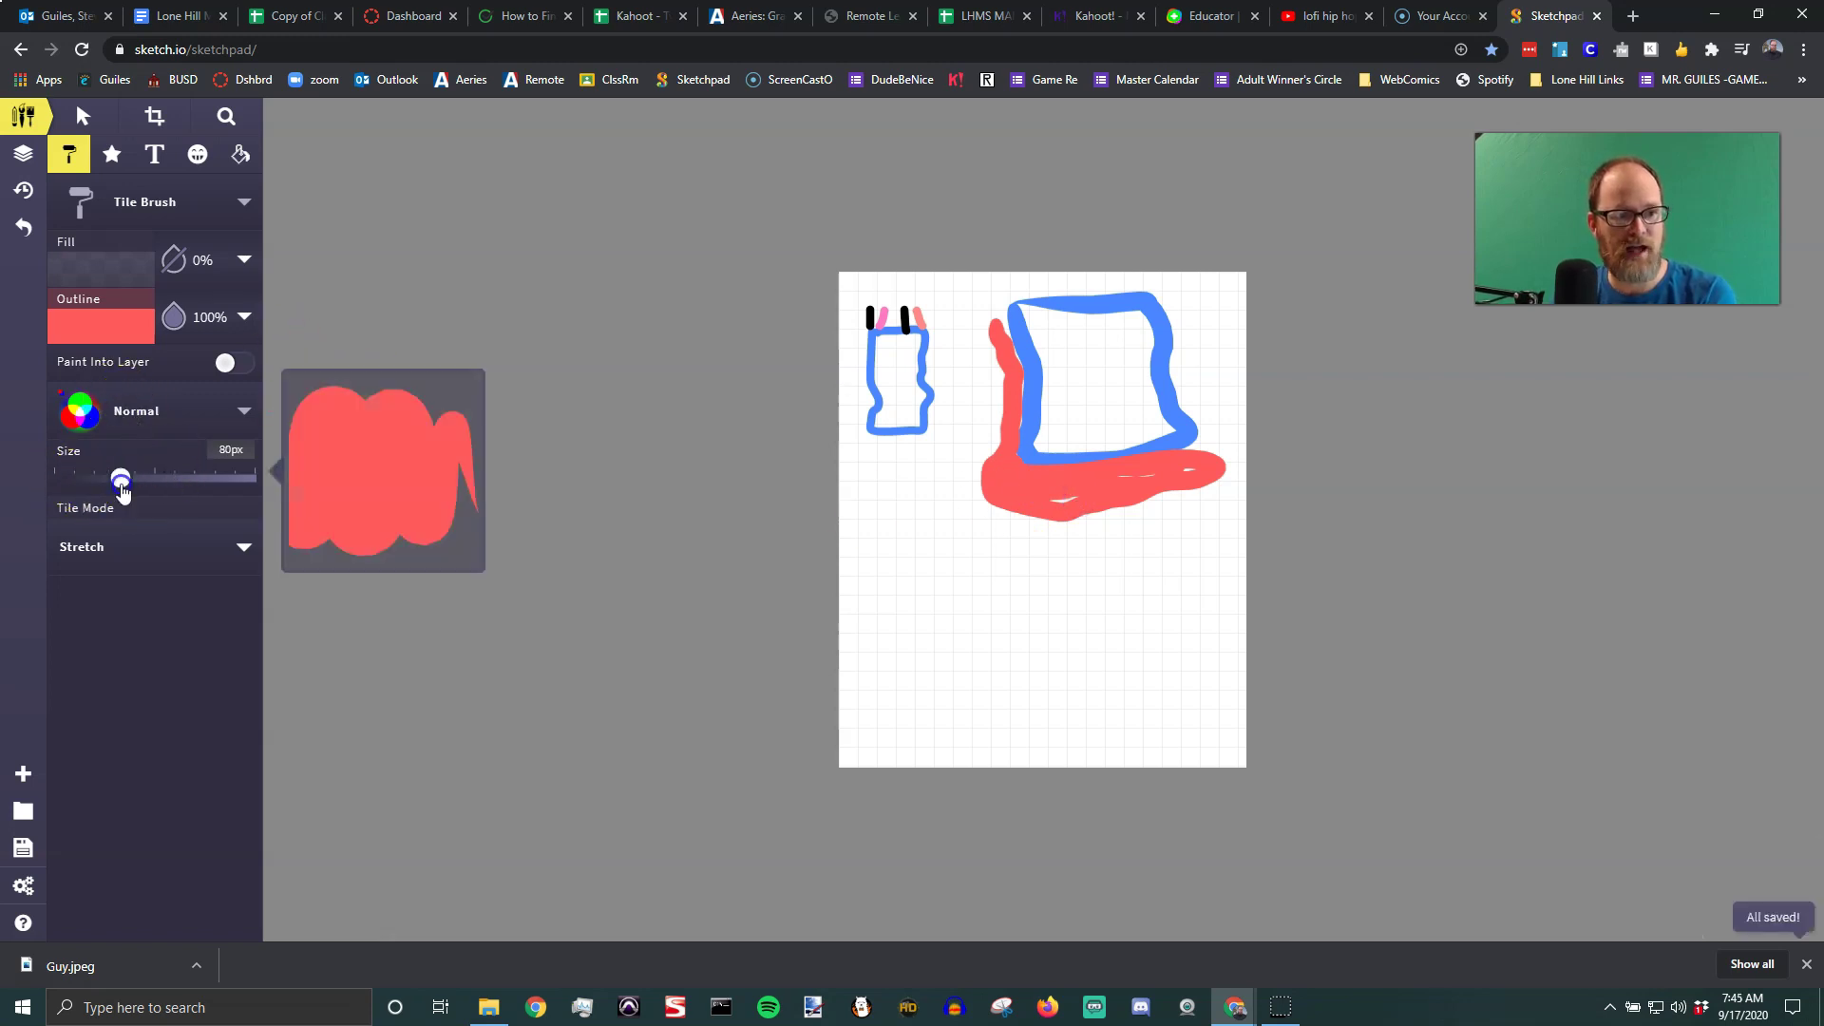
{"action": "mouse_move", "coordinate": [886, 483]}
{"action": "left_mouse_down"}
{"action": "mouse_move", "coordinate": [909, 680]}
{"action": "mouse_move", "coordinate": [1178, 667]}
{"action": "mouse_move", "coordinate": [1172, 572]}
{"action": "mouse_move", "coordinate": [985, 561]}
{"action": "left_mouse_up"}
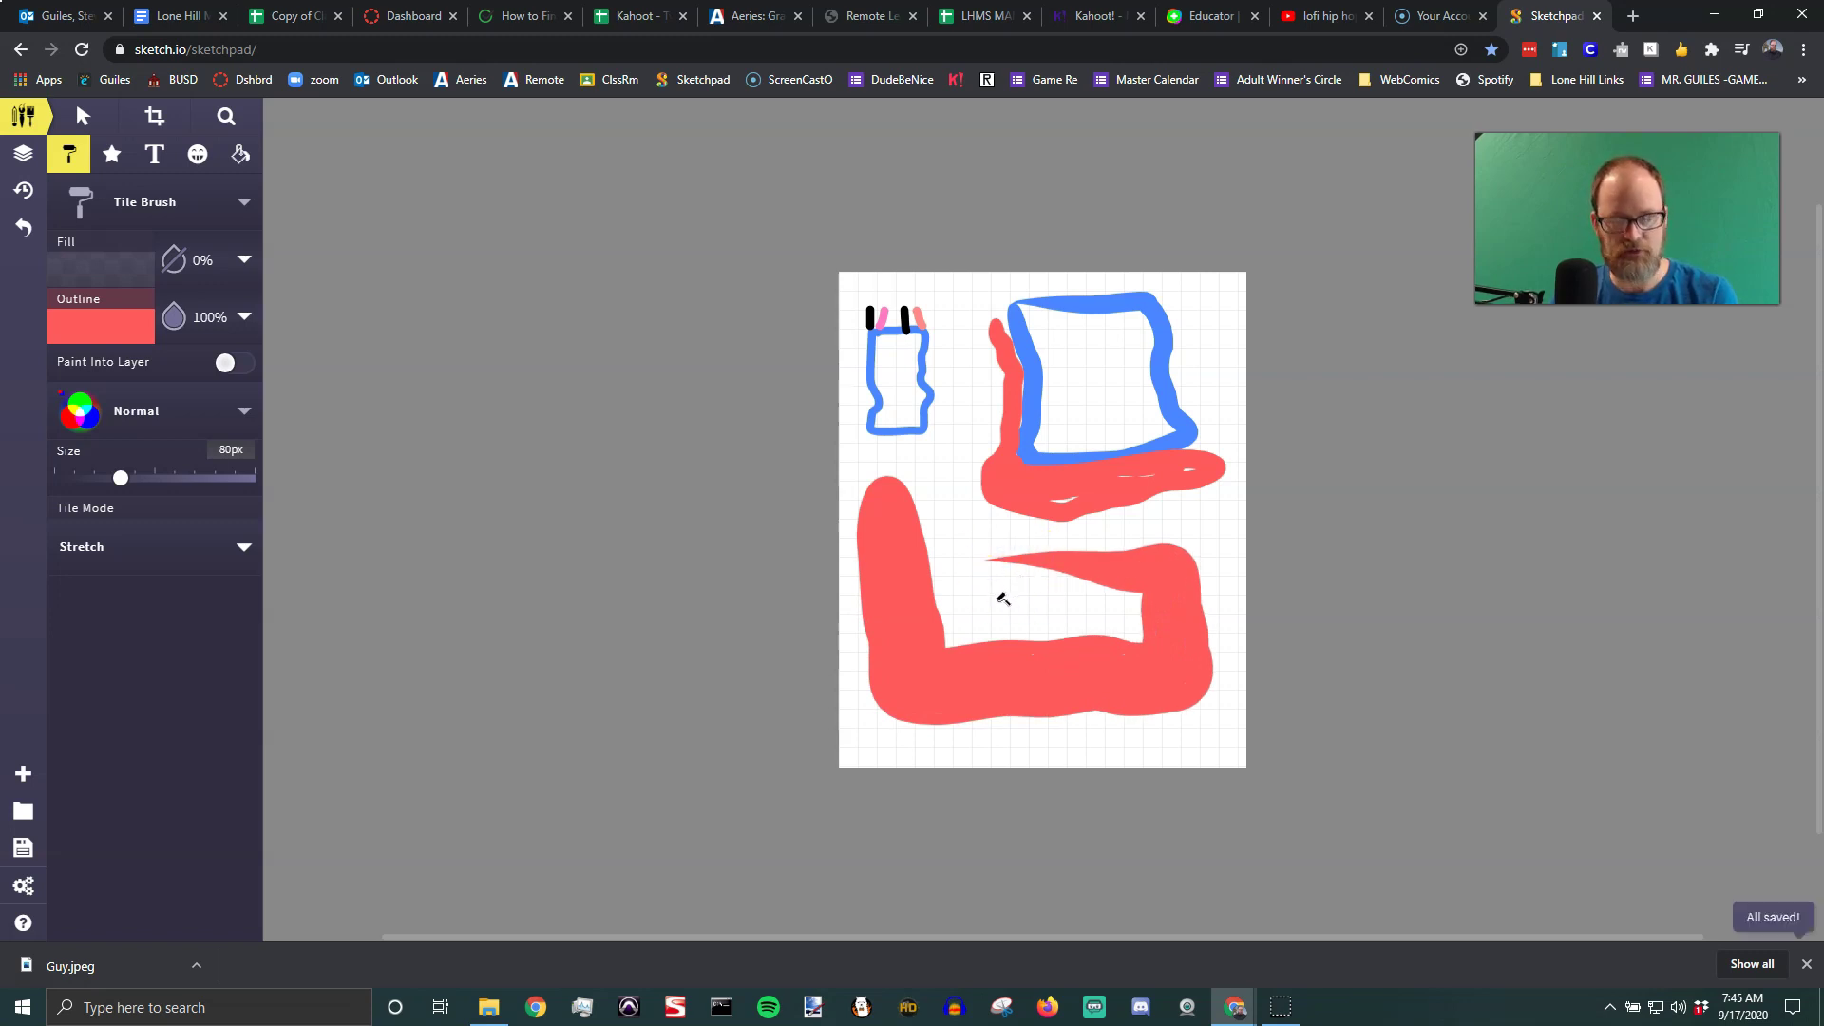
{"action": "key", "text": "ctrl+z"}
{"action": "key", "text": "ctrl+z"}
{"action": "key", "text": "ctrl+z"}
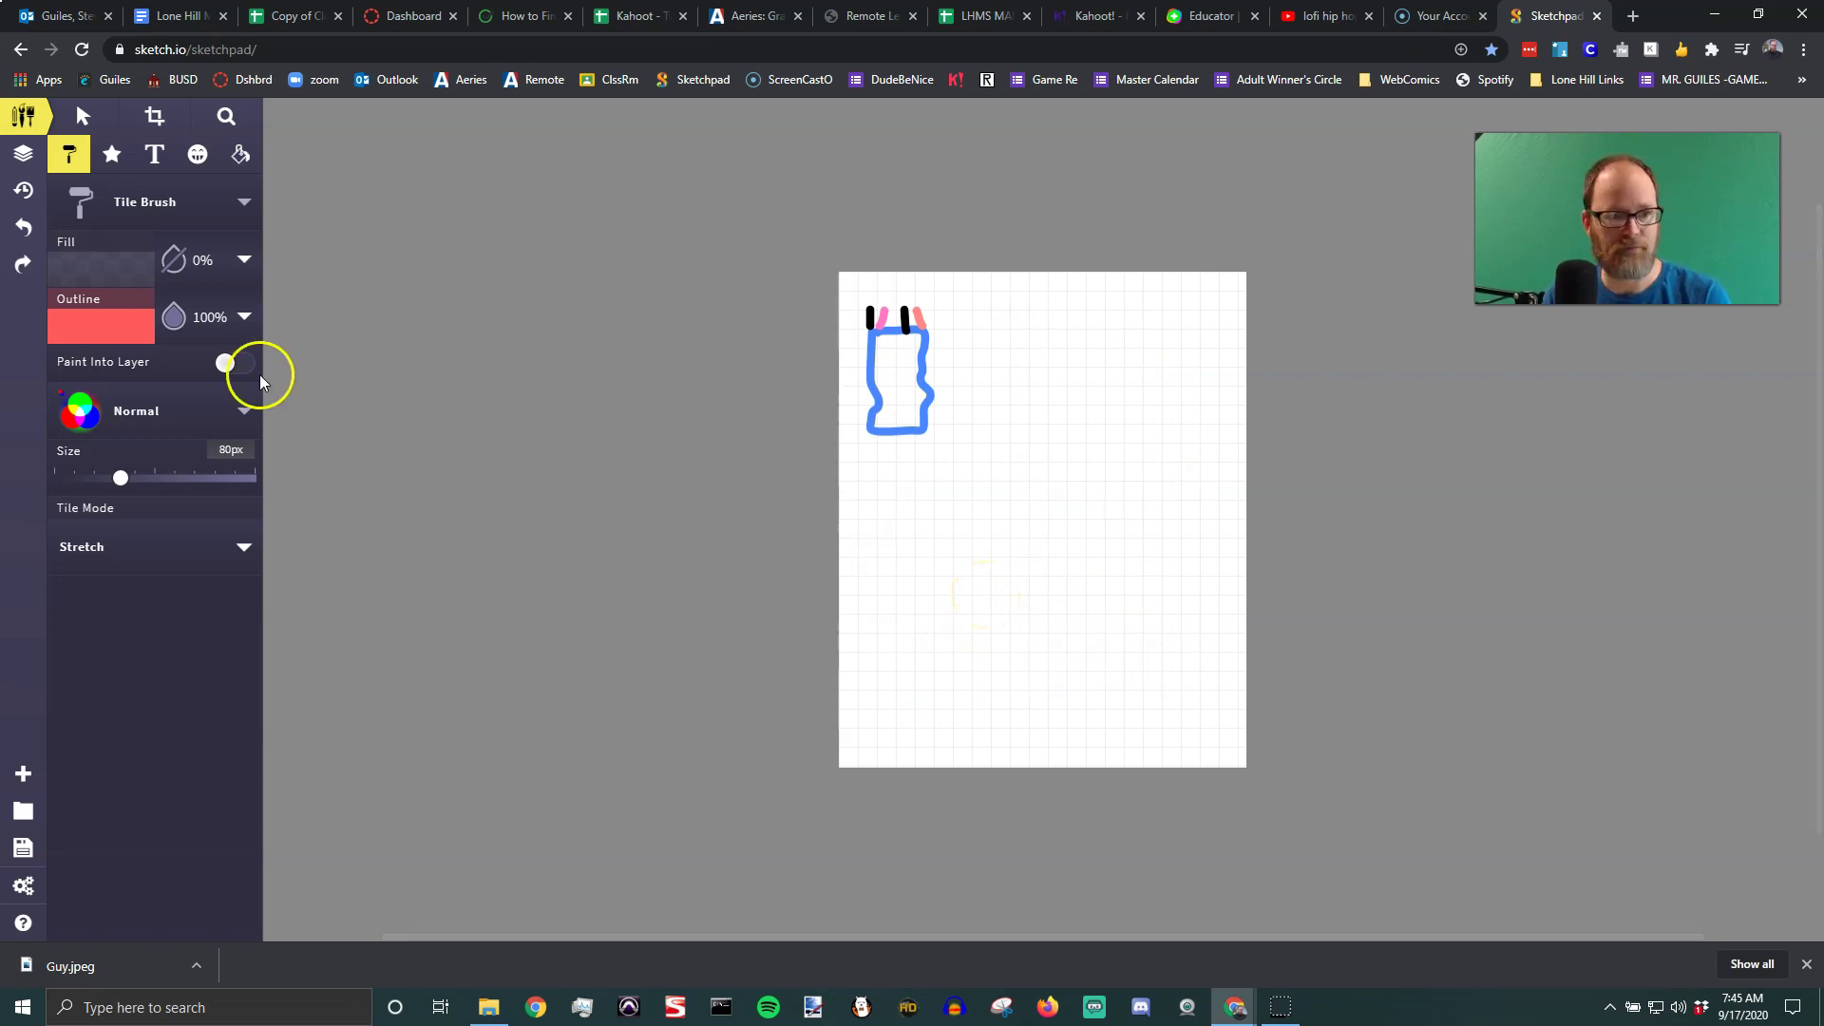
Switch to the Line brush with a black outline colour
{"action": "left_click", "coordinate": [244, 201]}
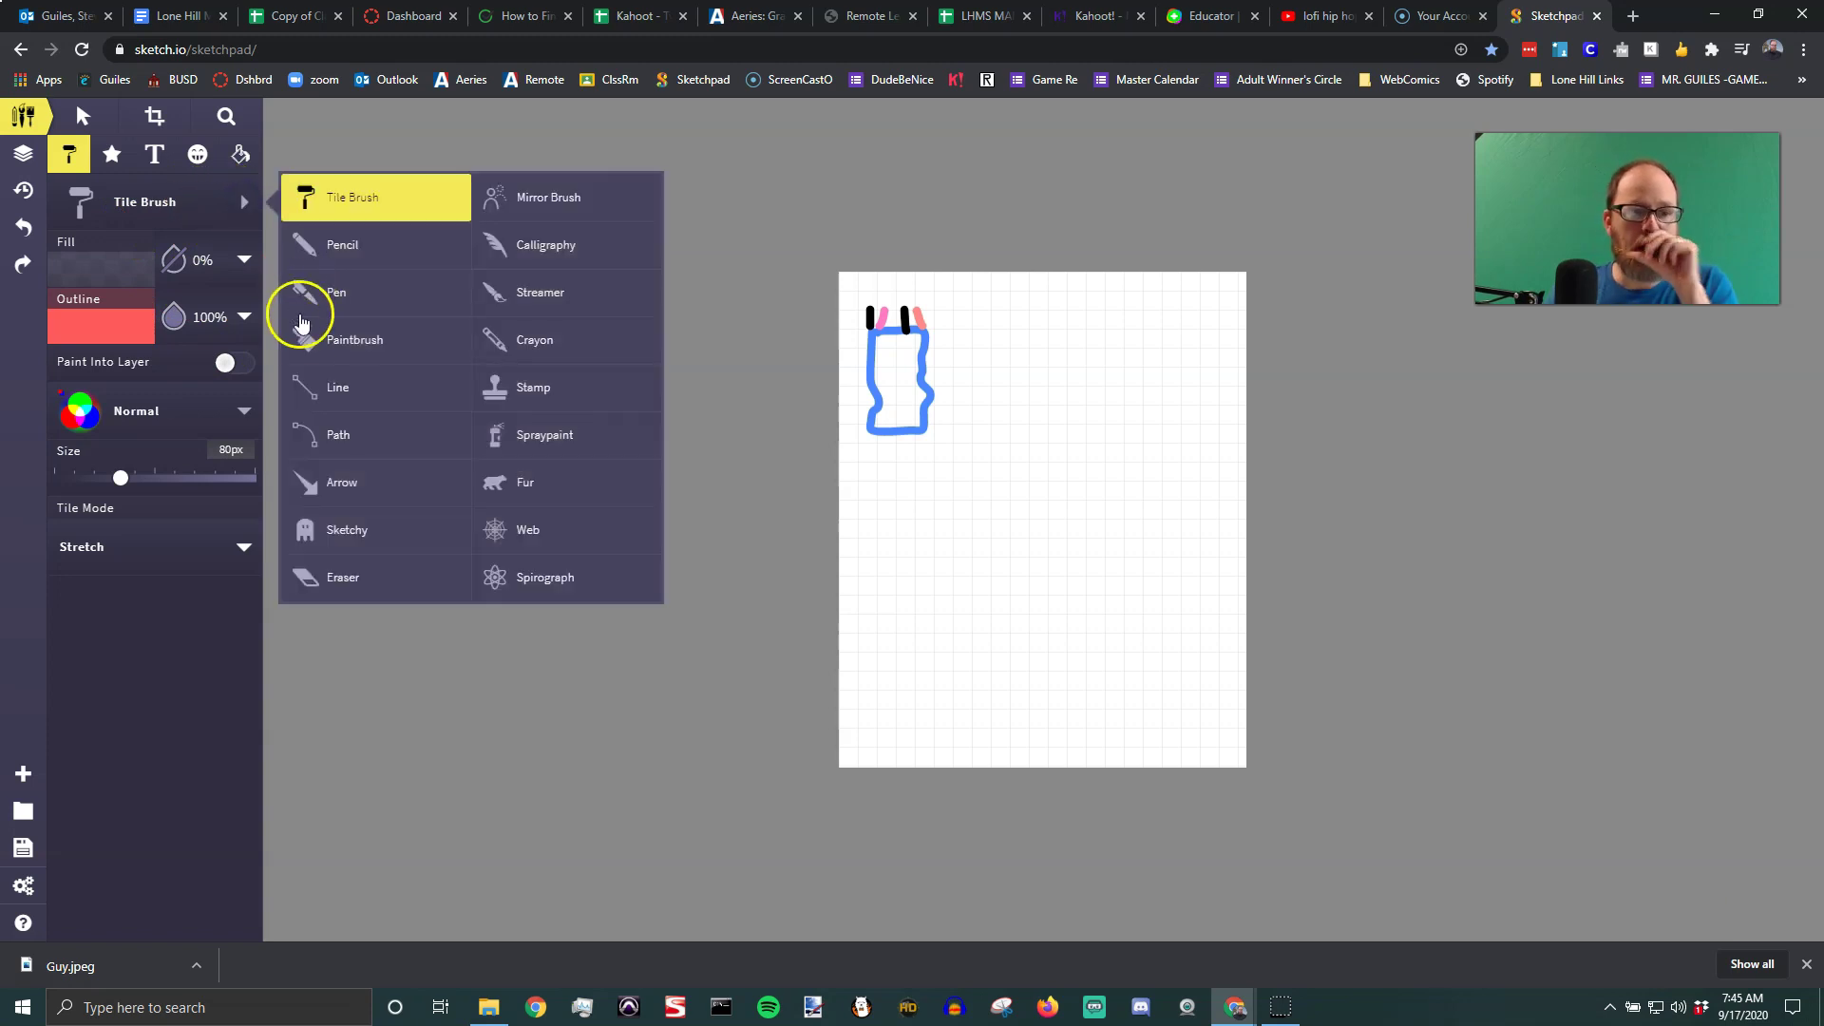
{"action": "left_click", "coordinate": [328, 389]}
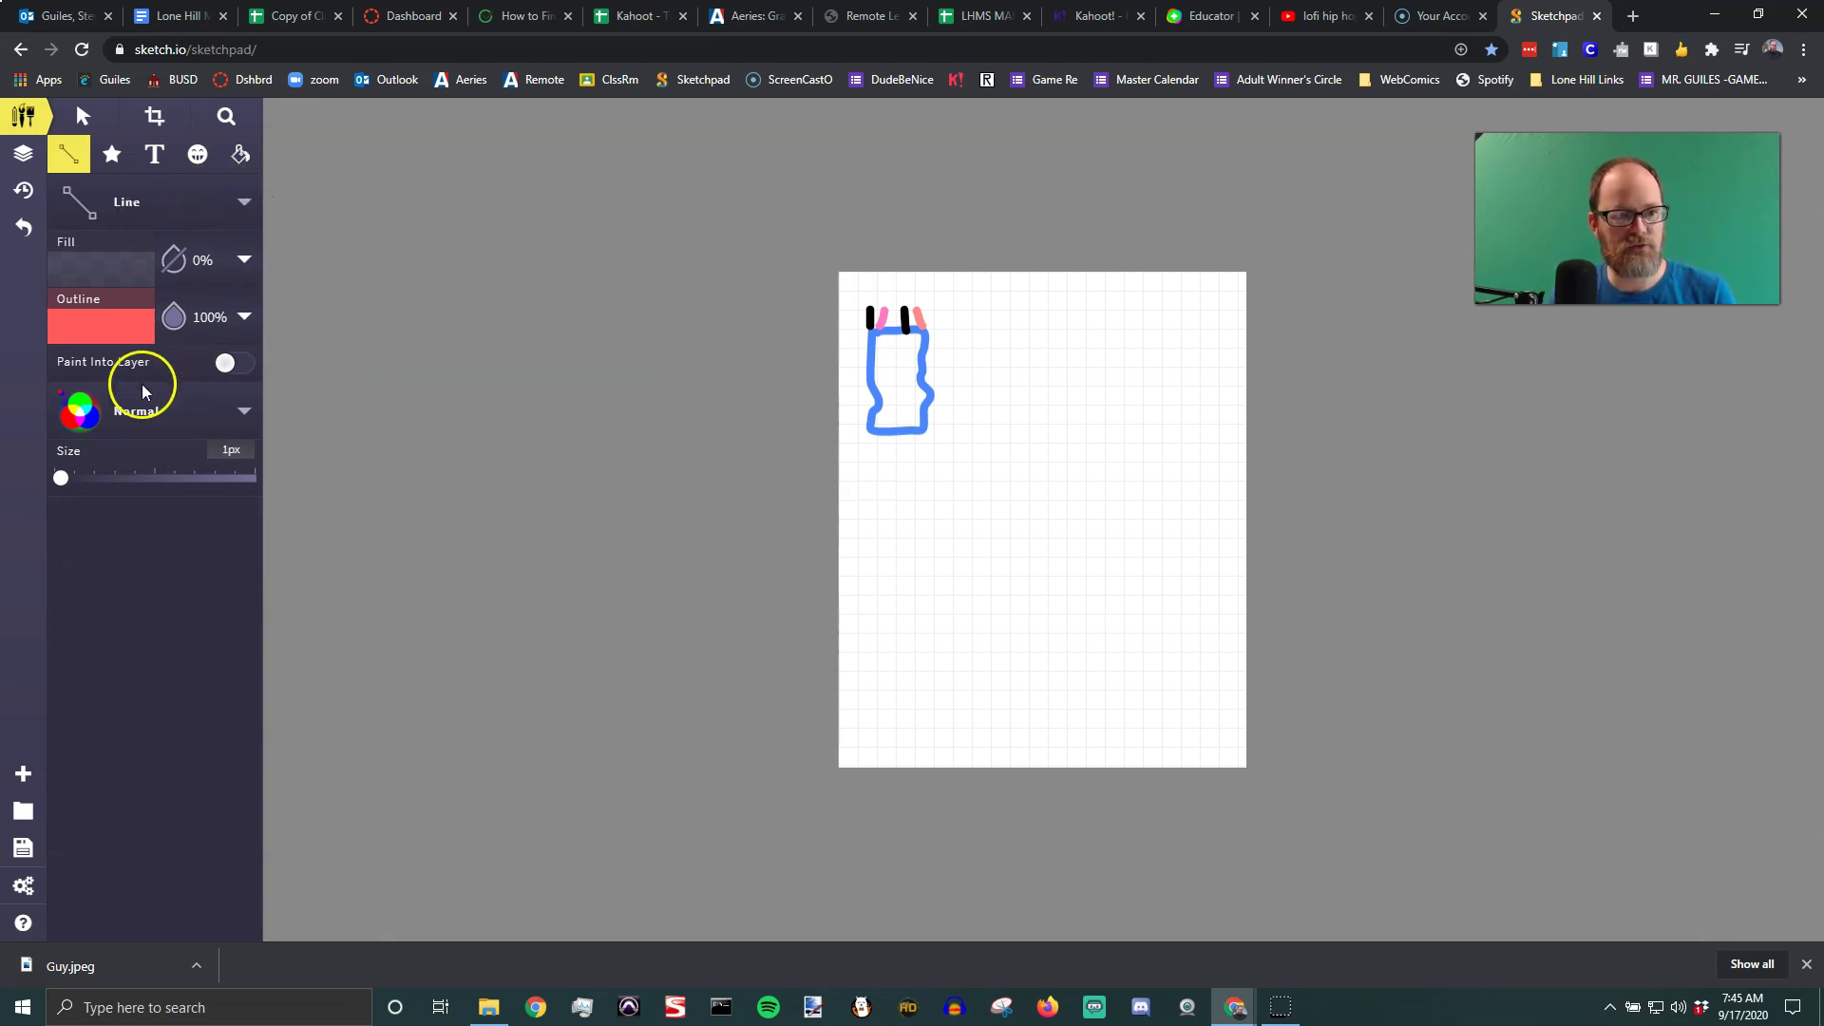
{"action": "left_click", "coordinate": [98, 348]}
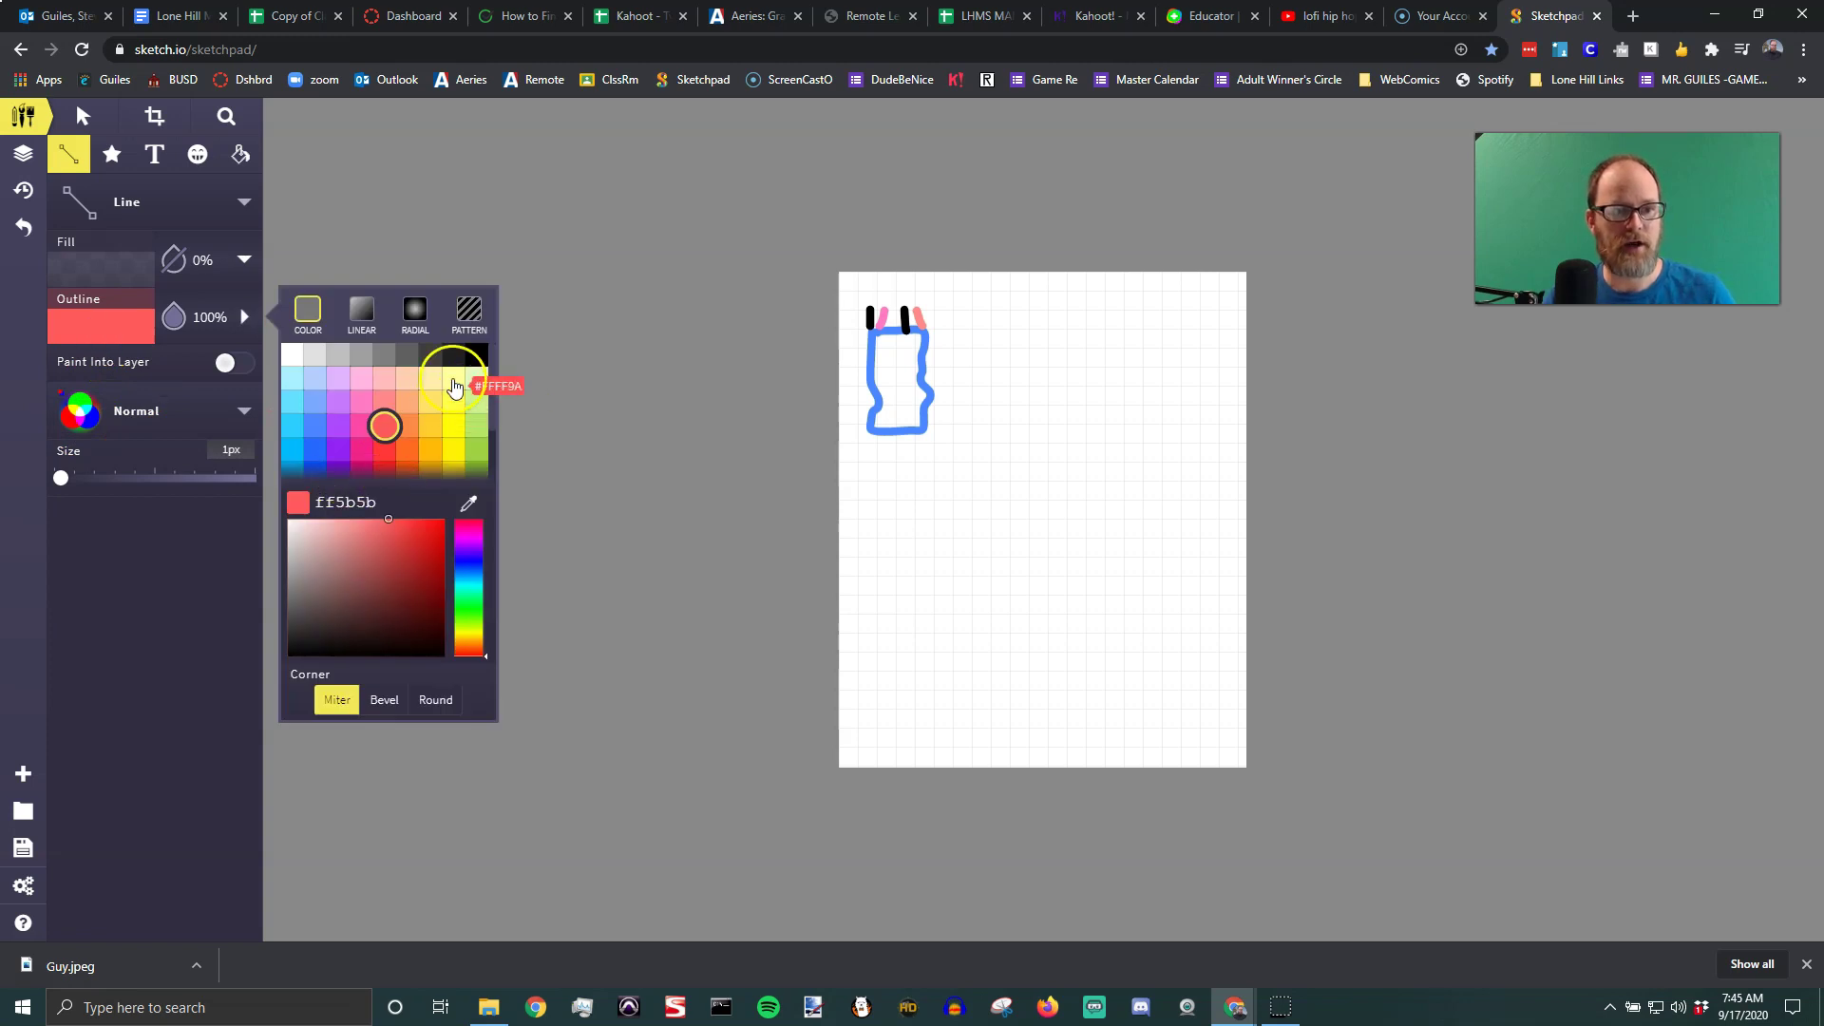
{"action": "left_click", "coordinate": [473, 359]}
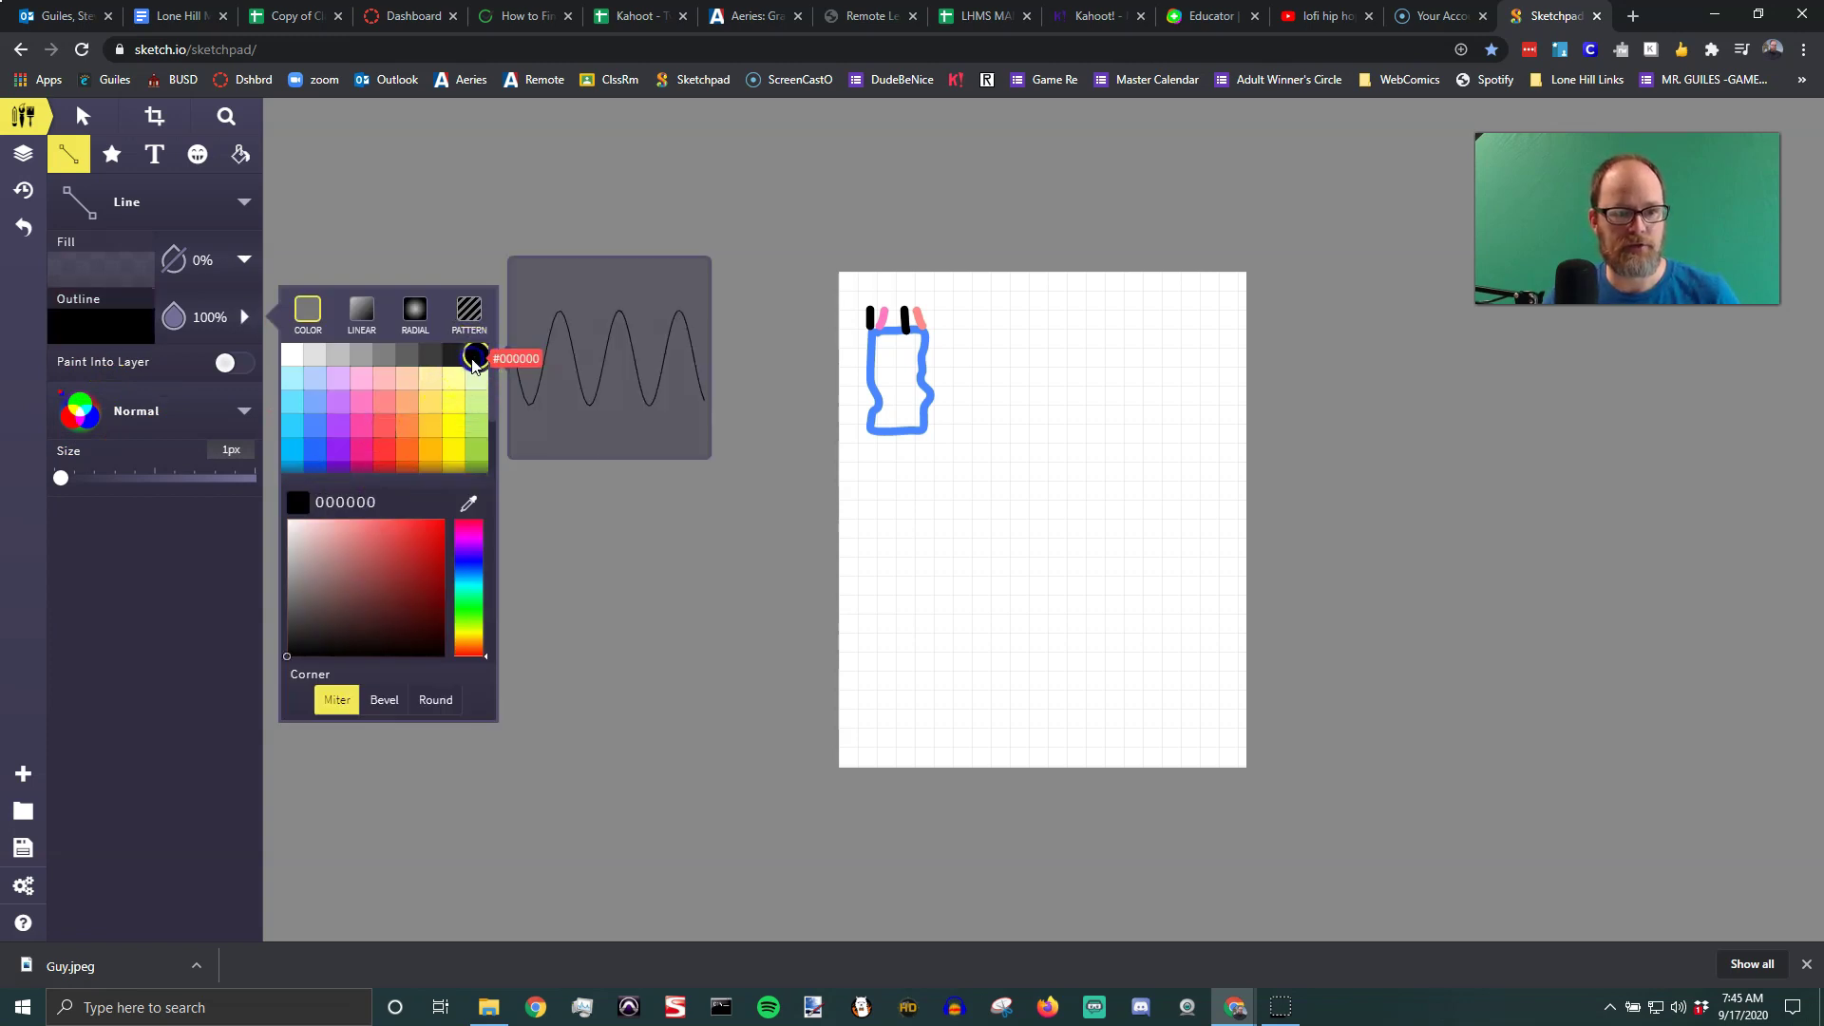
Draw a thin 1px black rectangle to the right of the blue figure
{"action": "left_click", "coordinate": [973, 325]}
{"action": "left_click_drag", "start_coordinate": [973, 326], "coordinate": [1153, 589]}
{"action": "left_click_drag", "start_coordinate": [1154, 589], "coordinate": [979, 328]}
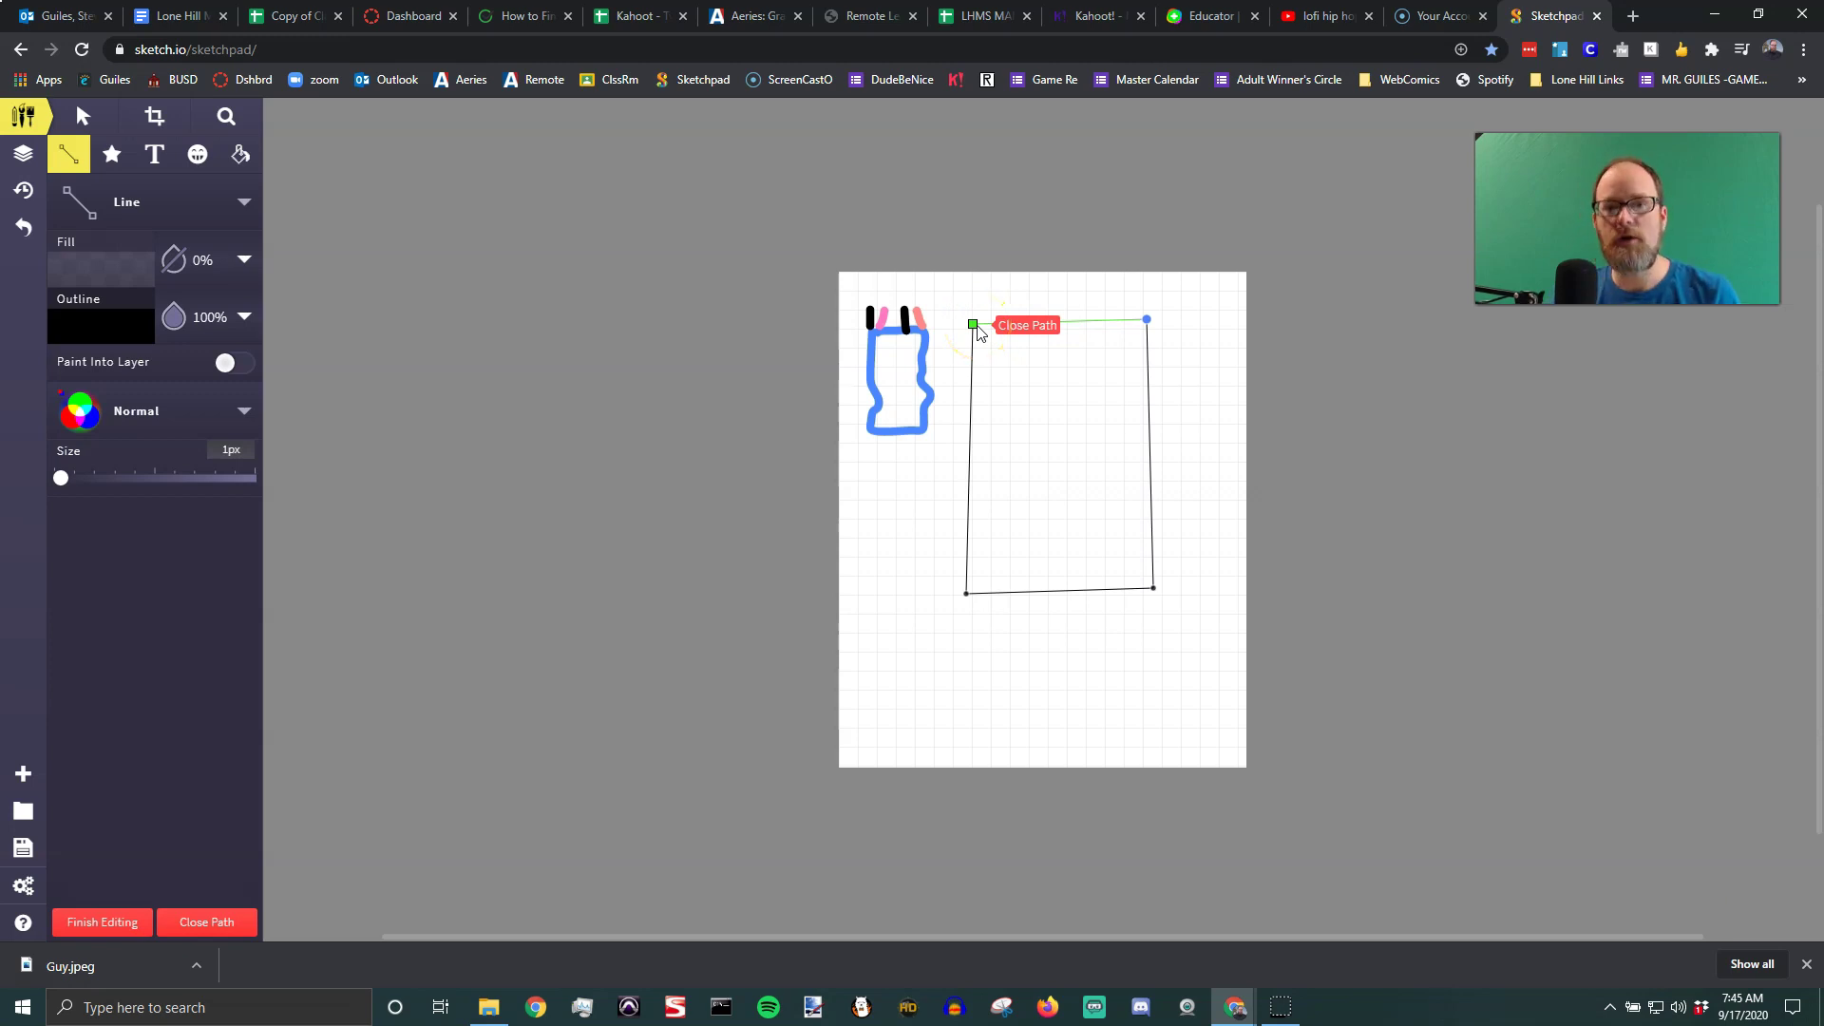
{"action": "left_click_drag", "start_coordinate": [978, 331], "coordinate": [1016, 325]}
{"action": "left_click", "coordinate": [1030, 500]}
{"action": "left_click", "coordinate": [1070, 525]}
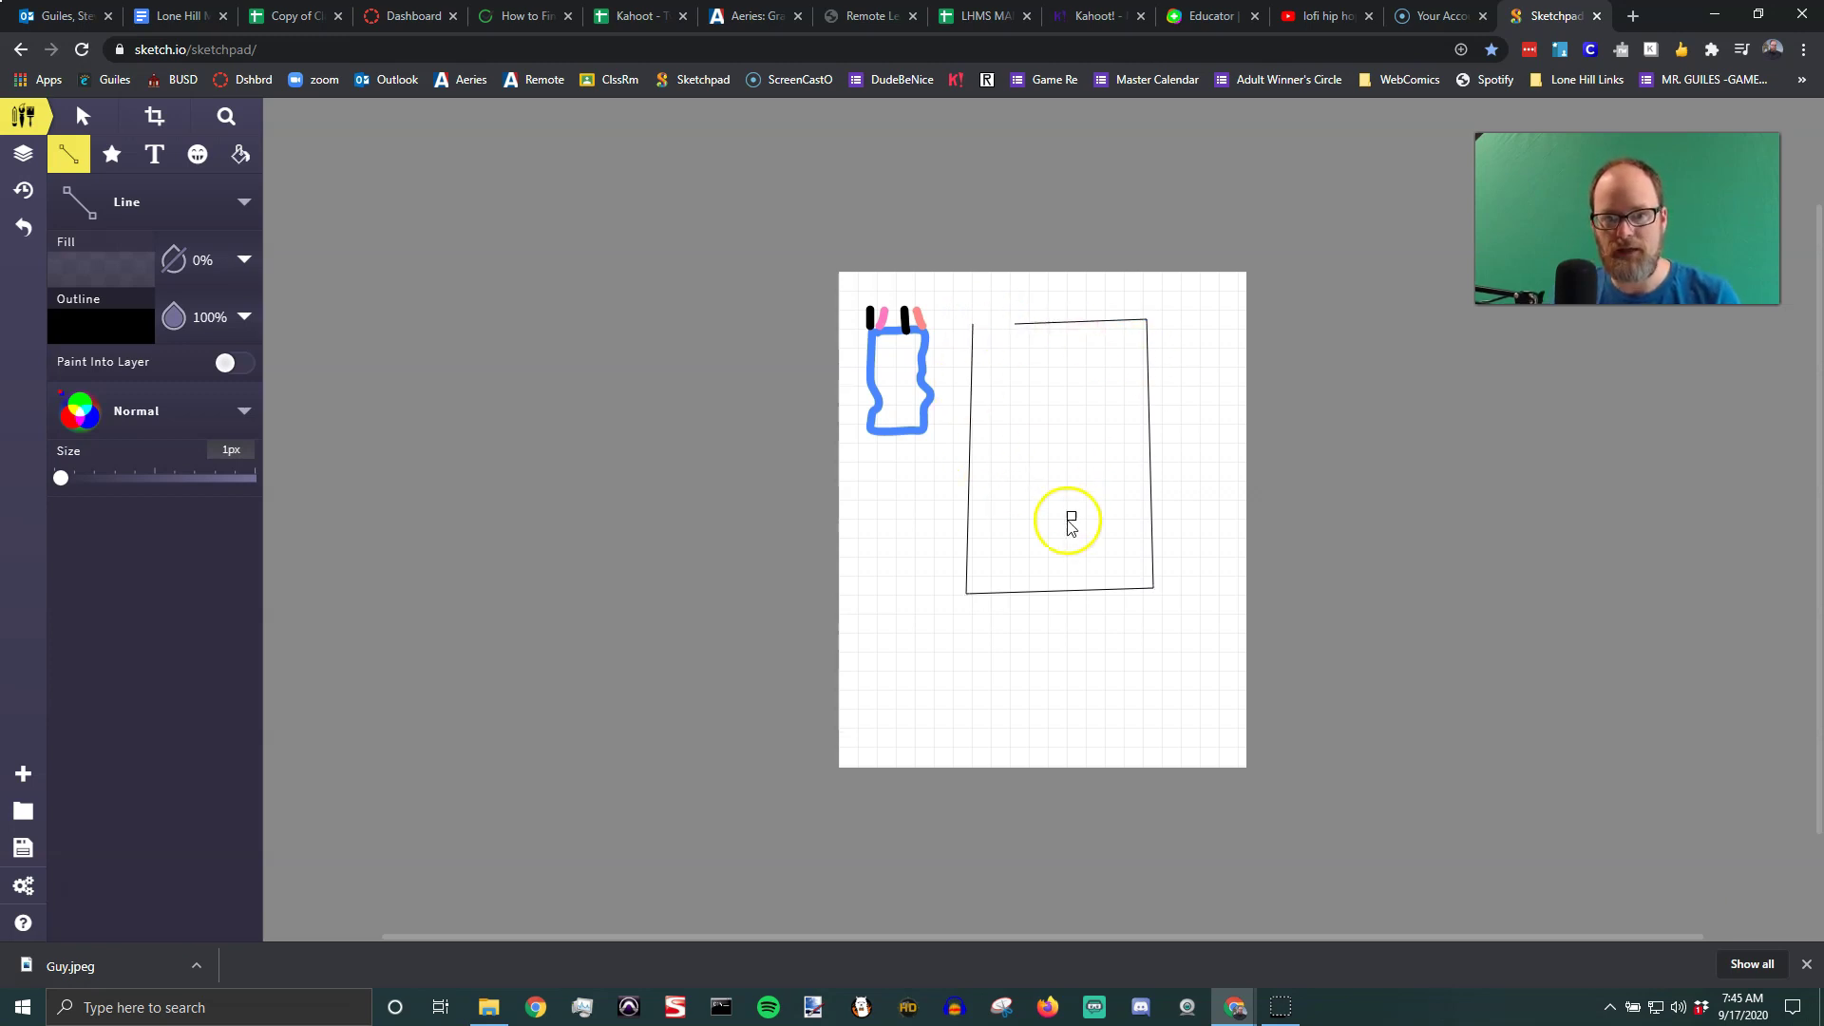
{"action": "left_click_drag", "start_coordinate": [973, 328], "coordinate": [1024, 329]}
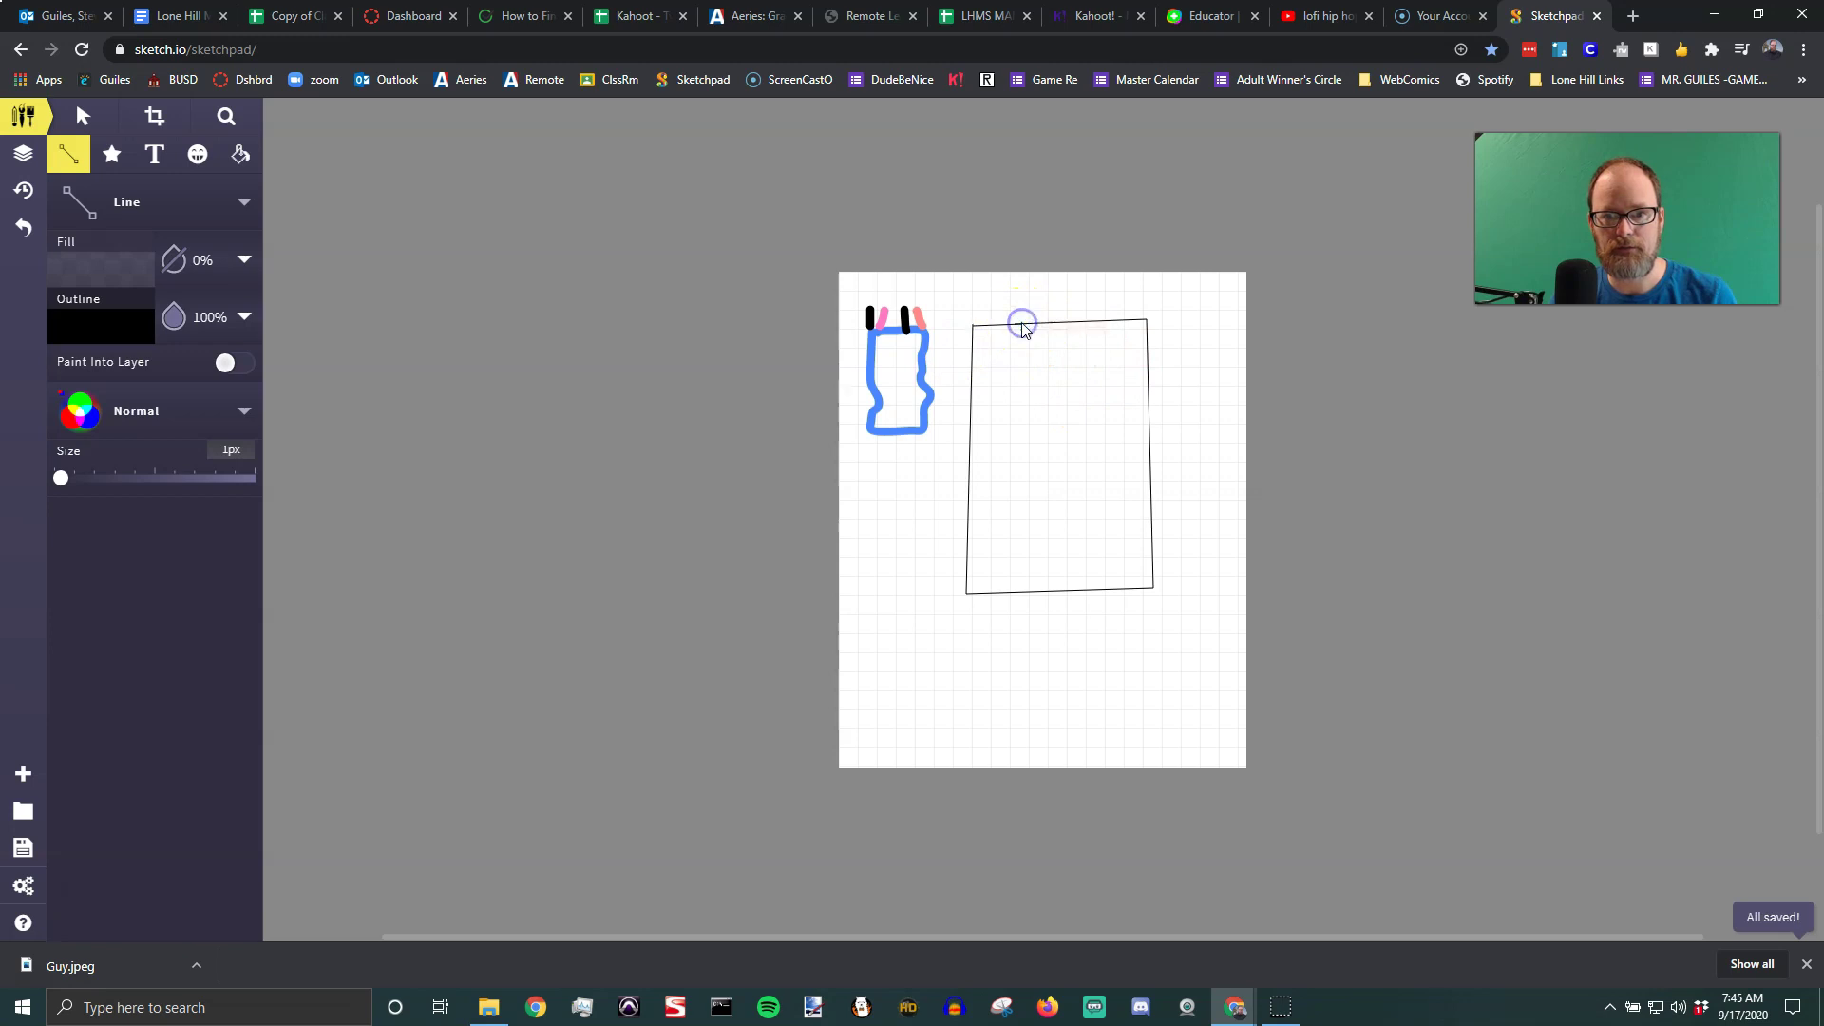
At 26px, trace the rectangle as a thick black frame and draw a closed triangle below
{"action": "left_click_drag", "start_coordinate": [62, 485], "coordinate": [81, 487]}
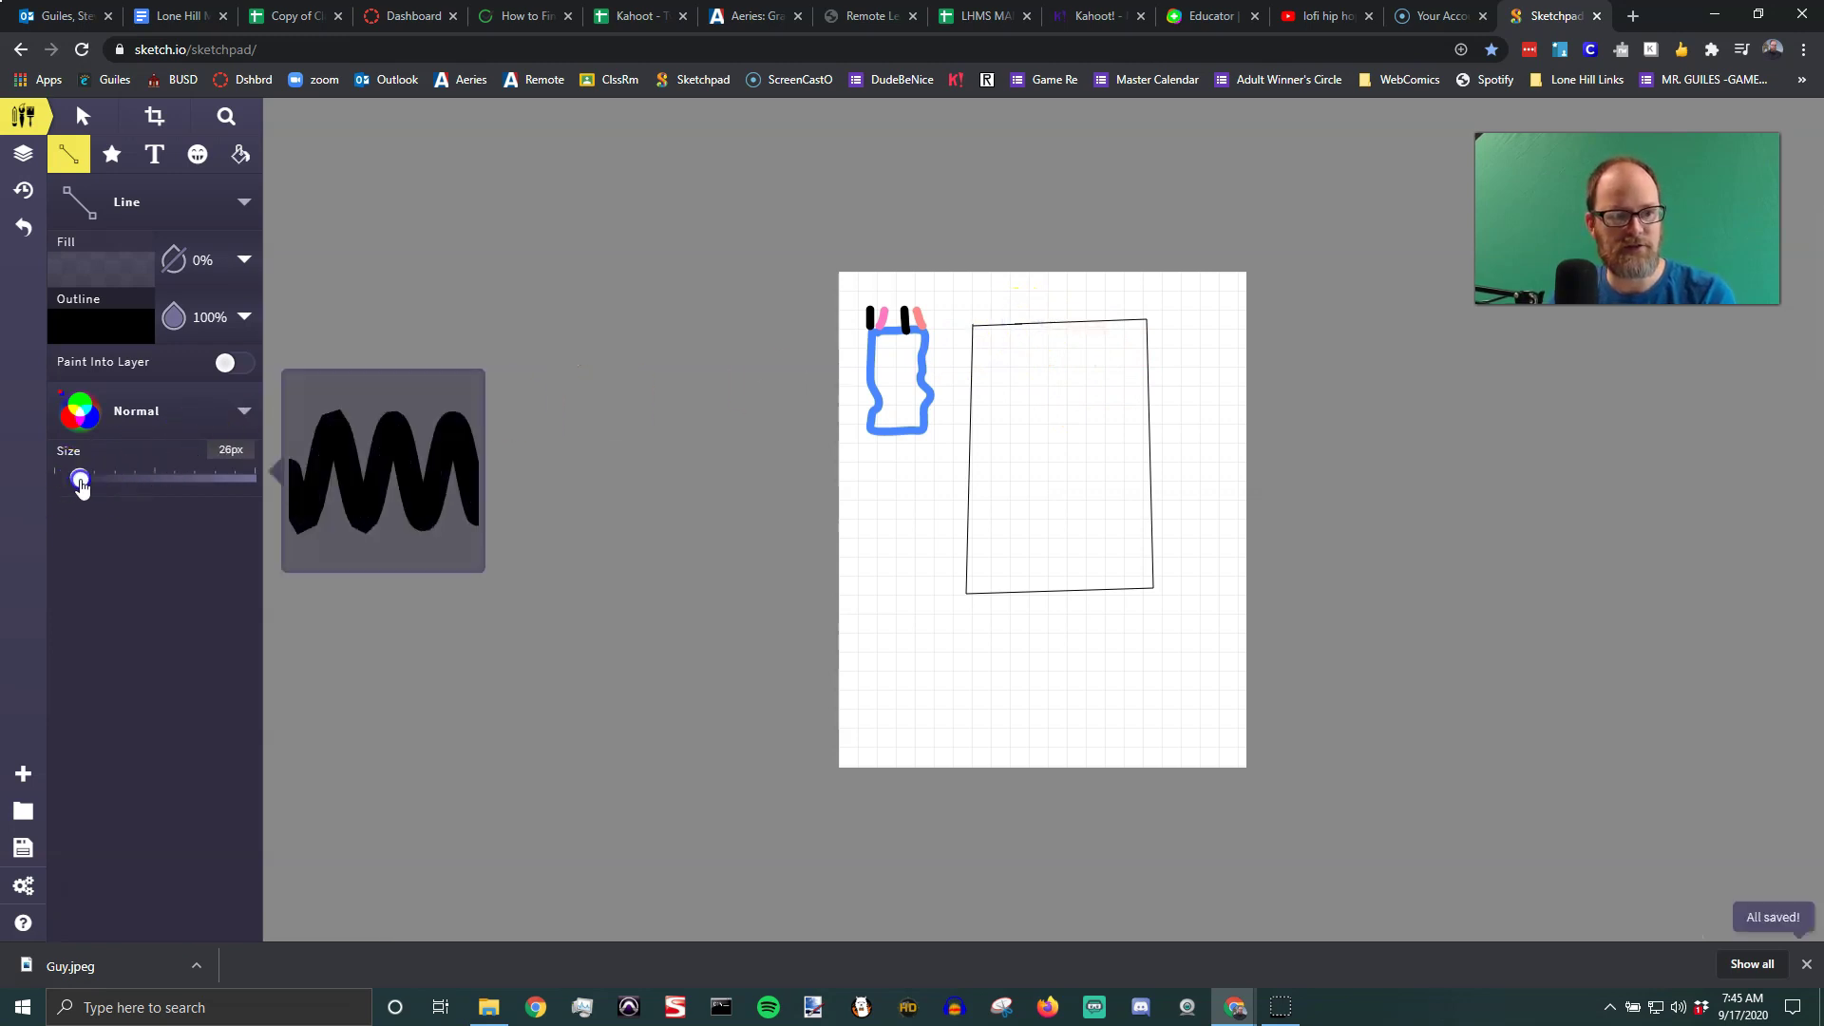
{"action": "left_click", "coordinate": [987, 337]}
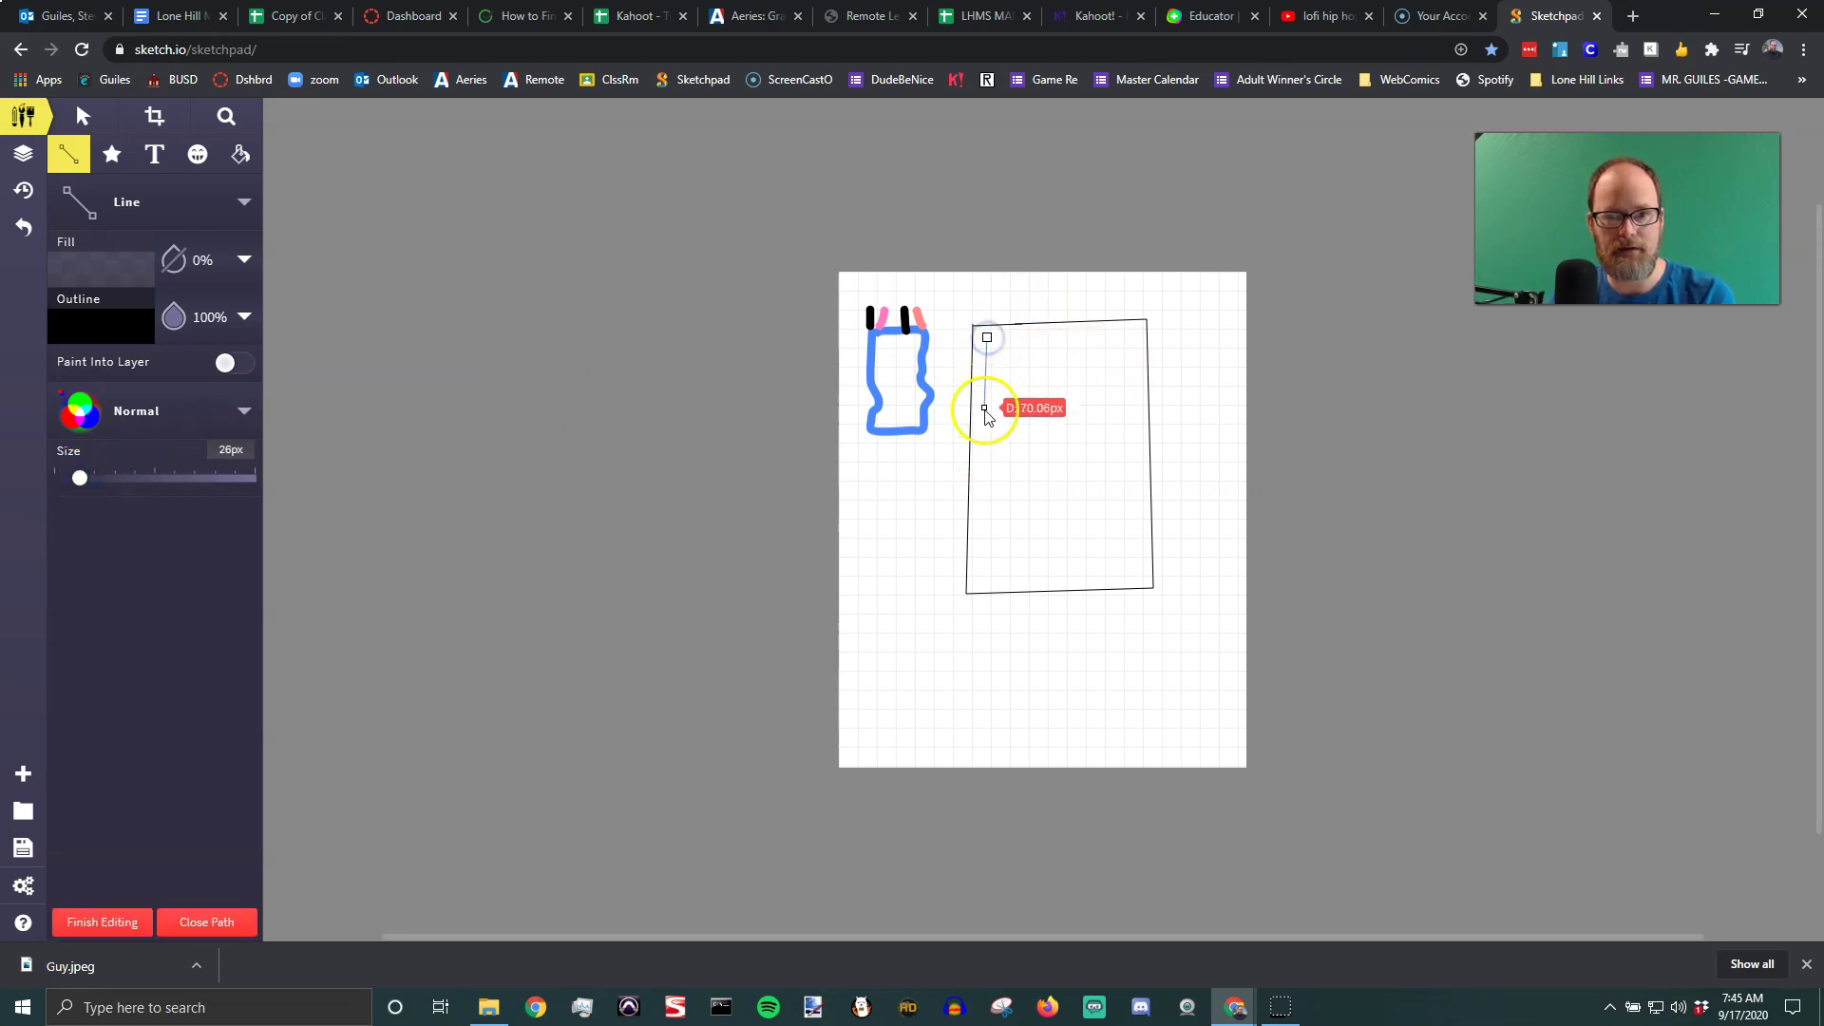
{"action": "left_click", "coordinate": [985, 576]}
{"action": "left_click", "coordinate": [1143, 577]}
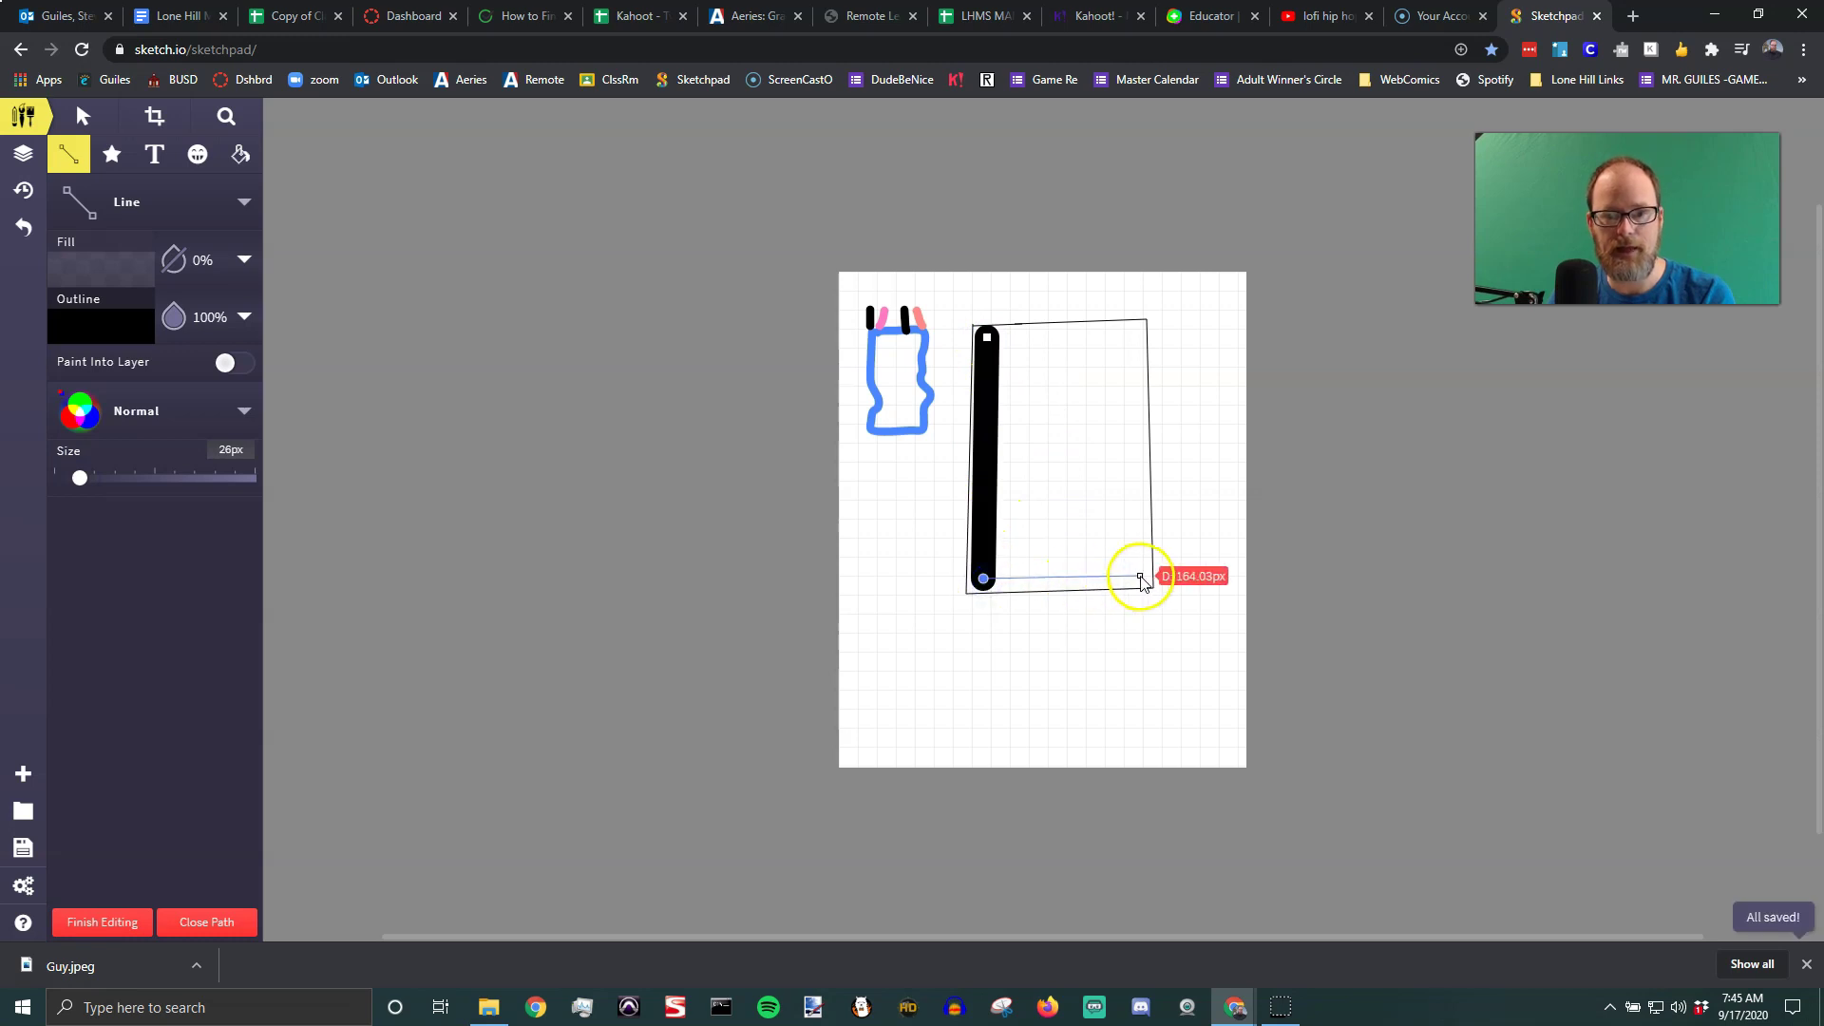
{"action": "left_click", "coordinate": [1143, 326]}
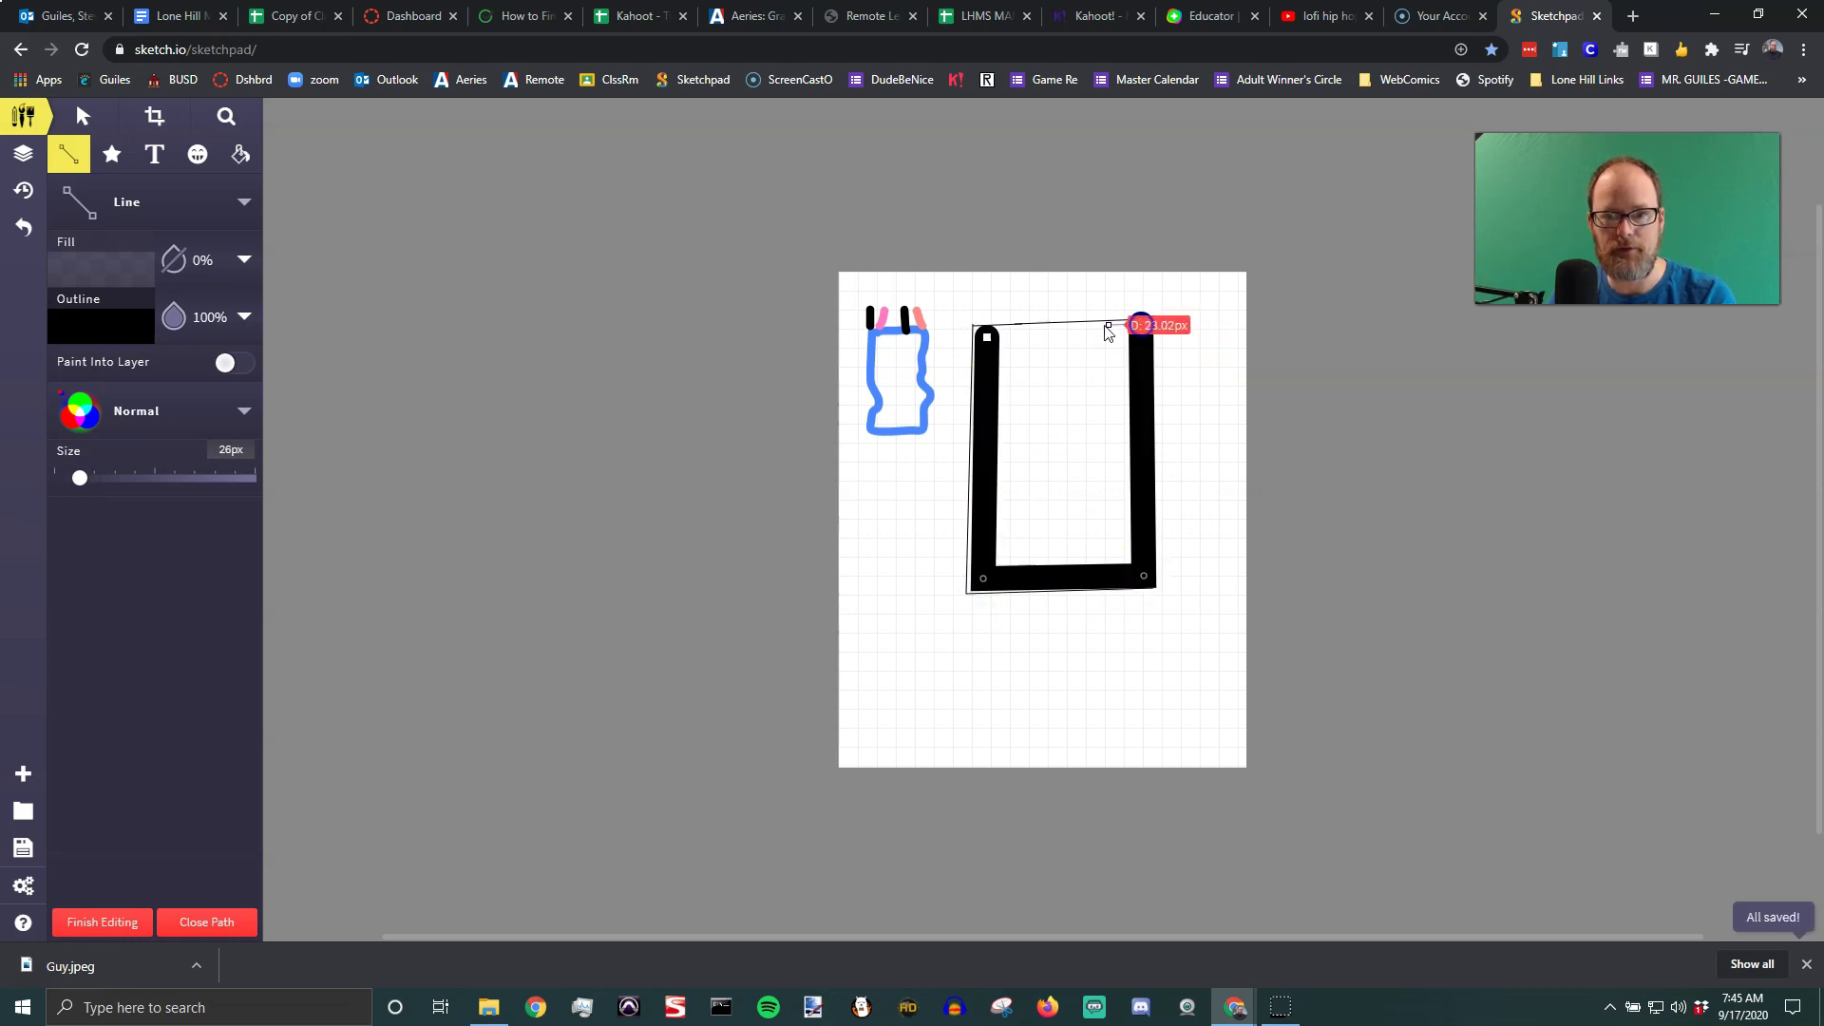
{"action": "left_click", "coordinate": [987, 340]}
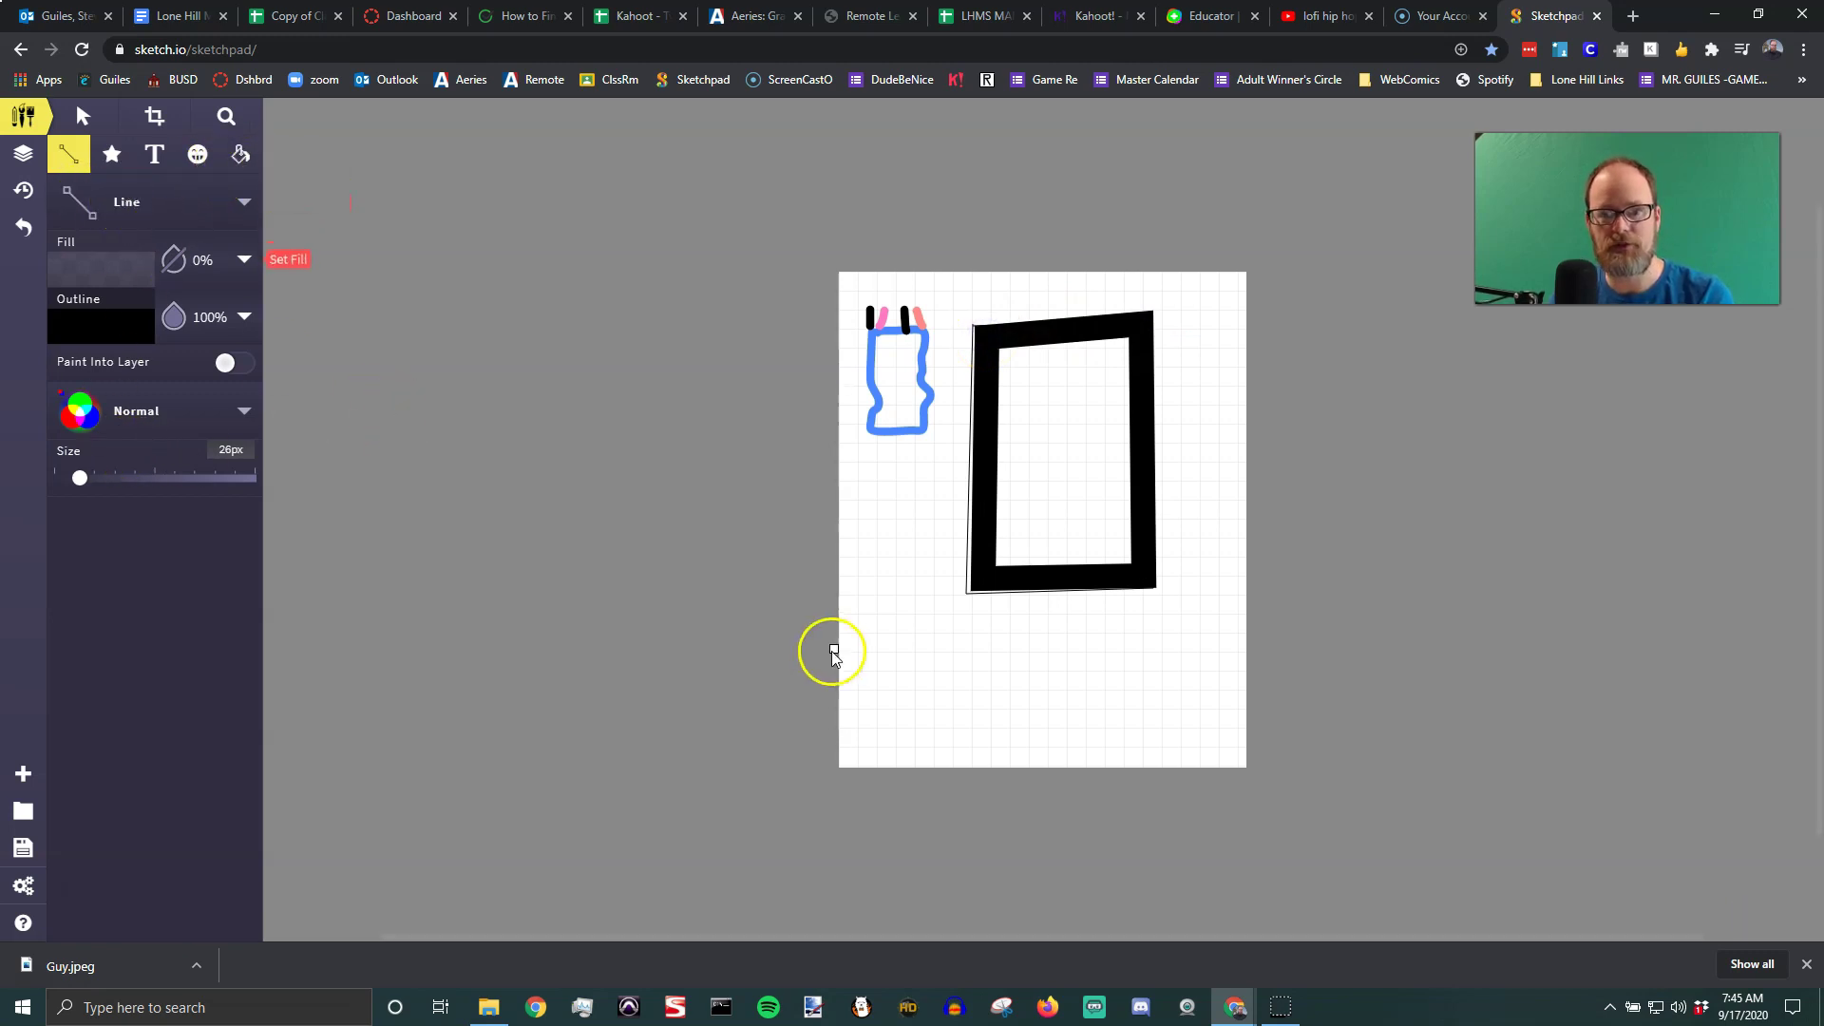
{"action": "mouse_move", "coordinate": [881, 496]}
{"action": "left_mouse_down"}
{"action": "mouse_move", "coordinate": [888, 584]}
{"action": "mouse_move", "coordinate": [981, 719]}
{"action": "mouse_move", "coordinate": [903, 631]}
{"action": "mouse_move", "coordinate": [928, 639]}
{"action": "mouse_move", "coordinate": [903, 611]}
{"action": "mouse_move", "coordinate": [925, 590]}
{"action": "mouse_move", "coordinate": [883, 549]}
{"action": "mouse_move", "coordinate": [880, 486]}
{"action": "left_mouse_up"}
{"action": "left_click", "coordinate": [861, 436]}
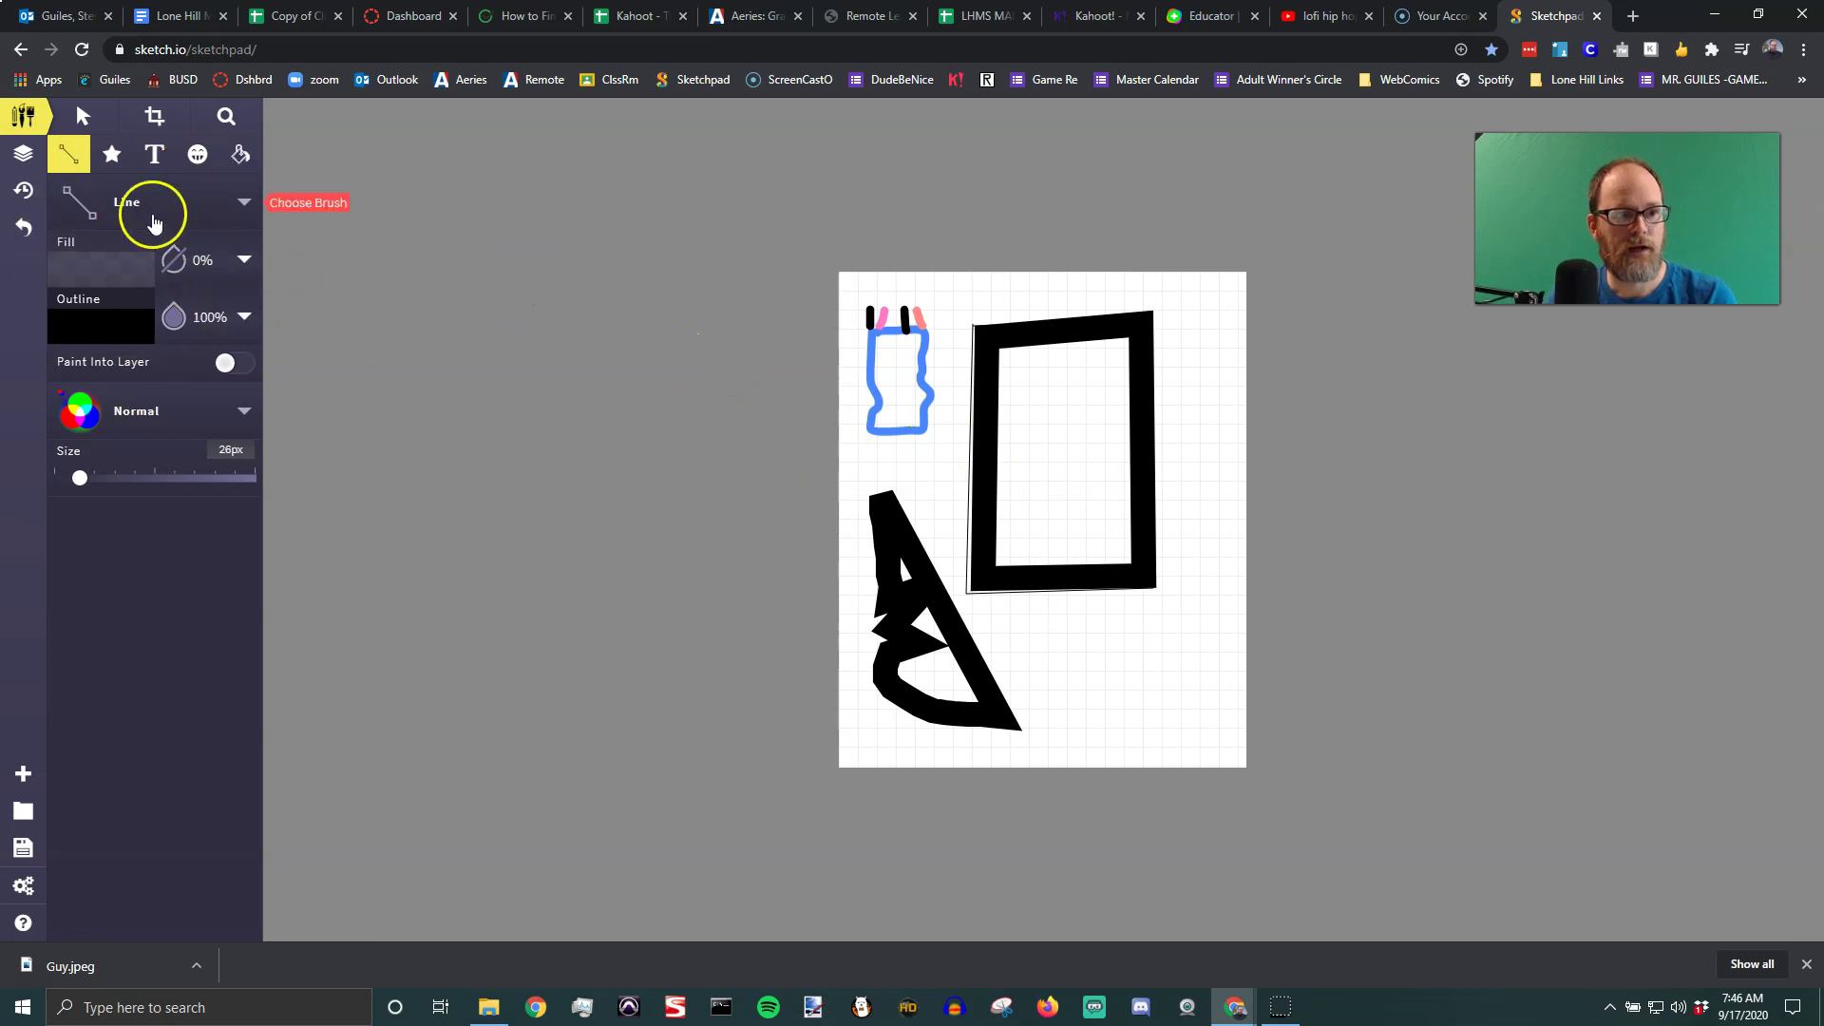
Switch to the Eraser and erase the black triangle and the page area below the frame
{"action": "left_click", "coordinate": [245, 203]}
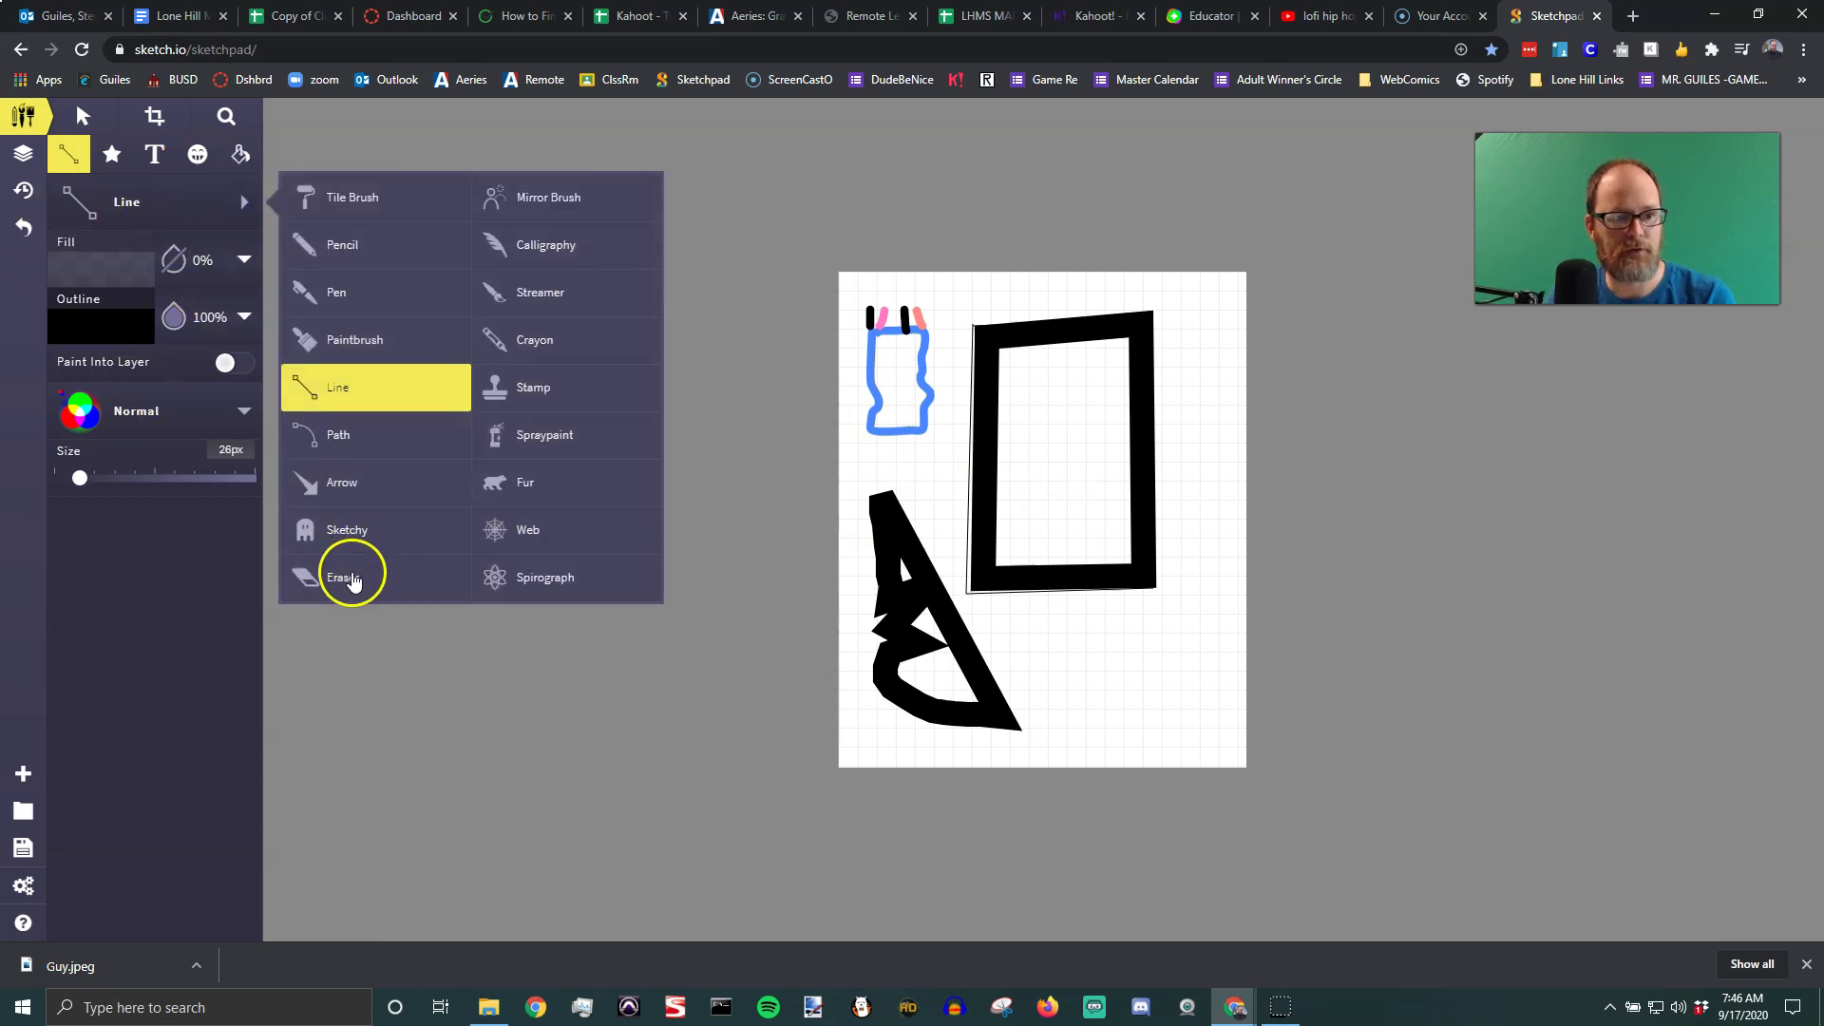
{"action": "left_click", "coordinate": [343, 577]}
{"action": "mouse_move", "coordinate": [875, 521]}
{"action": "left_mouse_down"}
{"action": "mouse_move", "coordinate": [926, 585]}
{"action": "mouse_move", "coordinate": [906, 563]}
{"action": "mouse_move", "coordinate": [856, 631]}
{"action": "mouse_move", "coordinate": [899, 619]}
{"action": "mouse_move", "coordinate": [835, 660]}
{"action": "mouse_move", "coordinate": [977, 620]}
{"action": "mouse_move", "coordinate": [859, 676]}
{"action": "mouse_move", "coordinate": [1021, 657]}
{"action": "mouse_move", "coordinate": [882, 706]}
{"action": "mouse_move", "coordinate": [1026, 712]}
{"action": "left_mouse_up"}
{"action": "mouse_move", "coordinate": [909, 736]}
{"action": "left_mouse_down"}
{"action": "mouse_move", "coordinate": [940, 746]}
{"action": "mouse_move", "coordinate": [887, 747]}
{"action": "mouse_move", "coordinate": [1246, 790]}
{"action": "left_mouse_up"}
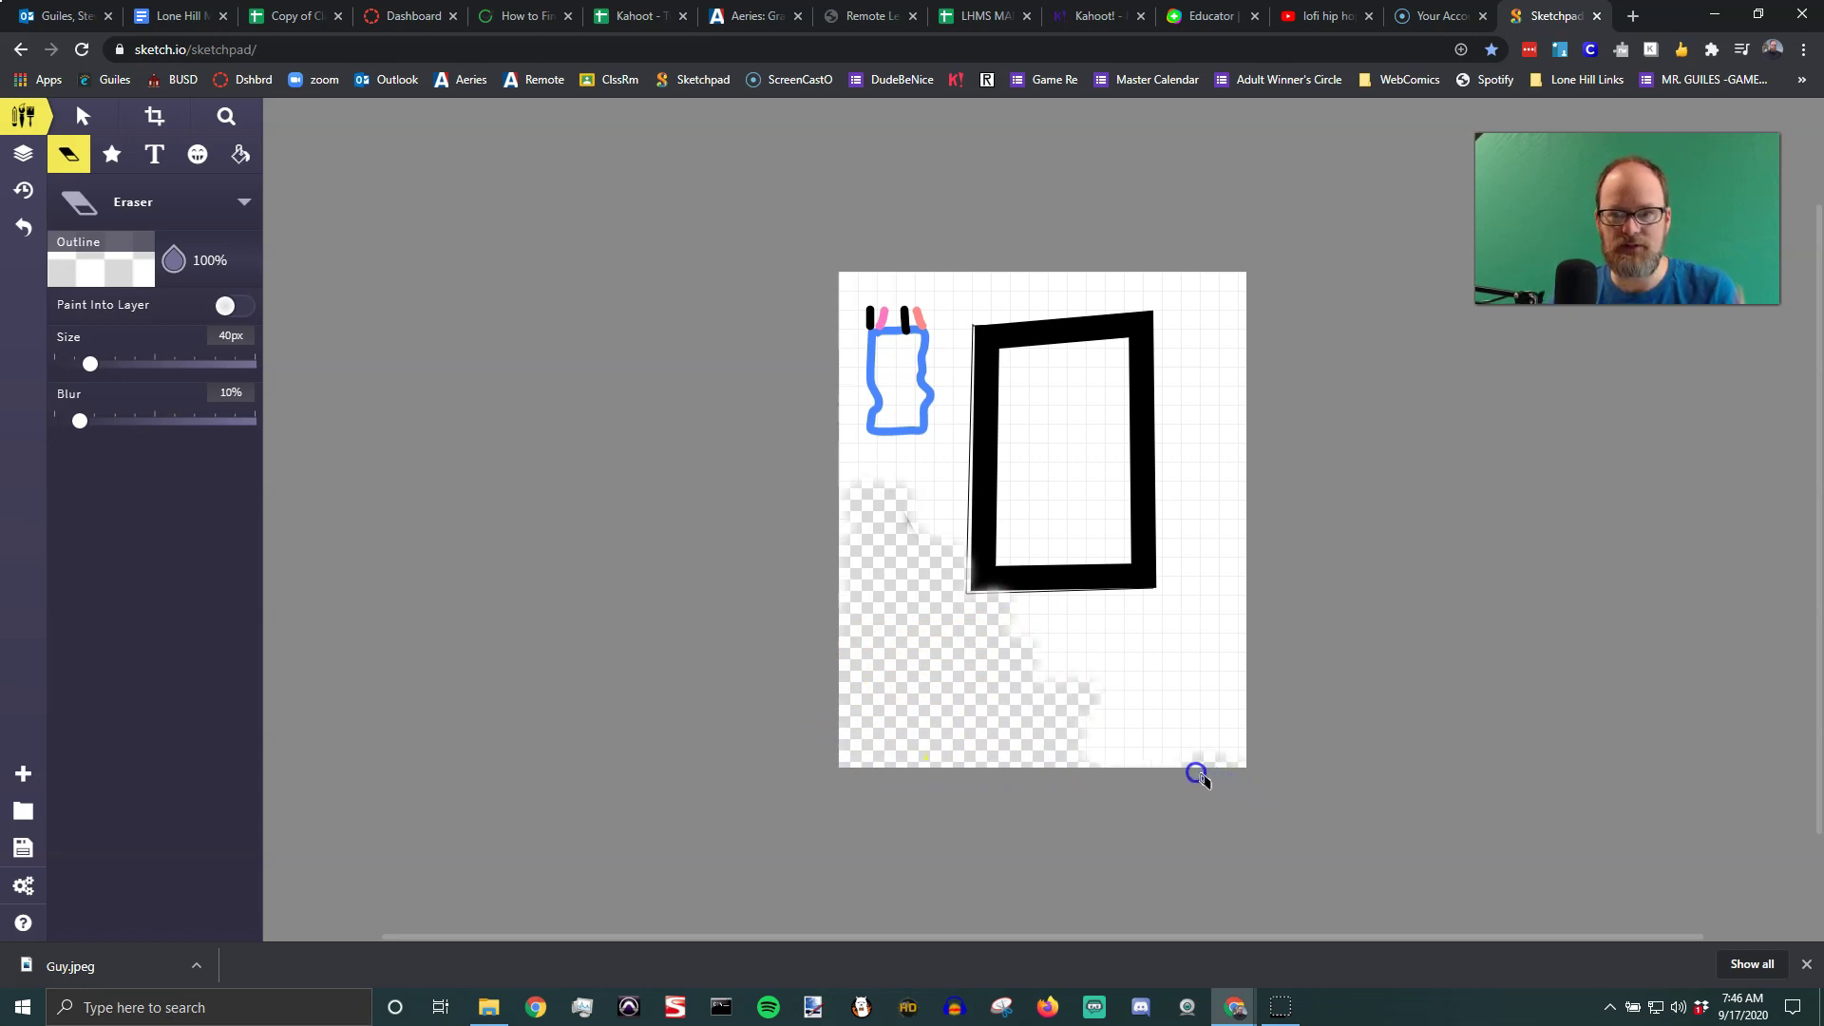
{"action": "mouse_move", "coordinate": [1030, 776]}
{"action": "left_mouse_down"}
{"action": "mouse_move", "coordinate": [1294, 746]}
{"action": "mouse_move", "coordinate": [1185, 761]}
{"action": "mouse_move", "coordinate": [1030, 730]}
{"action": "mouse_move", "coordinate": [1022, 709]}
{"action": "mouse_move", "coordinate": [1261, 677]}
{"action": "mouse_move", "coordinate": [1185, 649]}
{"action": "mouse_move", "coordinate": [1035, 646]}
{"action": "left_mouse_up"}
{"action": "left_click_drag", "start_coordinate": [1114, 601], "coordinate": [990, 608]}
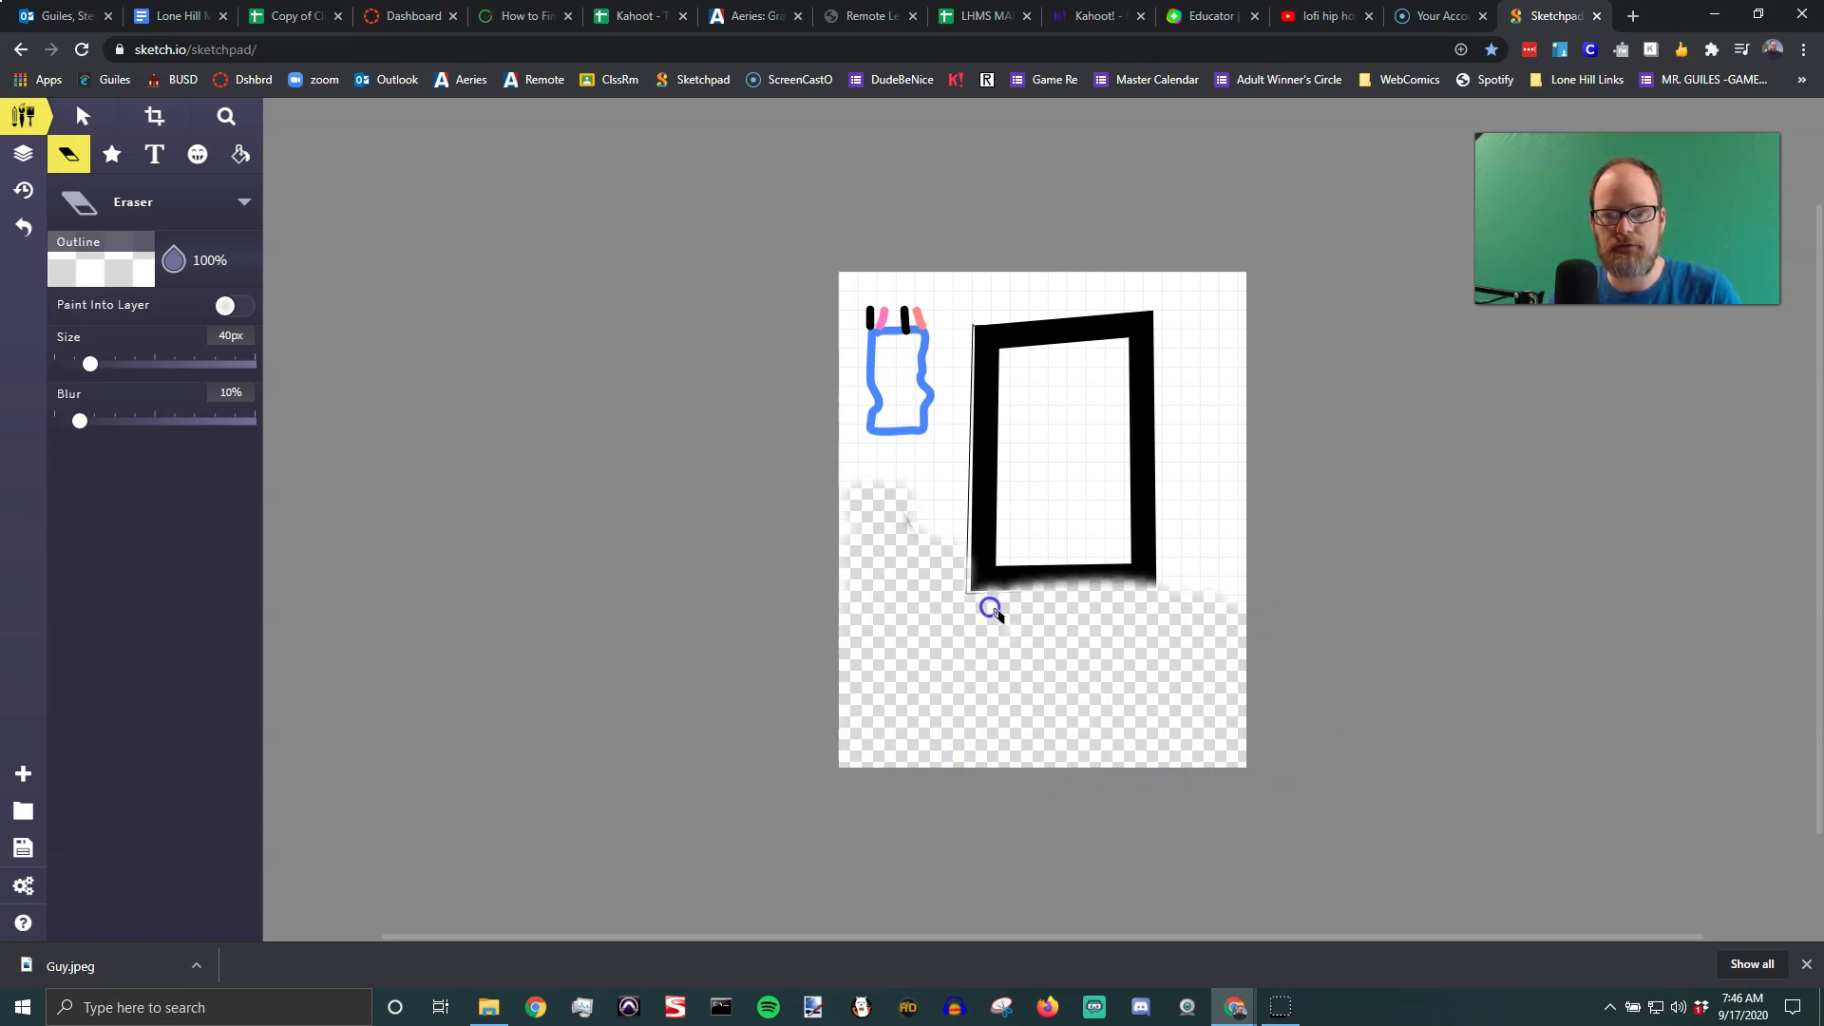
{"action": "left_click_drag", "start_coordinate": [1292, 618], "coordinate": [1207, 532]}
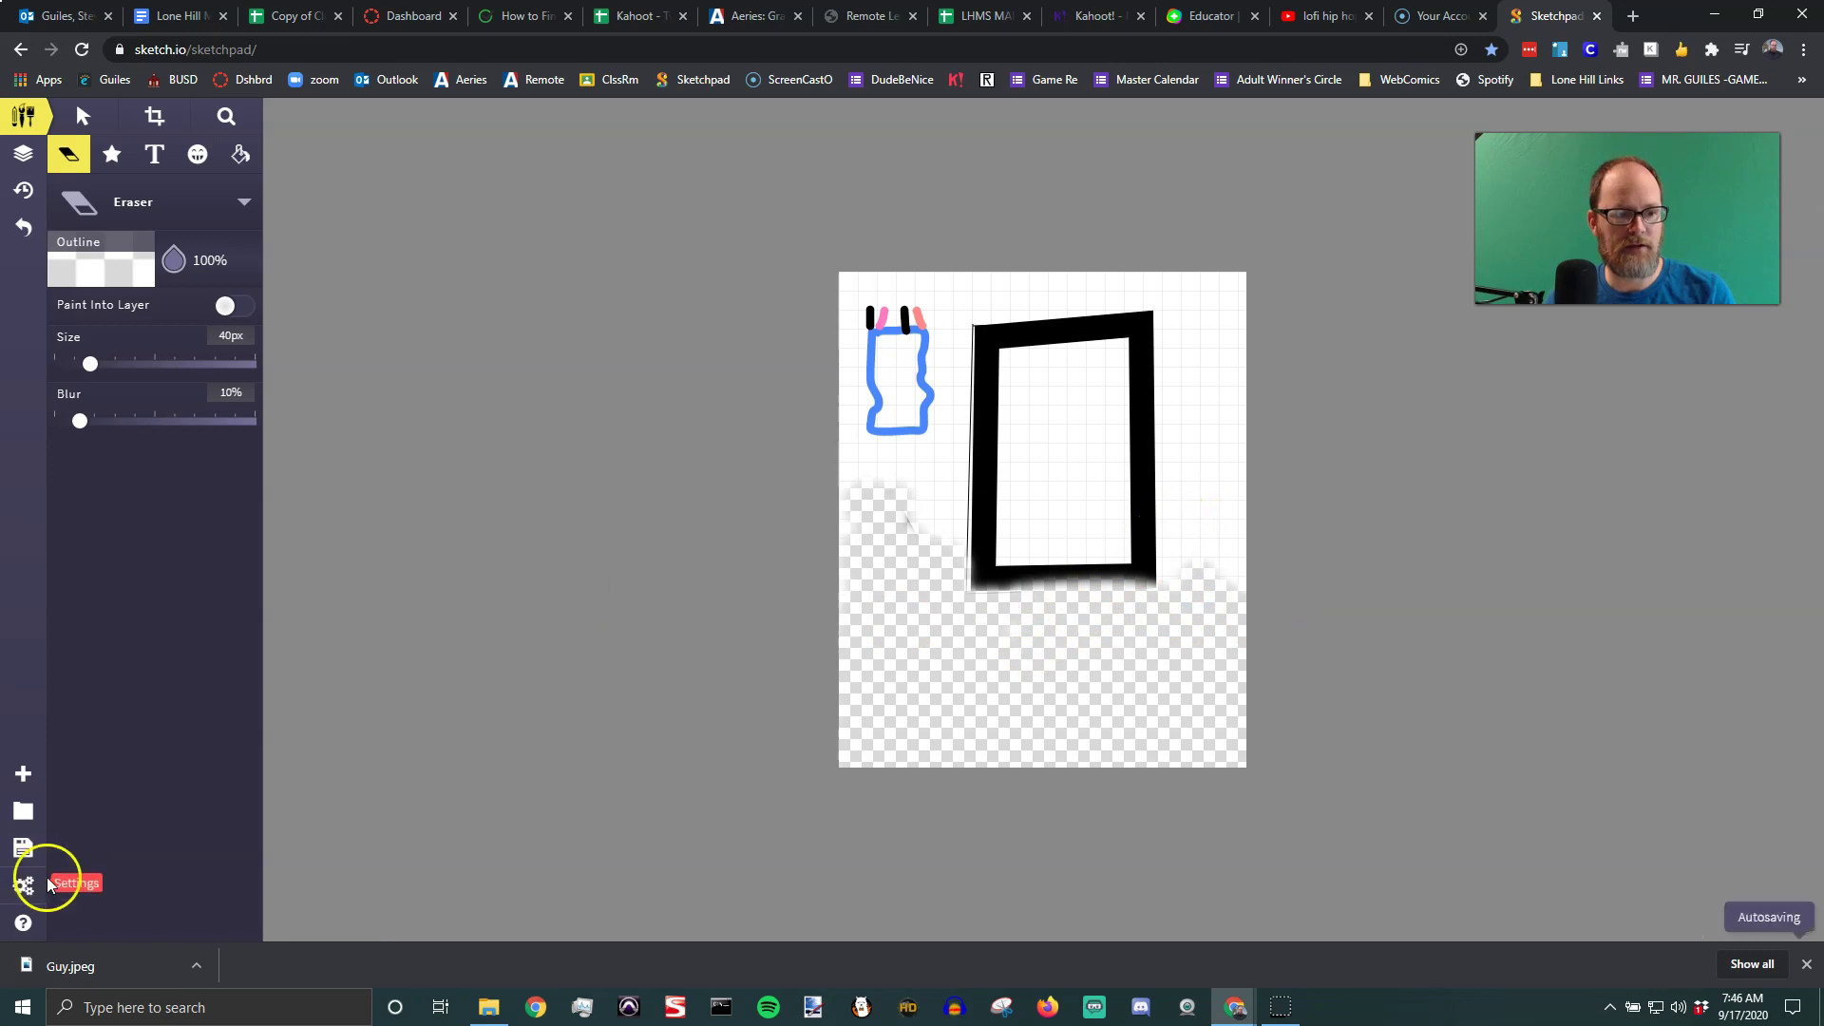
Start a fresh Grid-template canvas at 429 × 522 px in place of the old drawing
{"action": "left_click", "coordinate": [24, 779]}
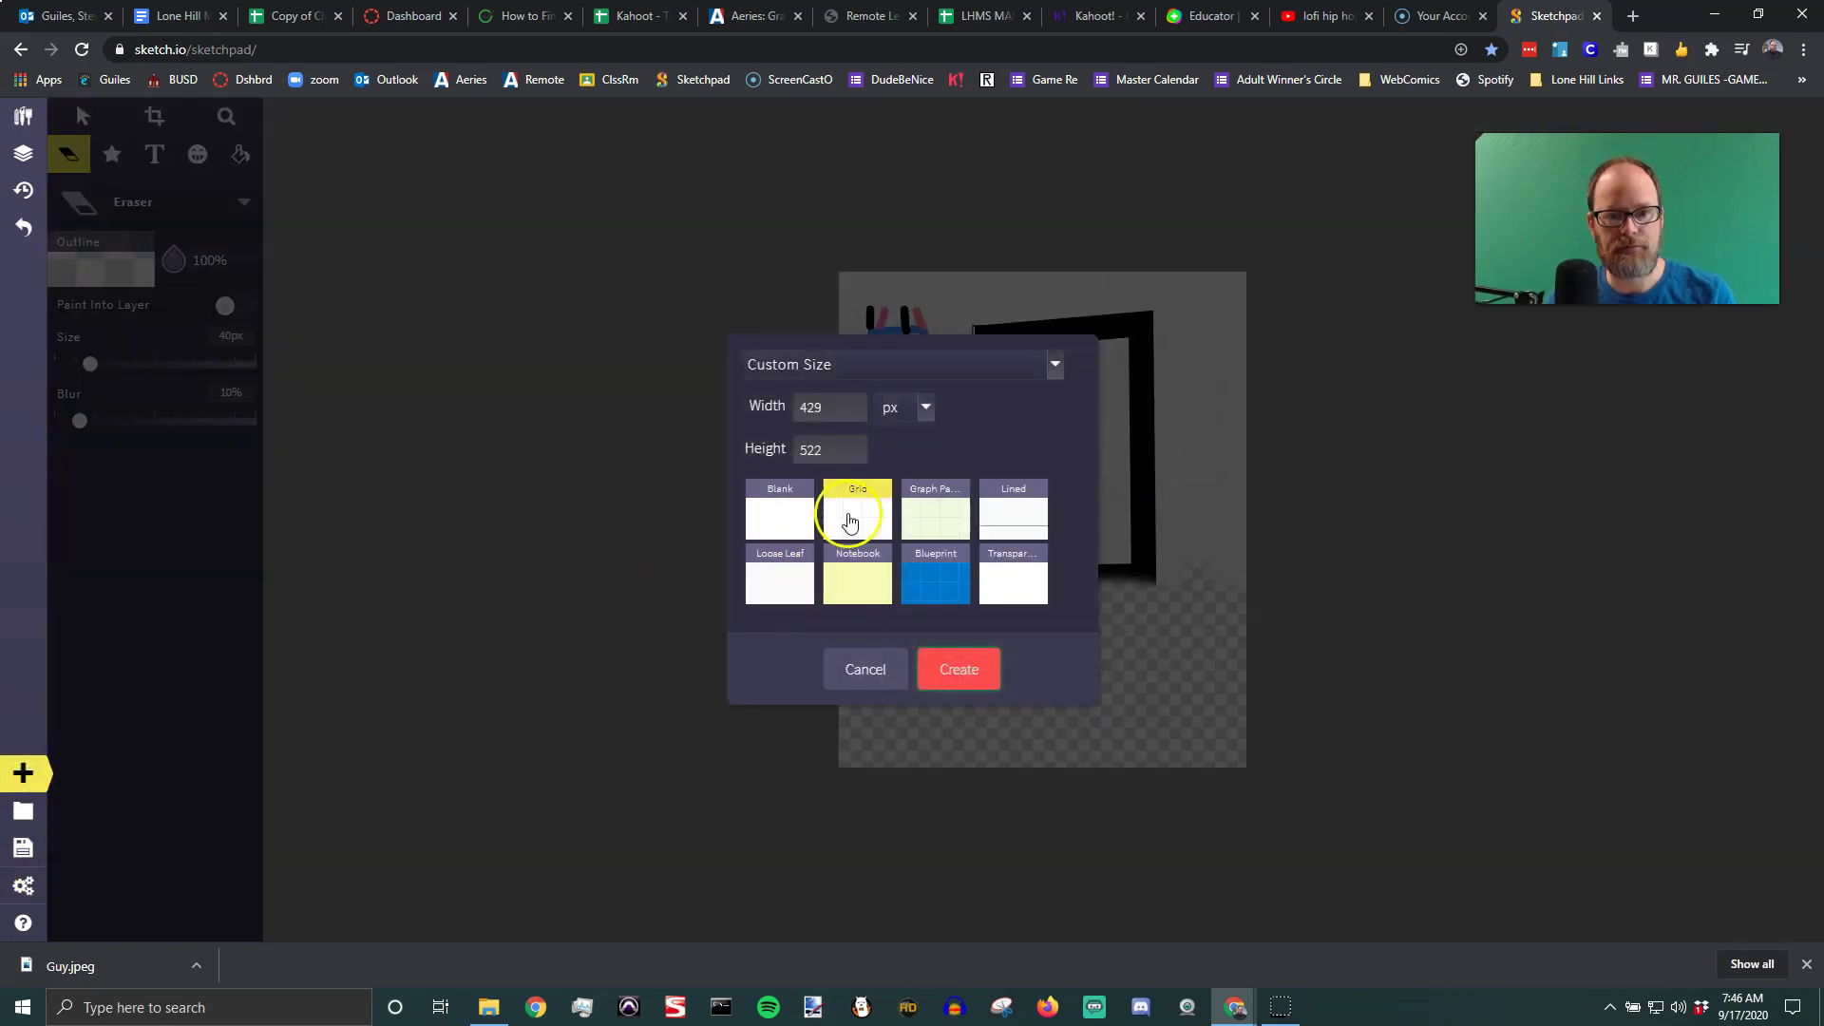
{"action": "left_click", "coordinate": [870, 511]}
{"action": "left_click", "coordinate": [960, 665]}
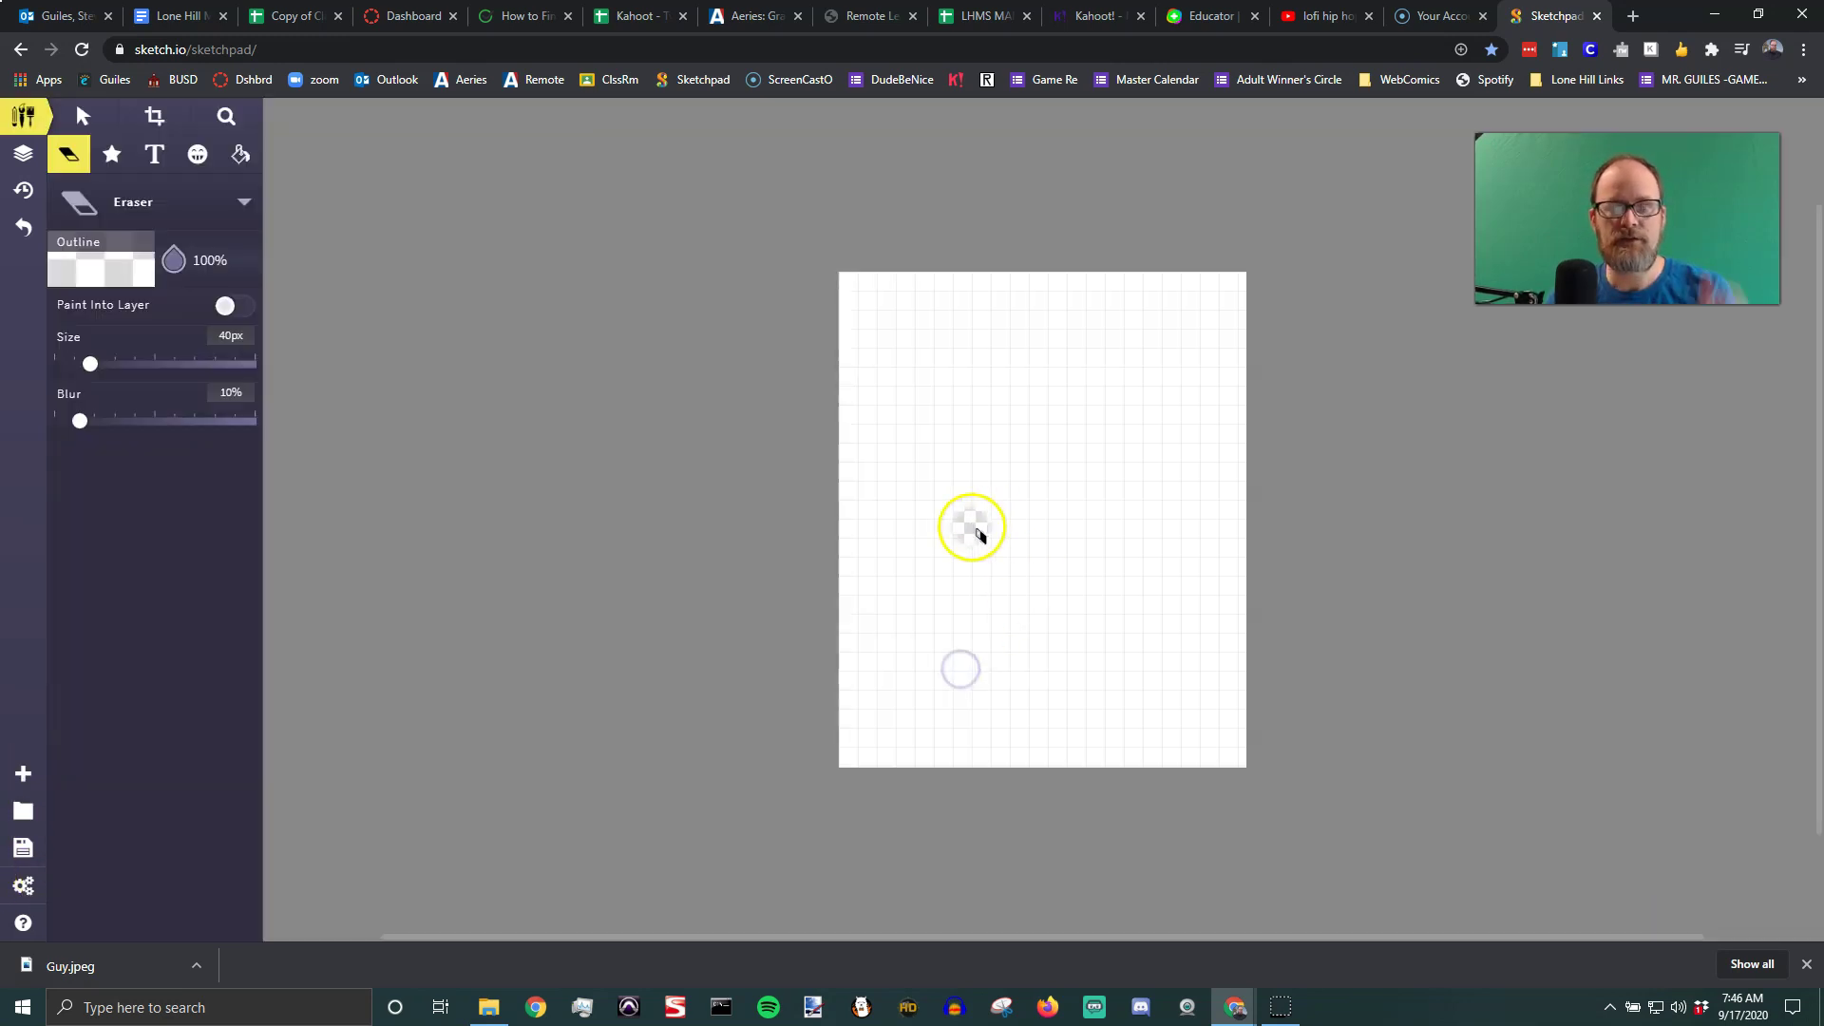
{"action": "left_click_drag", "start_coordinate": [969, 525], "coordinate": [1080, 393]}
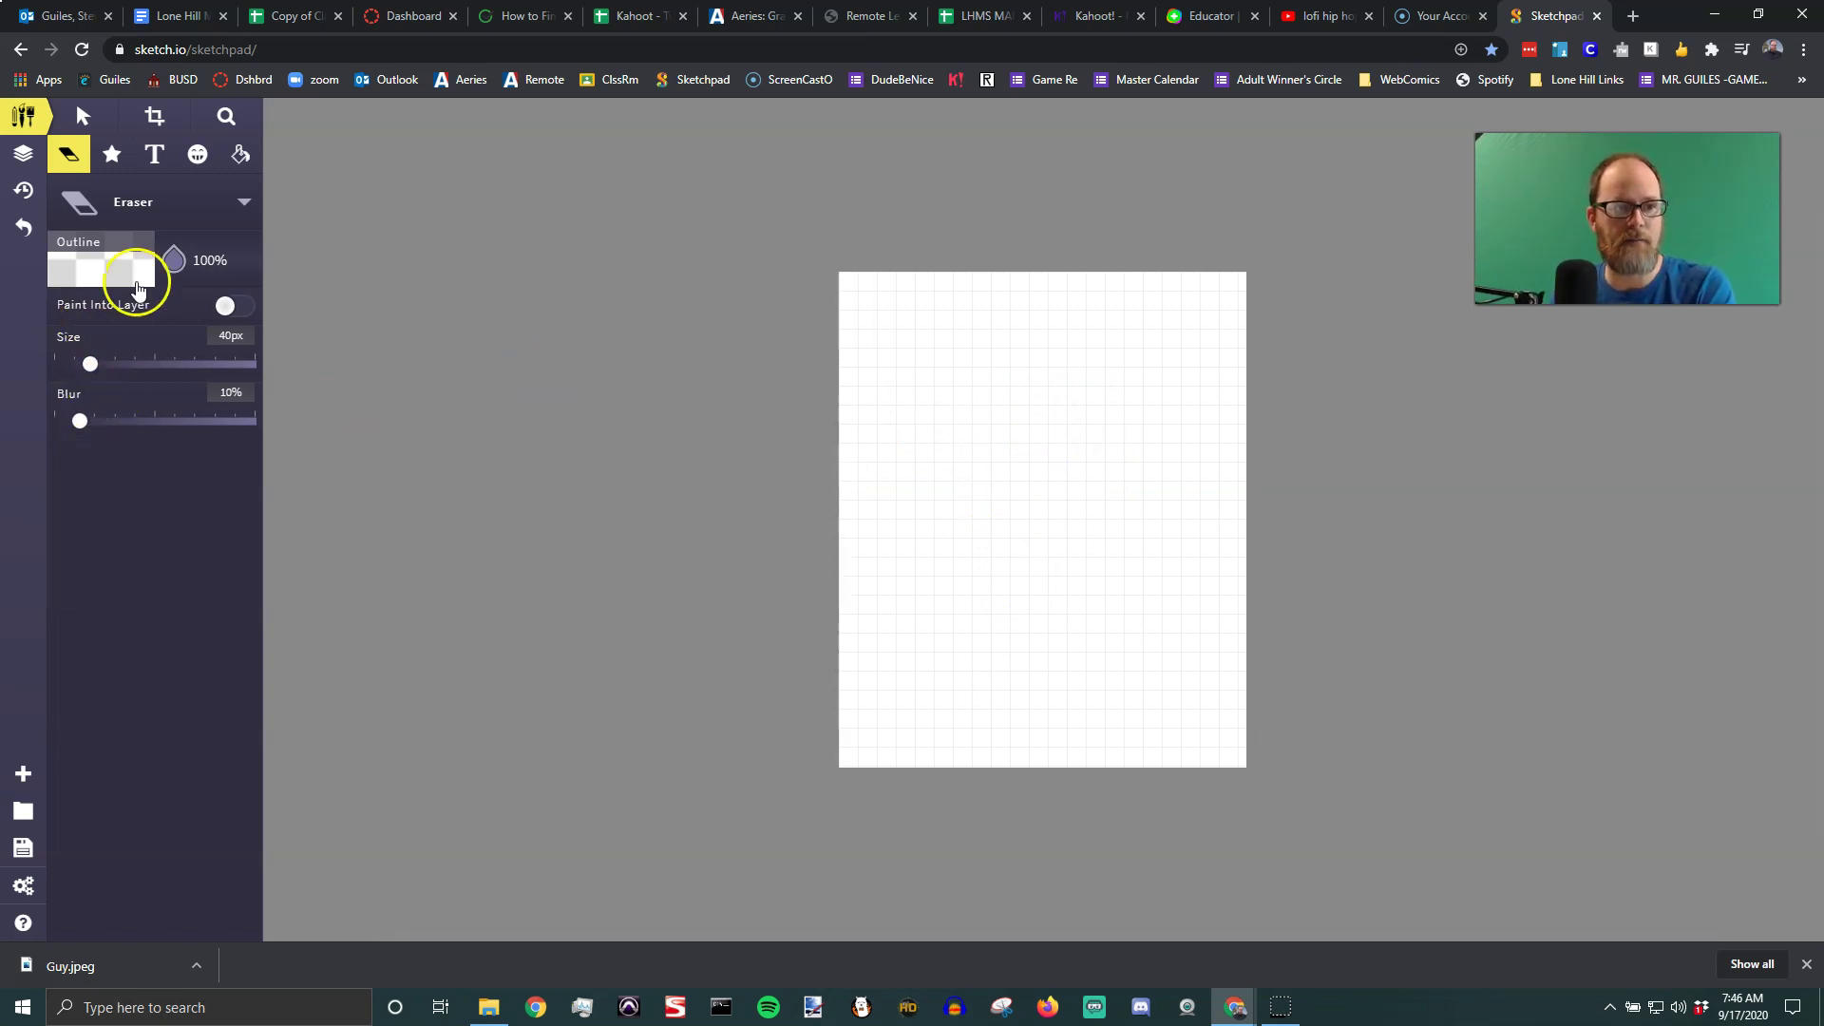
With the Line brush, draw the thick black square outline for the head
{"action": "left_click", "coordinate": [186, 209]}
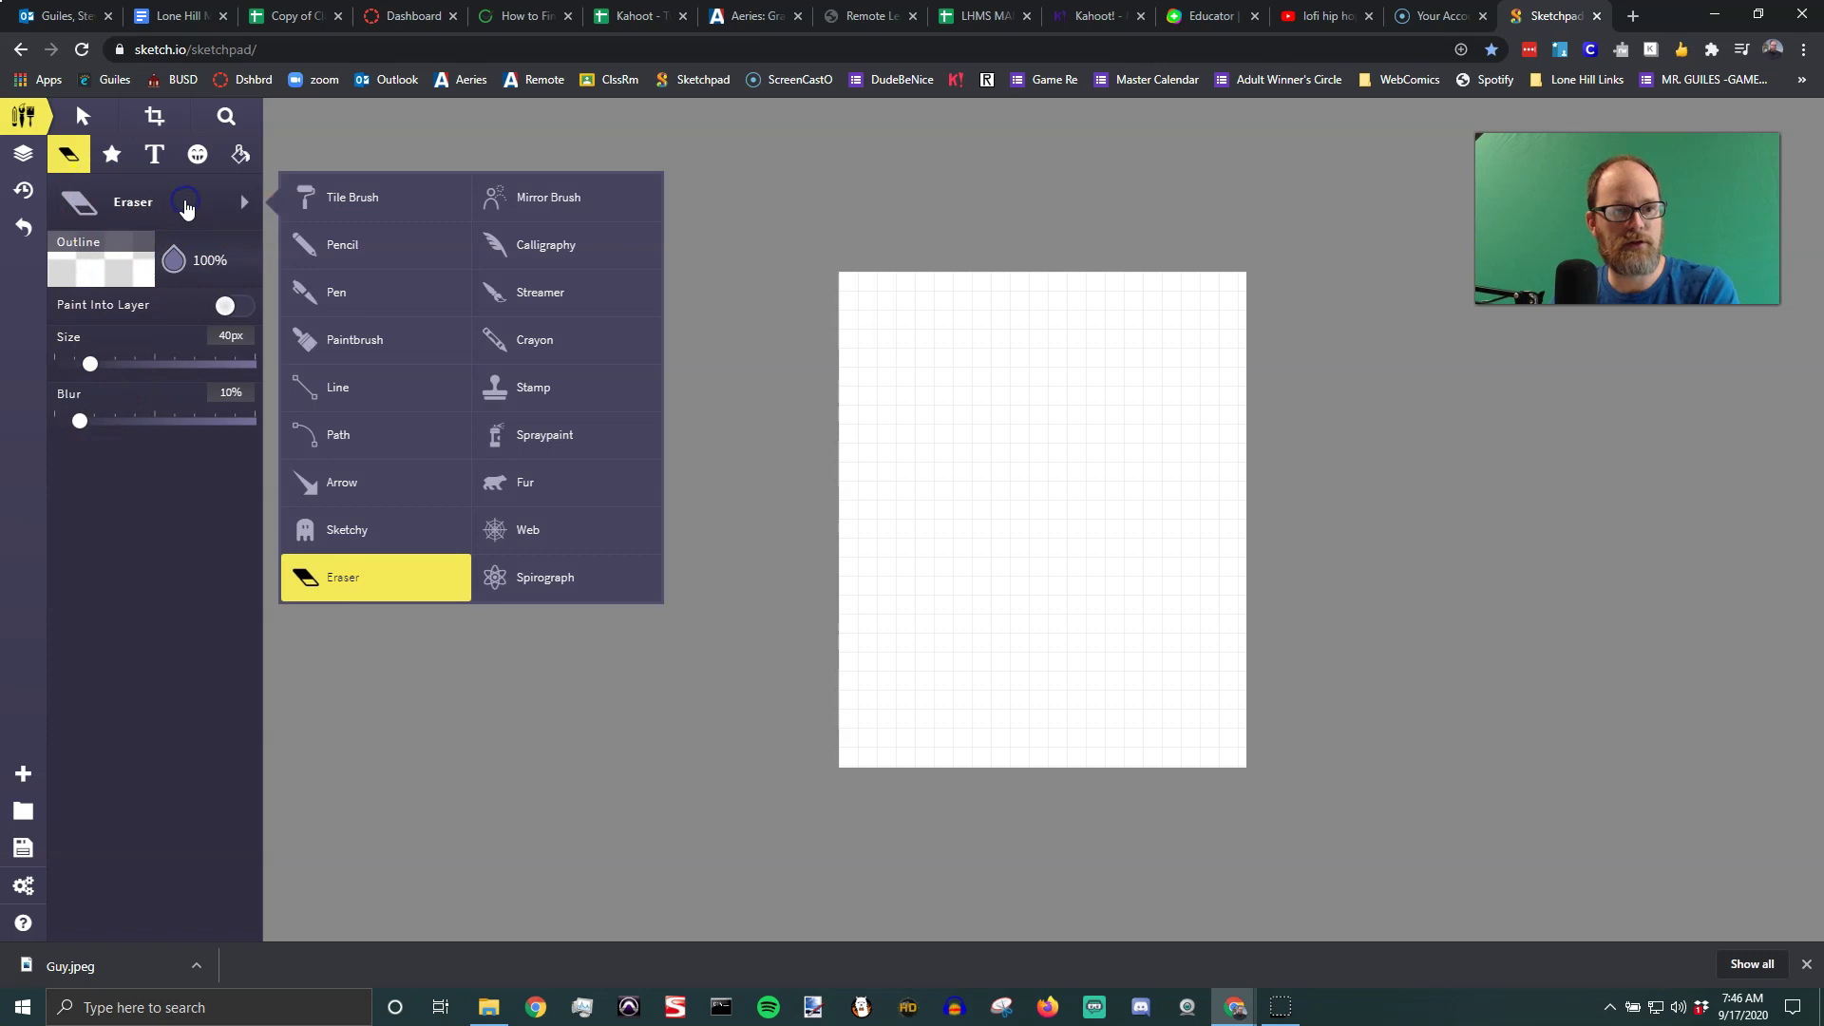
{"action": "left_click", "coordinate": [337, 391]}
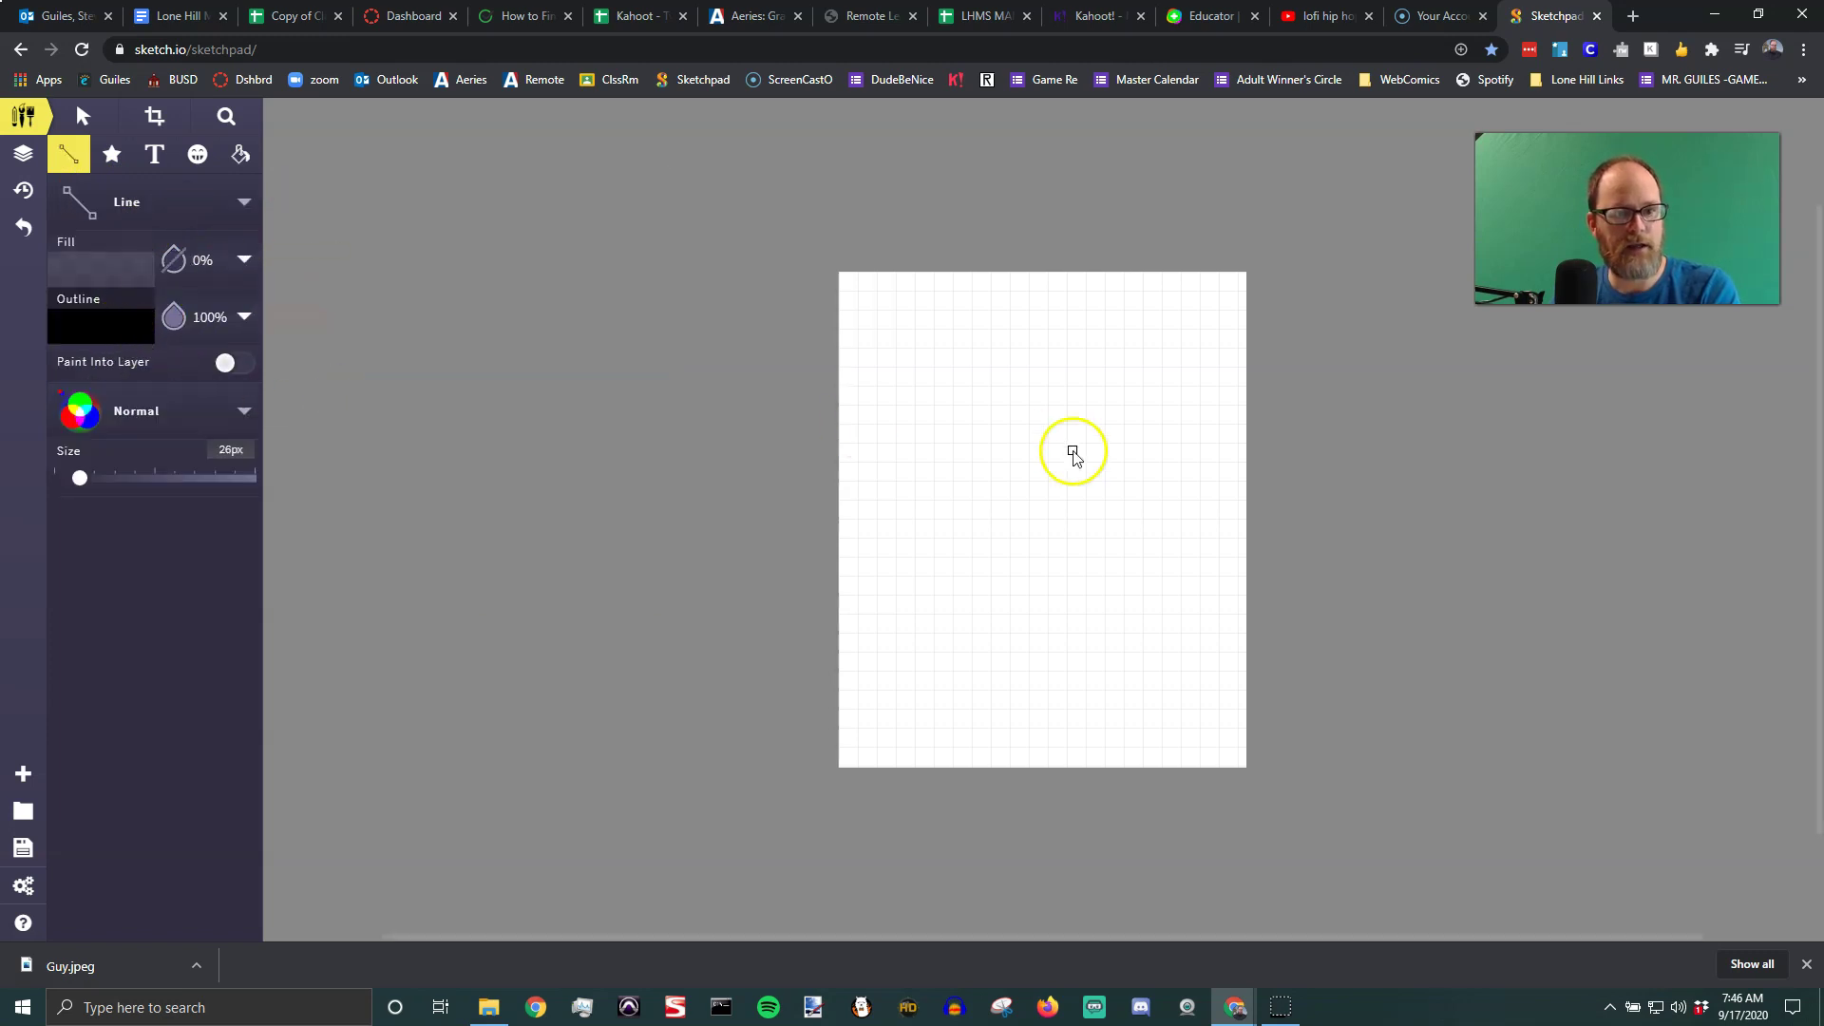
{"action": "left_click", "coordinate": [895, 338]}
{"action": "left_click", "coordinate": [883, 543]}
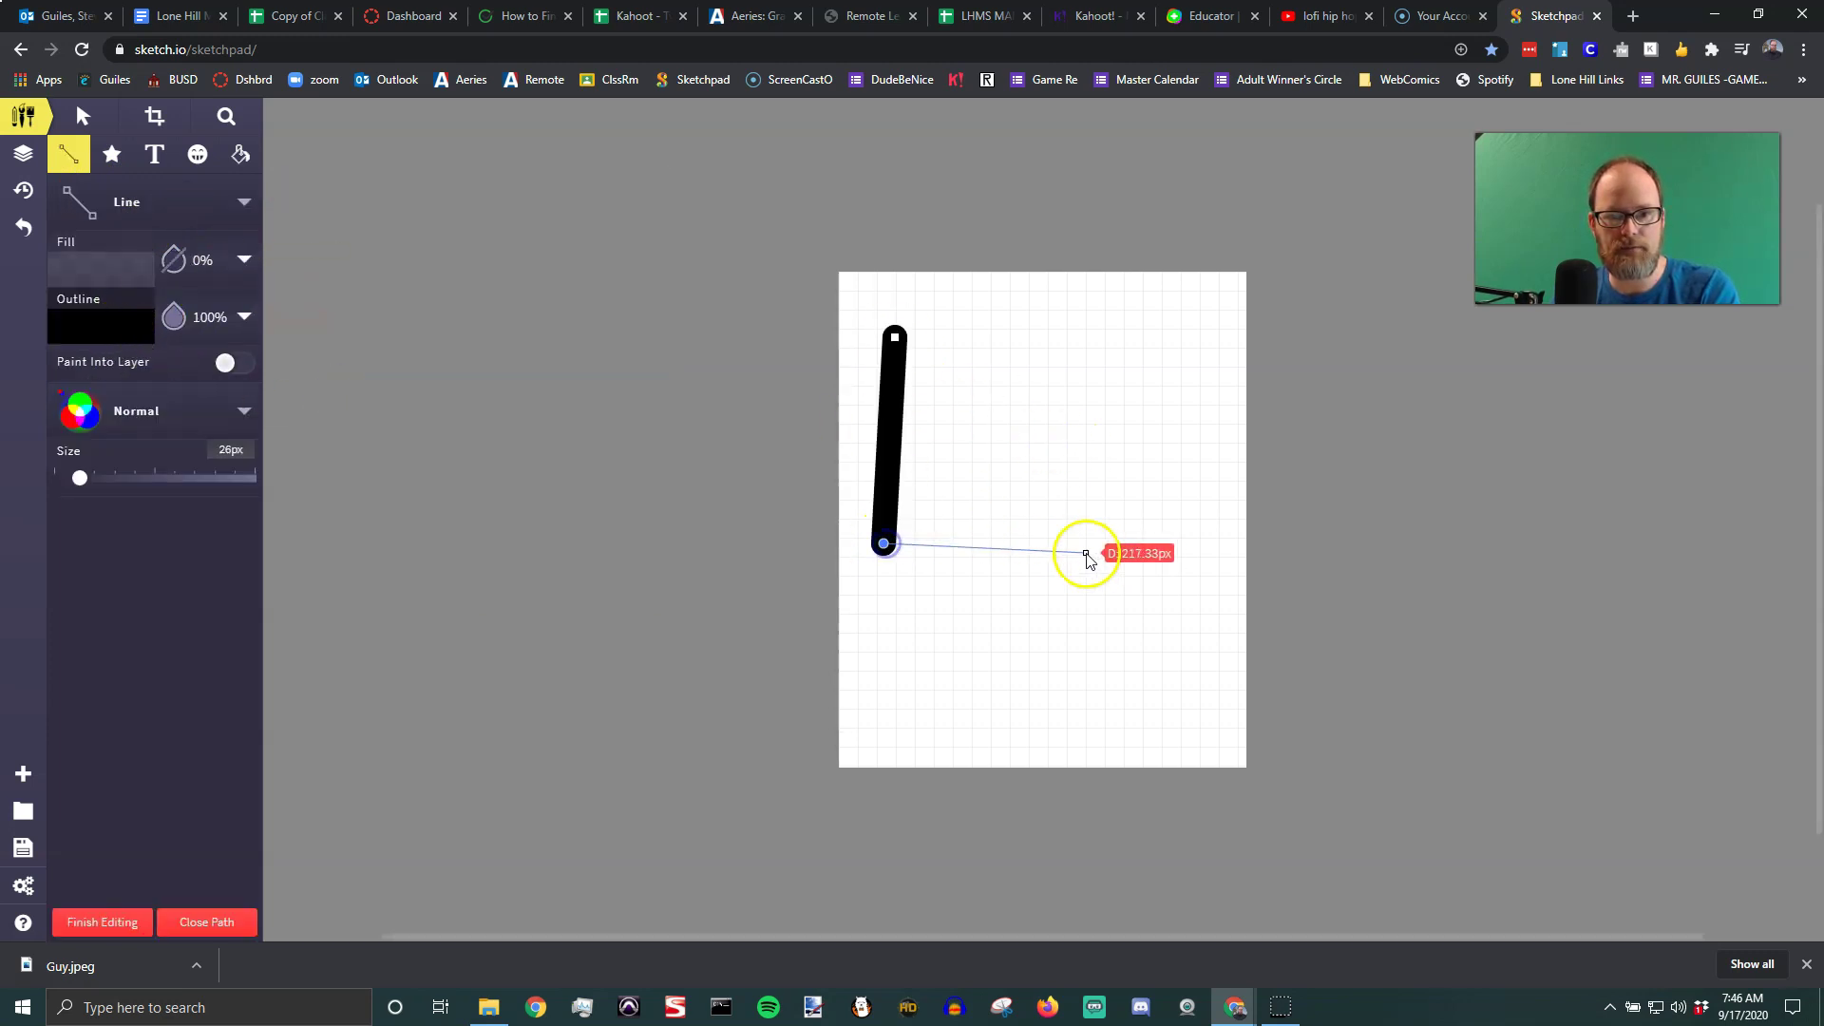
{"action": "left_click", "coordinate": [1086, 552]}
{"action": "left_click", "coordinate": [1082, 339]}
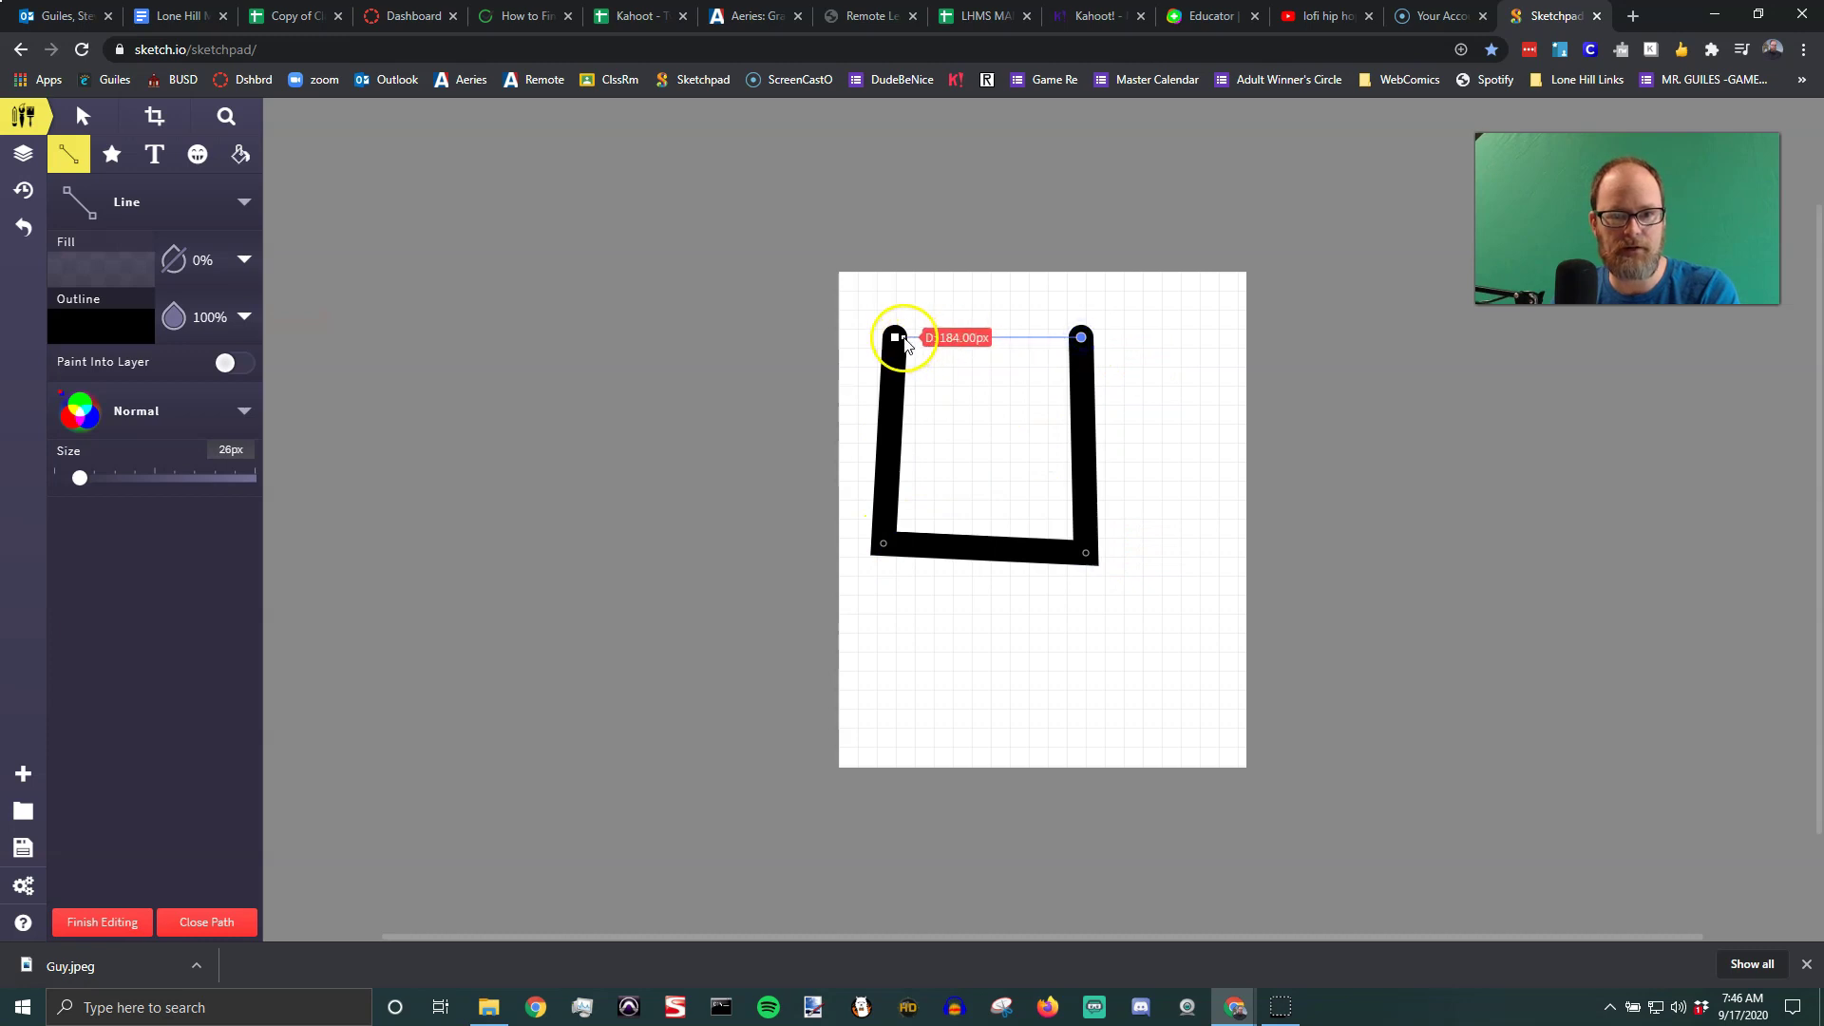
{"action": "left_click", "coordinate": [895, 338]}
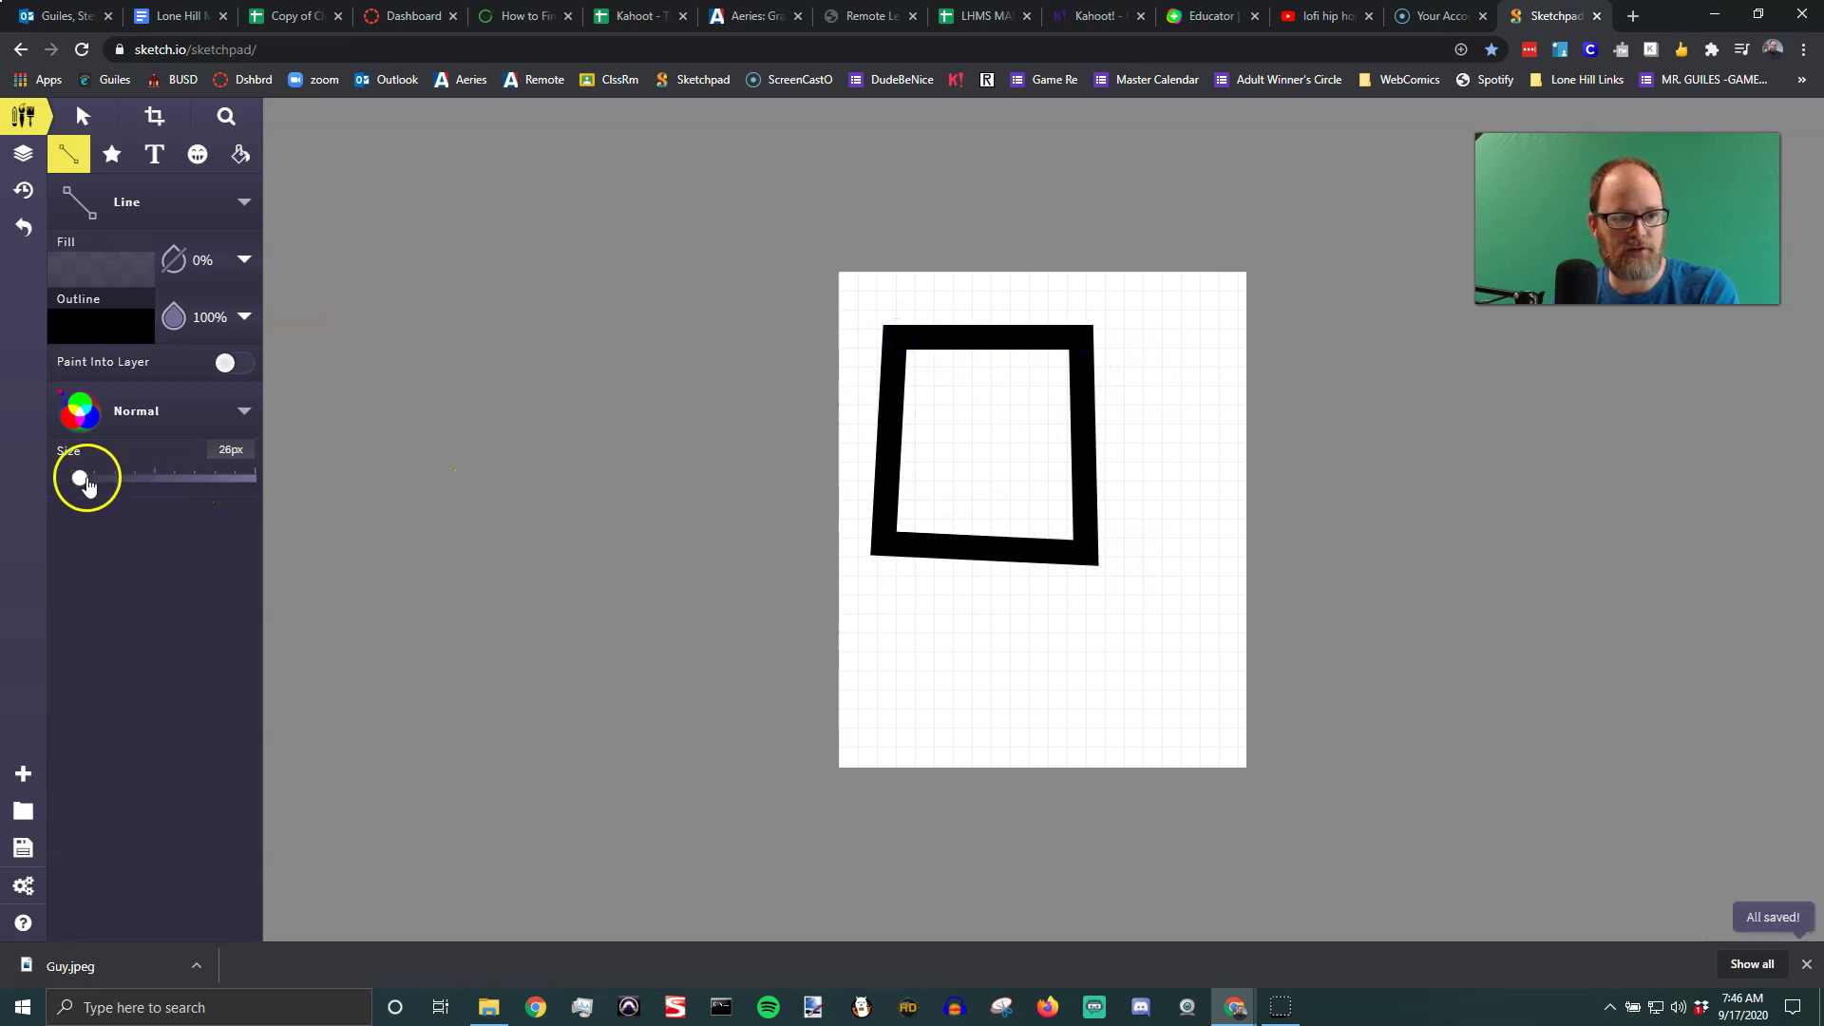
Thin the line to 15px and draw a closed hexagon below the square
{"action": "left_click_drag", "start_coordinate": [81, 479], "coordinate": [71, 481]}
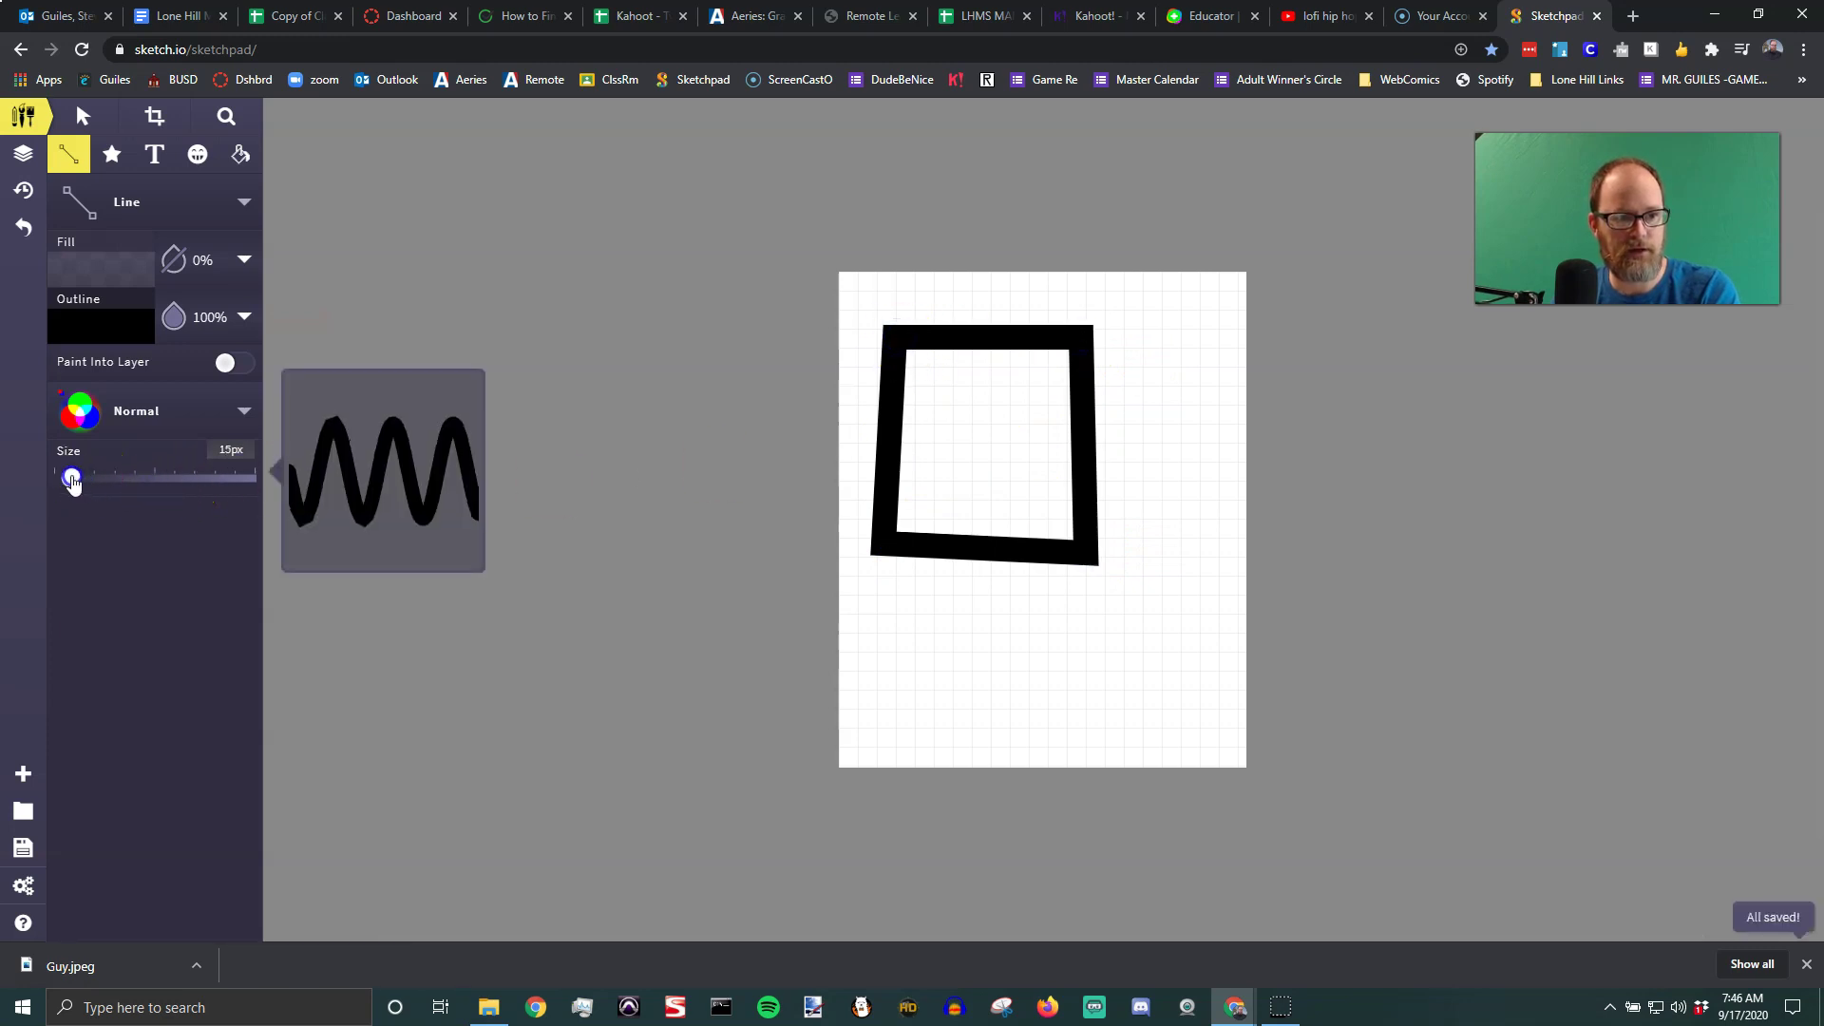
{"action": "left_click", "coordinate": [909, 634]}
{"action": "left_click", "coordinate": [895, 673]}
{"action": "left_click", "coordinate": [920, 722]}
{"action": "left_click", "coordinate": [990, 720]}
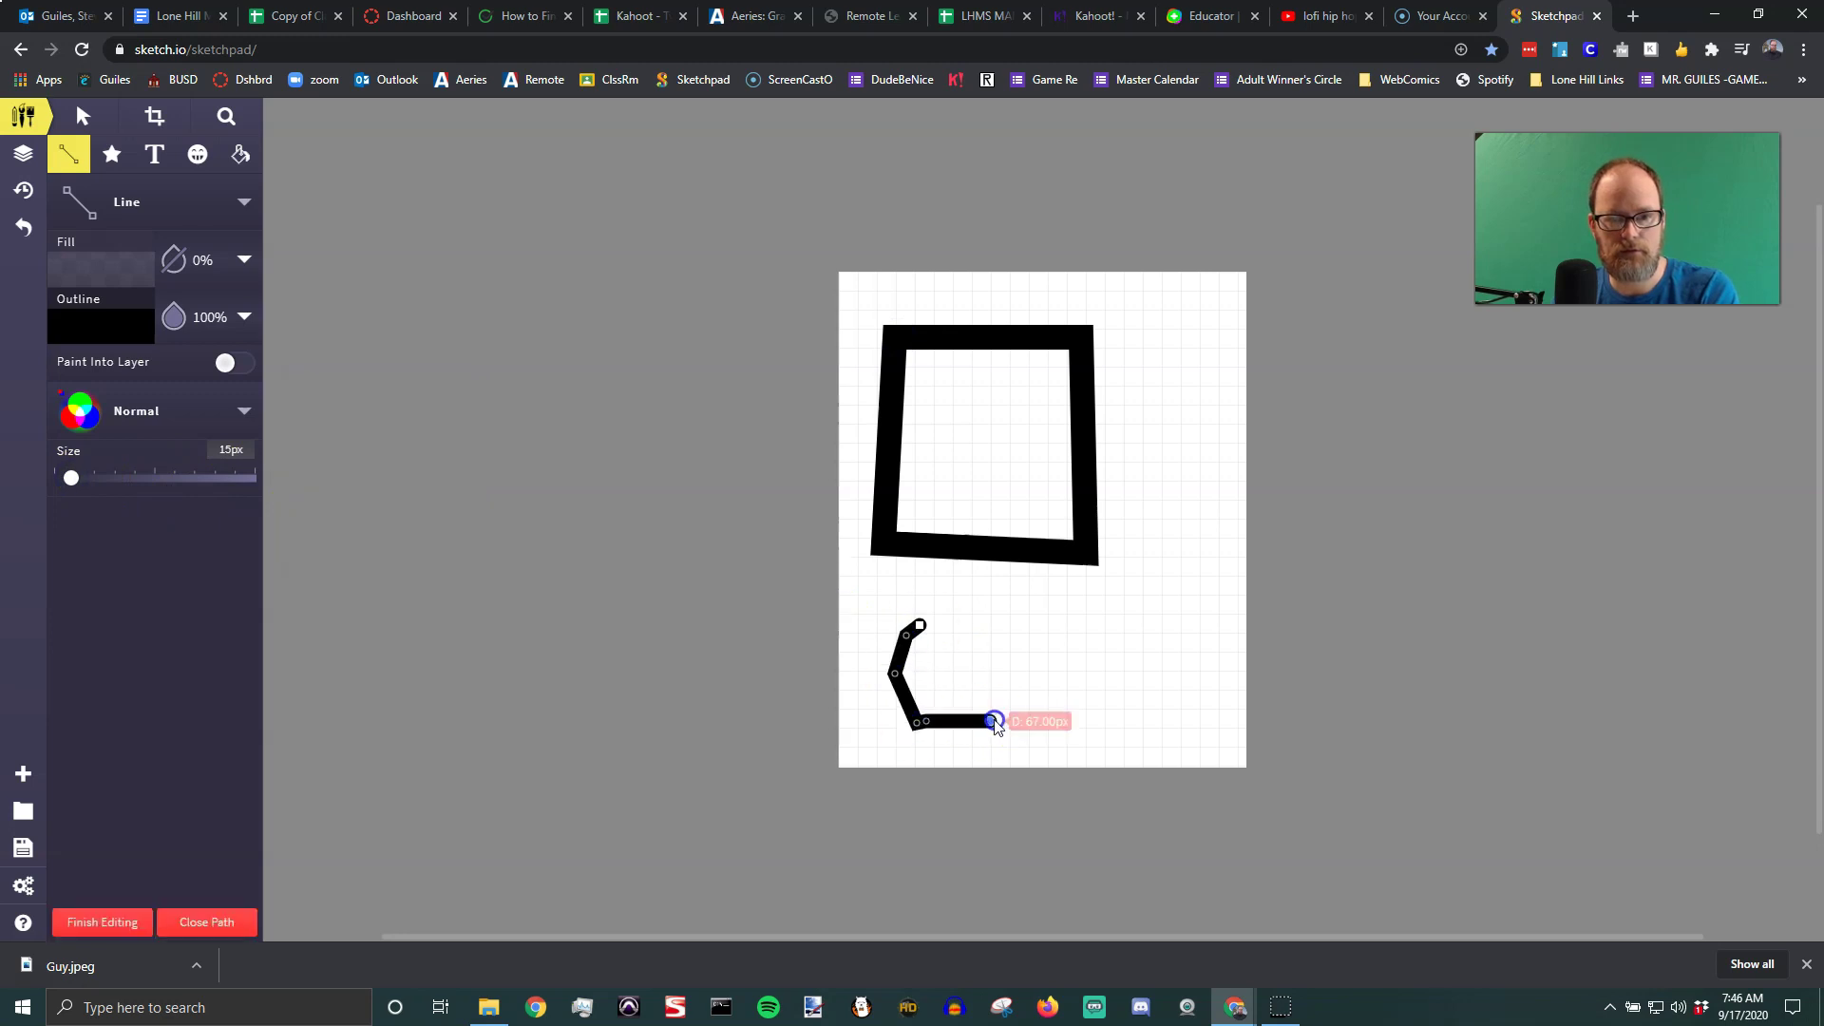
{"action": "left_click", "coordinate": [1054, 673]}
{"action": "left_click", "coordinate": [1038, 613]}
{"action": "left_click", "coordinate": [982, 591]}
{"action": "left_click", "coordinate": [918, 626]}
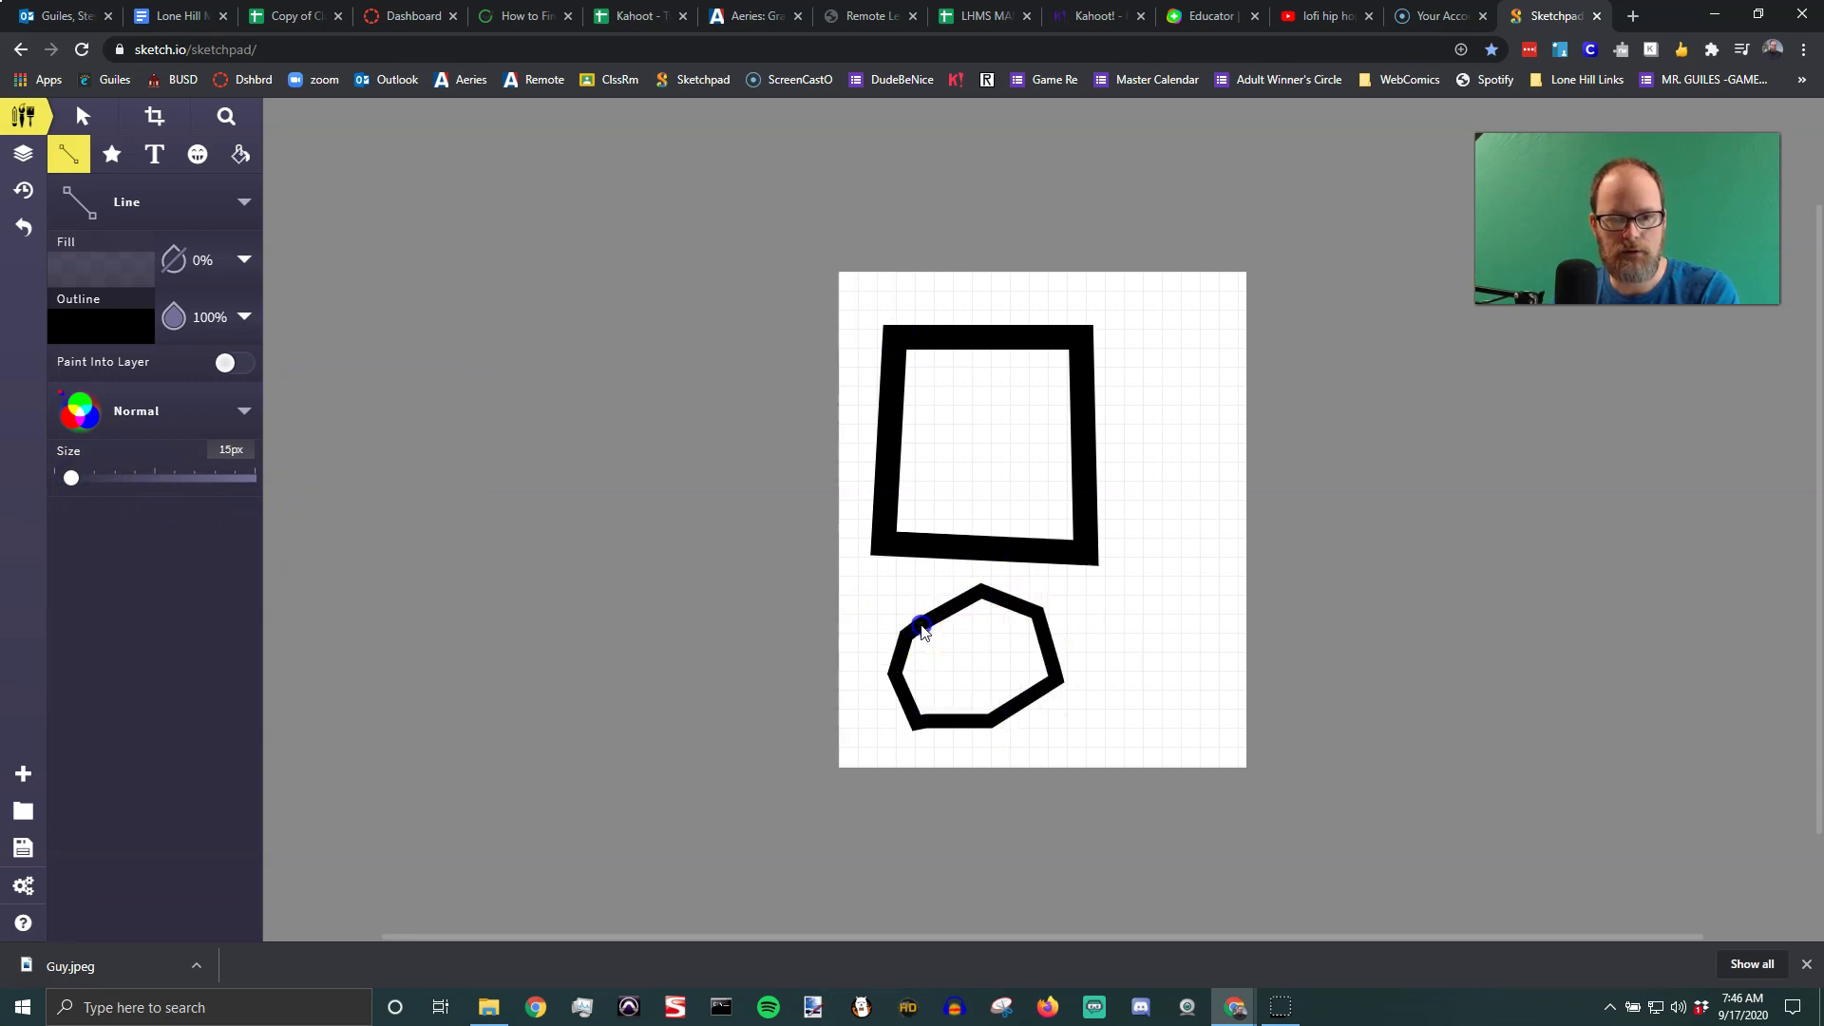
Draw a closed pentagon outline to the right of the square
{"action": "left_click", "coordinate": [1159, 430]}
{"action": "left_click", "coordinate": [1125, 472]}
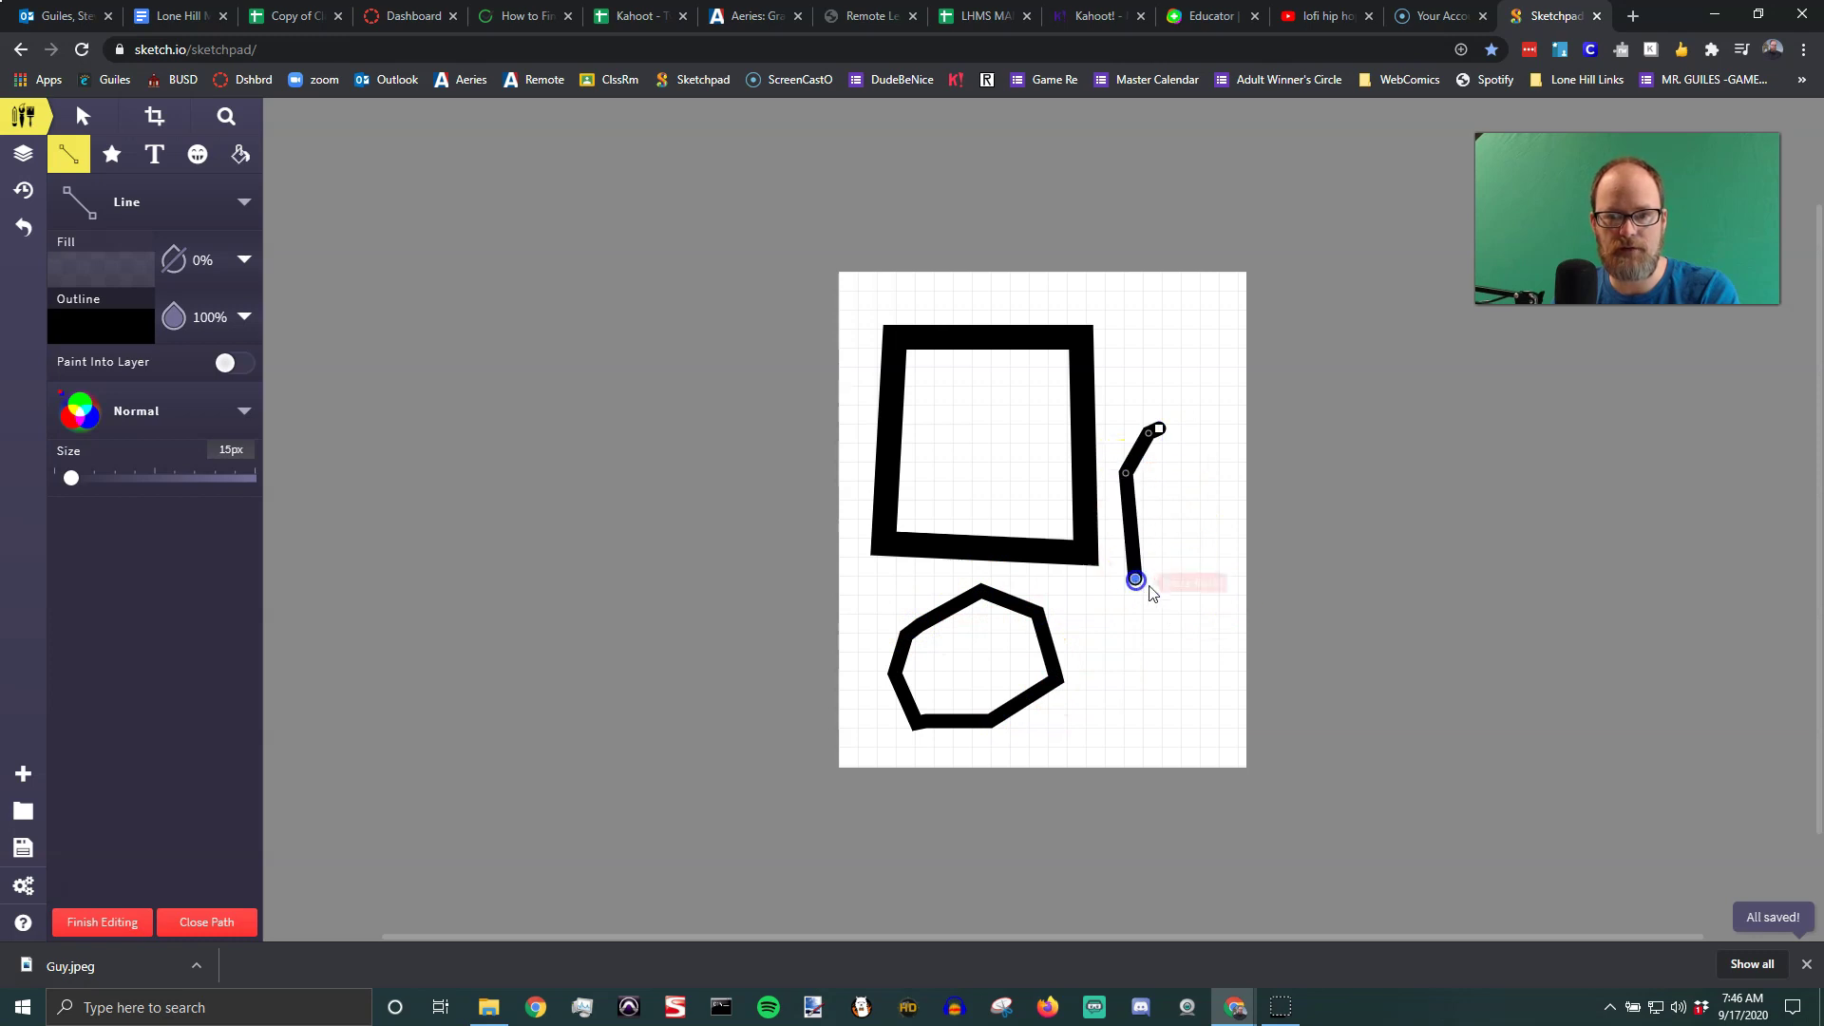
{"action": "left_click", "coordinate": [1134, 579]}
{"action": "left_click", "coordinate": [1199, 590]}
{"action": "left_click", "coordinate": [1215, 506]}
{"action": "left_click", "coordinate": [1159, 429]}
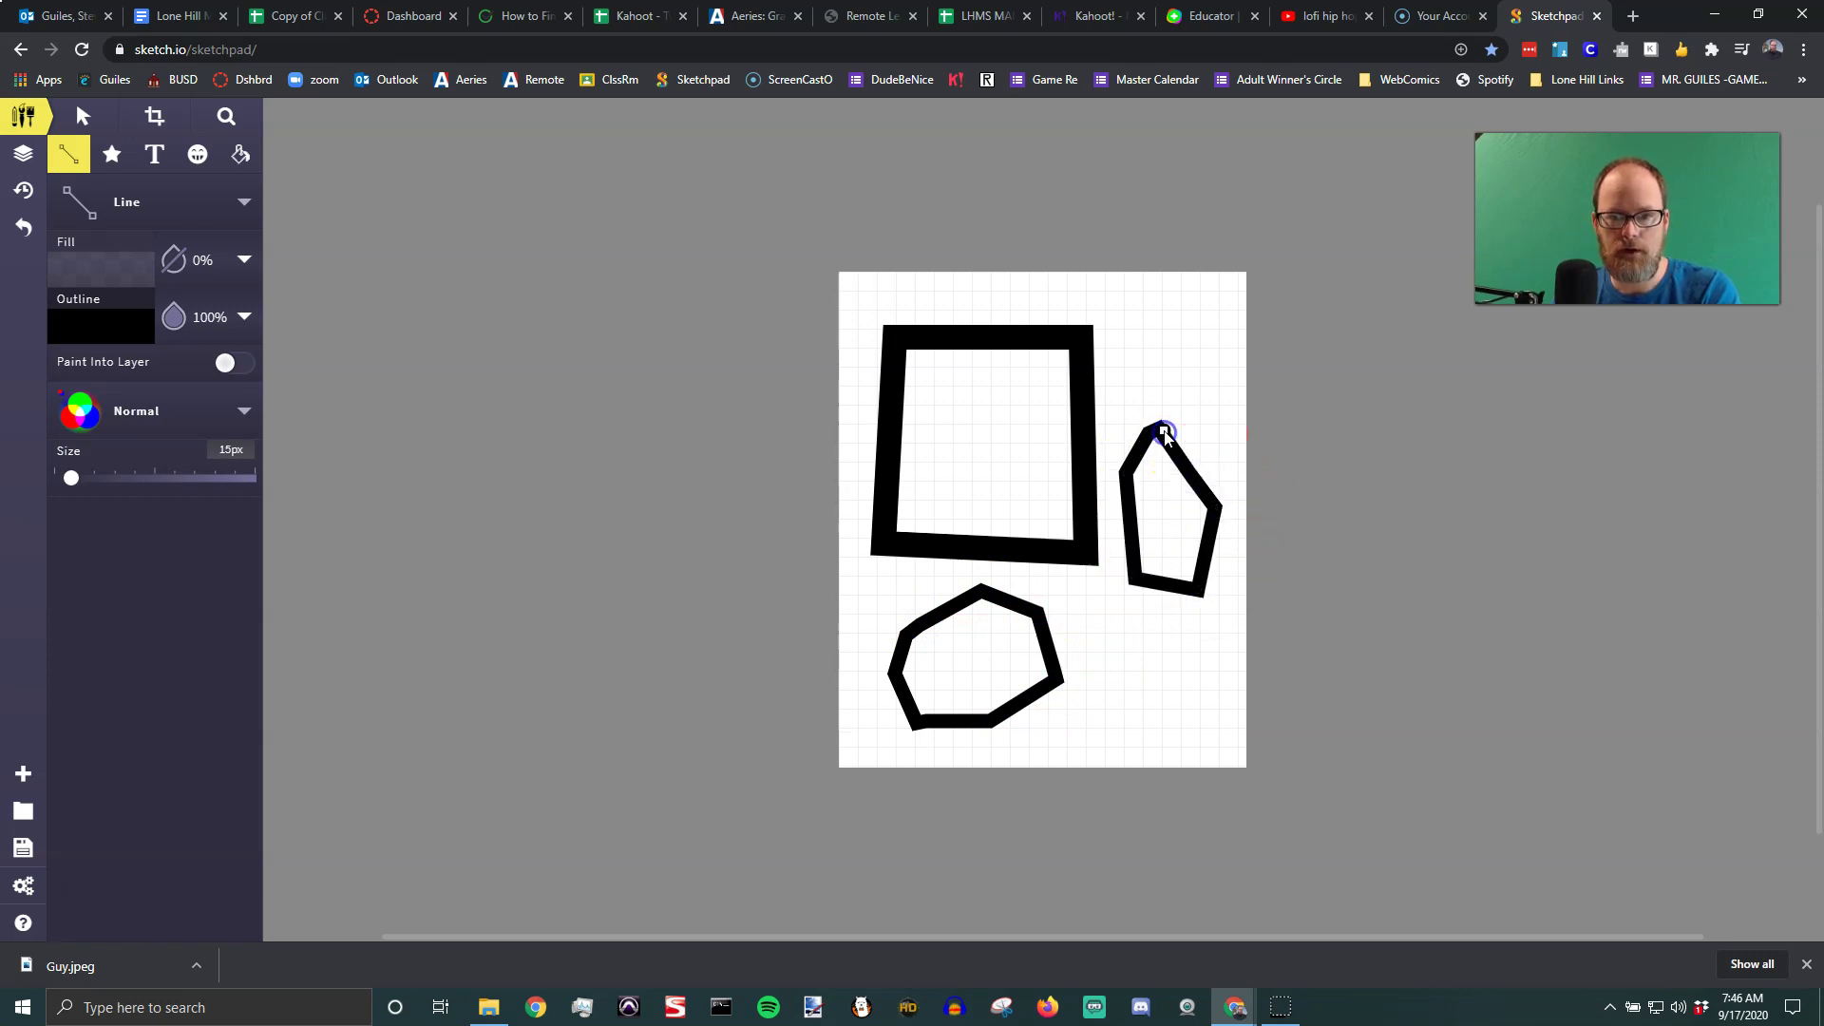
{"action": "left_click", "coordinate": [1099, 647]}
{"action": "left_click", "coordinate": [958, 573]}
Draw two short legs joining the square's bottom to the hexagon
{"action": "left_click", "coordinate": [941, 562]}
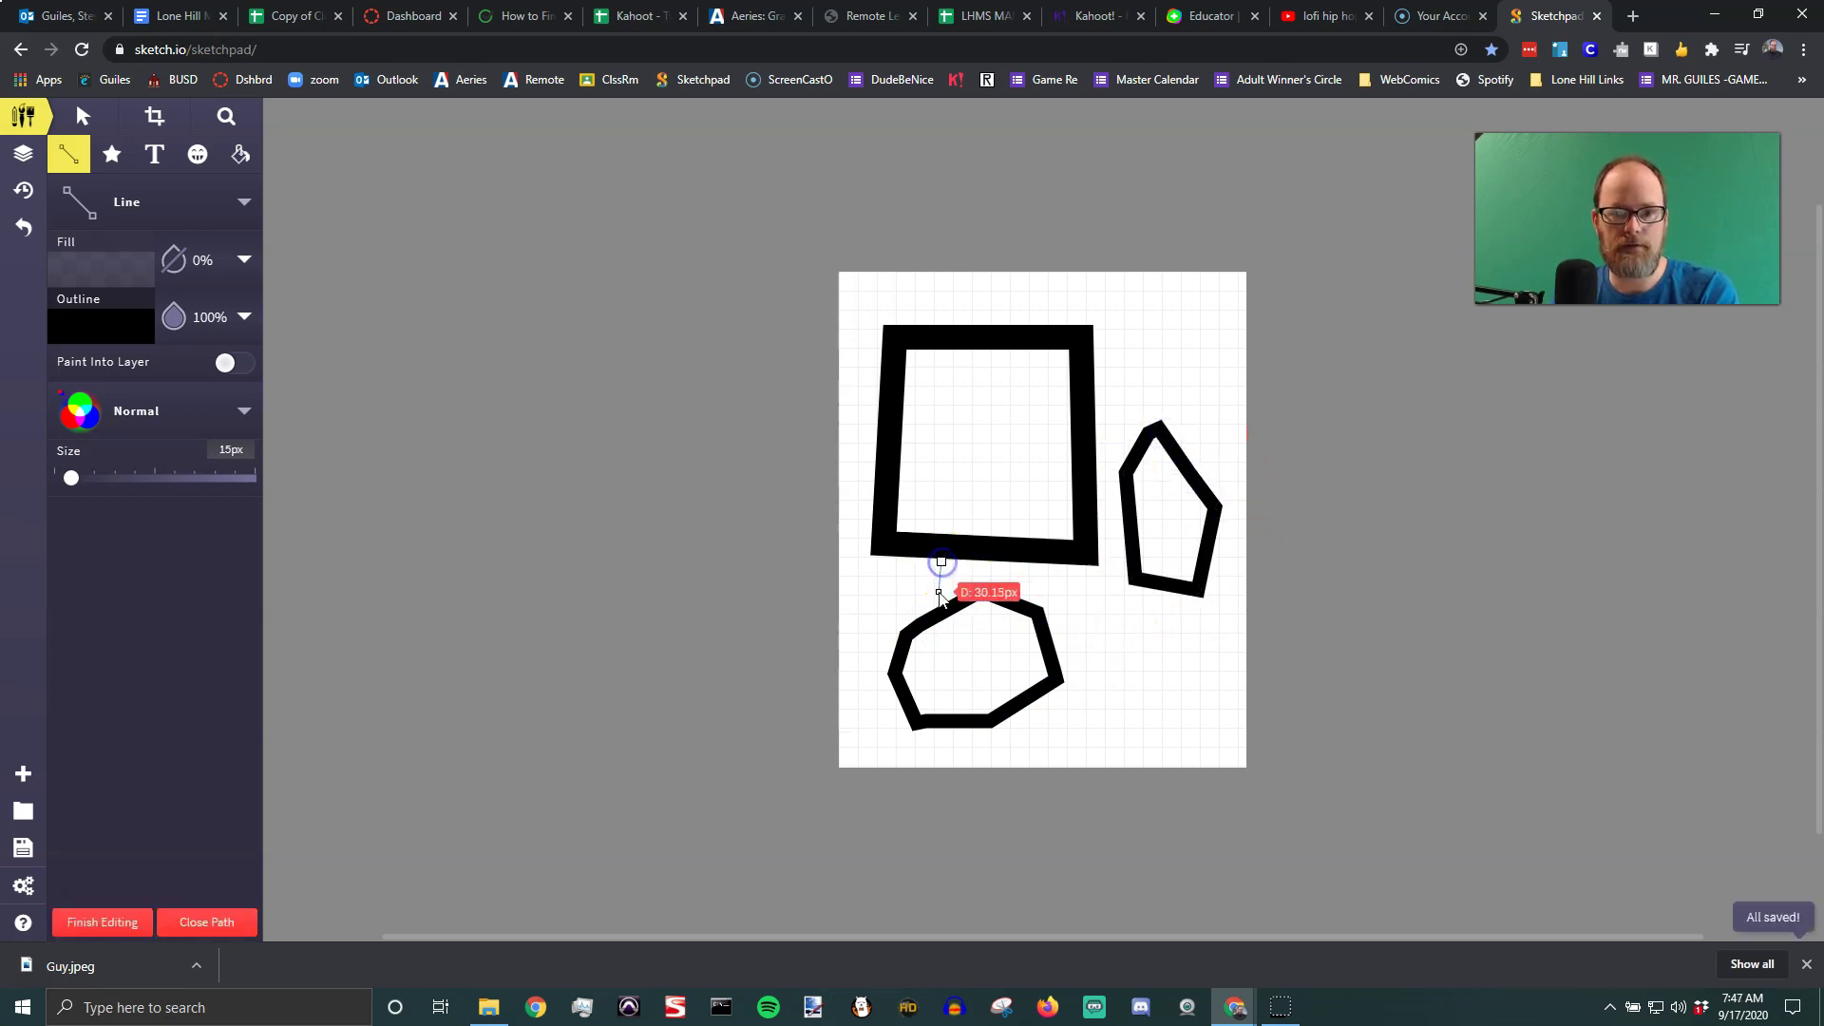
{"action": "left_click", "coordinate": [941, 606]}
{"action": "left_click", "coordinate": [995, 594]}
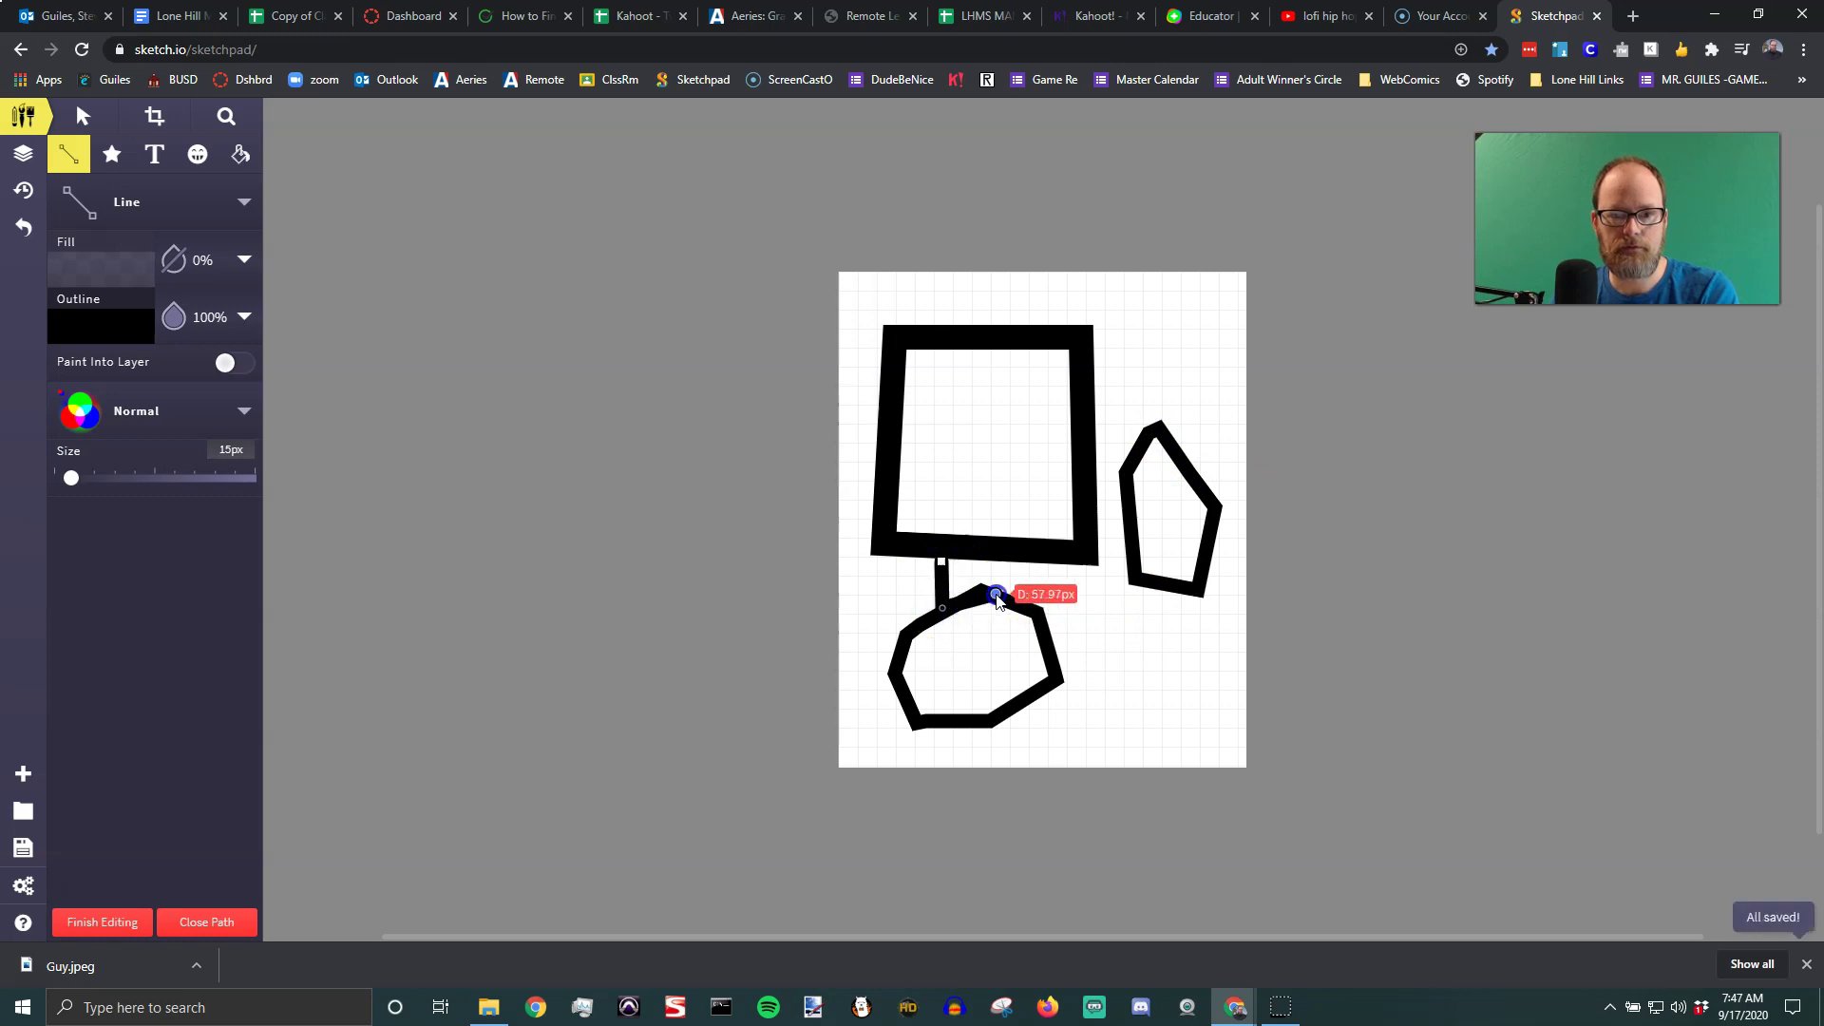
{"action": "left_click", "coordinate": [995, 559]}
{"action": "left_click", "coordinate": [995, 561]}
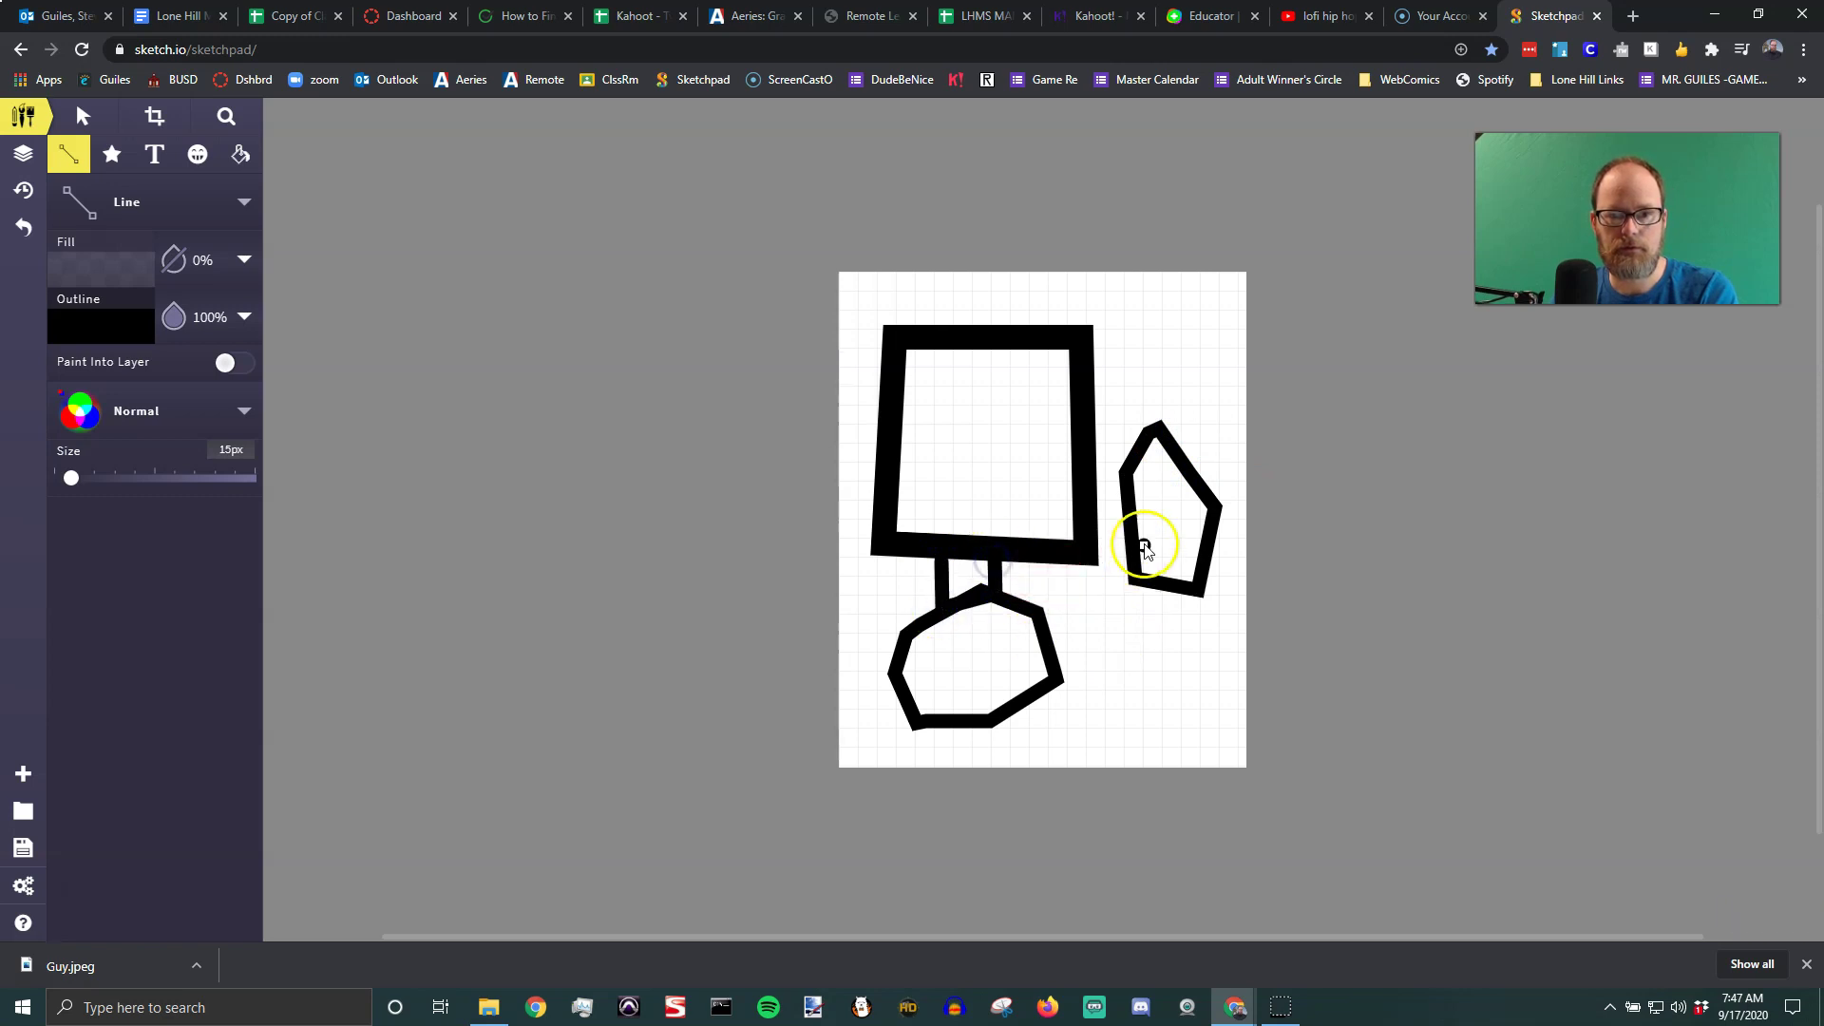
Draw a closed diagonal bar linking the hexagon to the pentagon
{"action": "left_click", "coordinate": [1126, 523]}
{"action": "left_click", "coordinate": [1086, 570]}
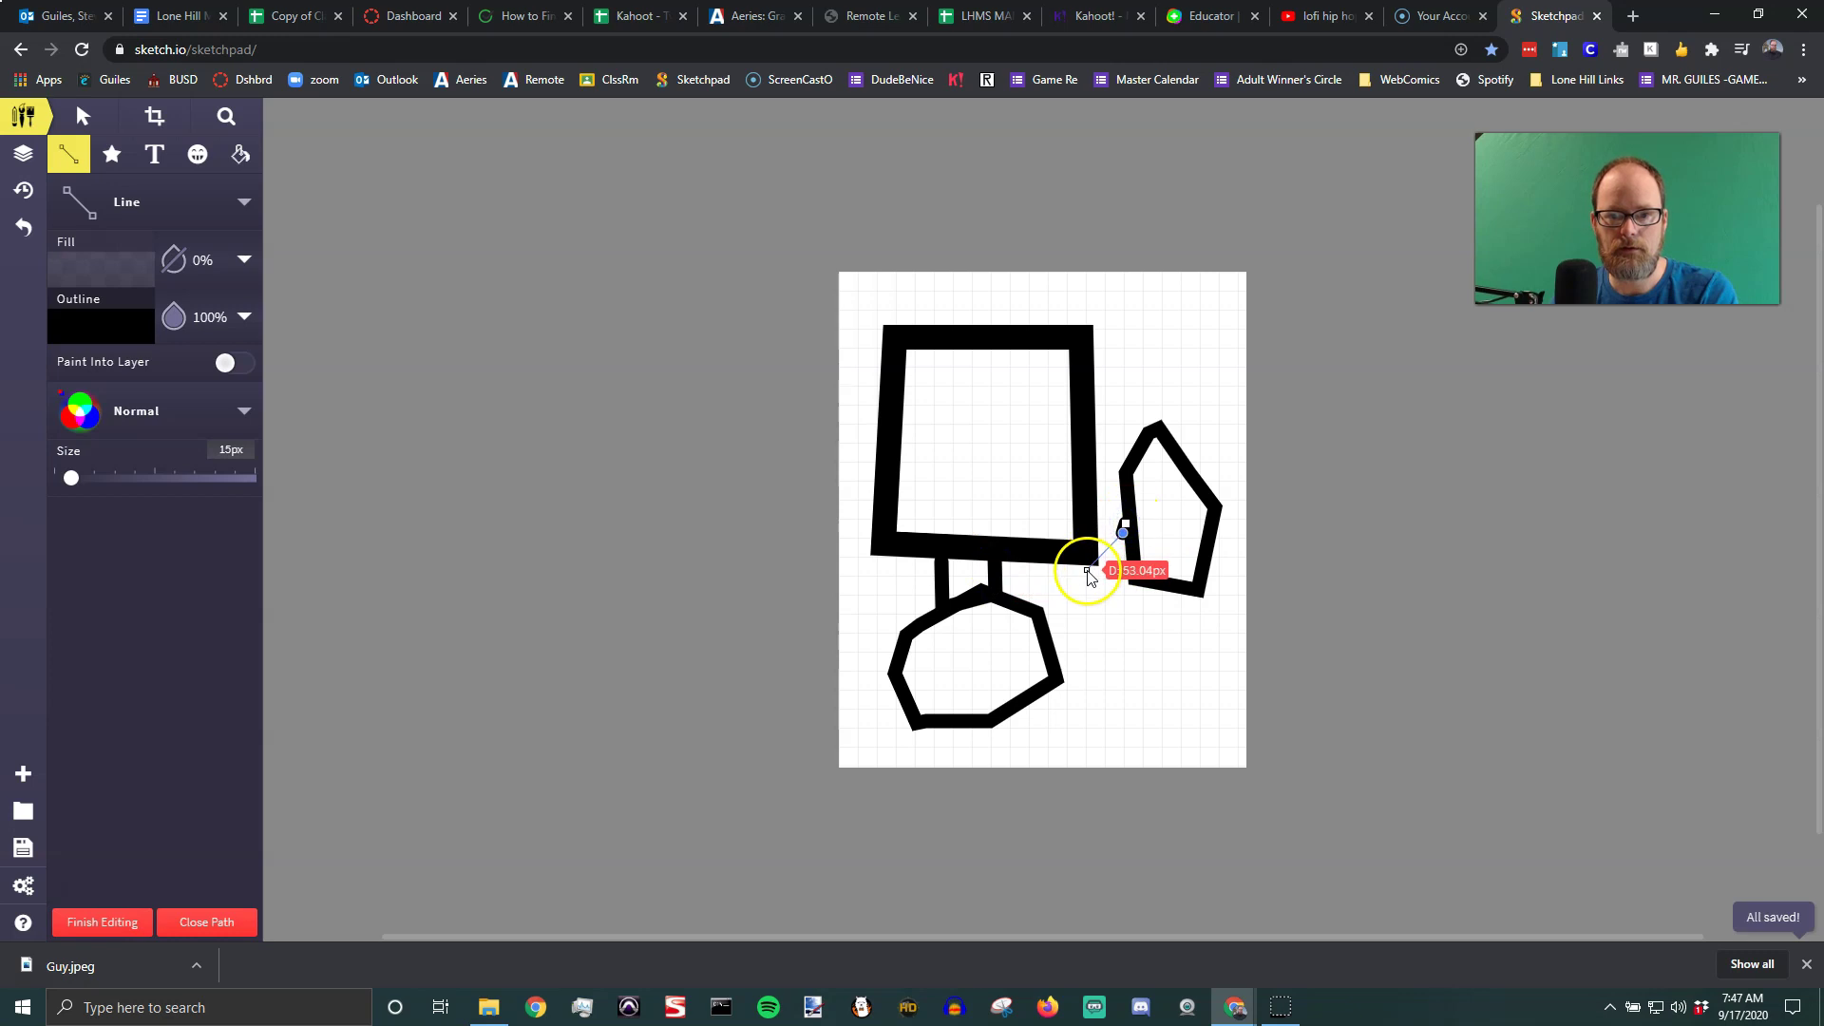
{"action": "left_click", "coordinate": [1030, 604]}
{"action": "left_click", "coordinate": [1047, 631]}
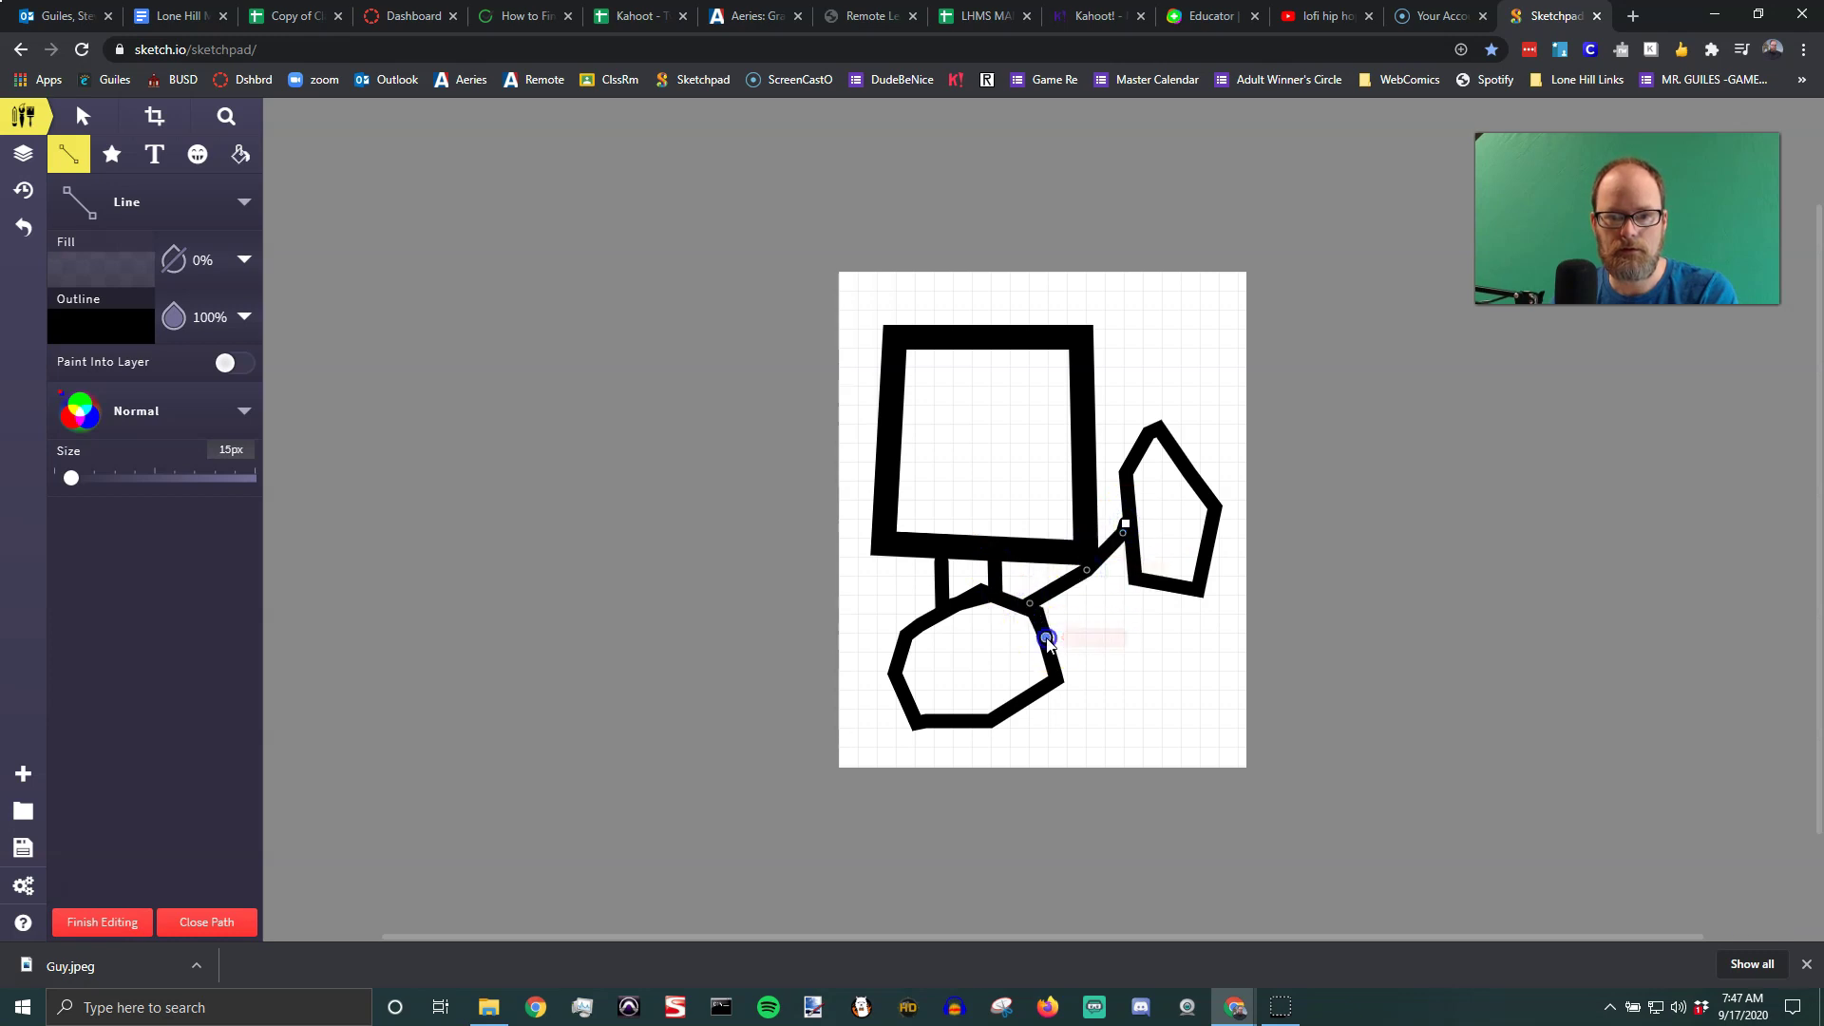
{"action": "left_click", "coordinate": [1154, 579]}
{"action": "double_click", "coordinate": [1148, 576]}
{"action": "left_click", "coordinate": [988, 606]}
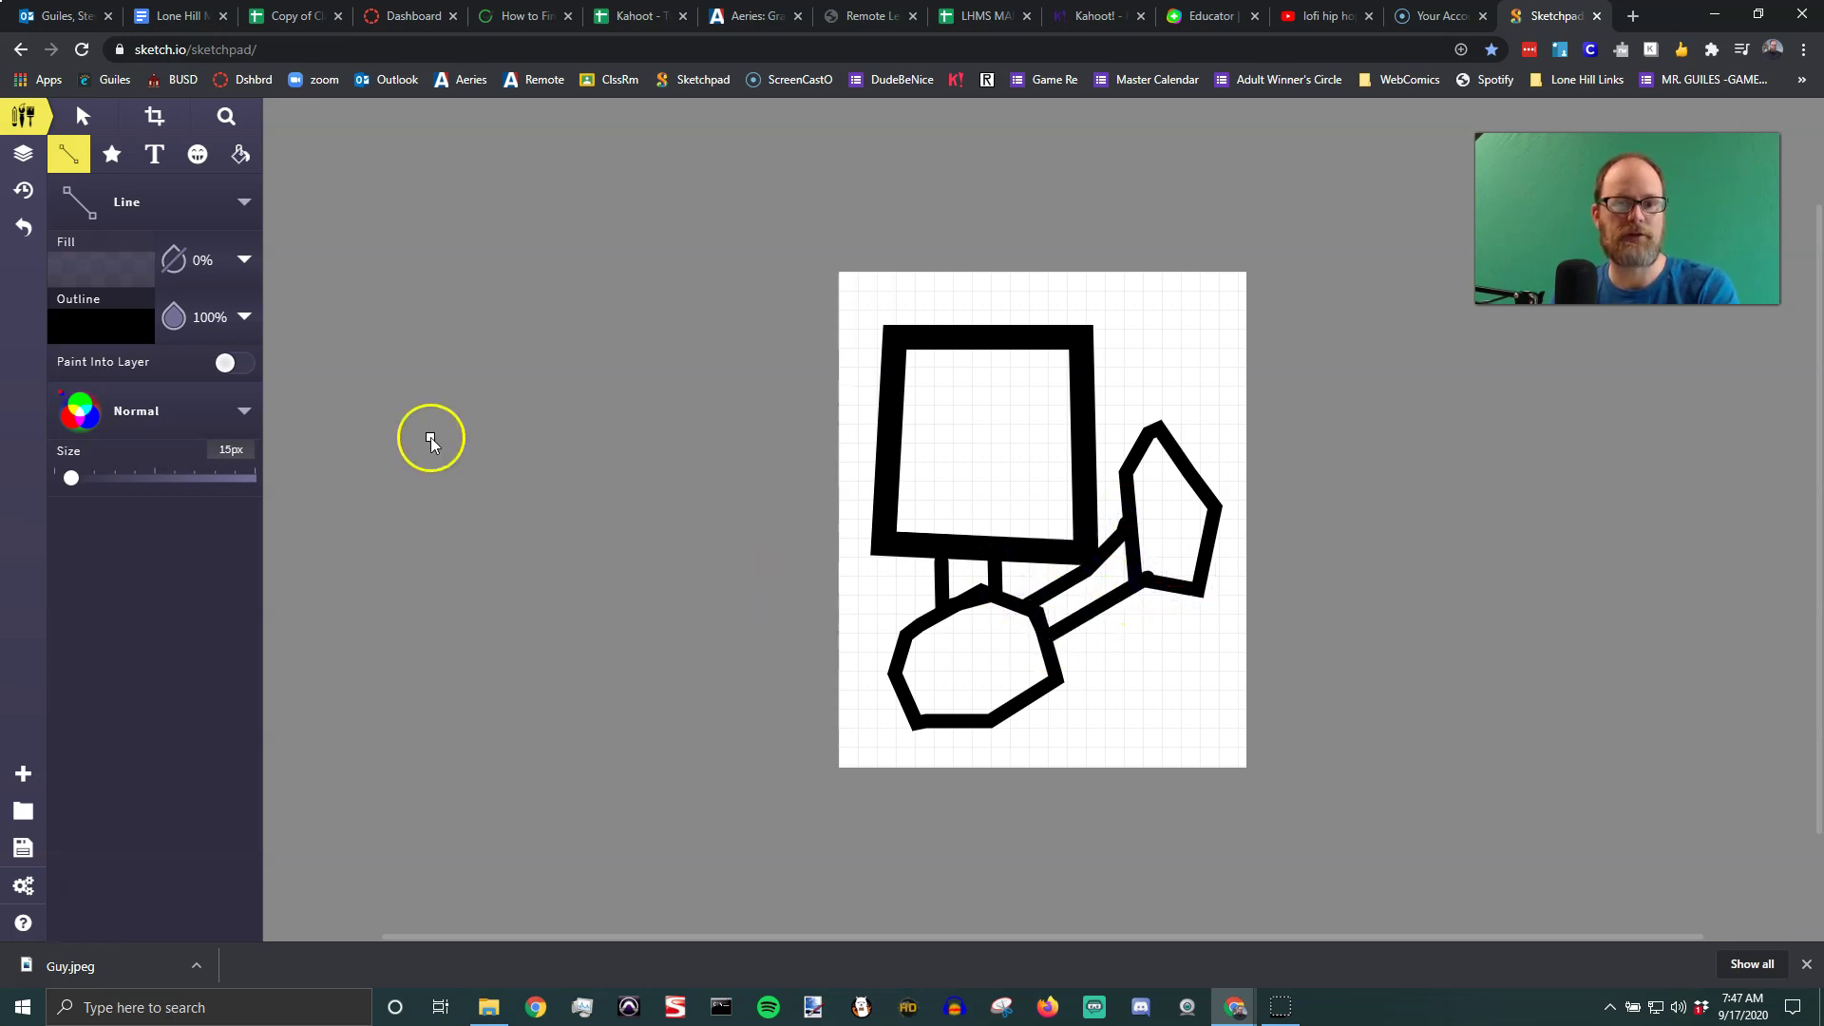
{"action": "left_click", "coordinate": [203, 224]}
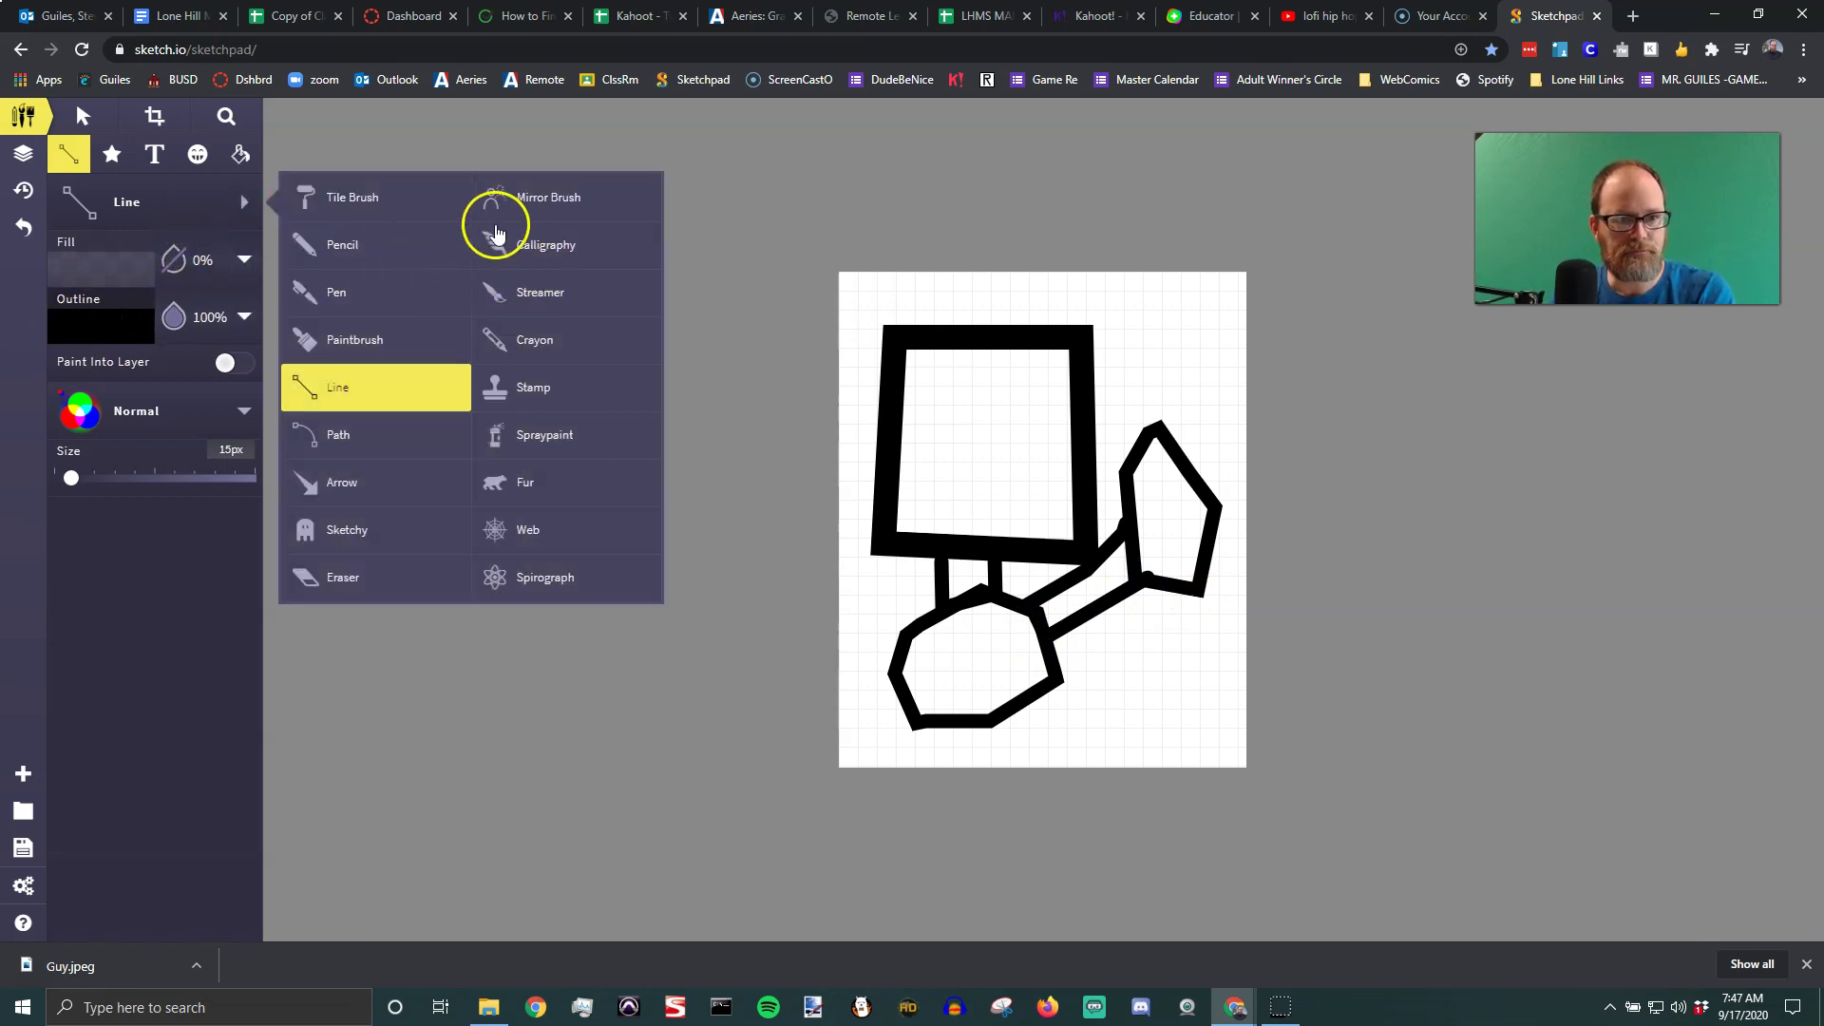
Pixel-fill the square orange and drag the gradient from top-left to bottom-right
{"action": "left_click", "coordinate": [242, 161]}
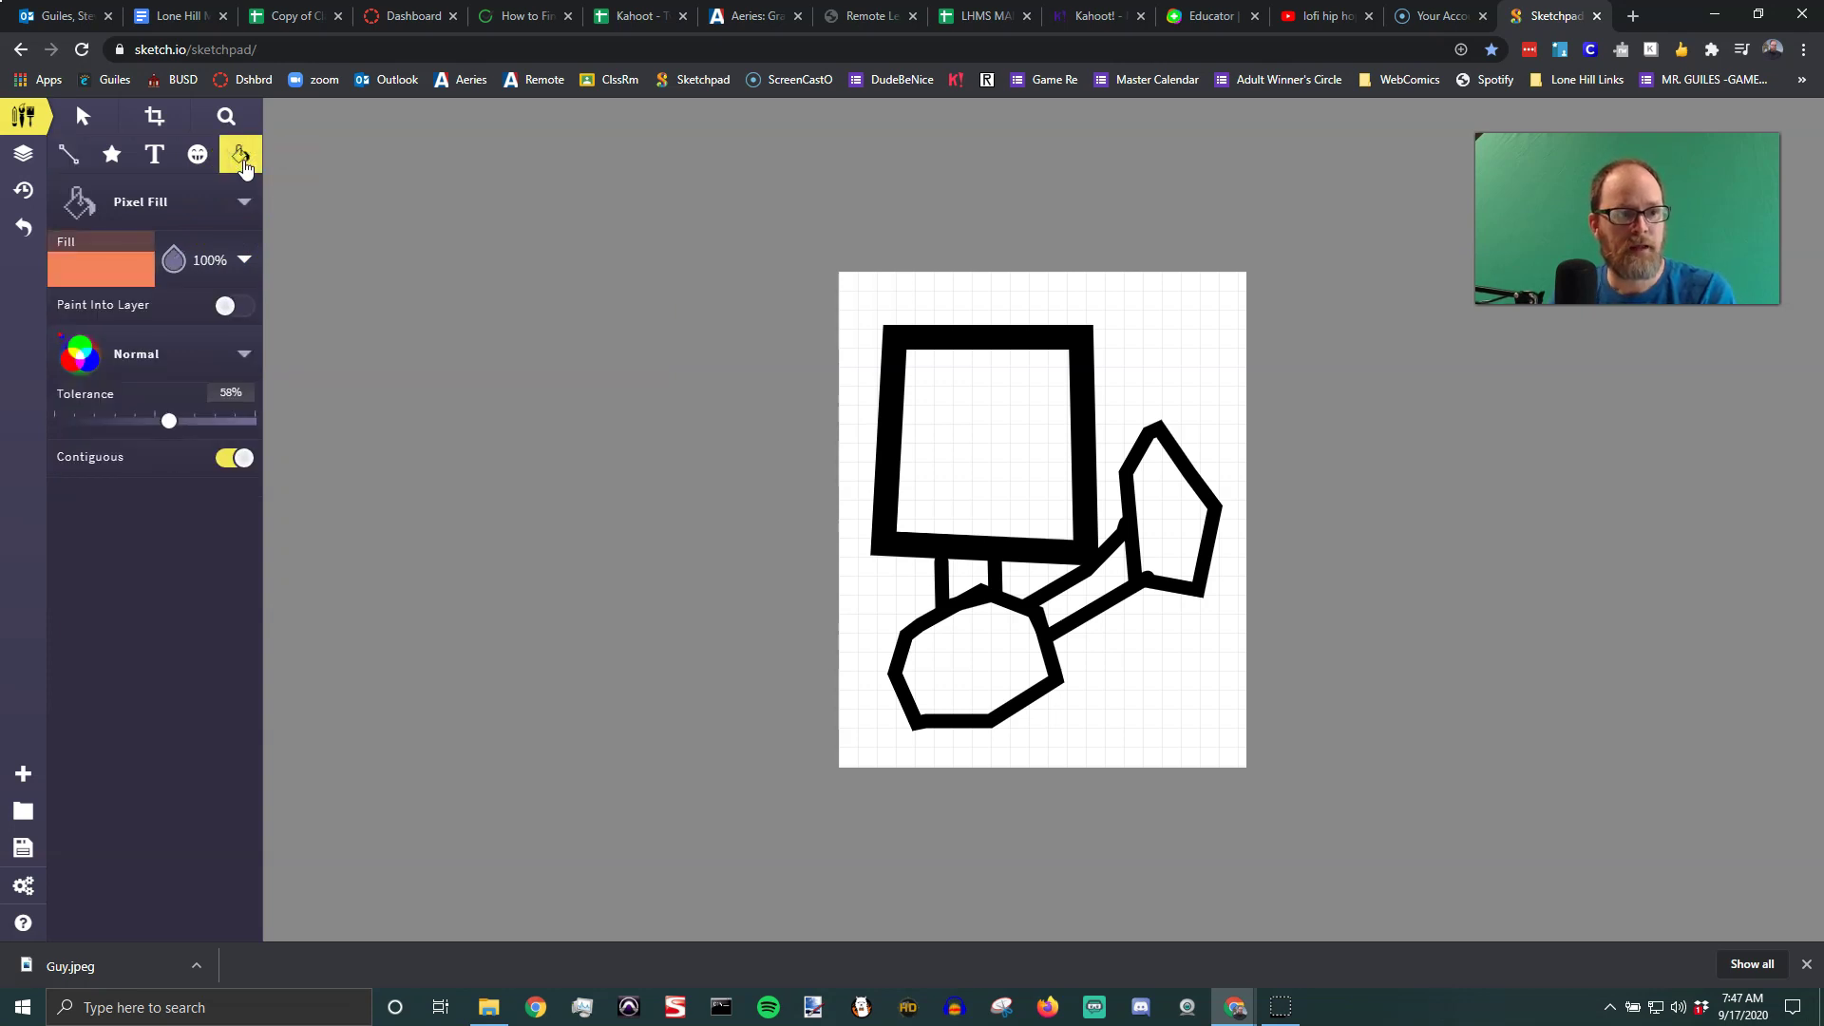
{"action": "left_click", "coordinate": [244, 202]}
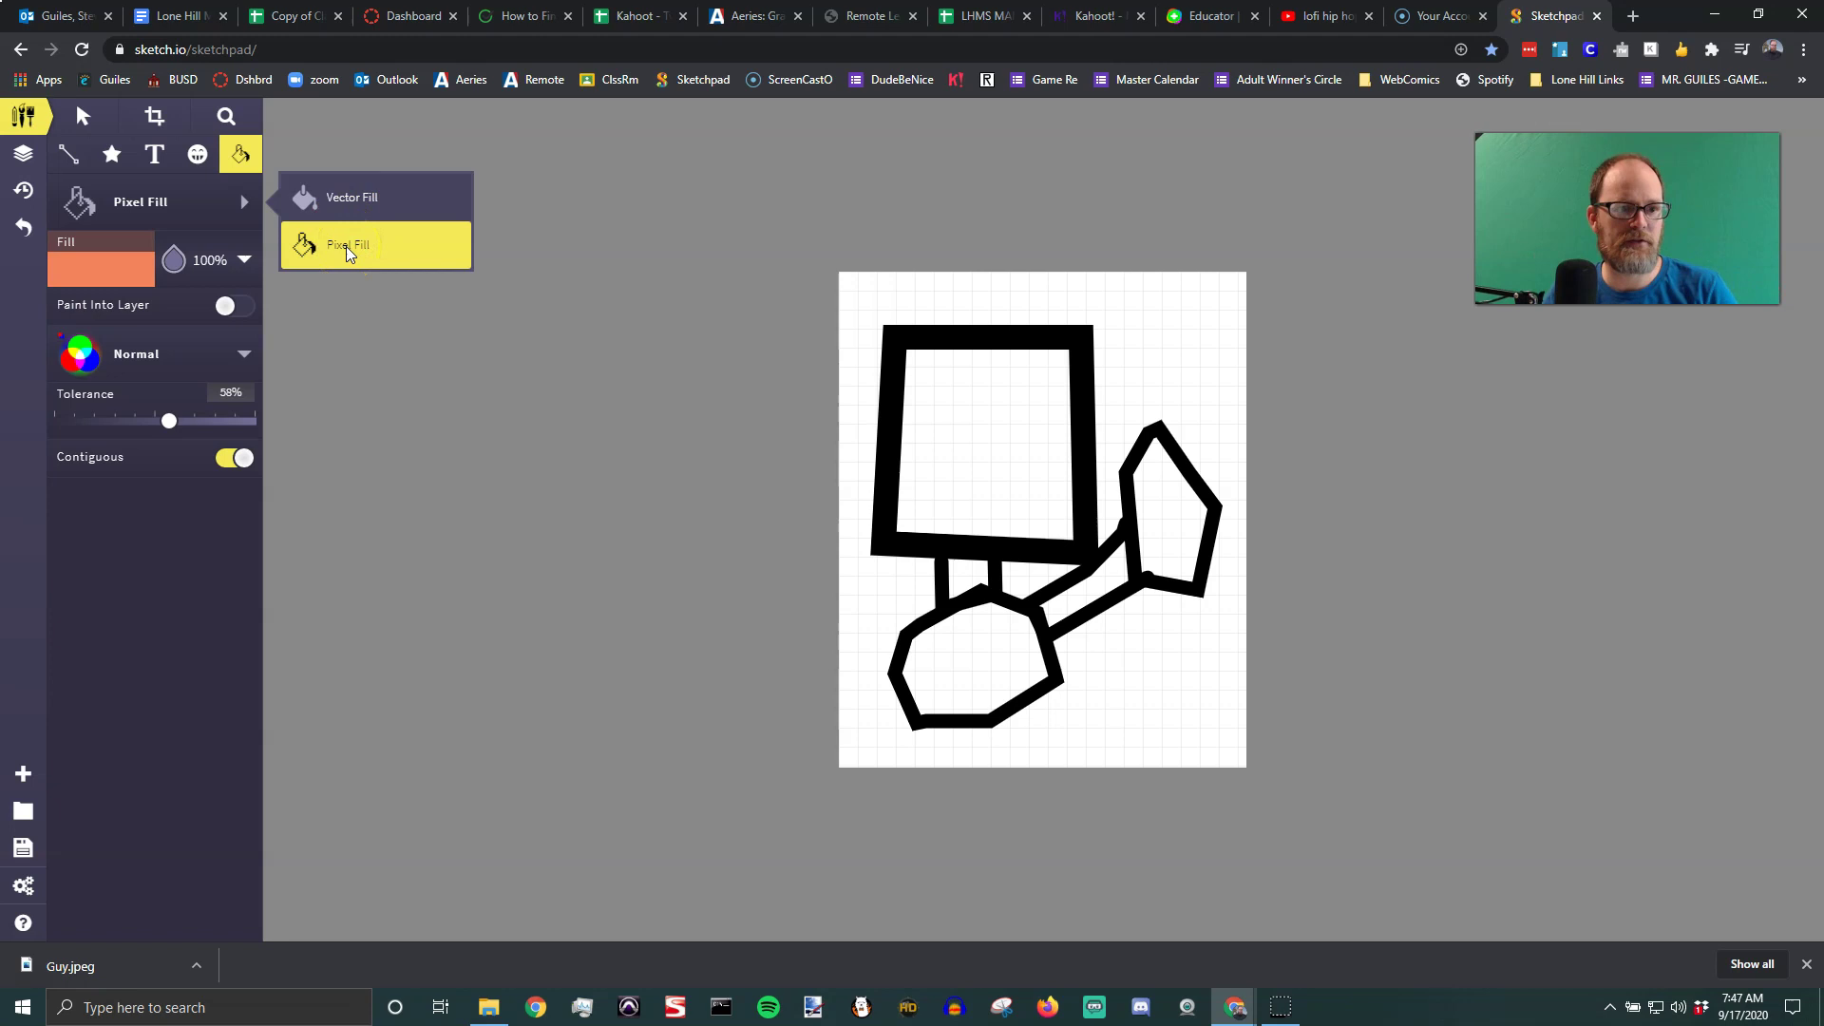
{"action": "left_click", "coordinate": [346, 247]}
{"action": "left_click", "coordinate": [998, 464]}
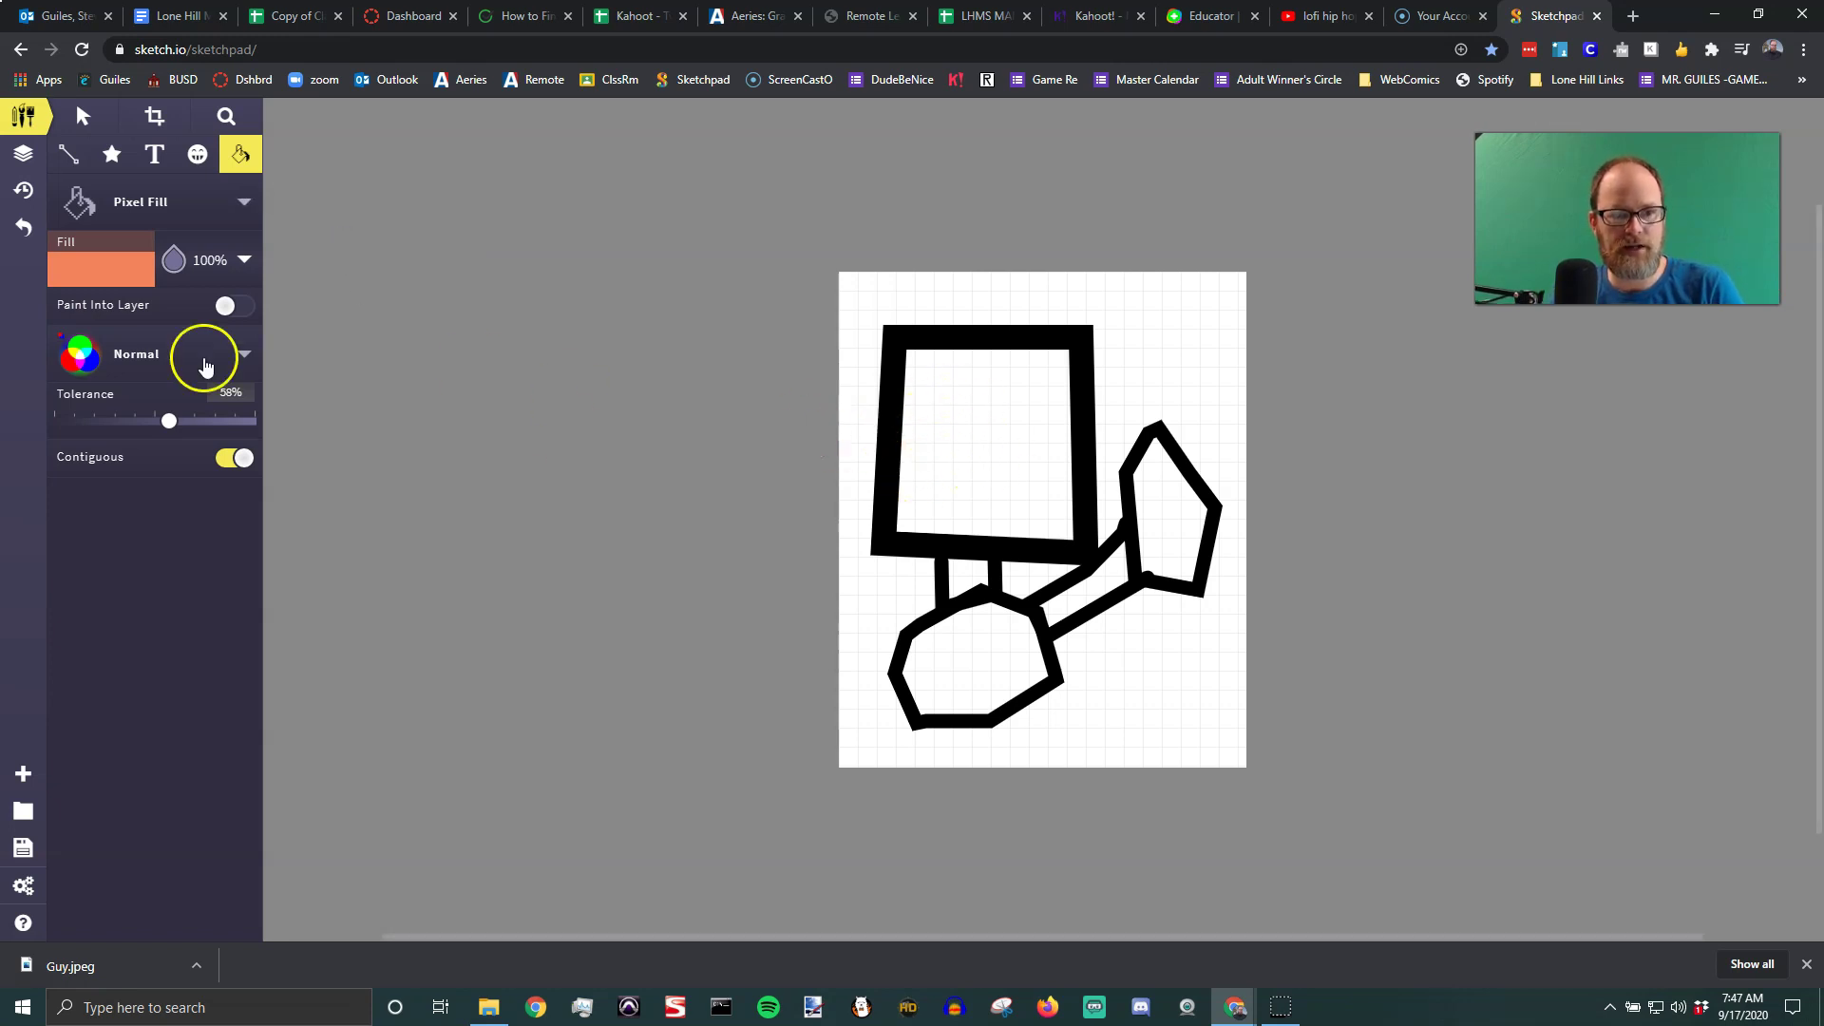
{"action": "left_click", "coordinate": [960, 442]}
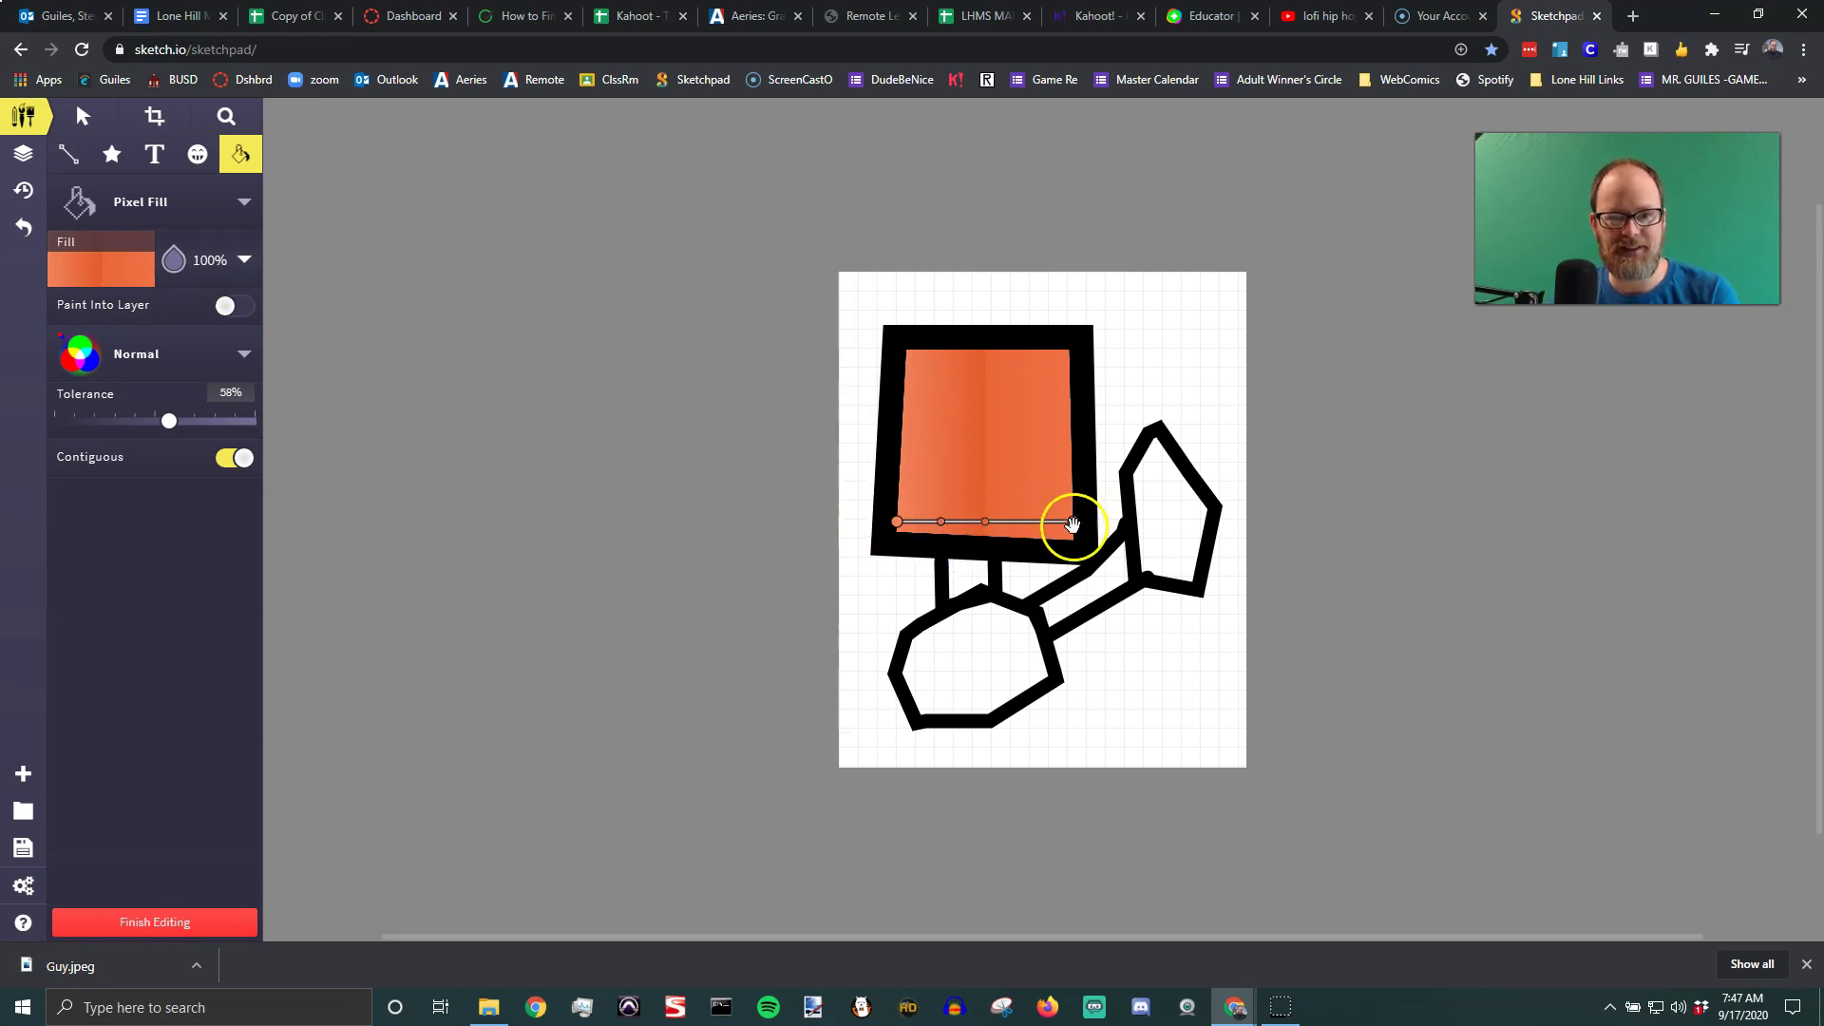
{"action": "mouse_move", "coordinate": [900, 520]}
{"action": "left_mouse_down"}
{"action": "mouse_move", "coordinate": [1002, 517]}
{"action": "mouse_move", "coordinate": [878, 506]}
{"action": "mouse_move", "coordinate": [910, 353]}
{"action": "left_mouse_up"}
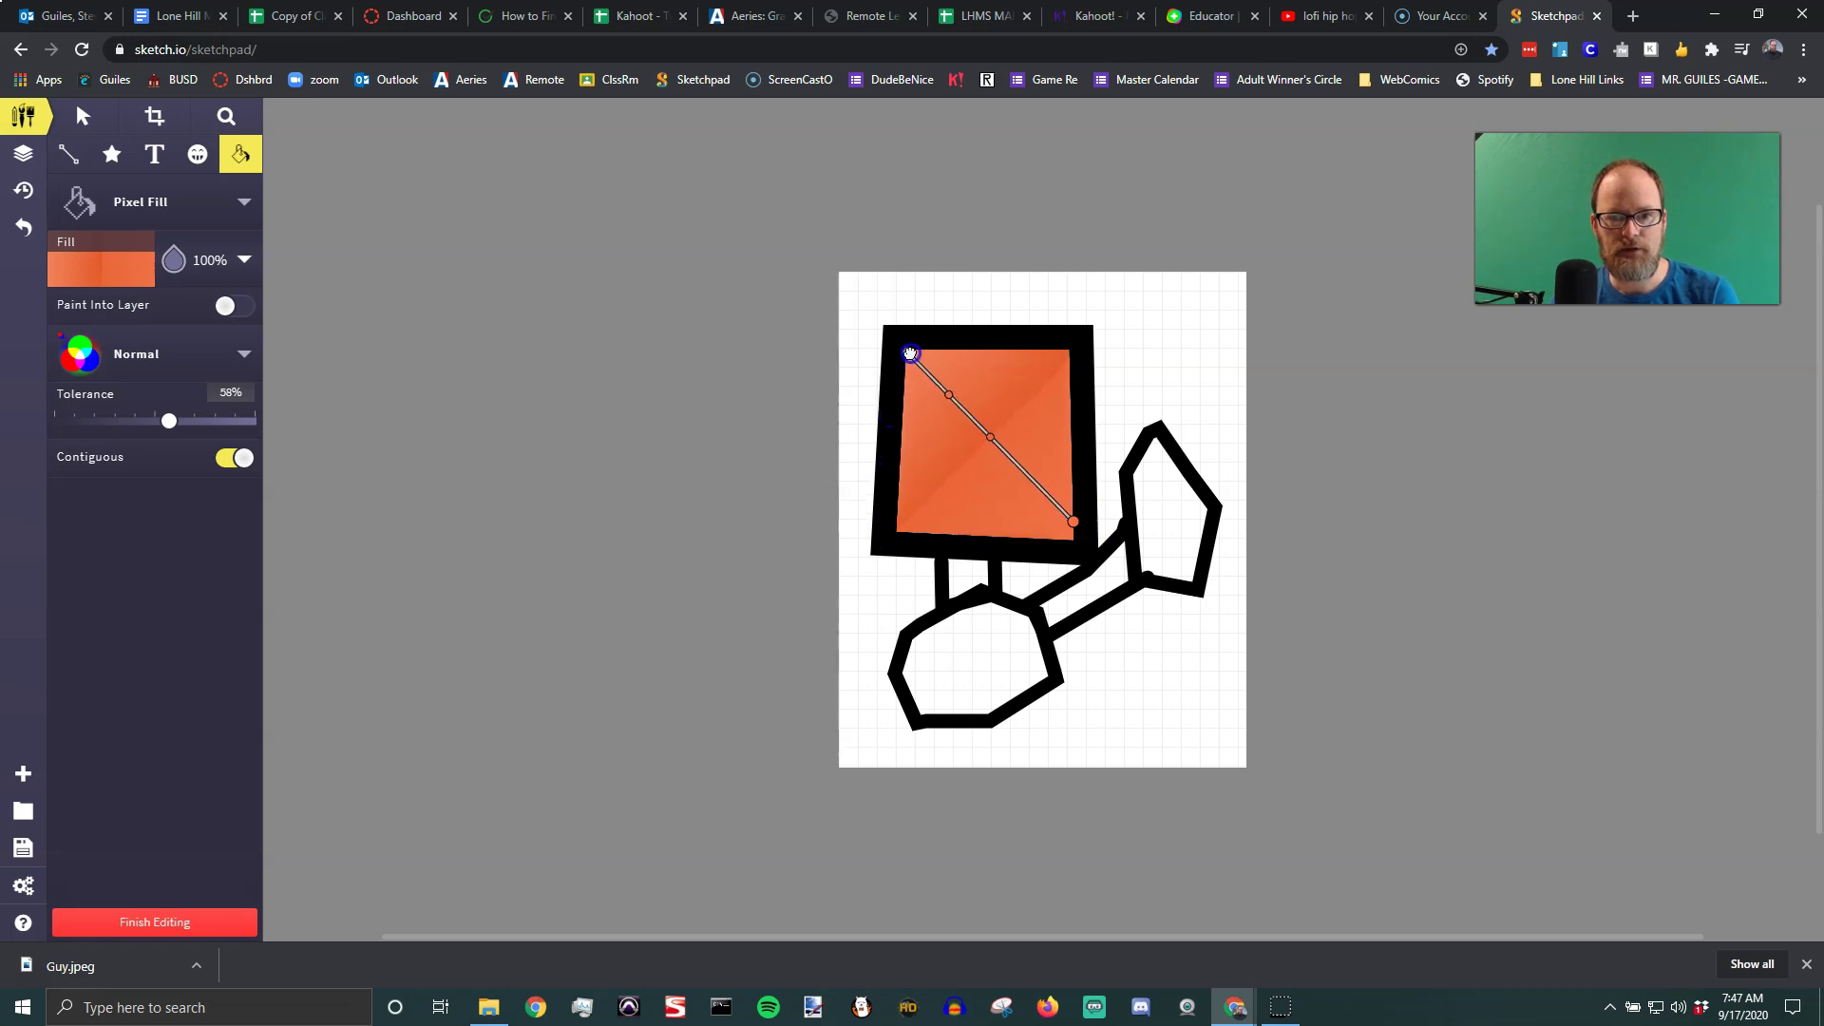
{"action": "left_click_drag", "start_coordinate": [1073, 521], "coordinate": [1080, 539]}
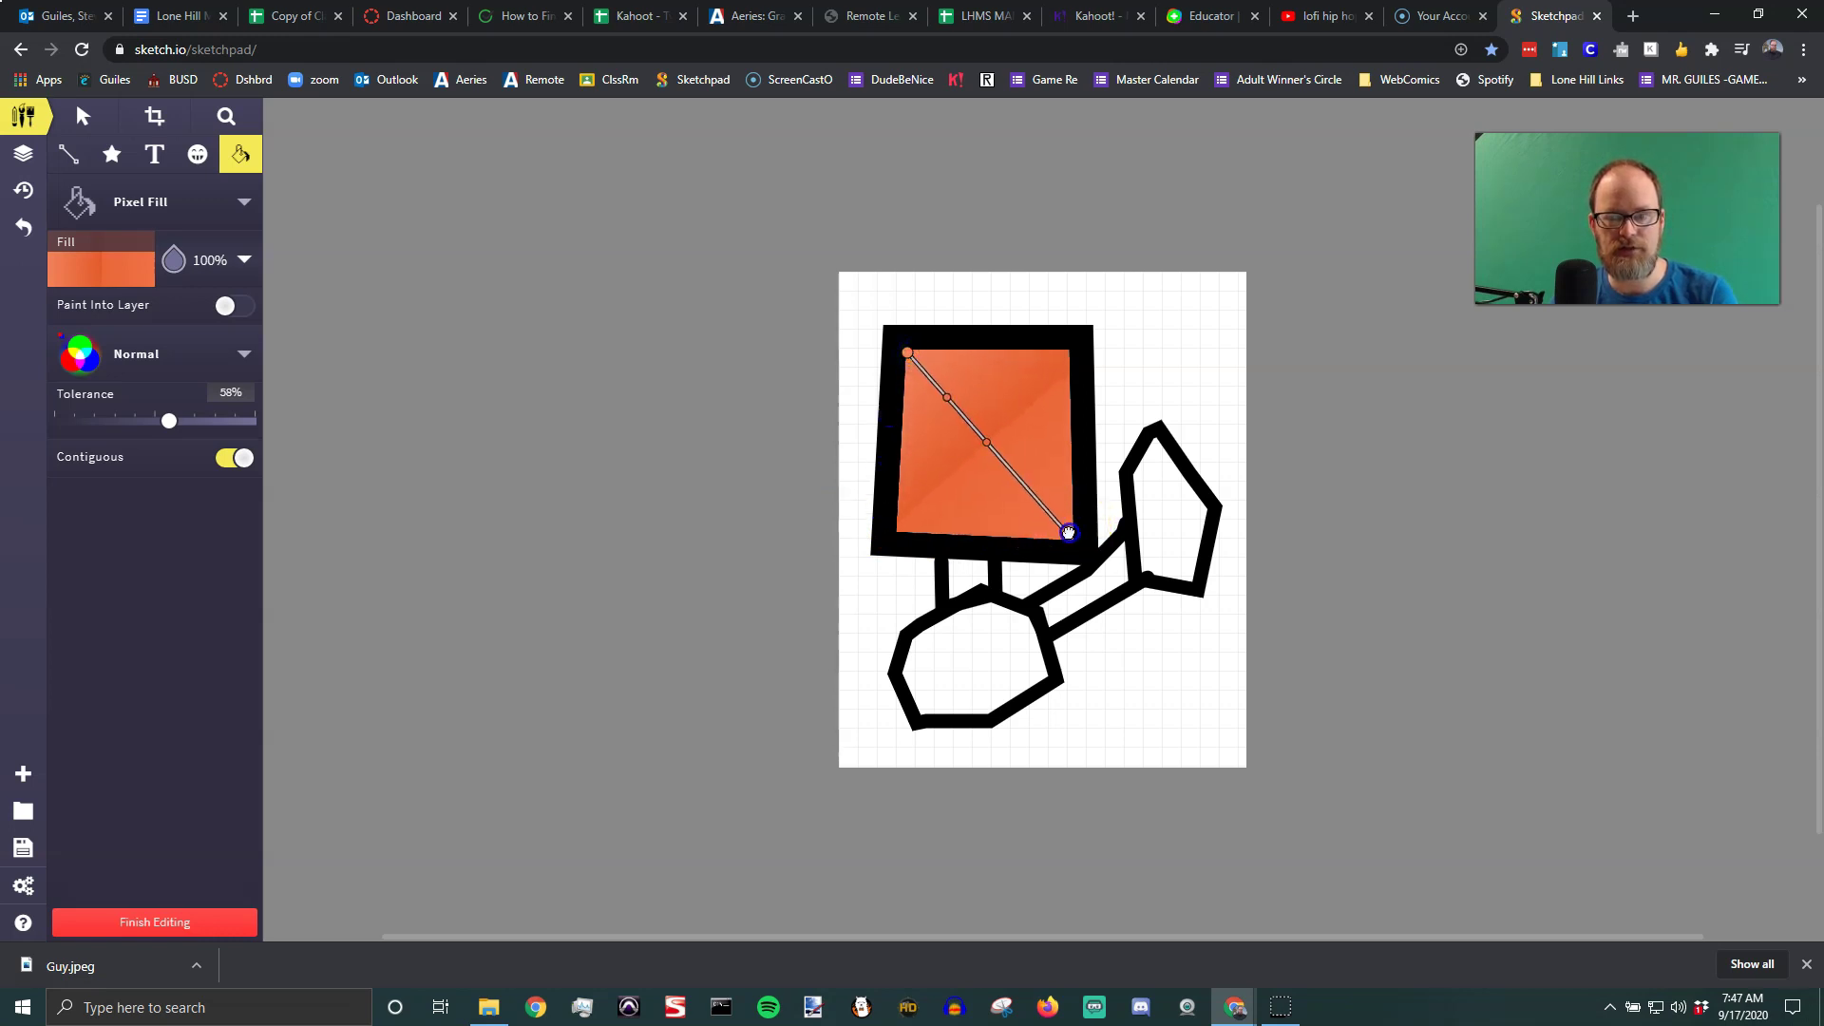
Try blue-pink-yellow and black-red-yellow gradient presets, then commit the orange fill
{"action": "left_click", "coordinate": [114, 275]}
{"action": "left_click", "coordinate": [358, 322]}
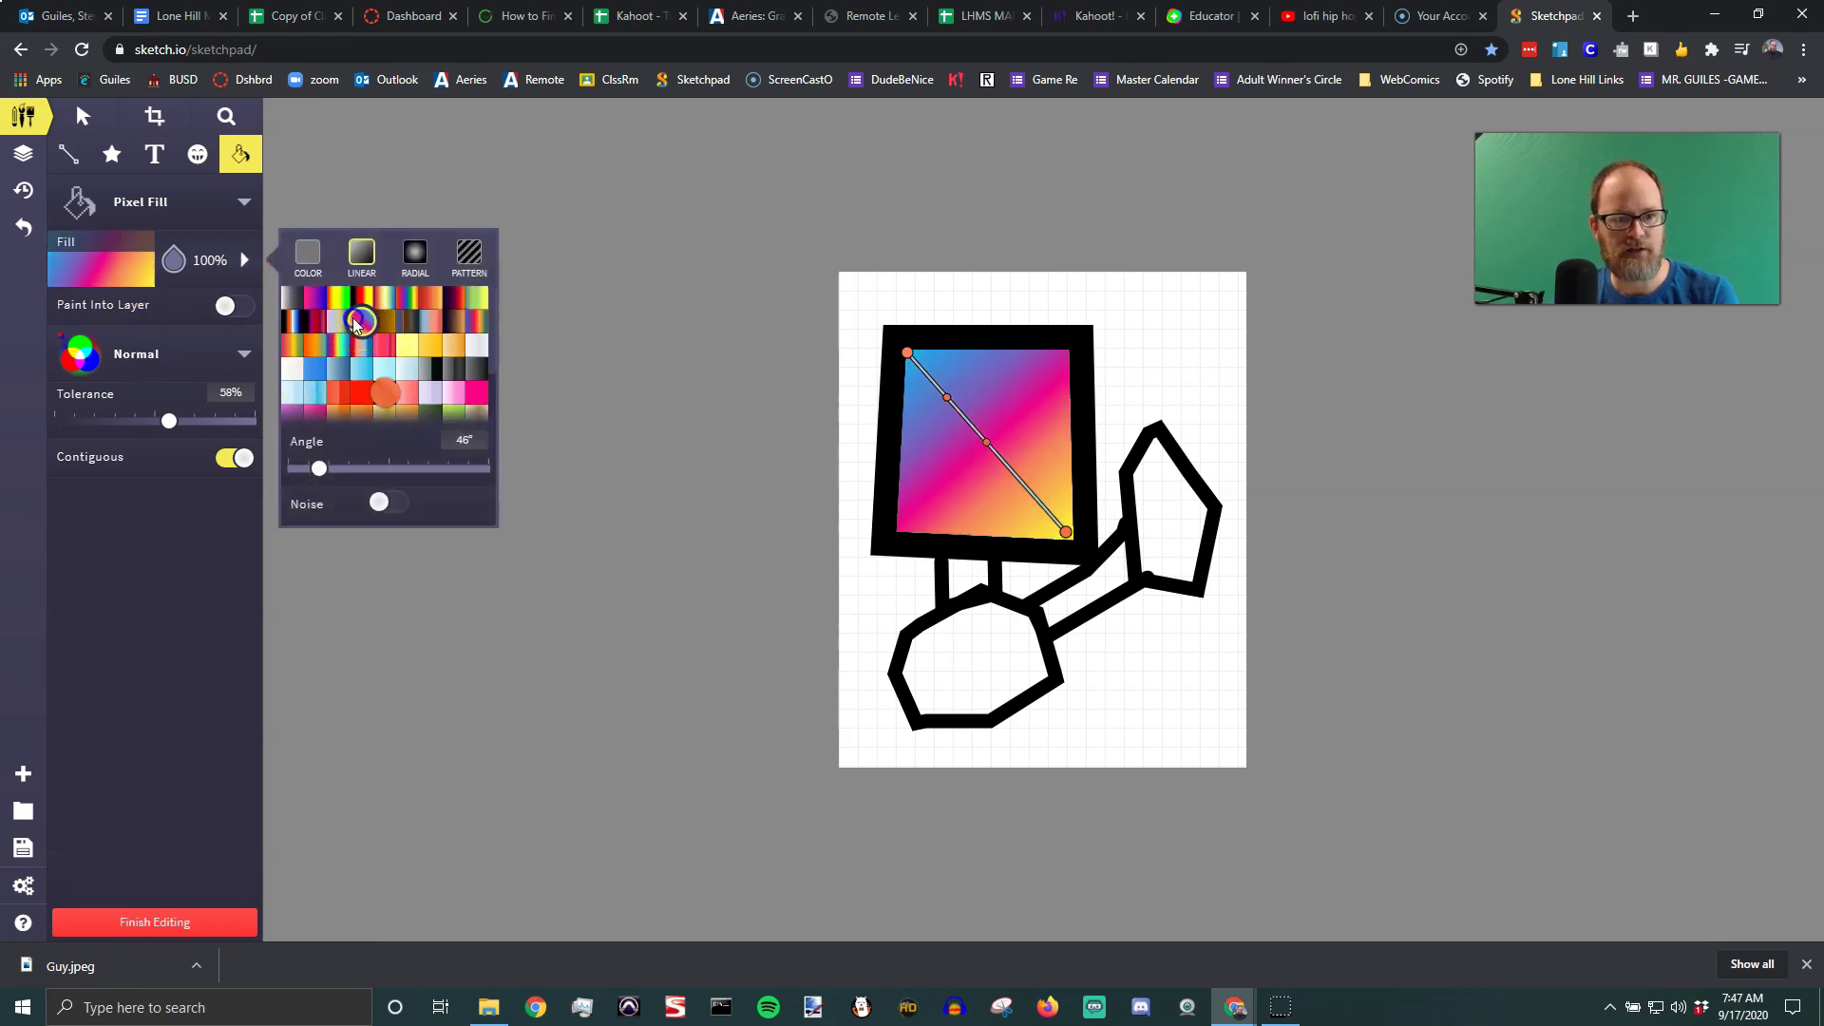
{"action": "left_click", "coordinate": [362, 300]}
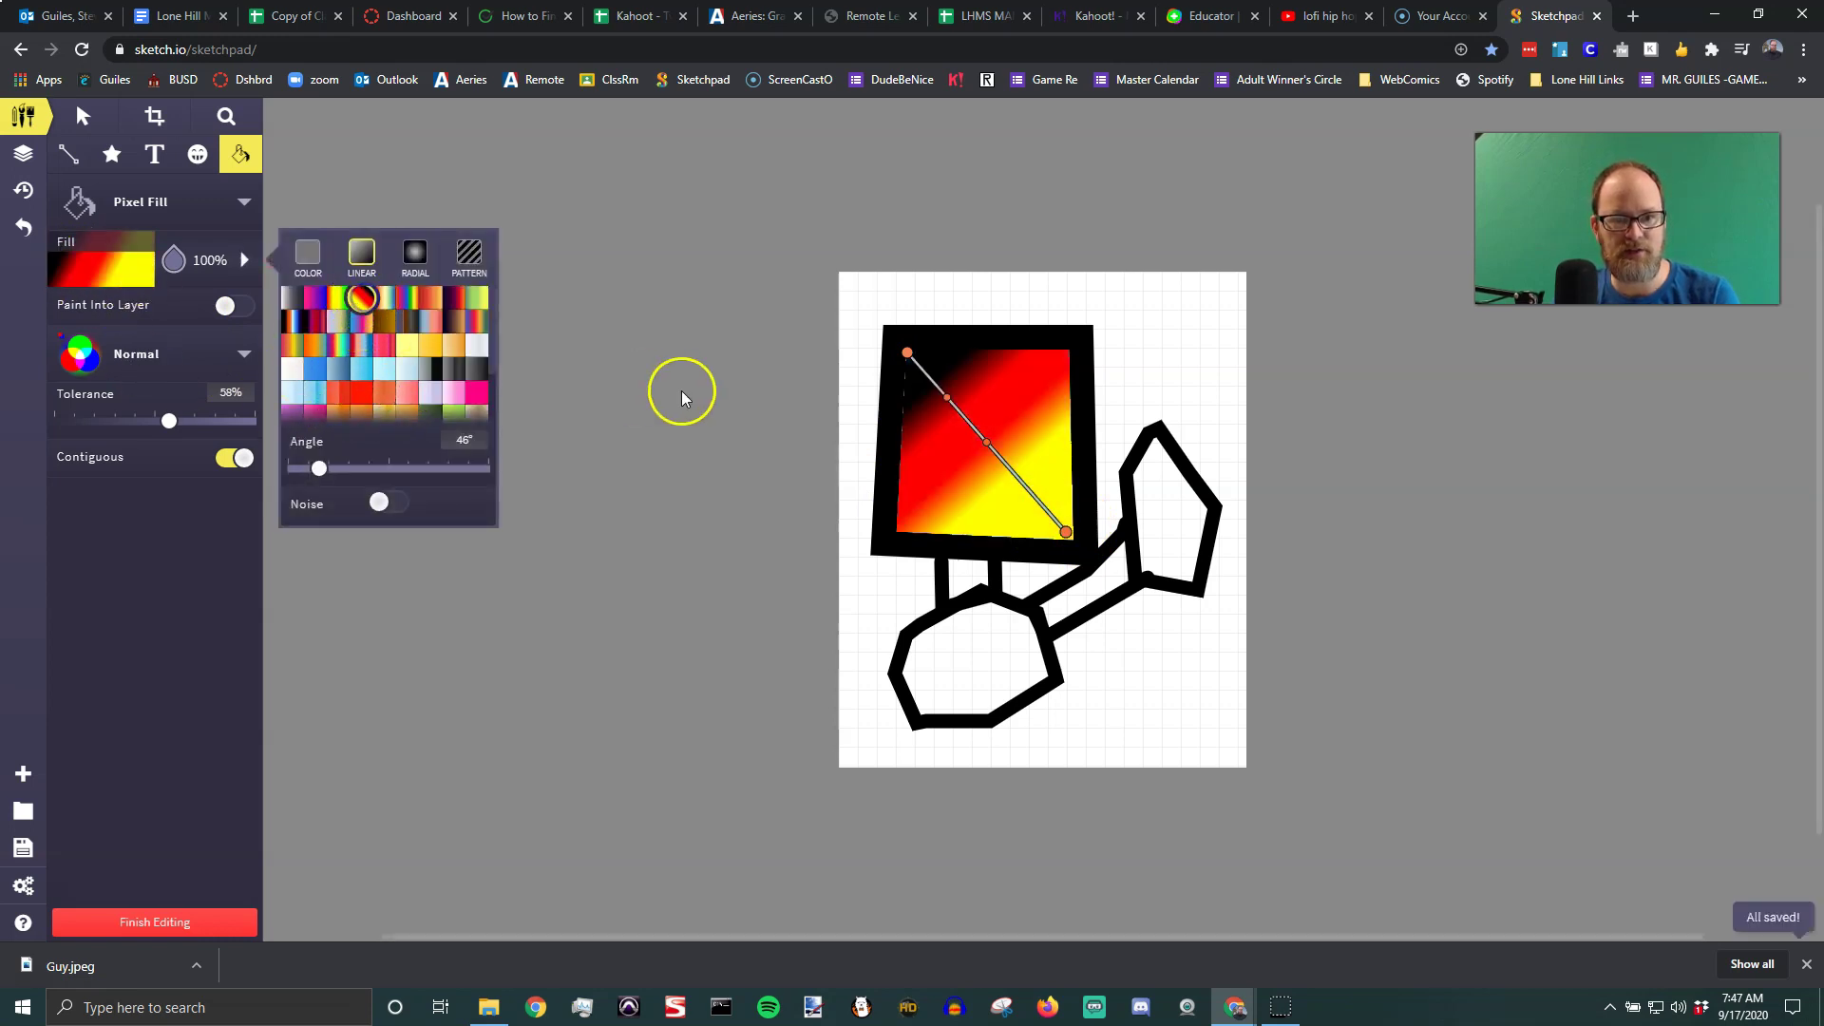
{"action": "left_click", "coordinate": [934, 375]}
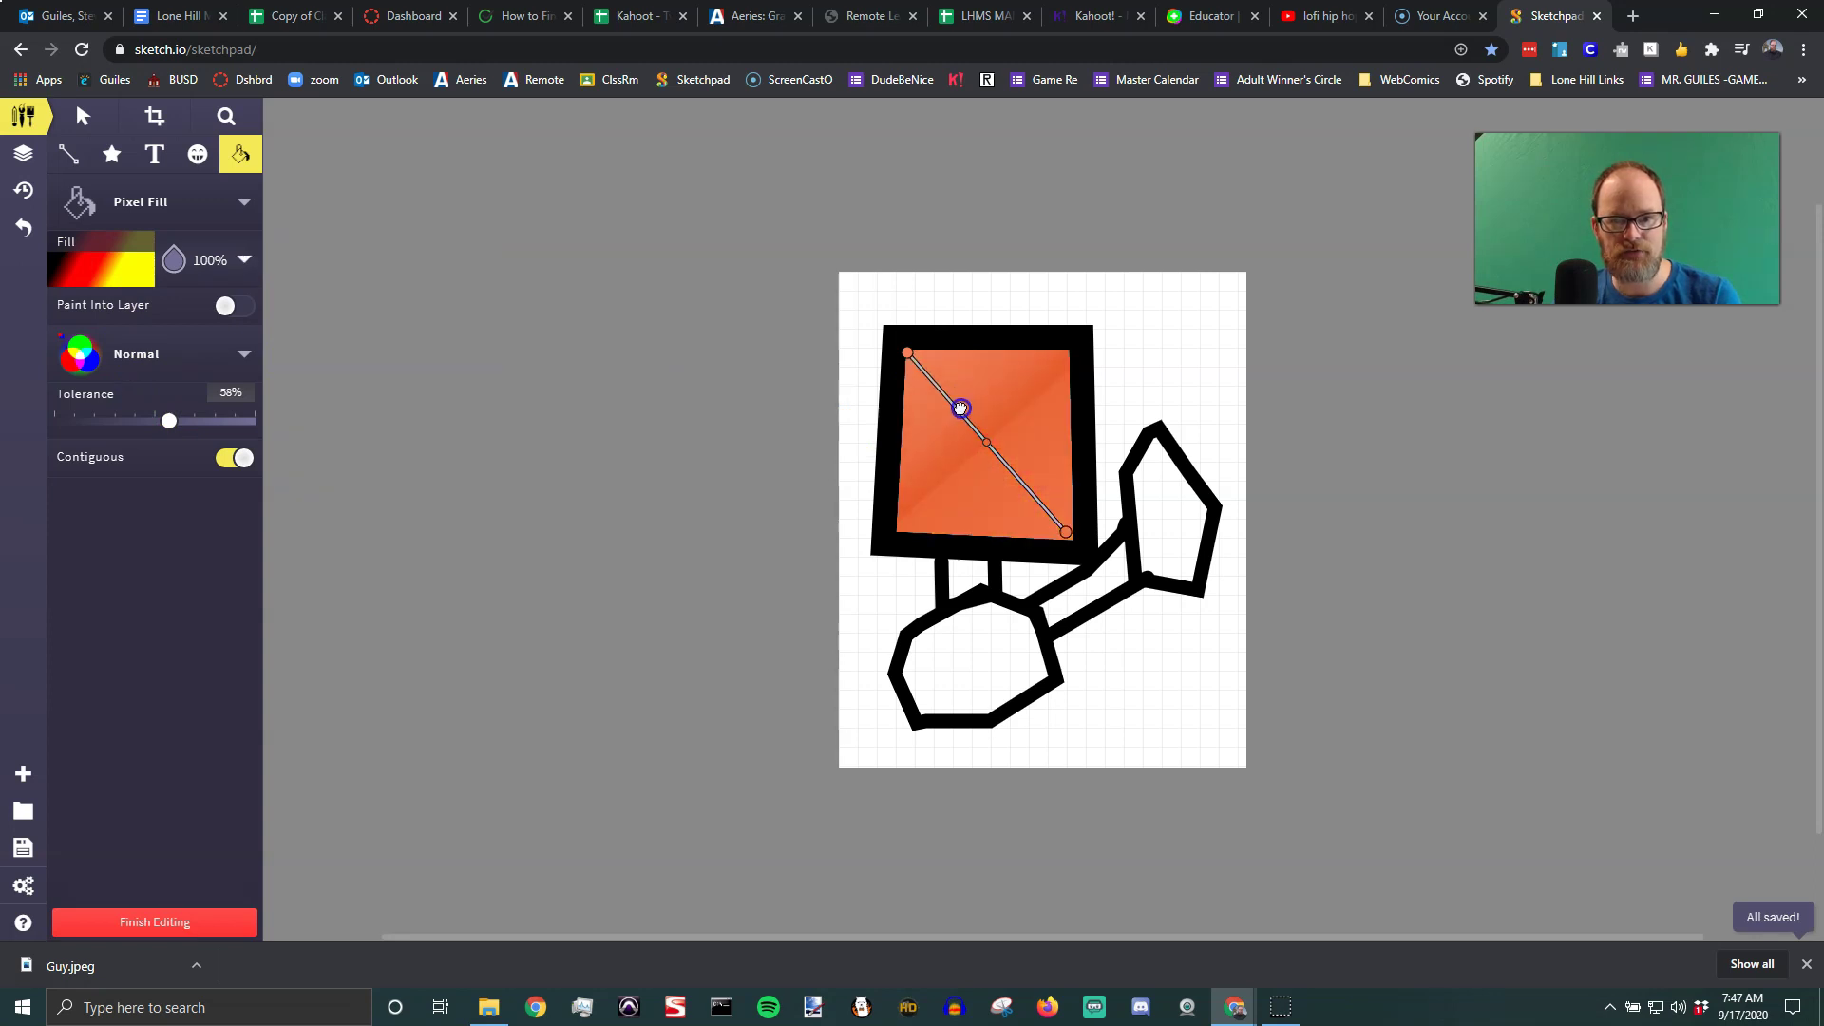
{"action": "left_click_drag", "start_coordinate": [984, 431], "coordinate": [970, 423]}
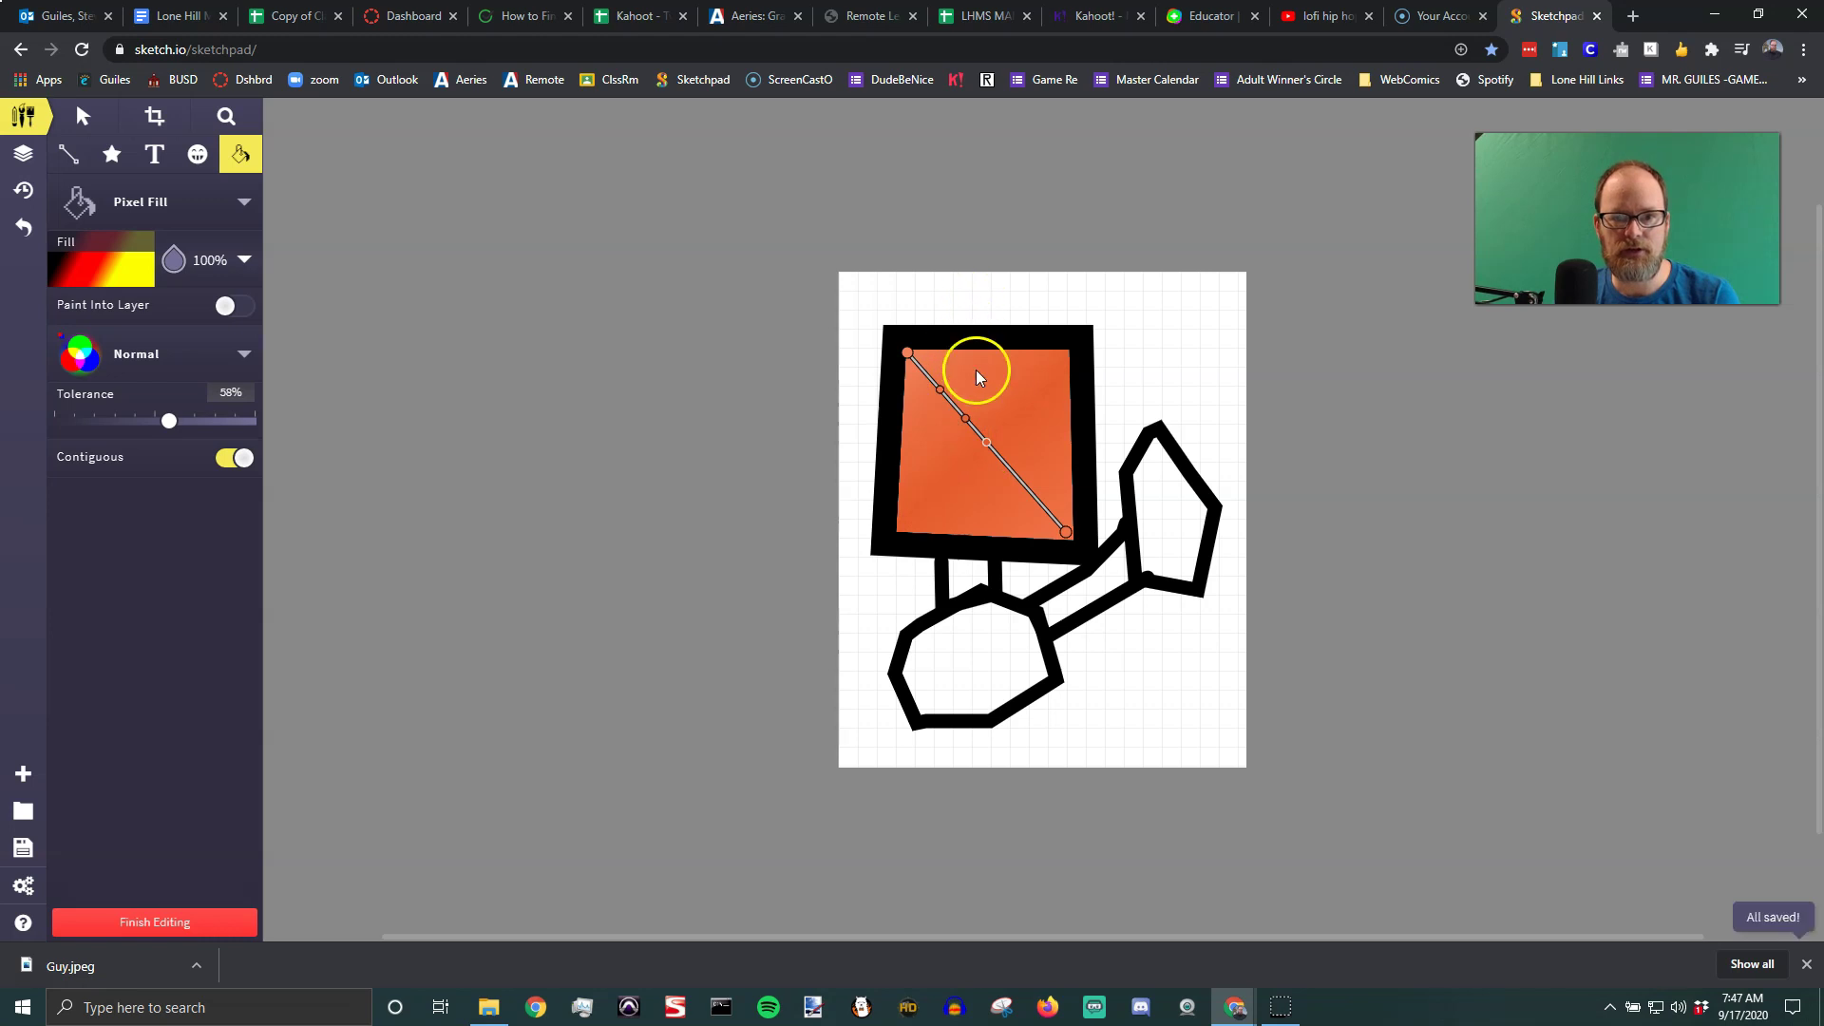
{"action": "left_click", "coordinate": [956, 398]}
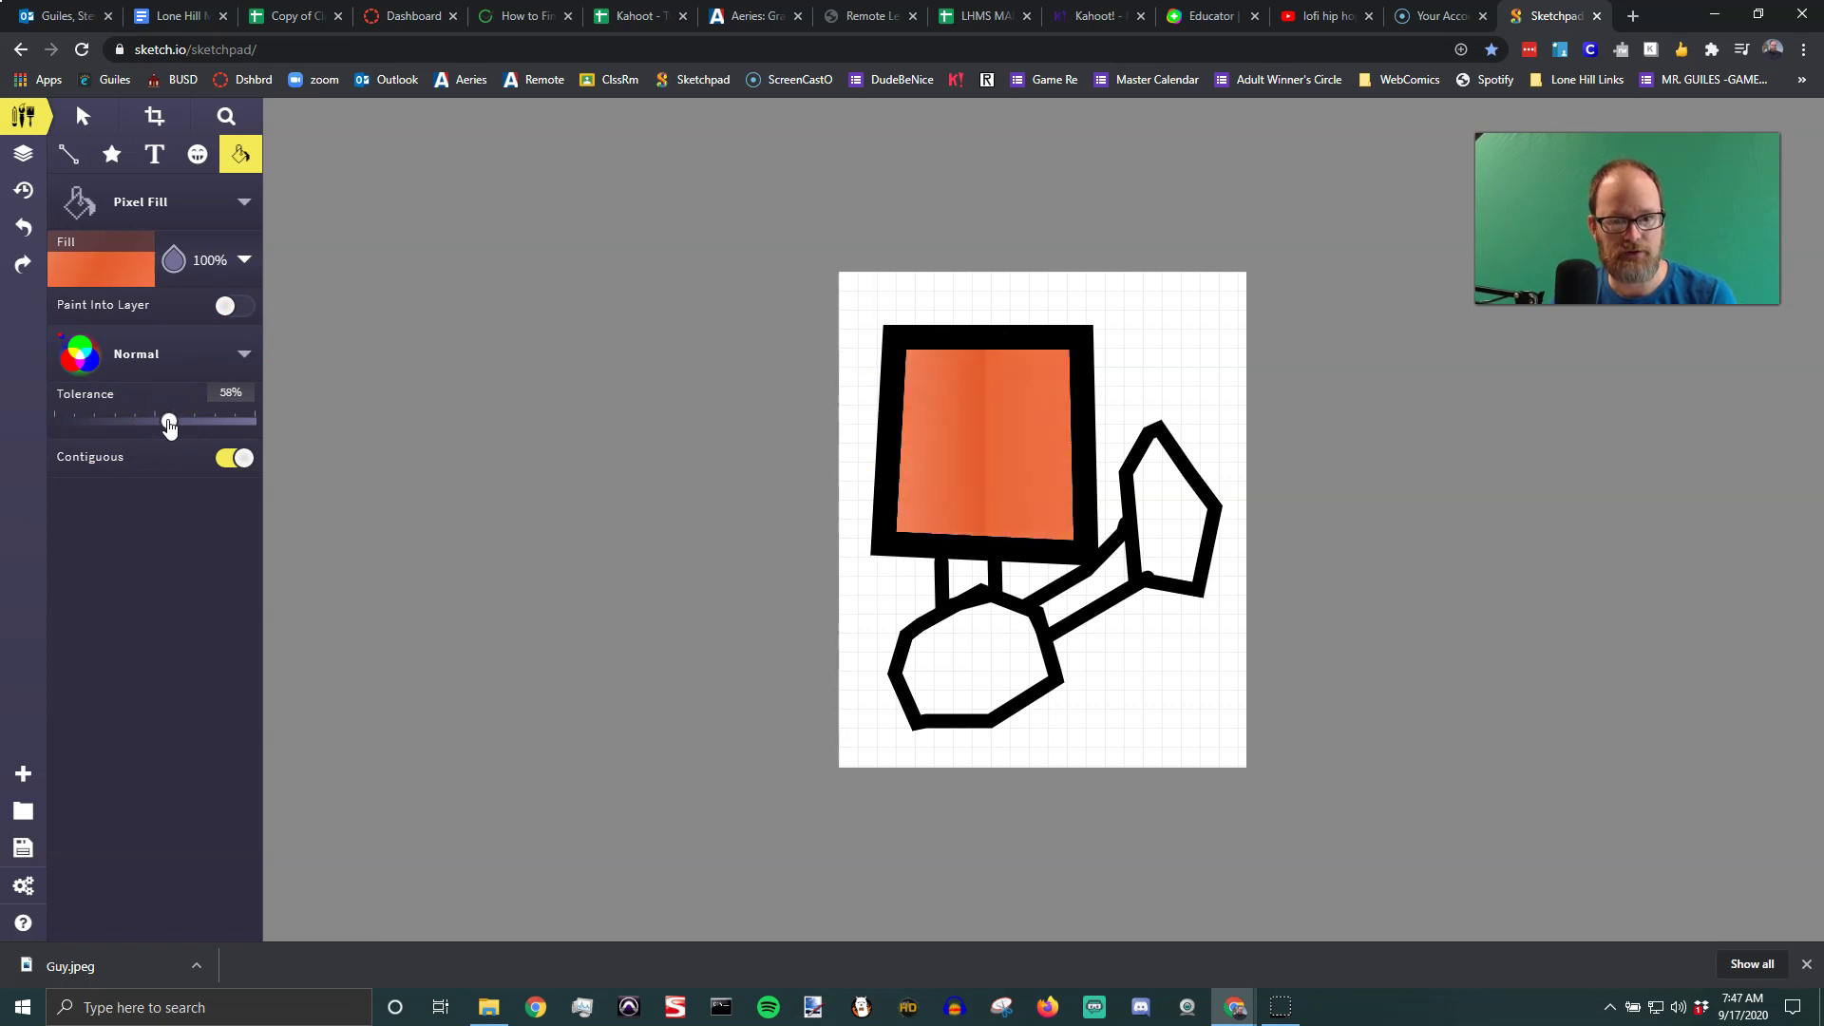
Undo the orange fill, retry it, and reset fill tolerance to 58%, leaving the square white
{"action": "left_click", "coordinate": [169, 424]}
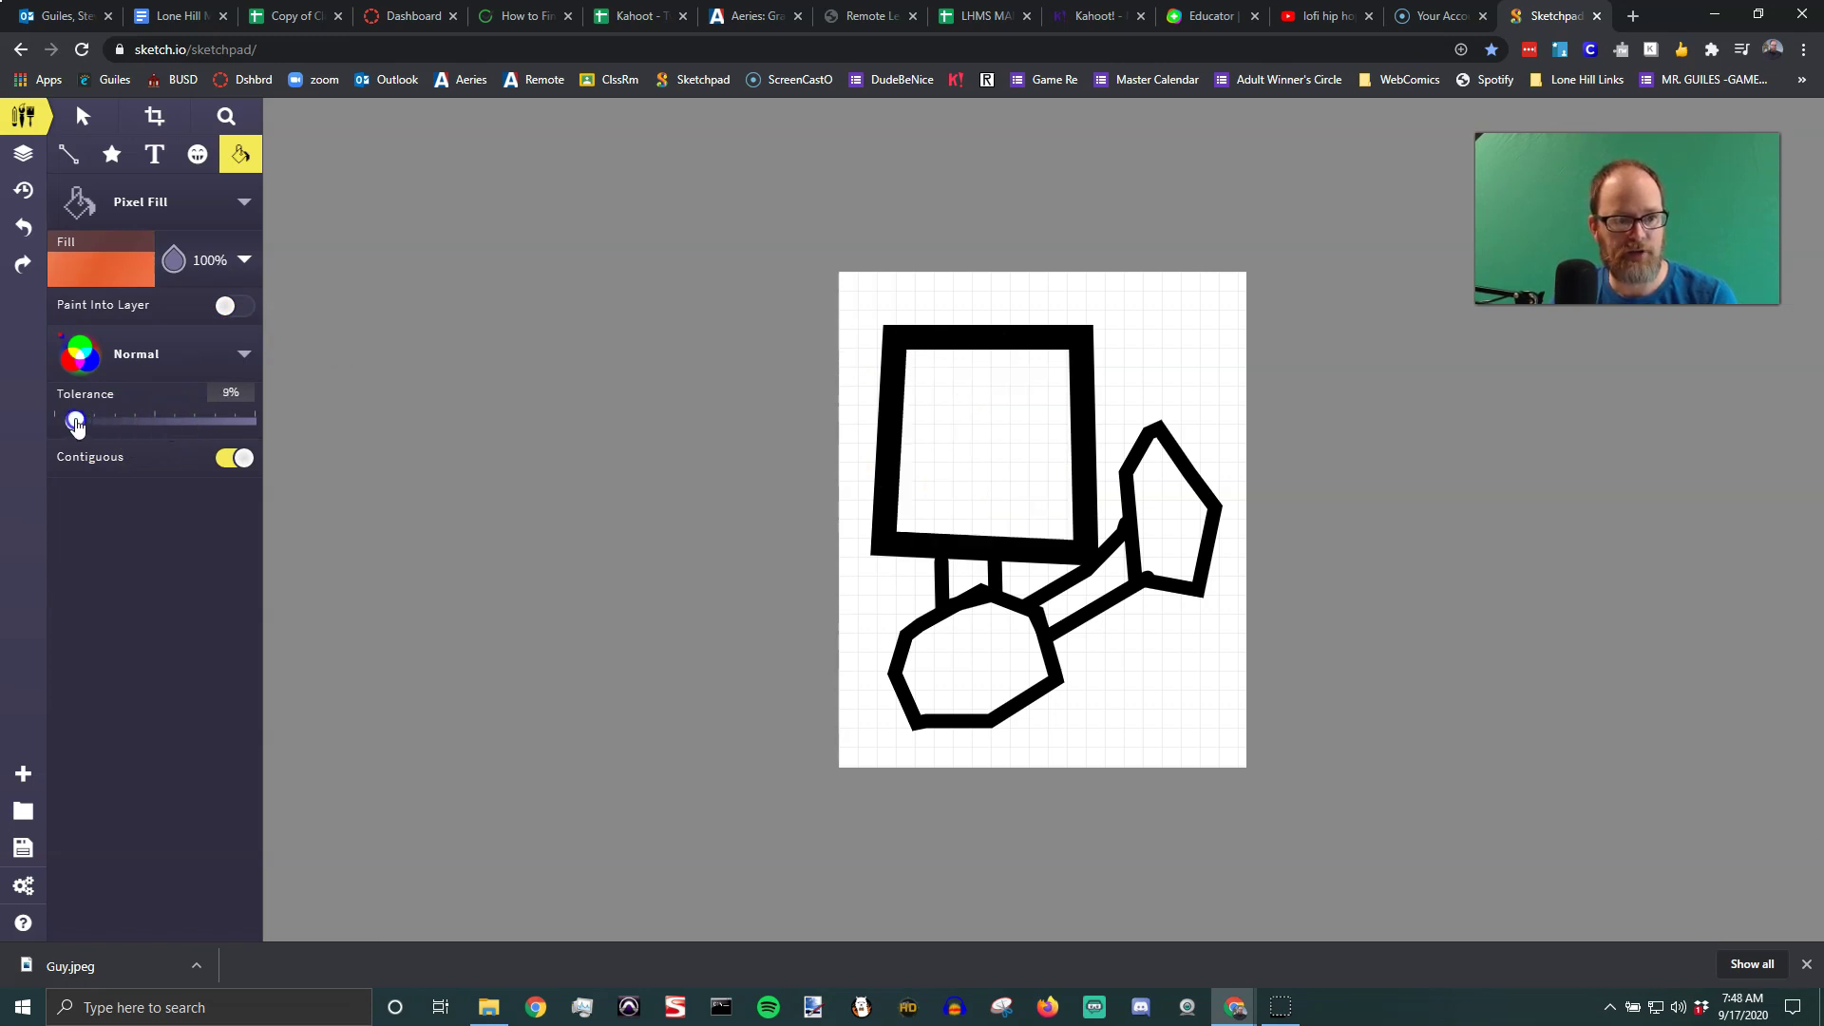
{"action": "left_click", "coordinate": [985, 420]}
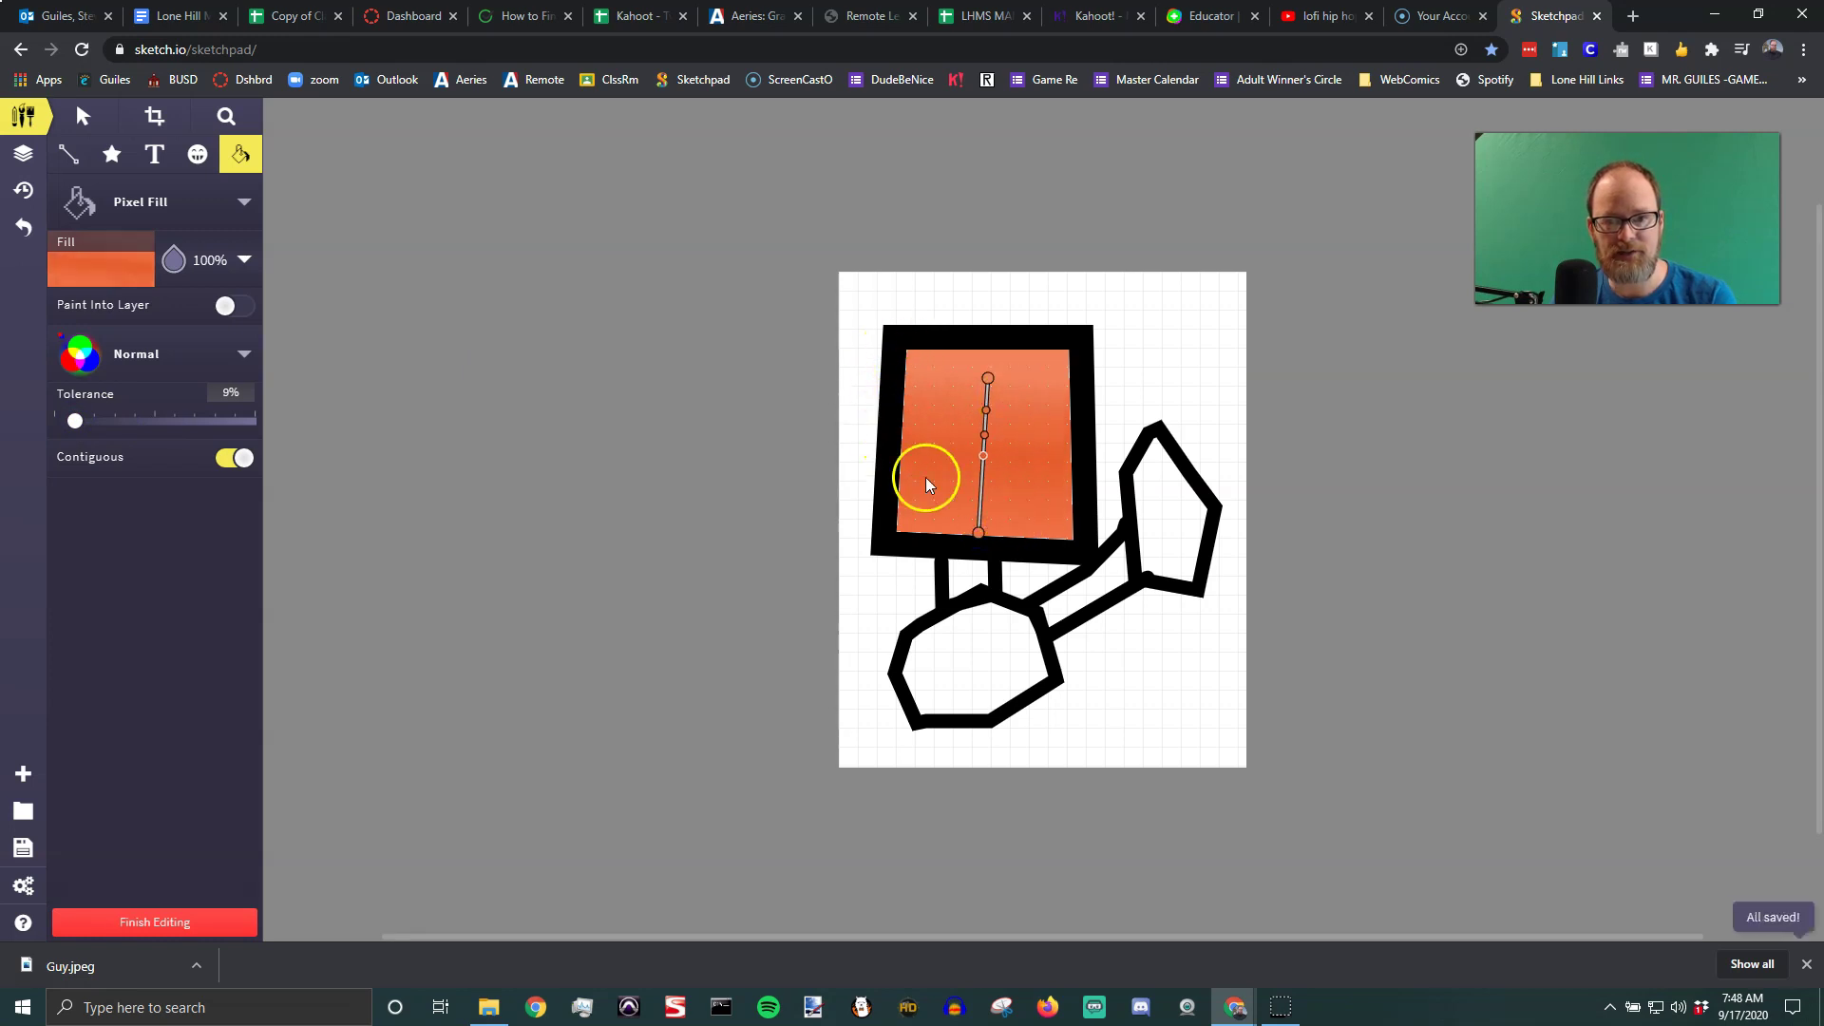
{"action": "left_click", "coordinate": [81, 424]}
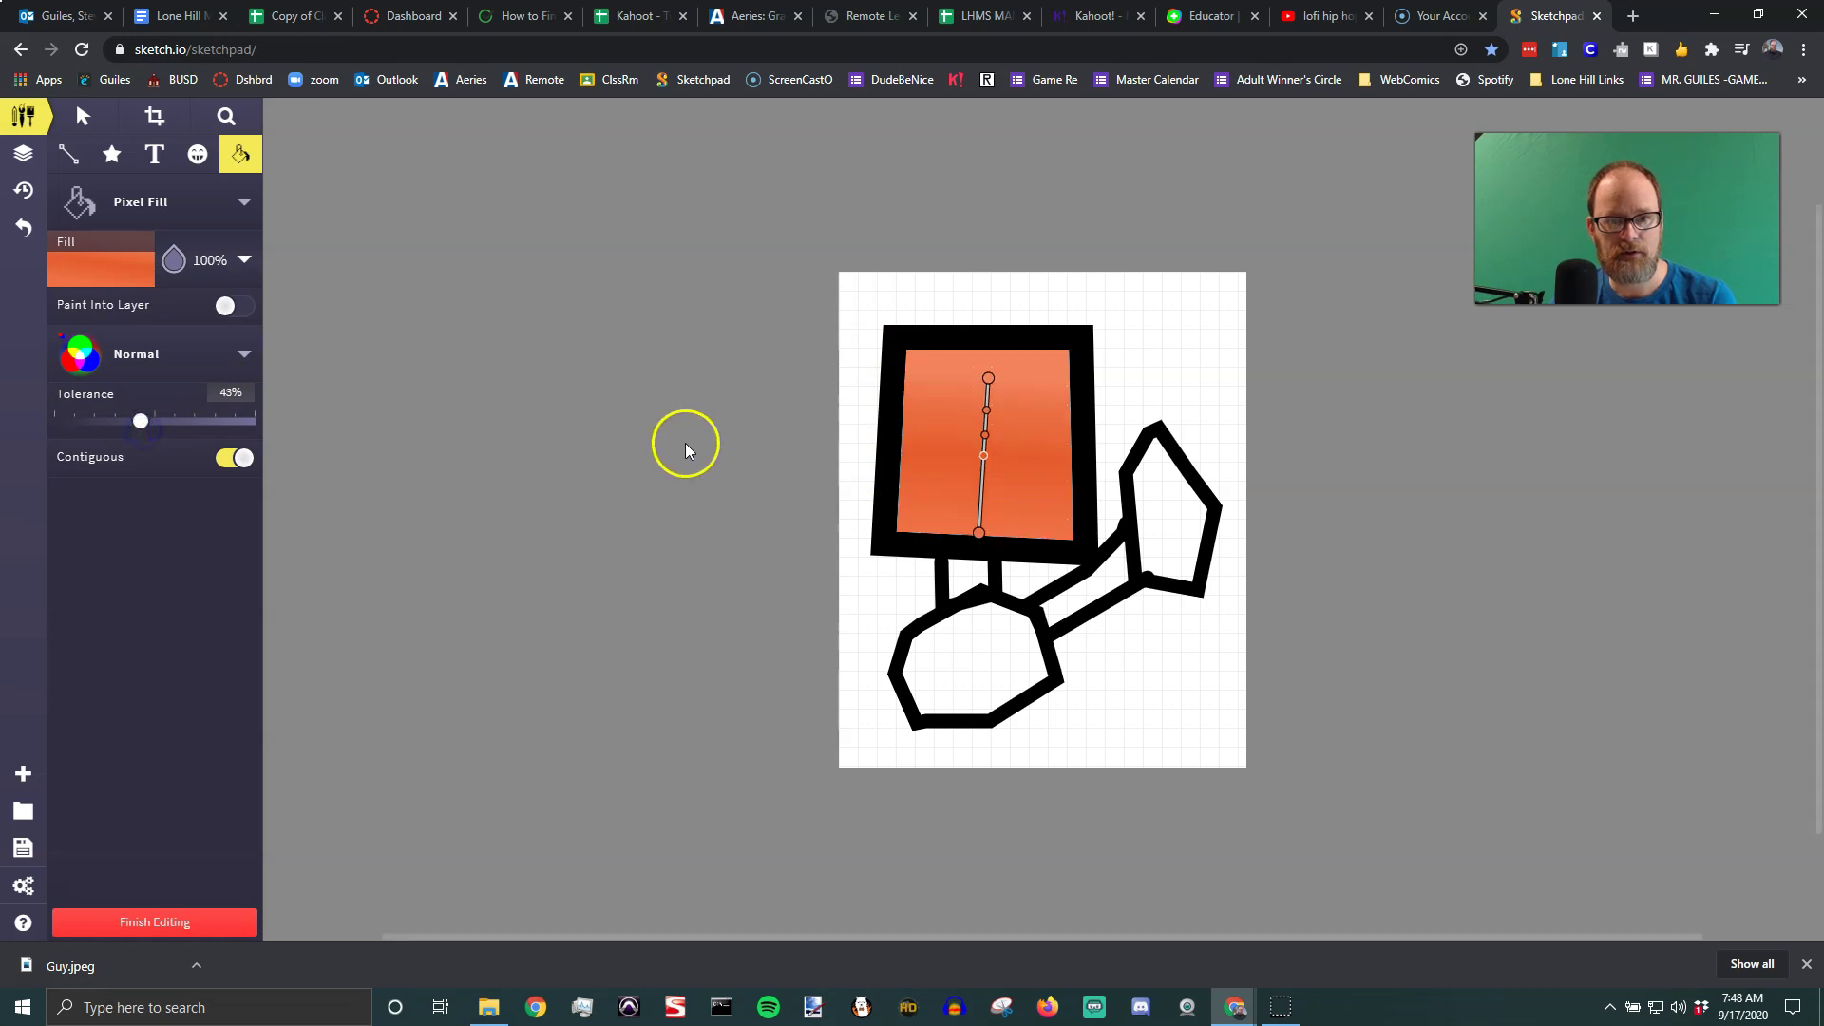
{"action": "left_click_drag", "start_coordinate": [141, 421], "coordinate": [168, 420]}
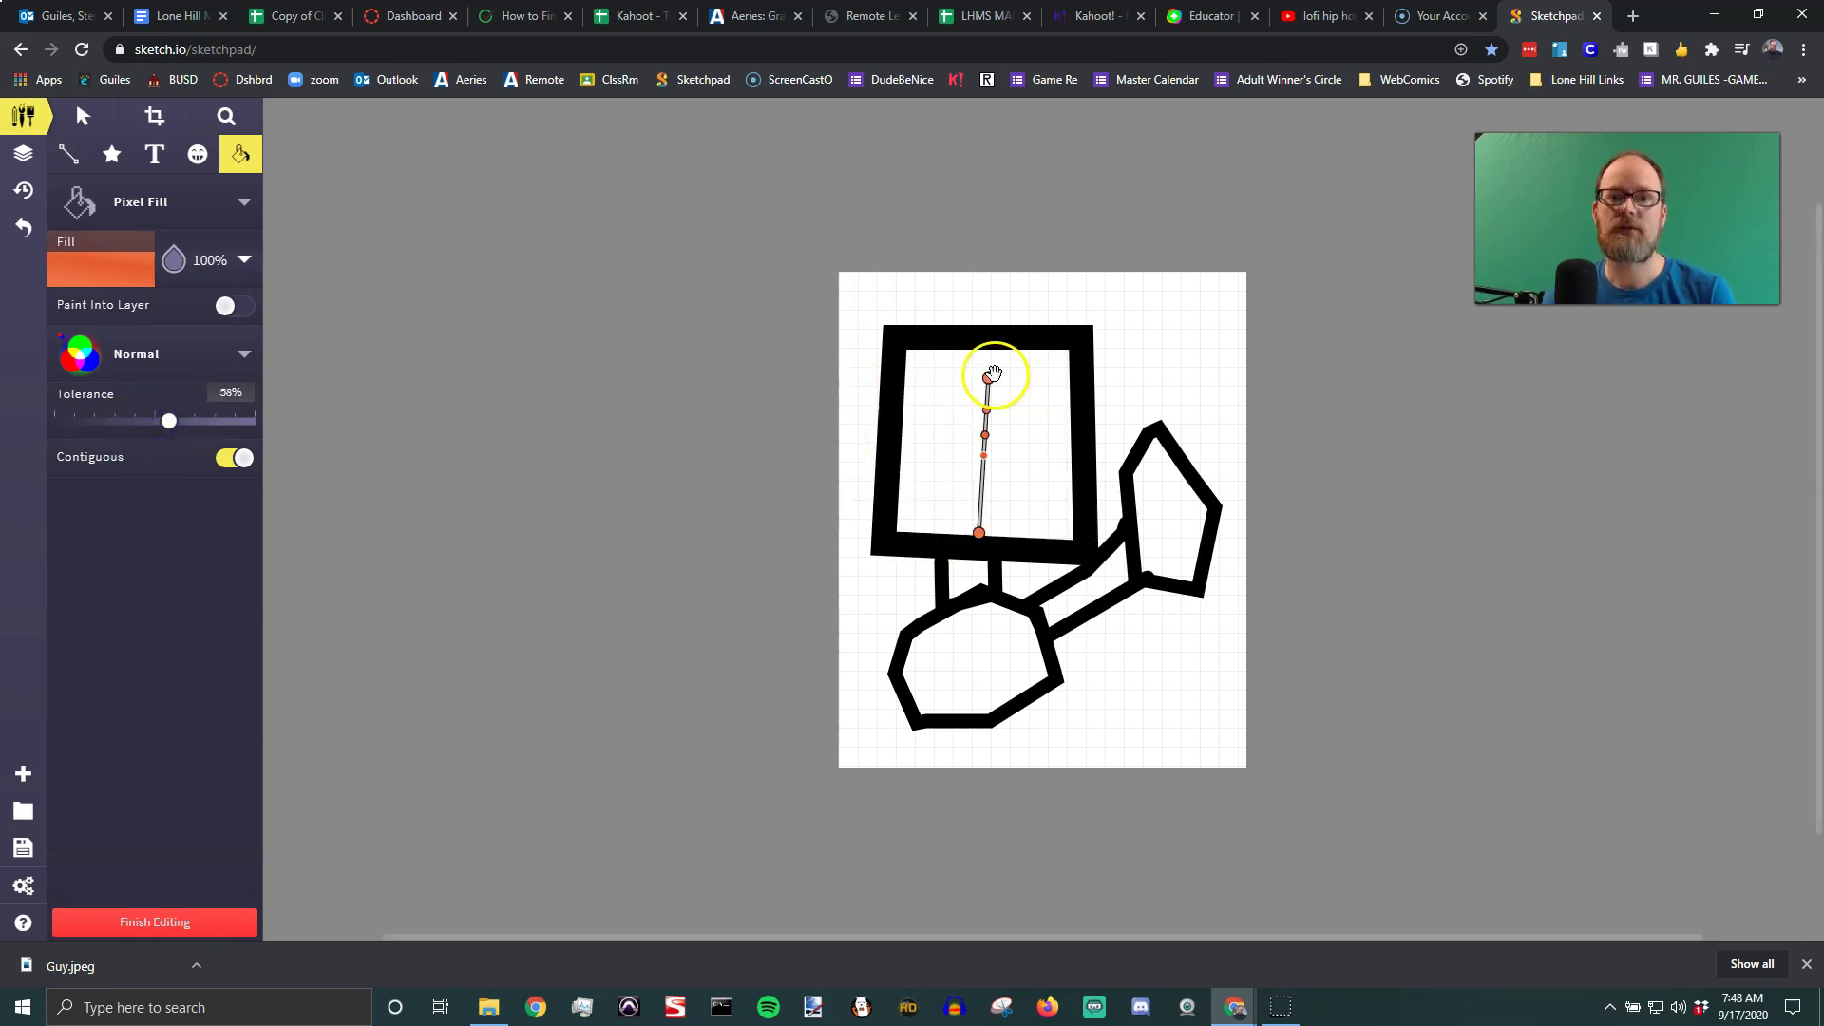
{"action": "left_click", "coordinate": [944, 378]}
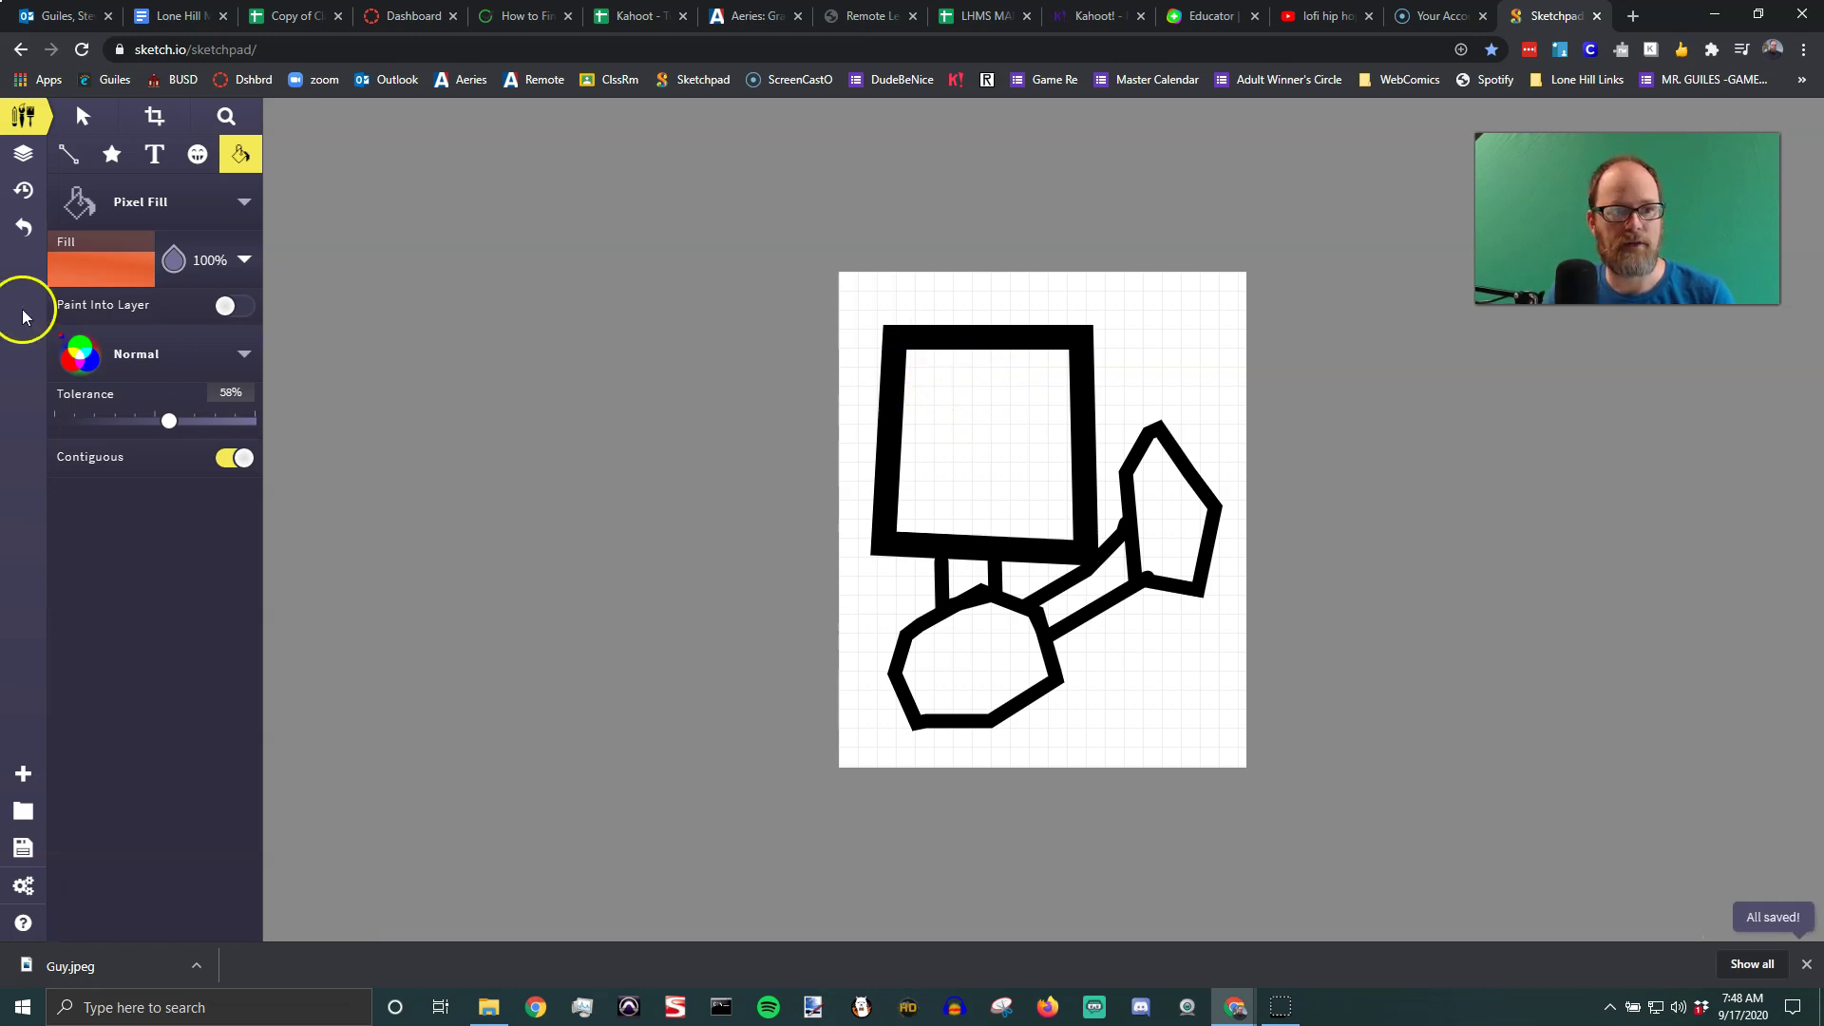
Fill the square, hexagon, connecting bar and pentagon with solid purple
{"action": "left_click", "coordinate": [96, 279]}
{"action": "left_click", "coordinate": [306, 254]}
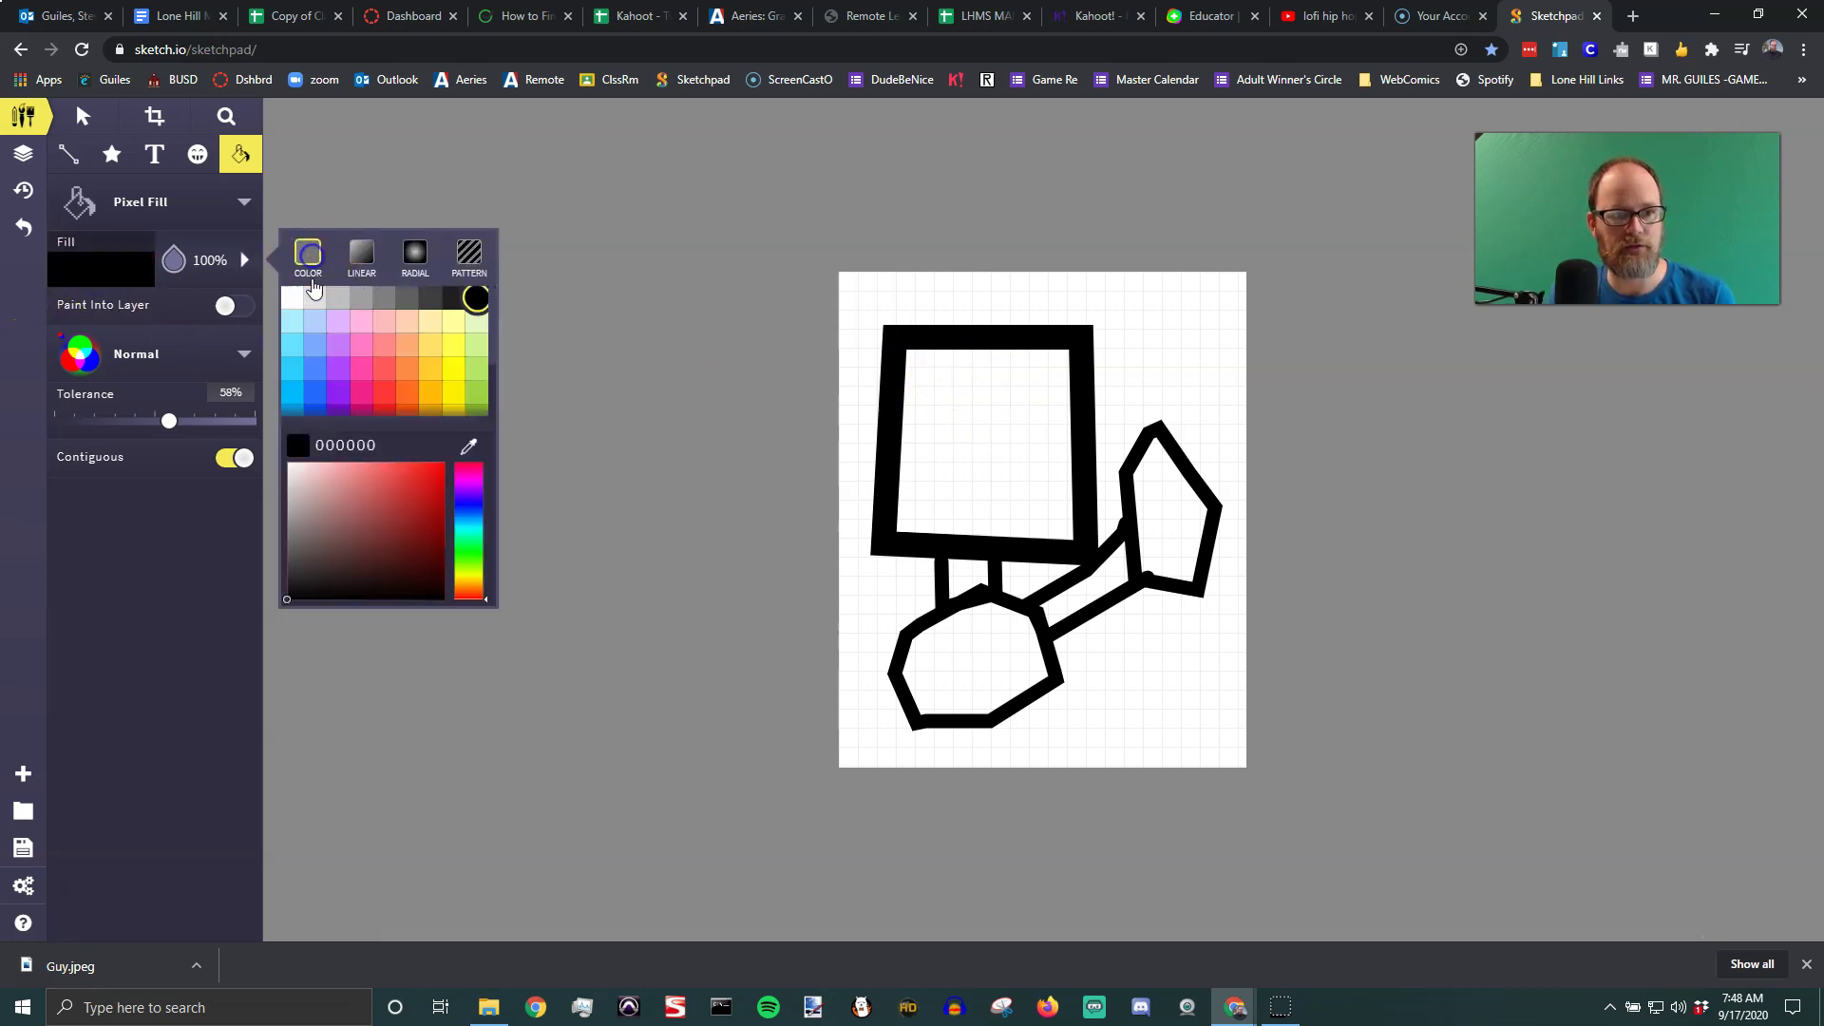
{"action": "left_click", "coordinate": [340, 378]}
{"action": "left_click", "coordinate": [960, 427]}
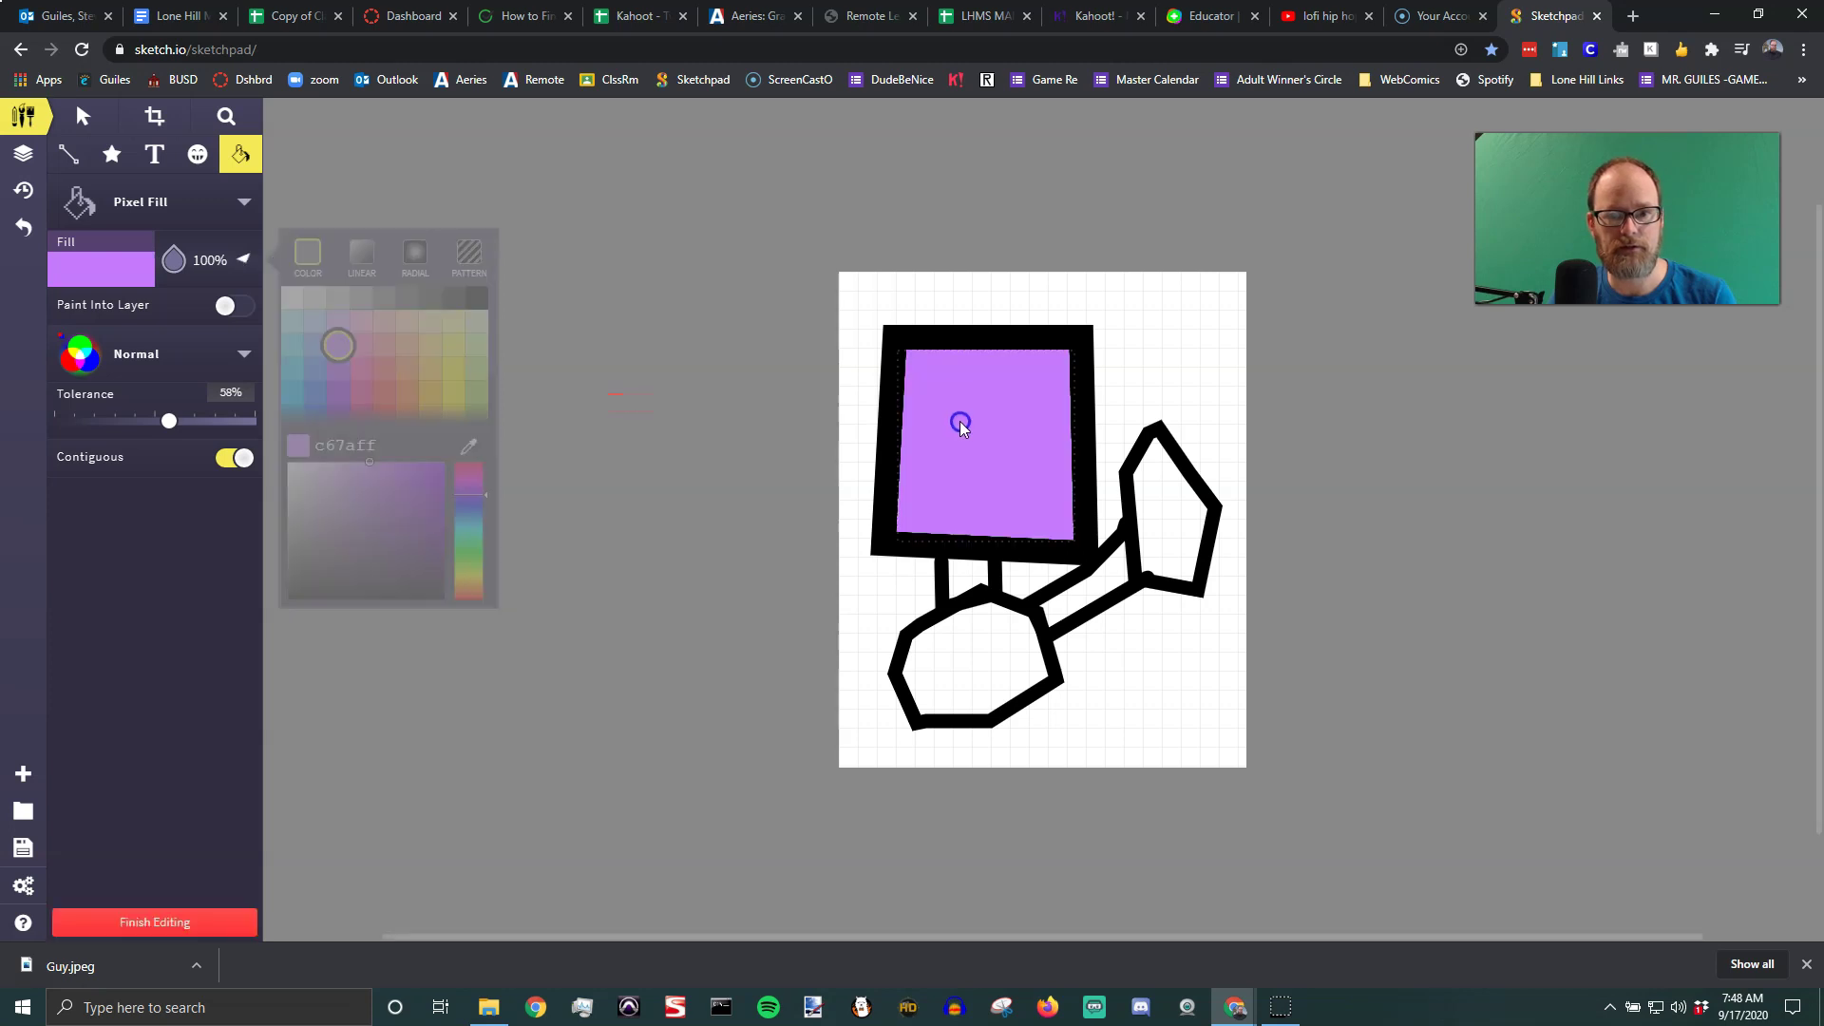
{"action": "left_click", "coordinate": [987, 650]}
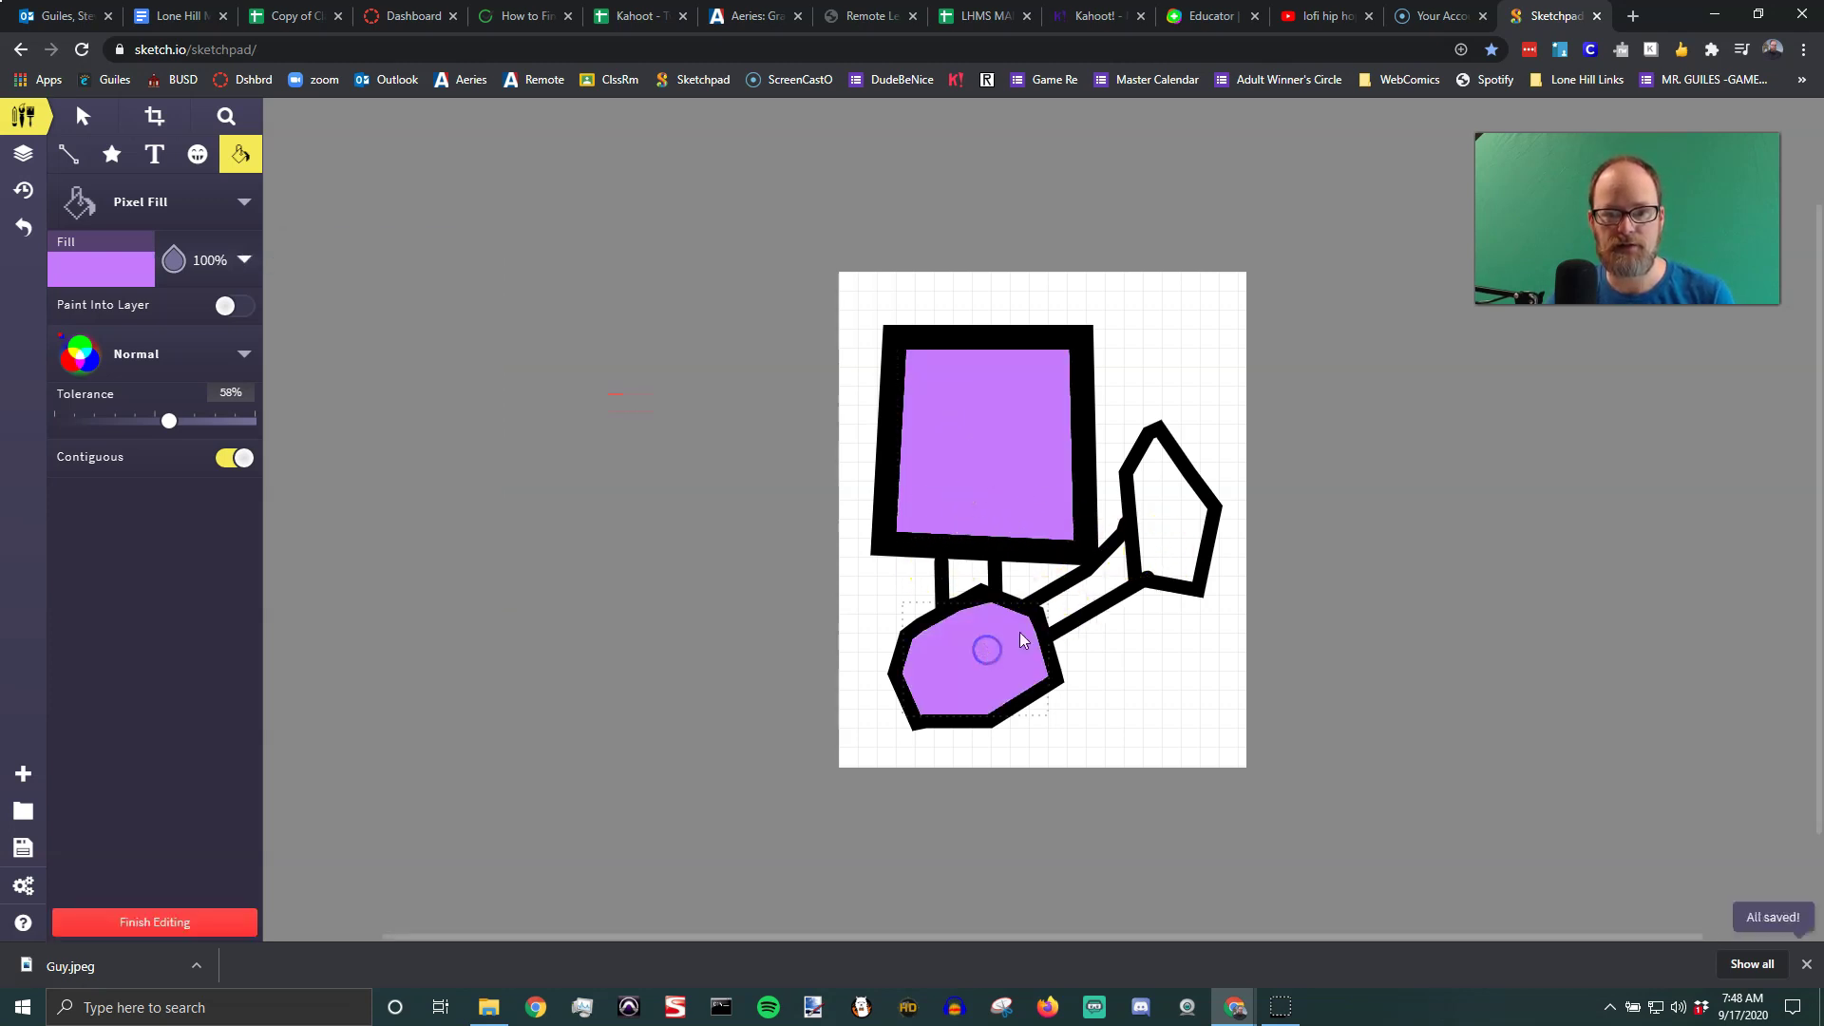
{"action": "left_click", "coordinate": [1088, 592]}
{"action": "left_click", "coordinate": [1183, 551]}
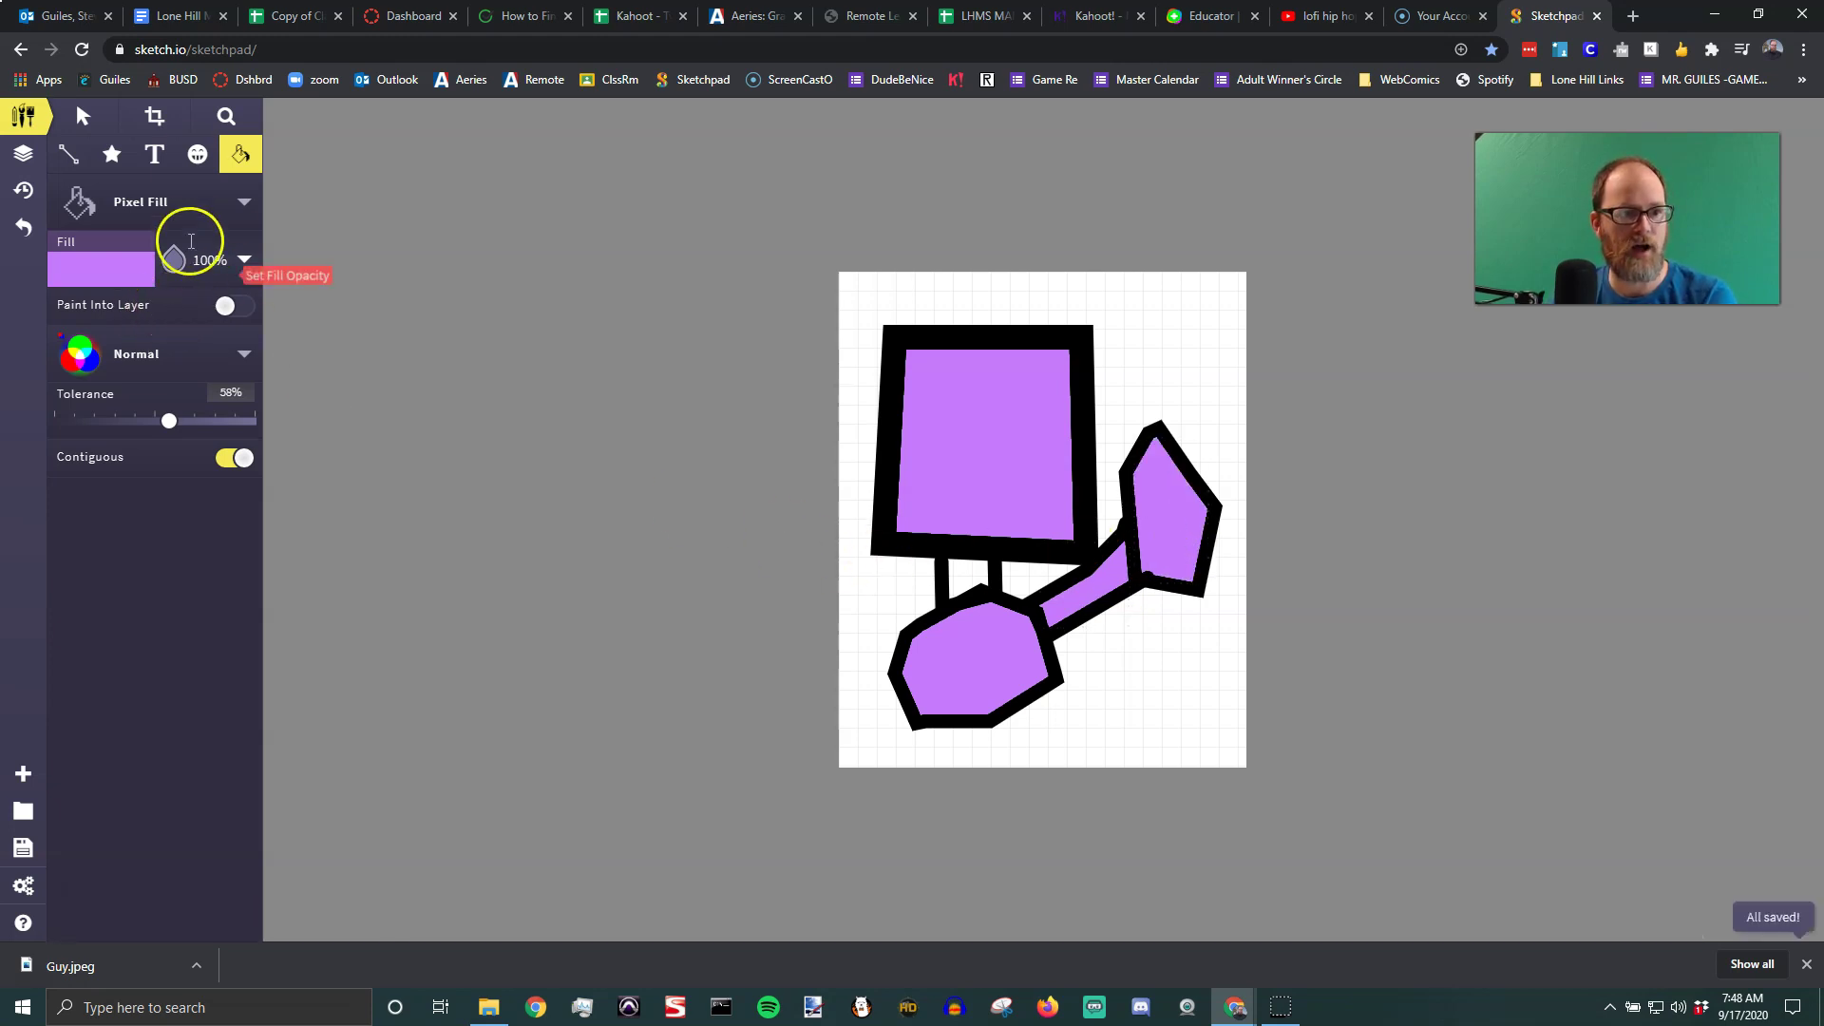
Recolour the square head's fill from purple to orange
{"action": "left_click", "coordinate": [82, 116]}
{"action": "left_click", "coordinate": [907, 437]}
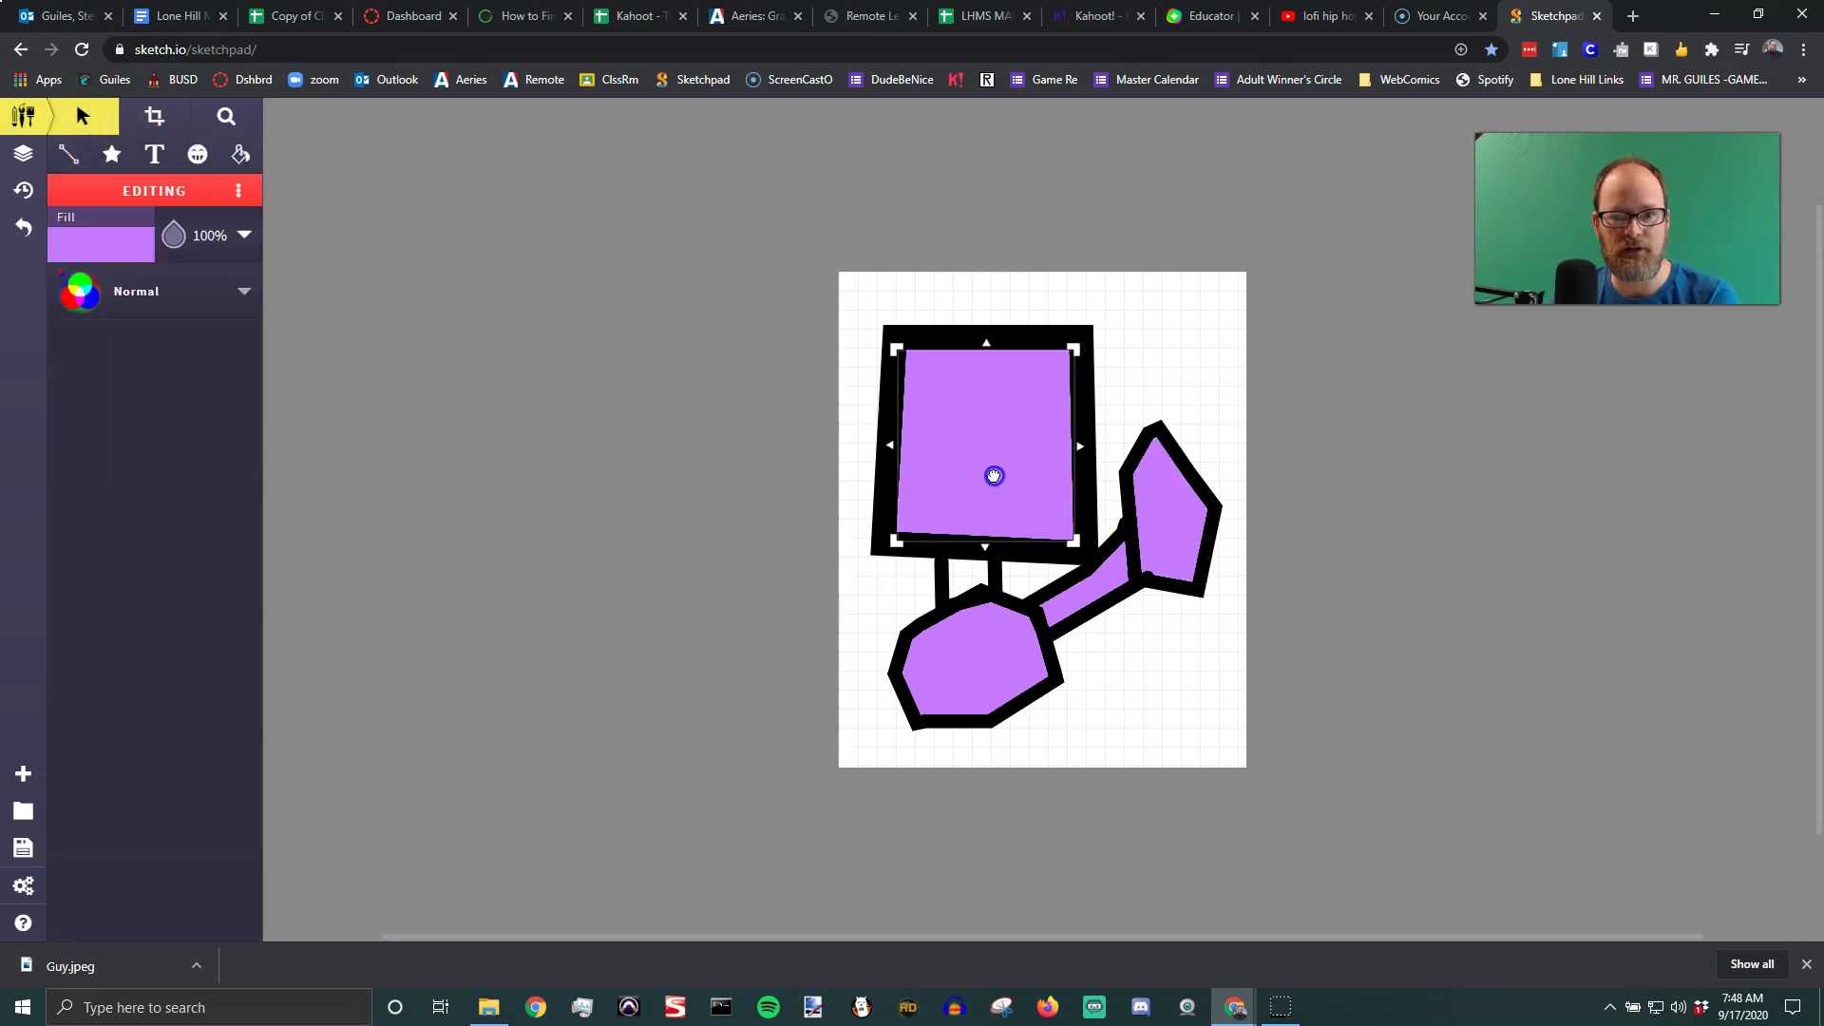
{"action": "left_click", "coordinate": [86, 242]}
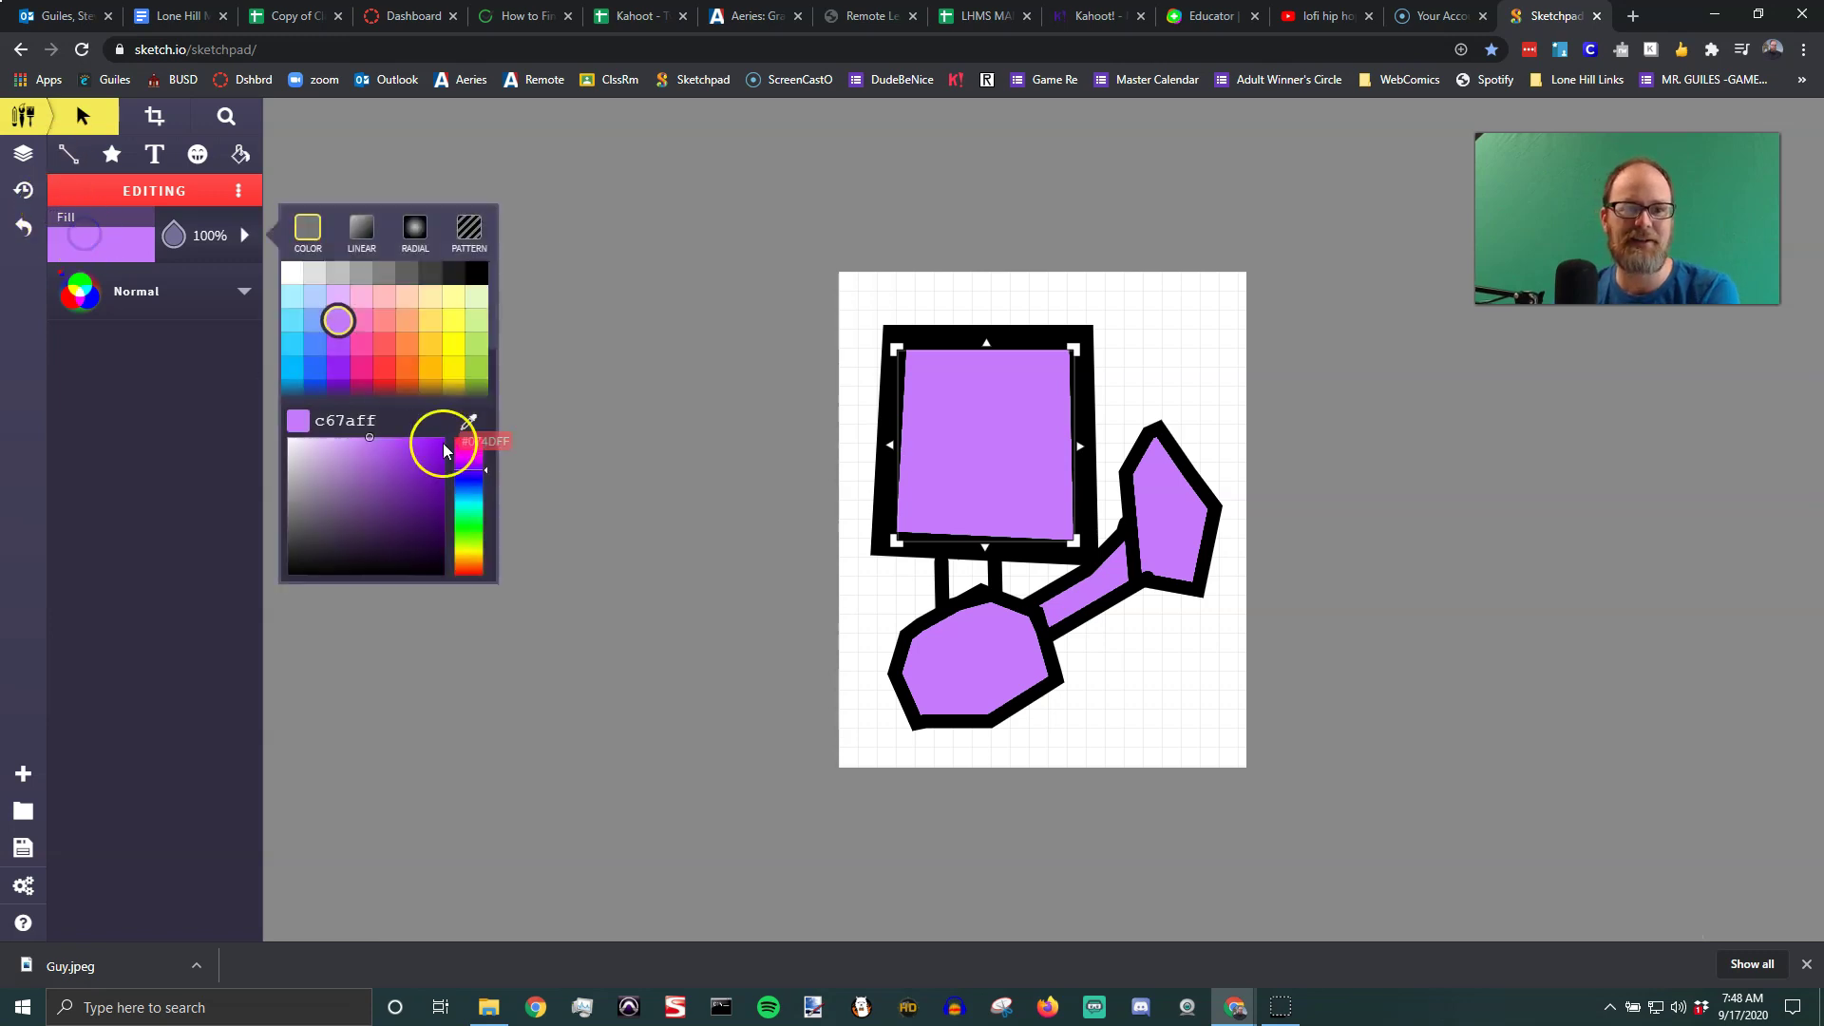
{"action": "left_click", "coordinate": [422, 346]}
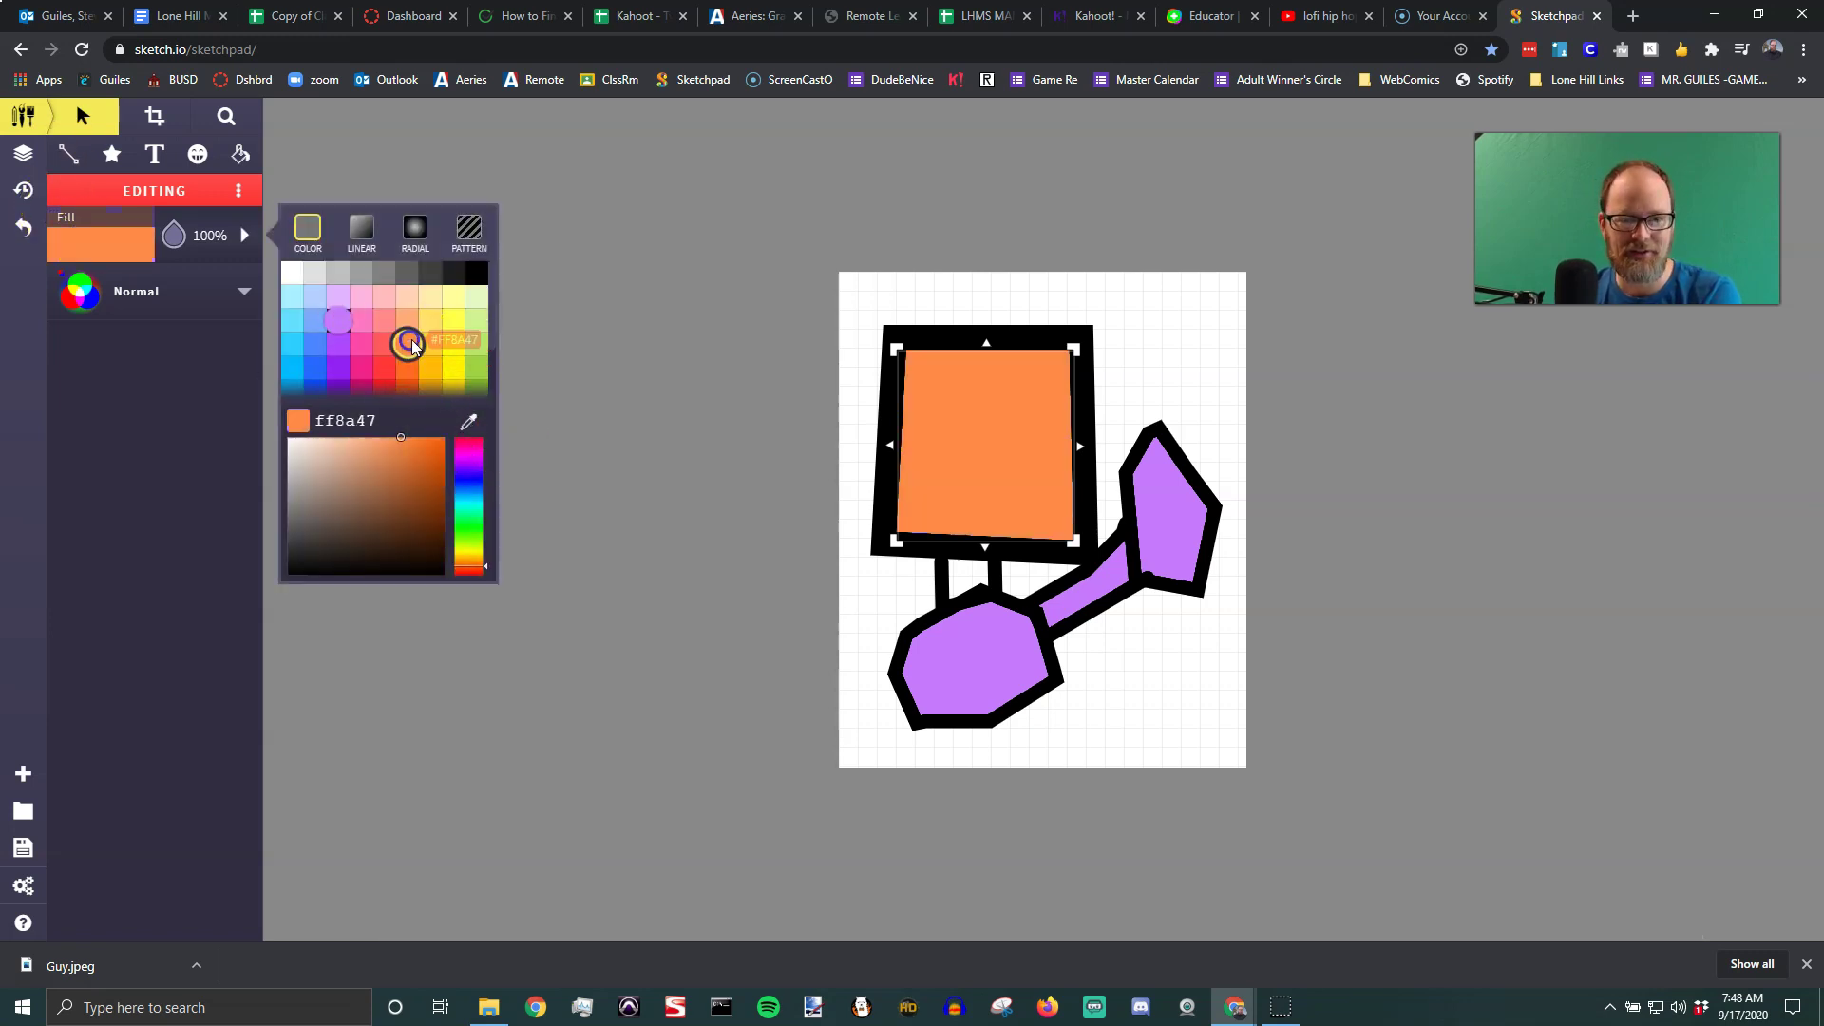
{"action": "left_click", "coordinate": [967, 654]}
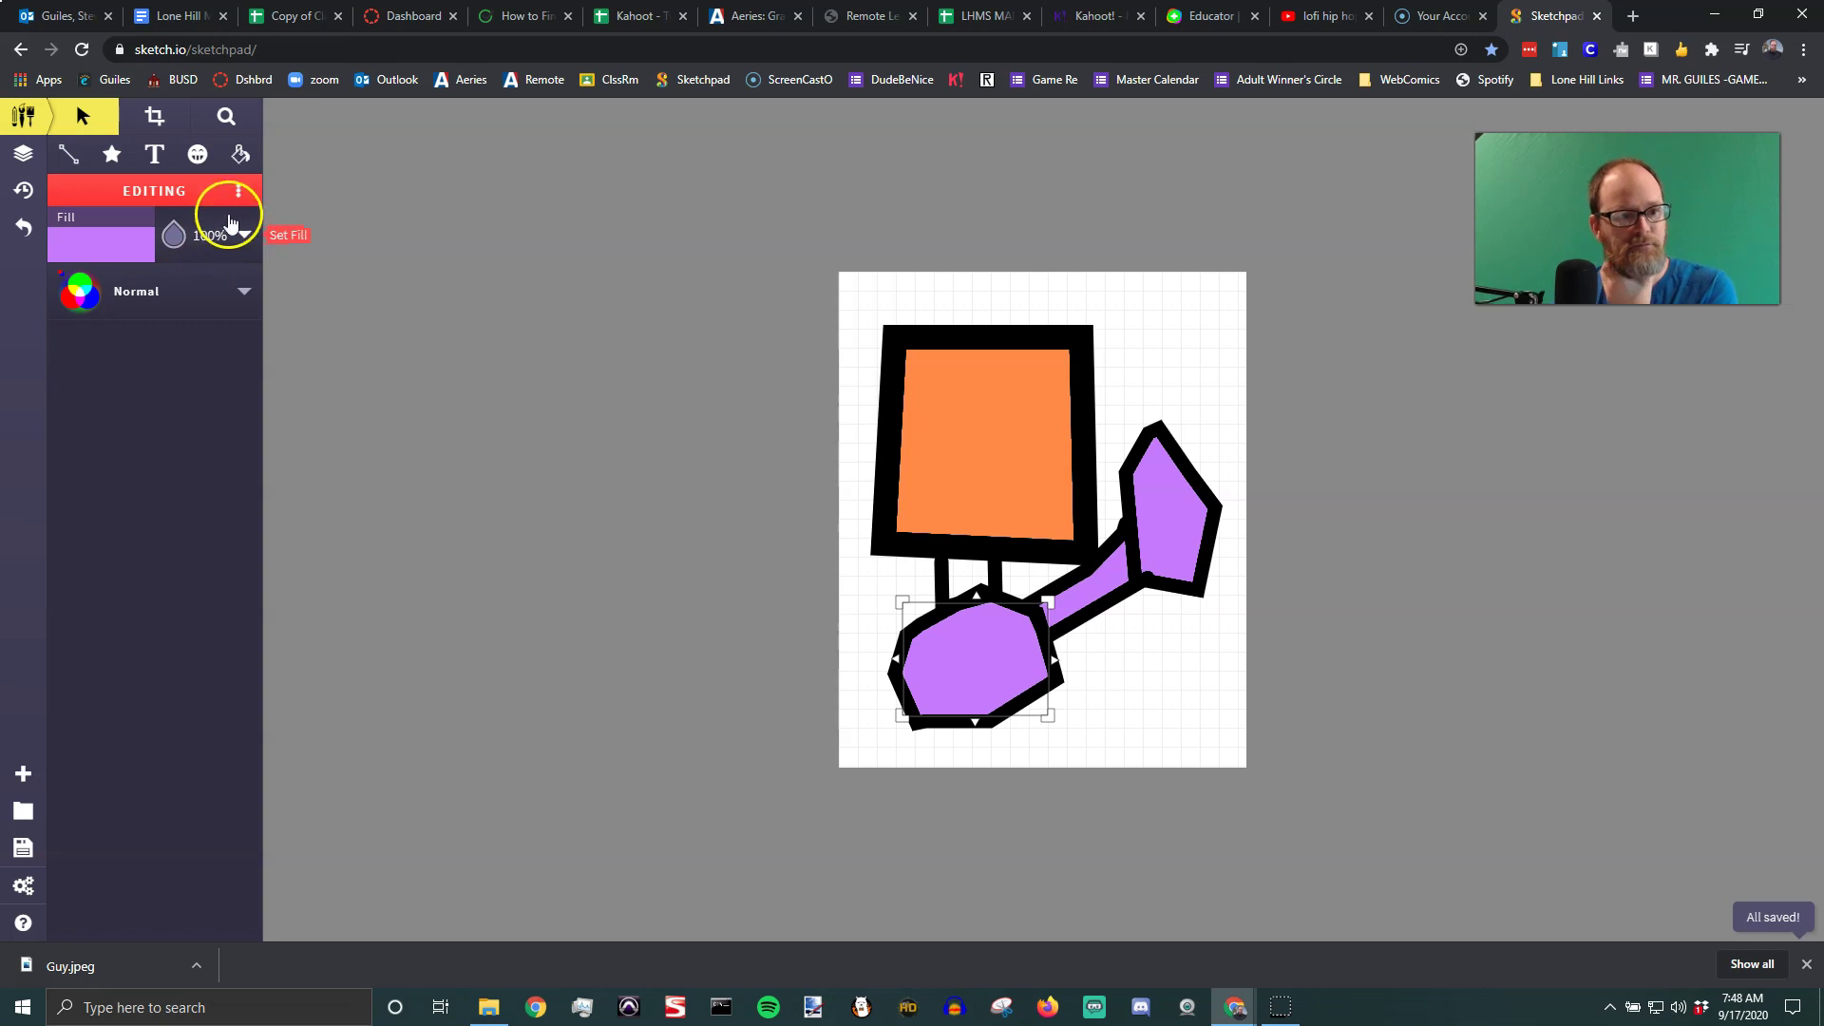
Draw two ellipse eyes on the head with solid light-blue #A8EFFF fill, a small left and larger right
{"action": "left_click", "coordinate": [118, 160]}
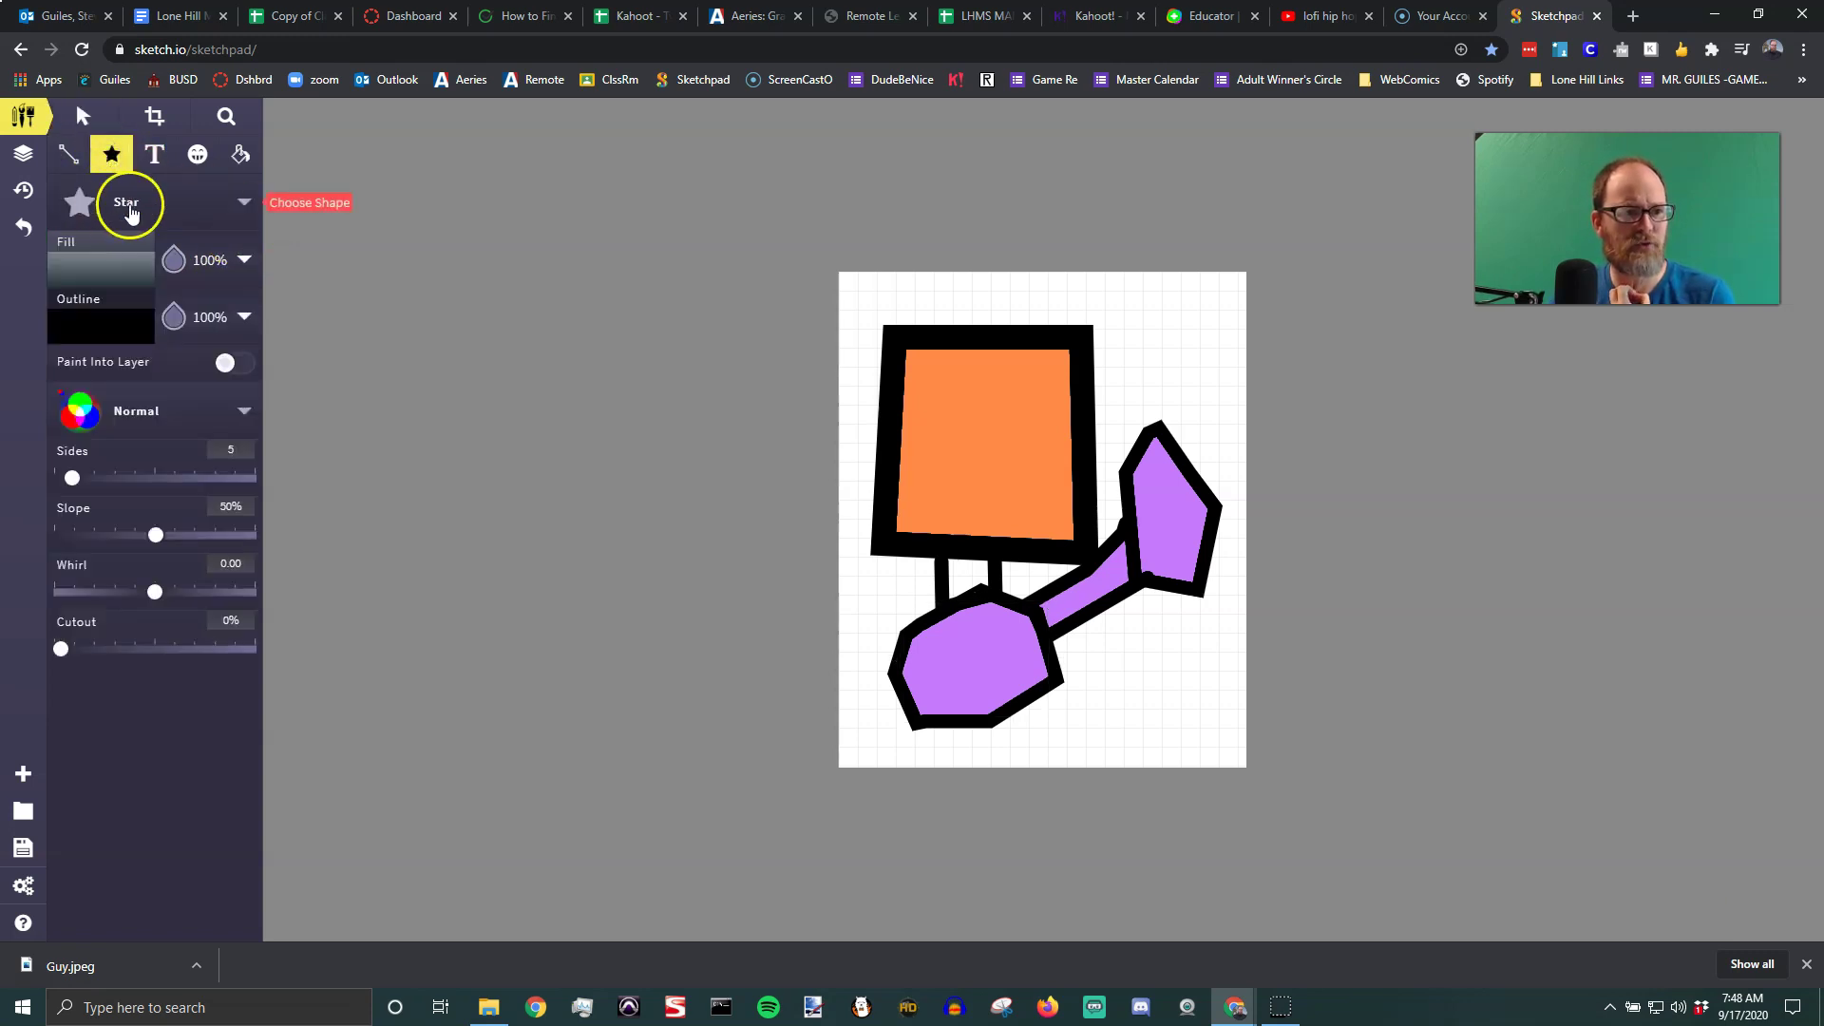
{"action": "left_click", "coordinate": [174, 209]}
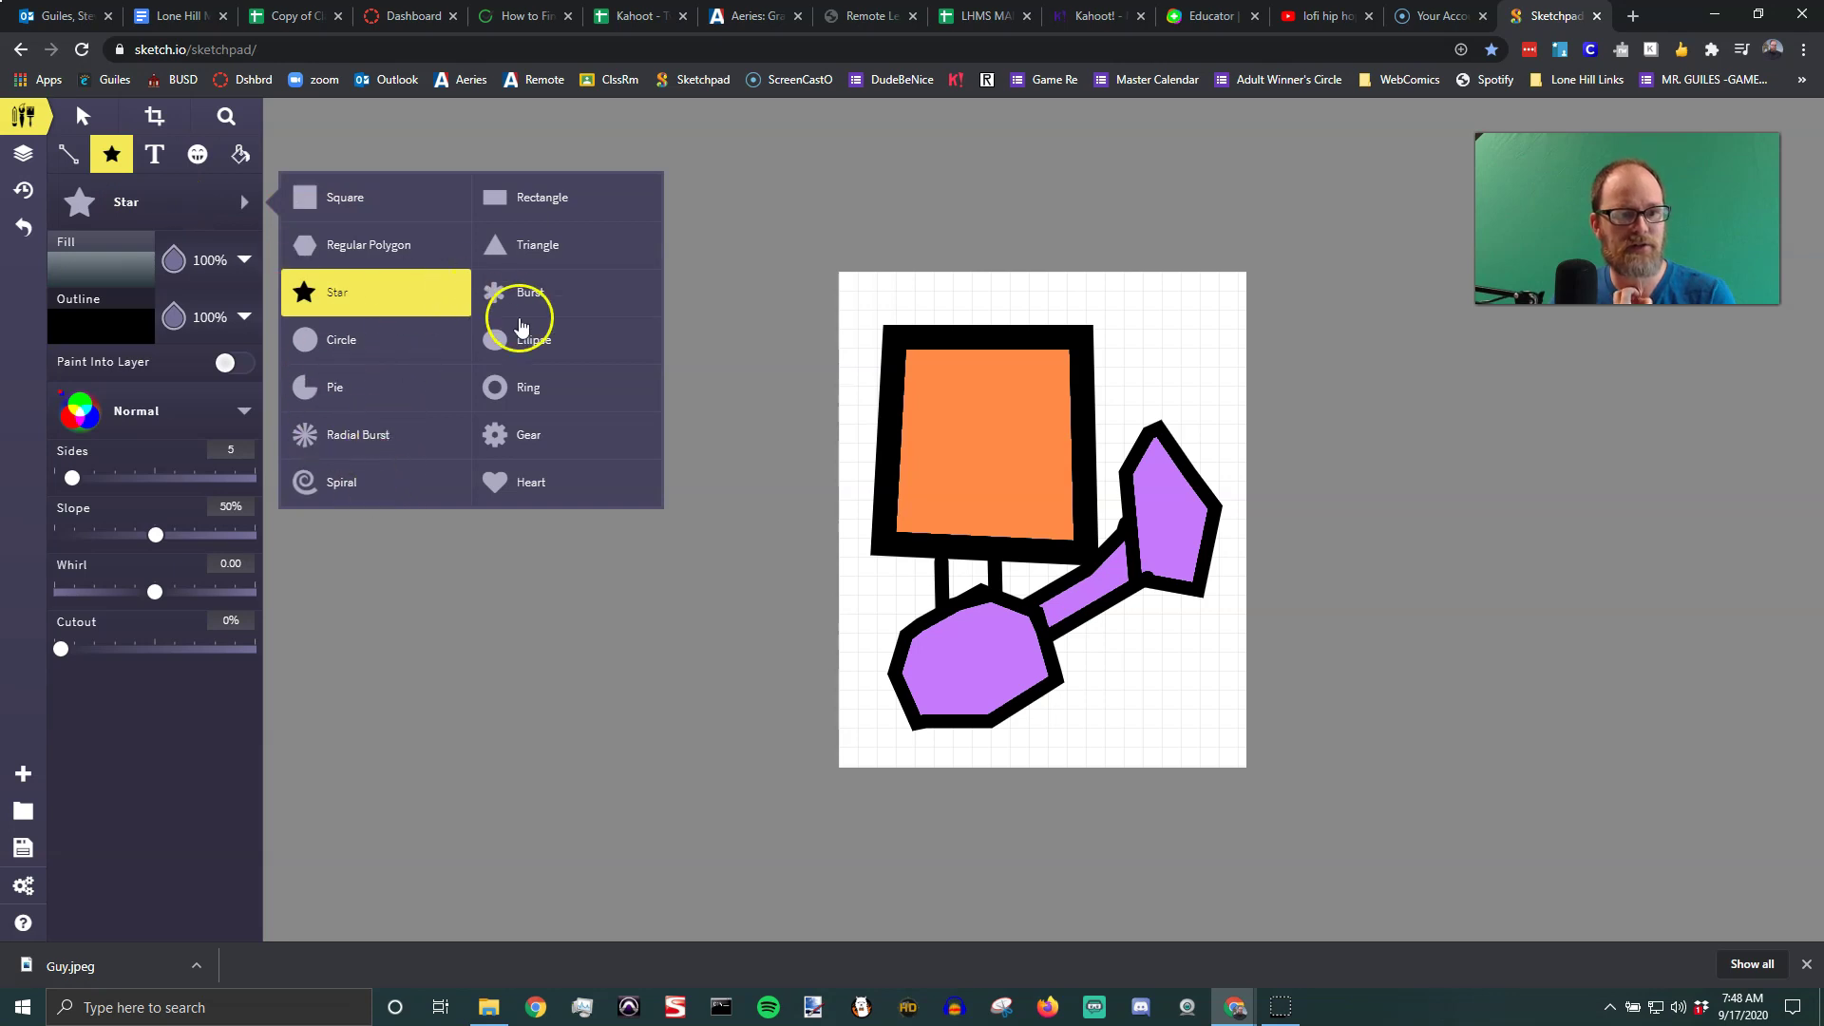
{"action": "left_click", "coordinate": [527, 340]}
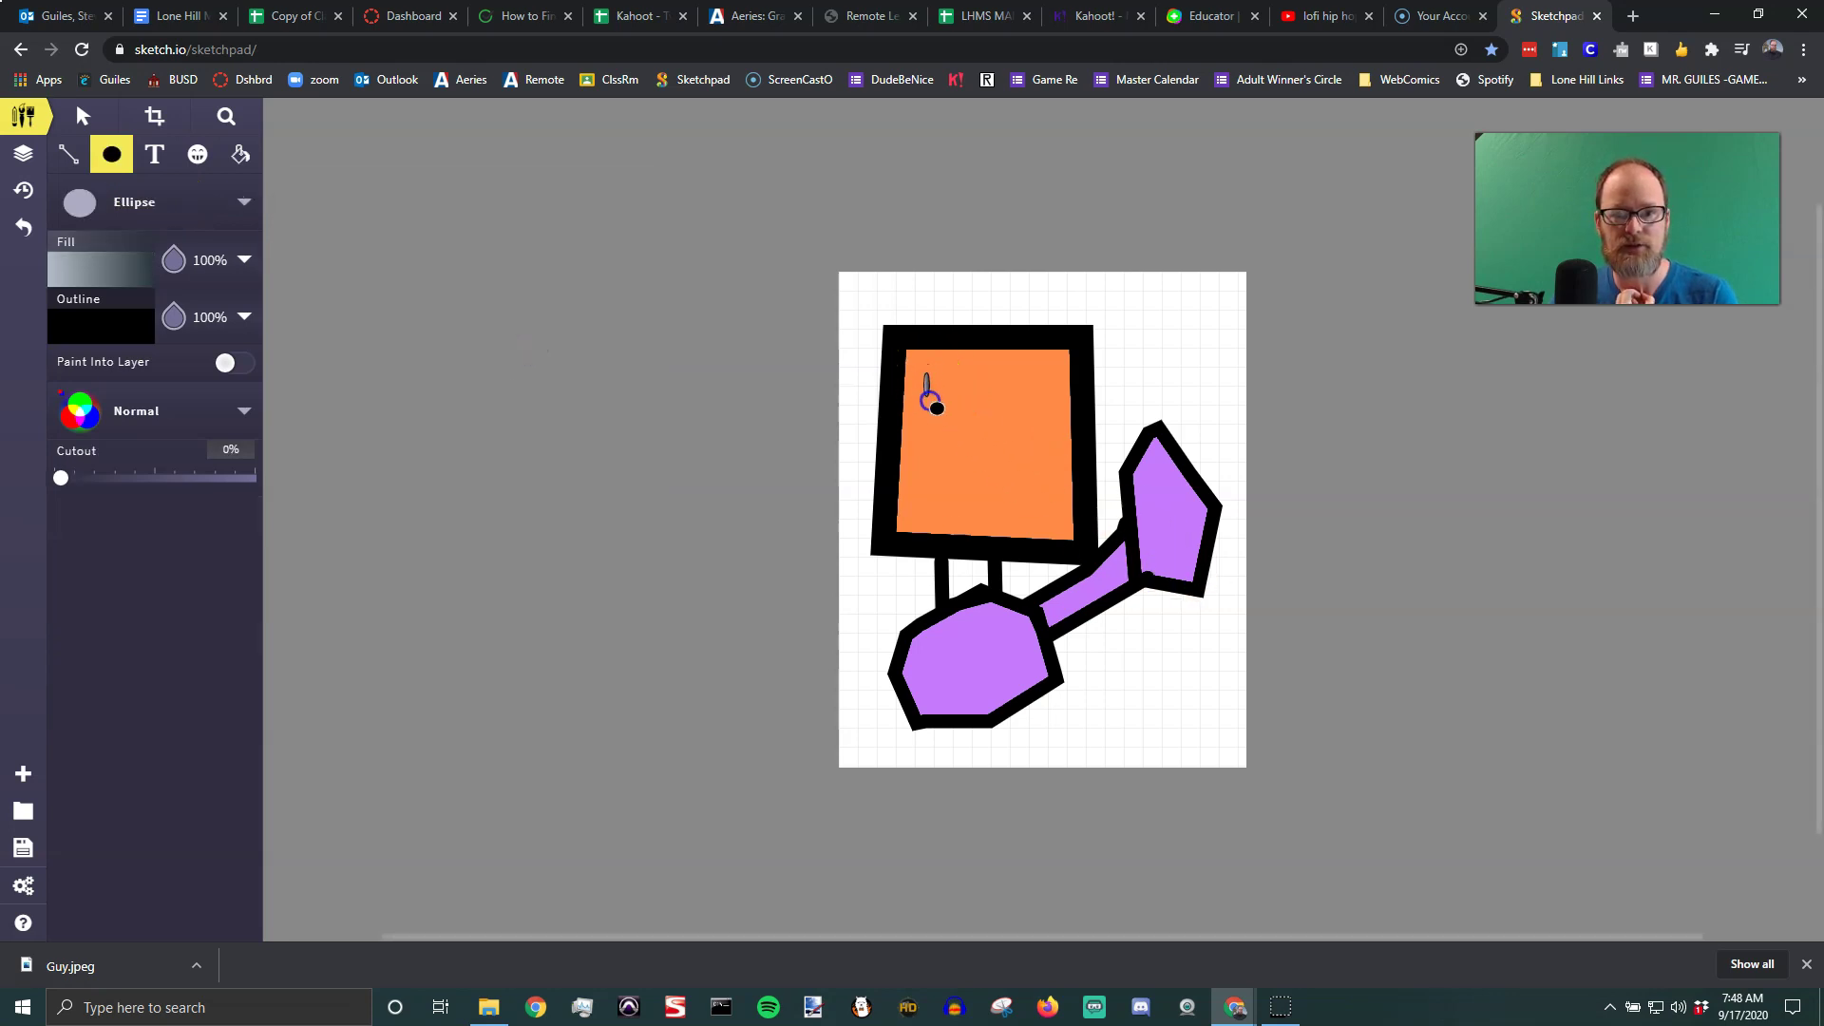
{"action": "left_click_drag", "start_coordinate": [930, 399], "coordinate": [987, 438]}
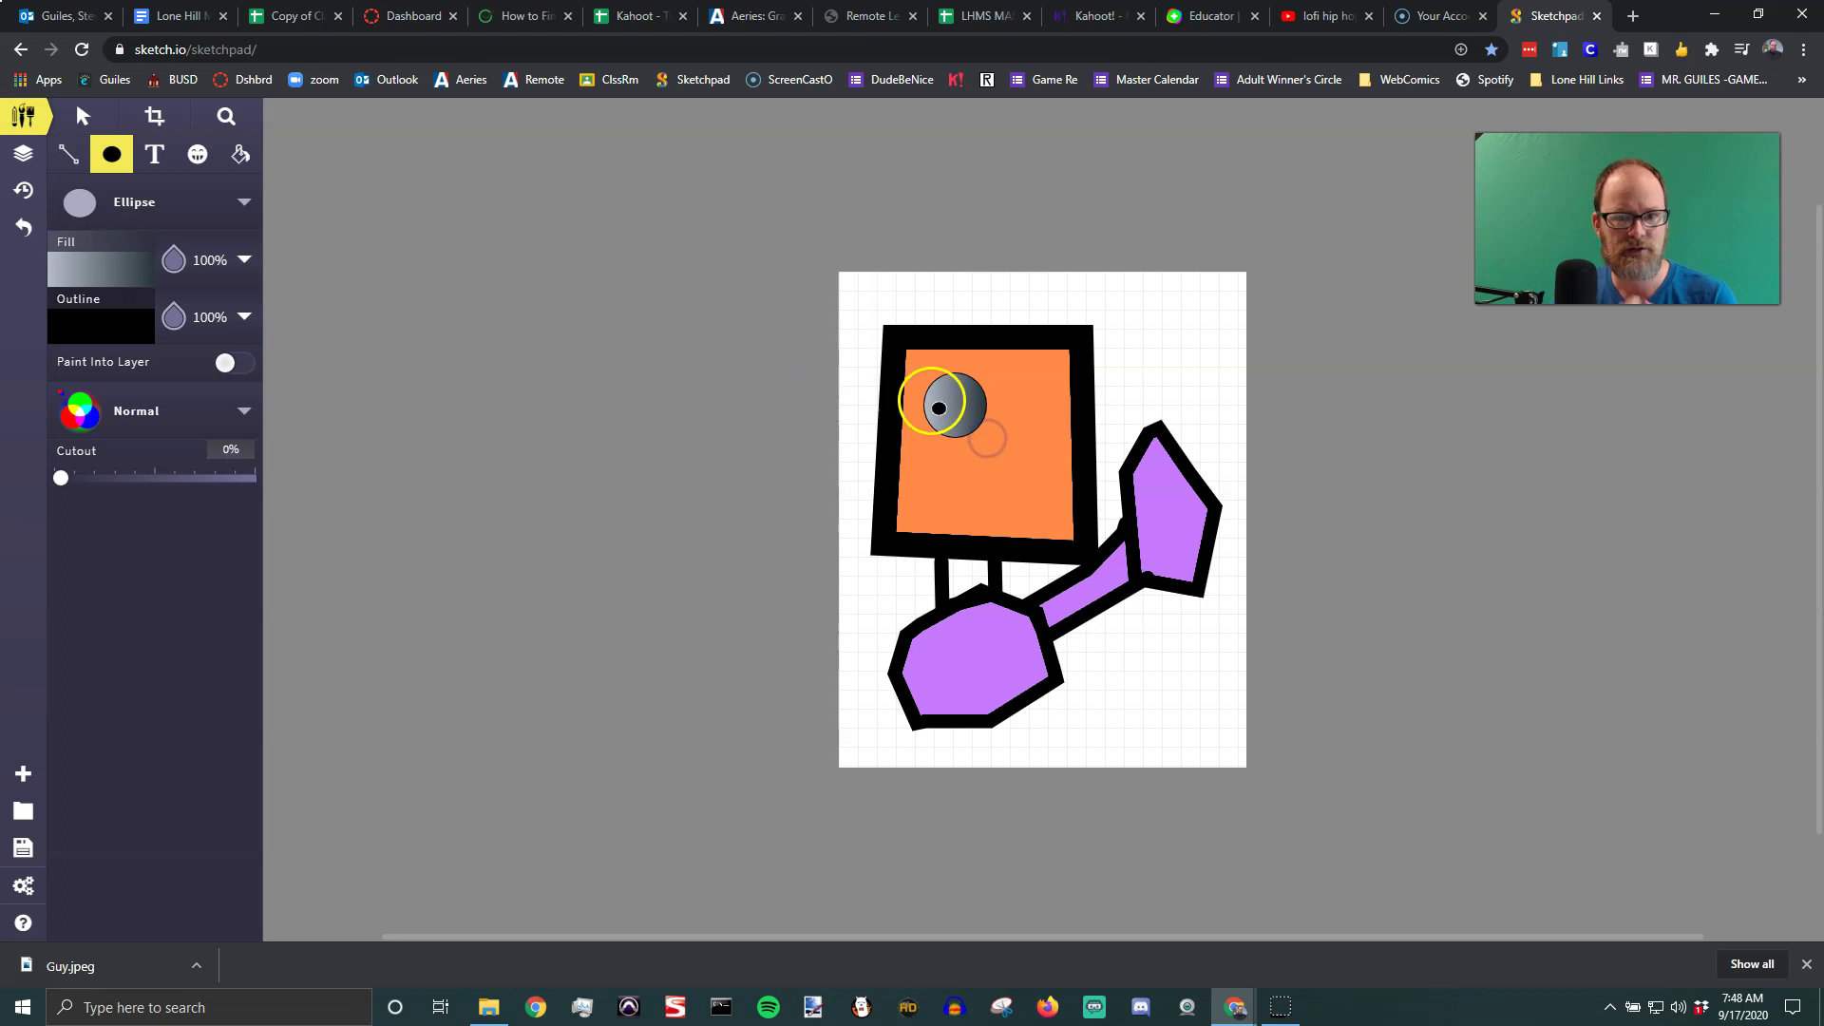
{"action": "key", "text": "ctrl+z"}
{"action": "left_click", "coordinate": [66, 281]}
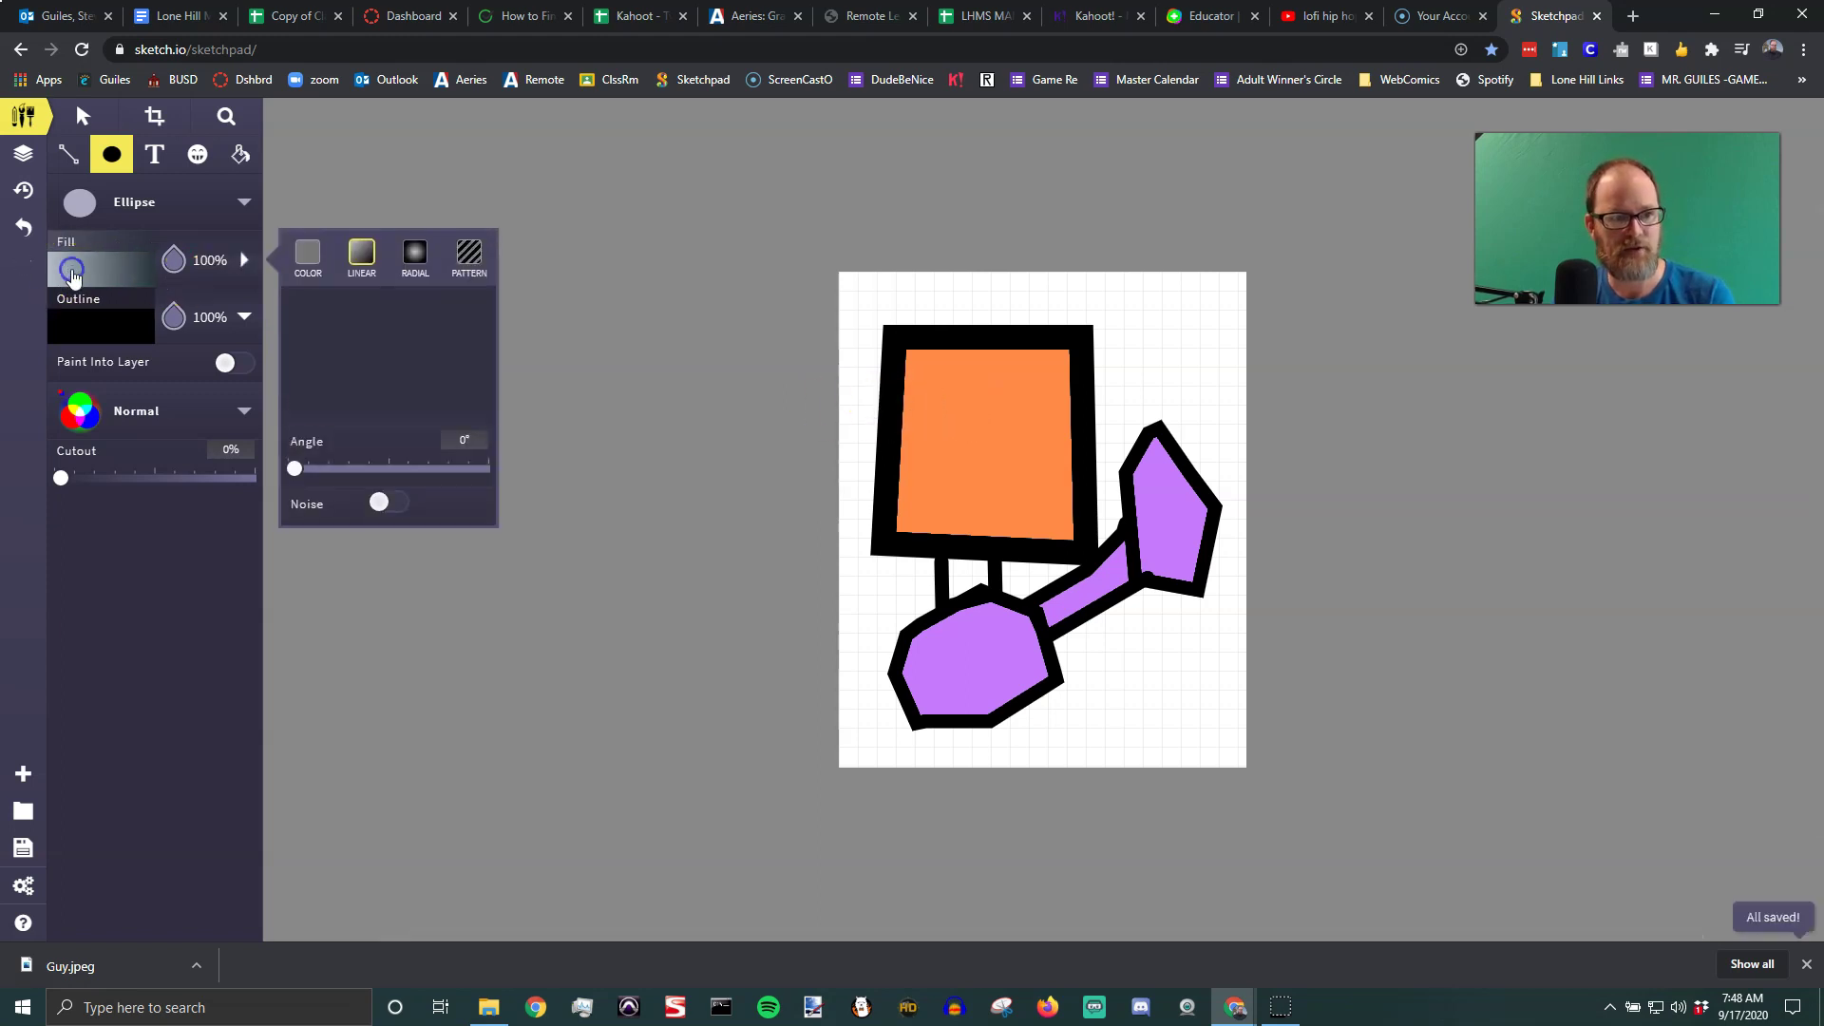
{"action": "left_click", "coordinate": [308, 254]}
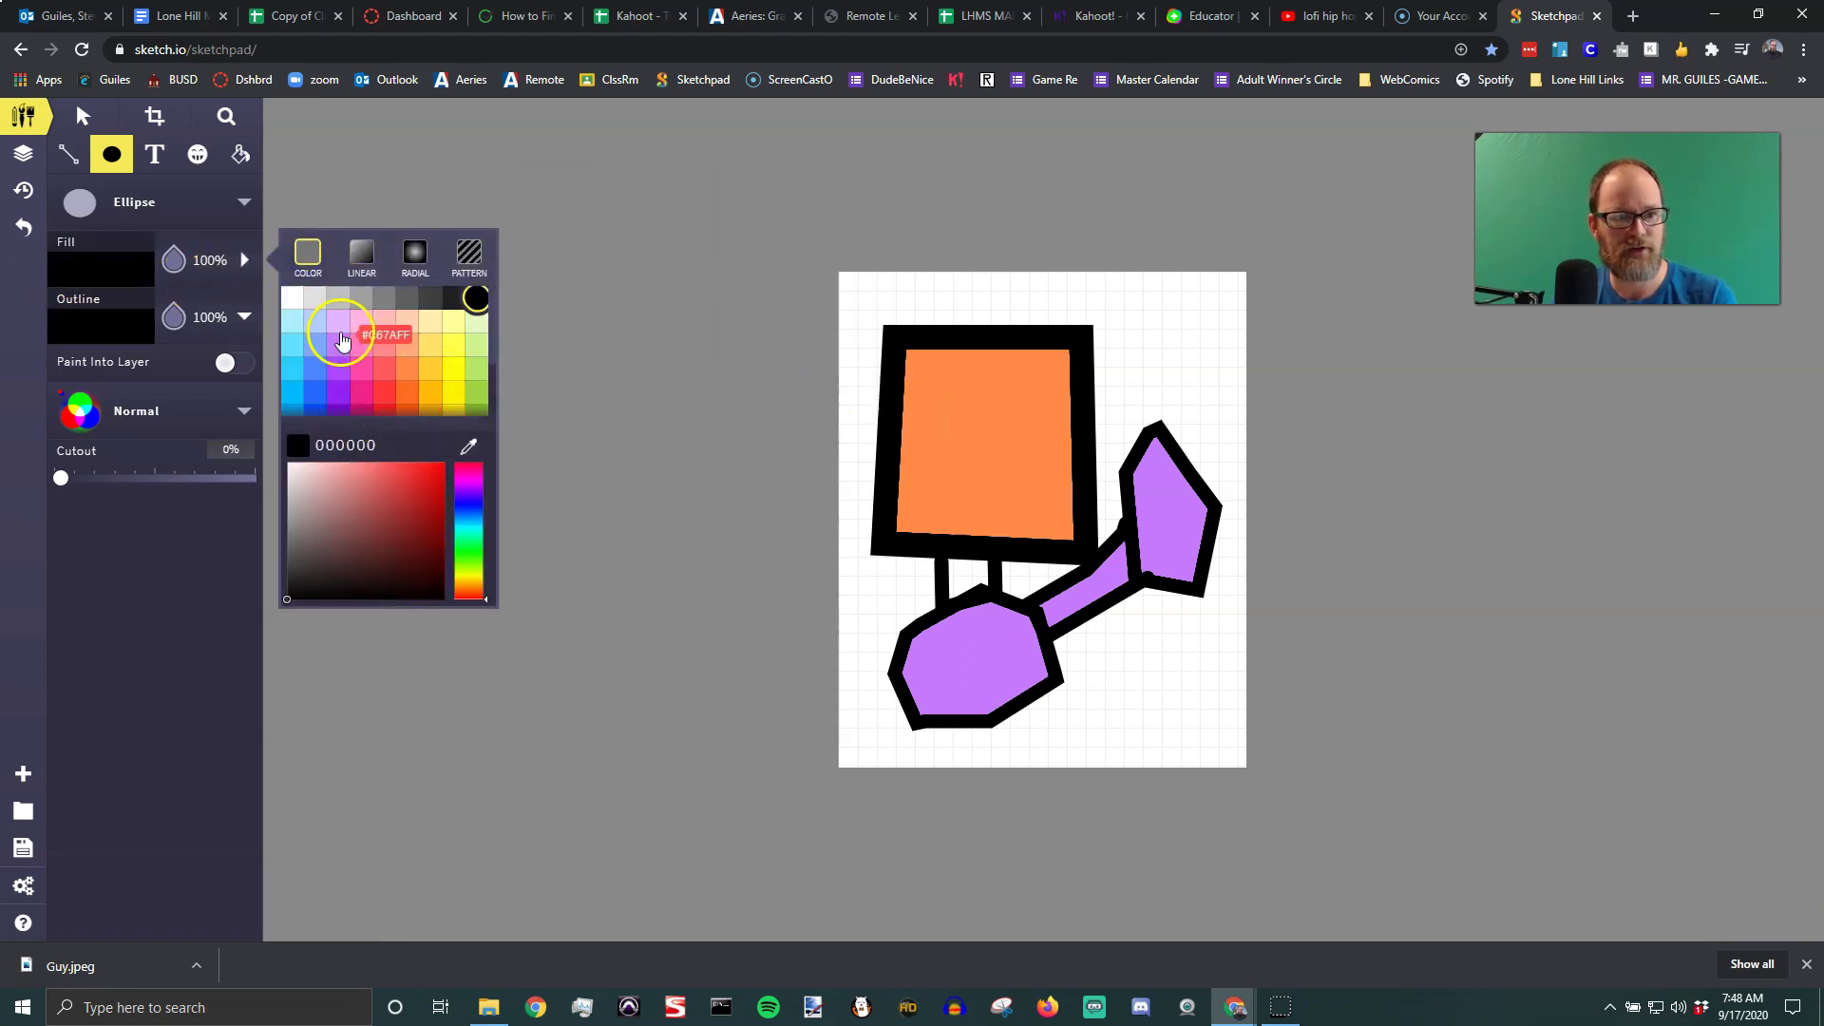
{"action": "left_click", "coordinate": [300, 330]}
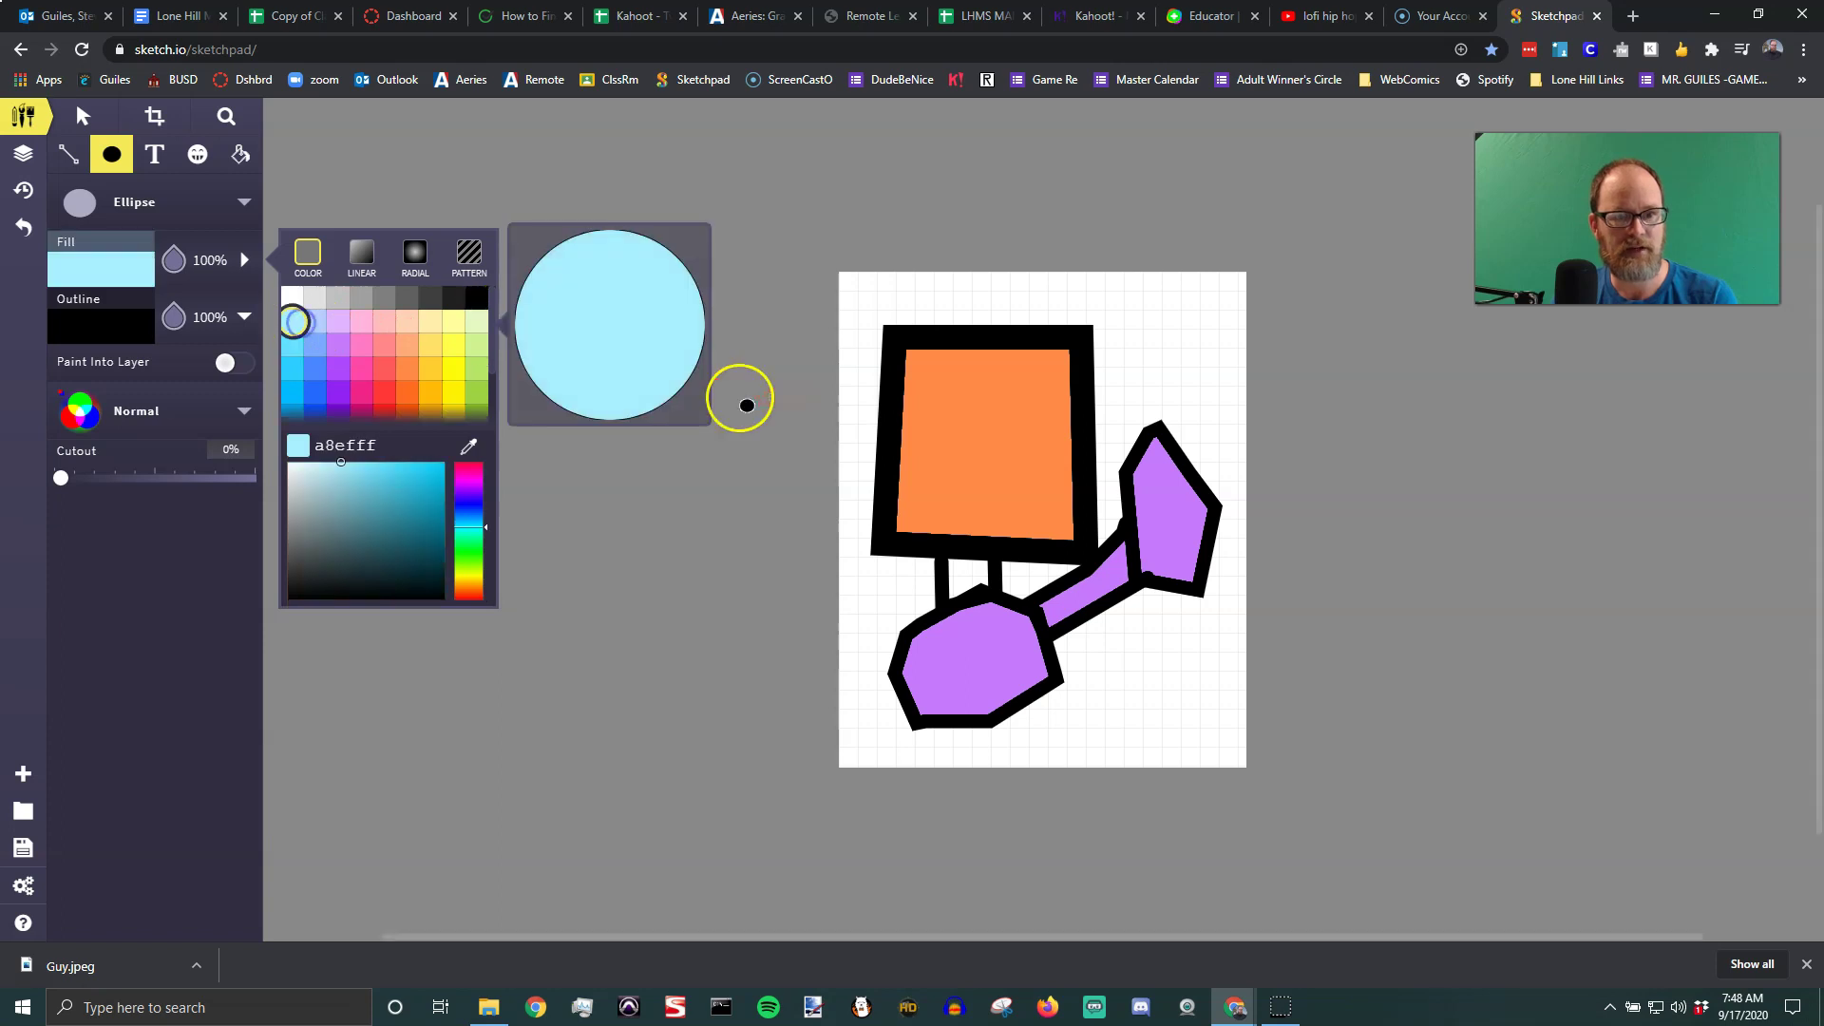
{"action": "left_click_drag", "start_coordinate": [921, 385], "coordinate": [936, 397]}
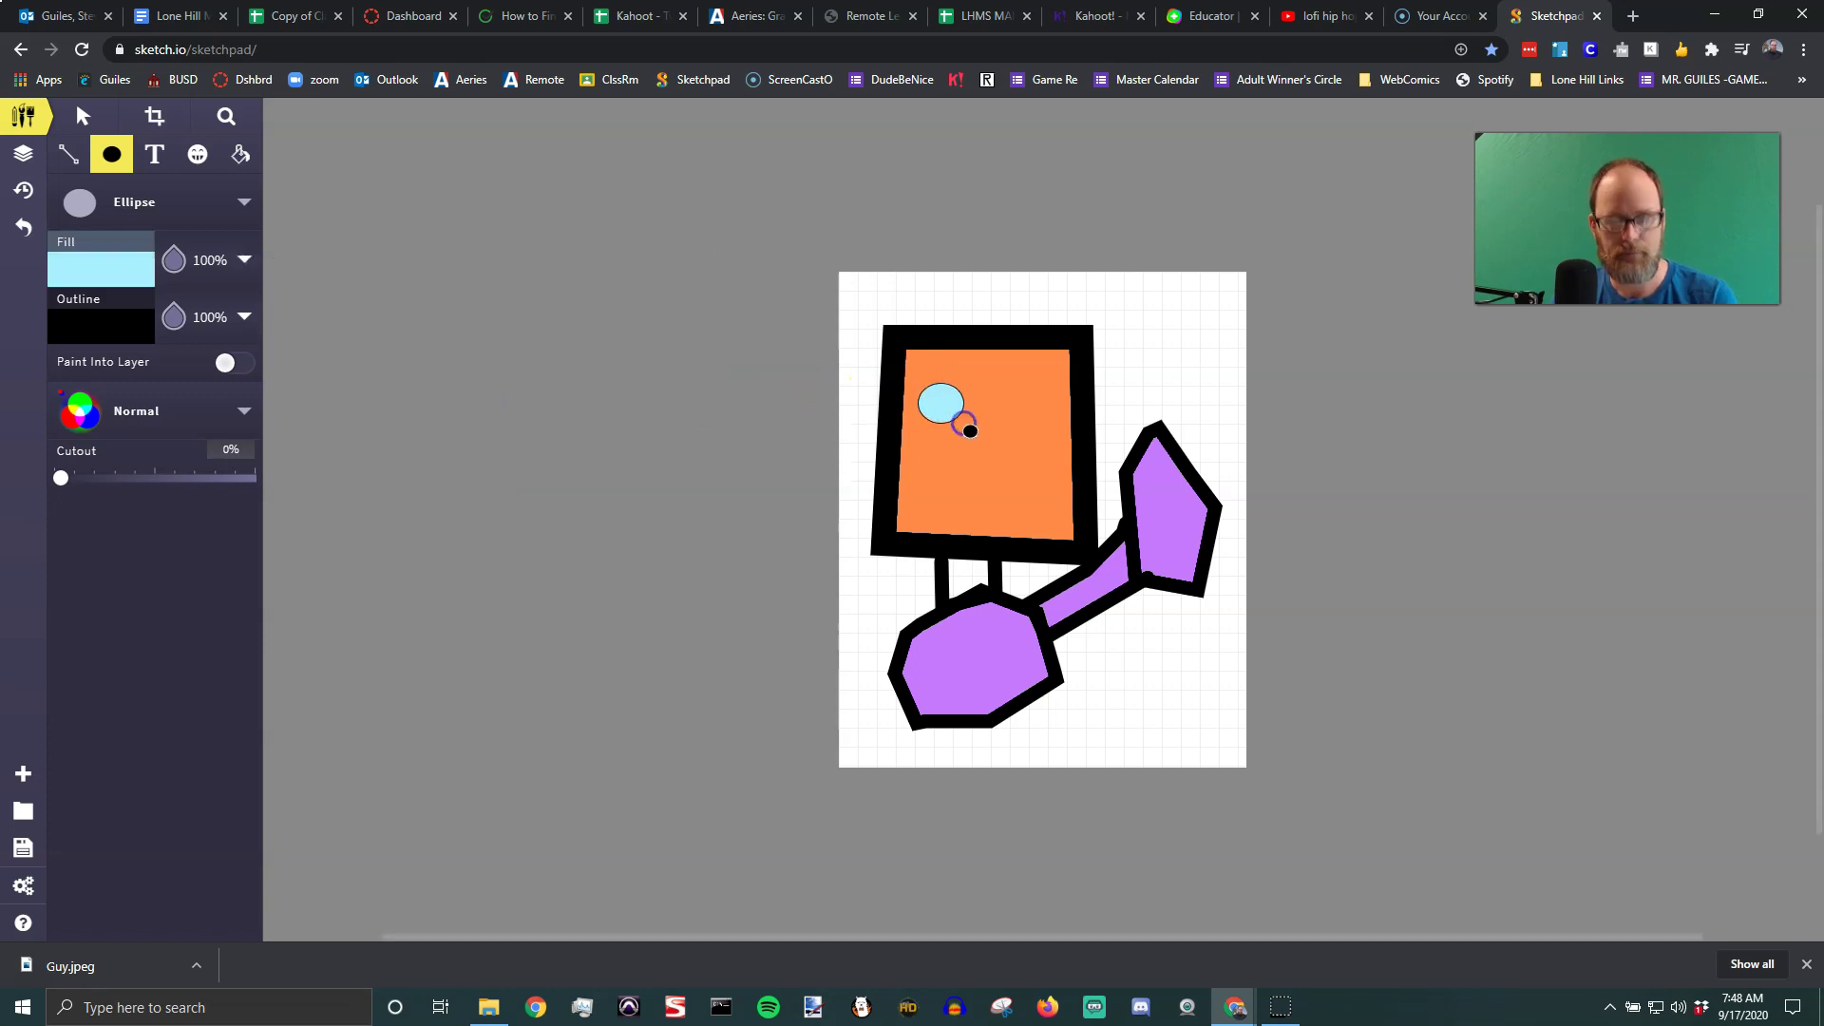
{"action": "left_click_drag", "start_coordinate": [985, 389], "coordinate": [1053, 444]}
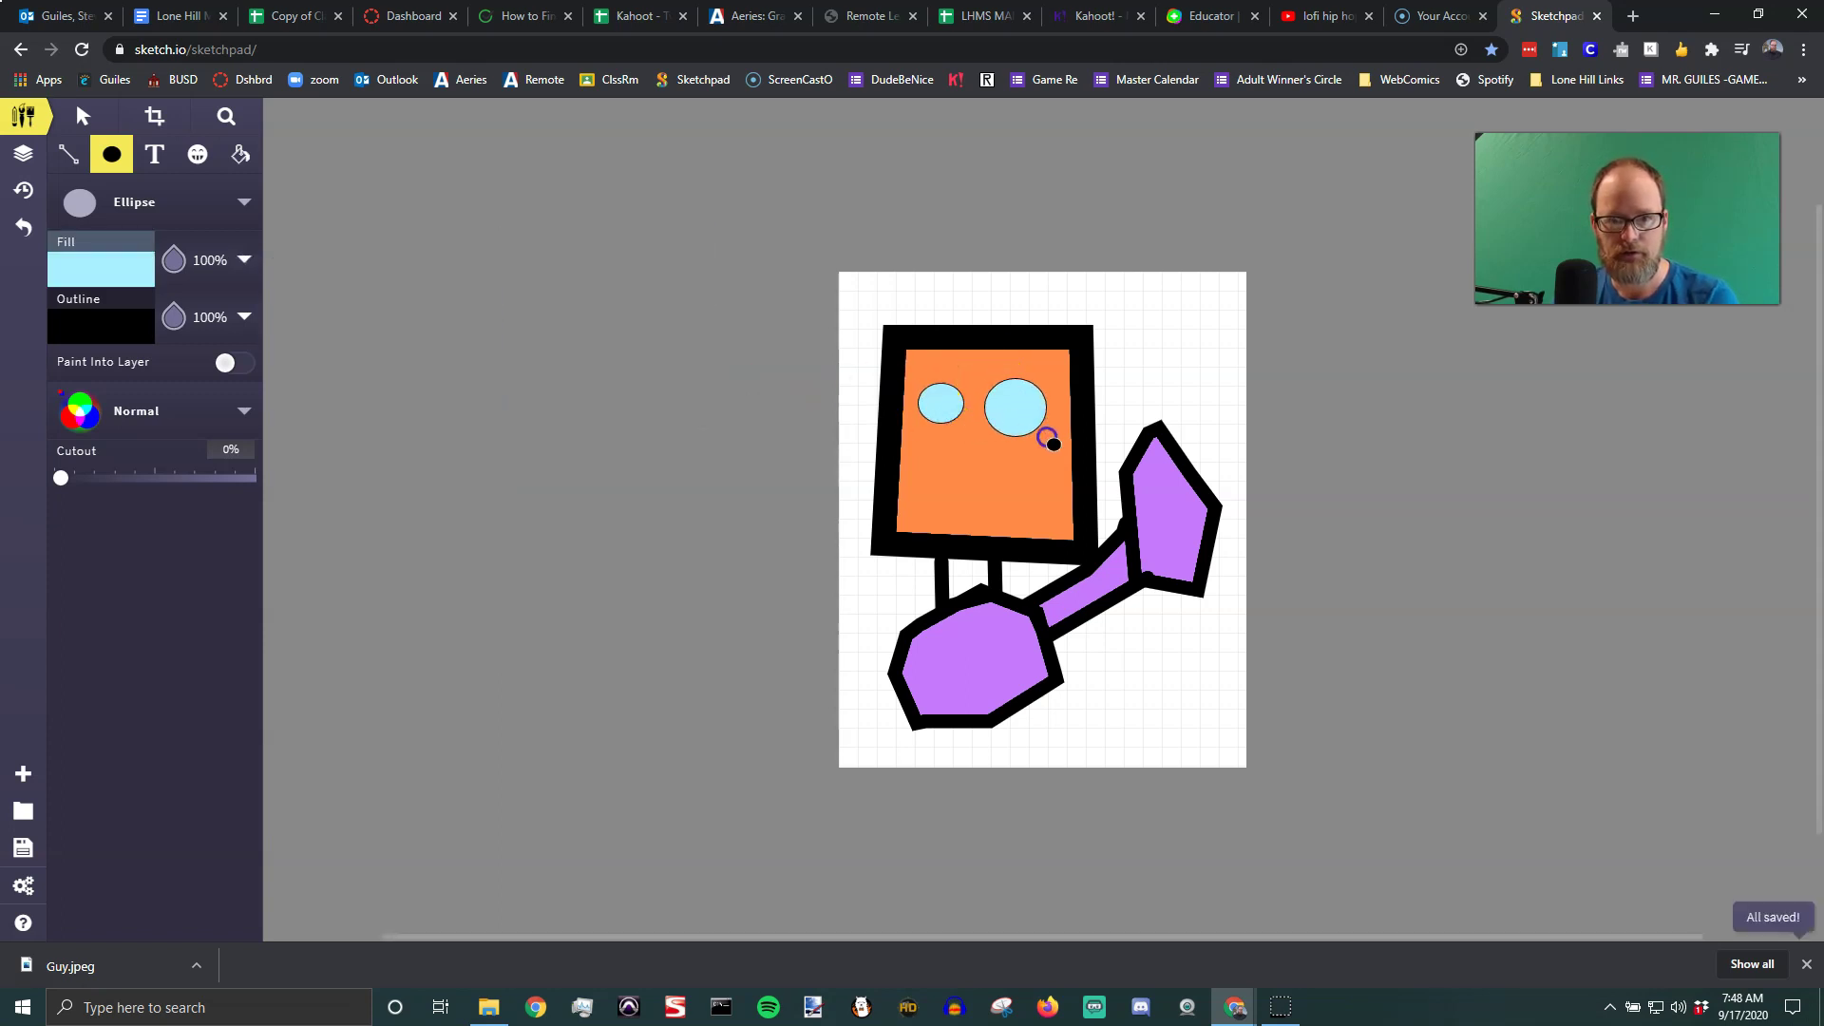
Nudge, tilt slightly and enlarge the left eye to about 66 × 77 px
{"action": "left_click", "coordinate": [86, 118]}
{"action": "left_click", "coordinate": [939, 406]}
{"action": "left_click_drag", "start_coordinate": [939, 405], "coordinate": [947, 410]}
{"action": "left_click", "coordinate": [918, 406]}
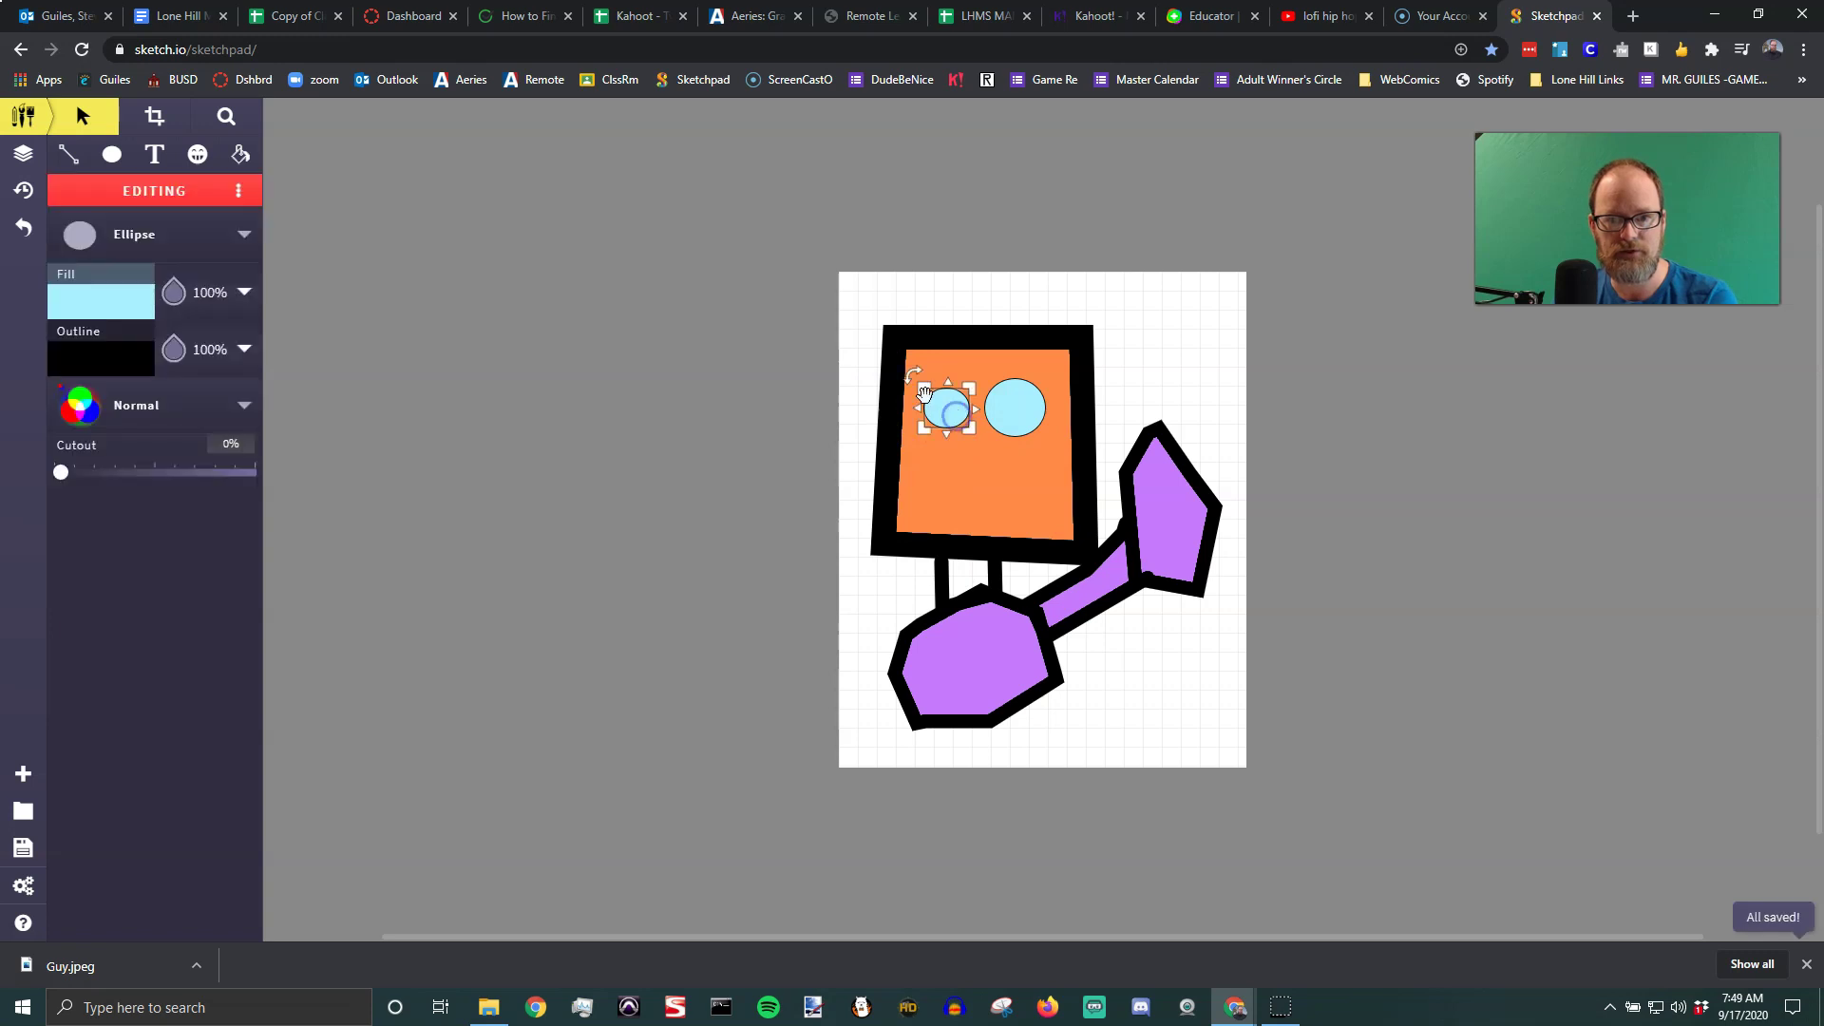
{"action": "left_click_drag", "start_coordinate": [912, 375], "coordinate": [951, 359]}
{"action": "left_click", "coordinate": [971, 382]}
{"action": "mouse_move", "coordinate": [927, 427]}
{"action": "left_mouse_down"}
{"action": "mouse_move", "coordinate": [884, 460]}
{"action": "mouse_move", "coordinate": [918, 460]}
{"action": "mouse_move", "coordinate": [863, 479]}
{"action": "mouse_move", "coordinate": [928, 444]}
{"action": "mouse_move", "coordinate": [887, 456]}
{"action": "mouse_move", "coordinate": [909, 468]}
{"action": "mouse_move", "coordinate": [888, 470]}
{"action": "mouse_move", "coordinate": [921, 436]}
{"action": "mouse_move", "coordinate": [901, 462]}
{"action": "mouse_move", "coordinate": [862, 452]}
{"action": "mouse_move", "coordinate": [847, 504]}
{"action": "mouse_move", "coordinate": [702, 526]}
{"action": "mouse_move", "coordinate": [892, 521]}
{"action": "mouse_move", "coordinate": [852, 533]}
{"action": "mouse_move", "coordinate": [903, 476]}
{"action": "mouse_move", "coordinate": [907, 394]}
{"action": "mouse_move", "coordinate": [927, 415]}
{"action": "left_mouse_up"}
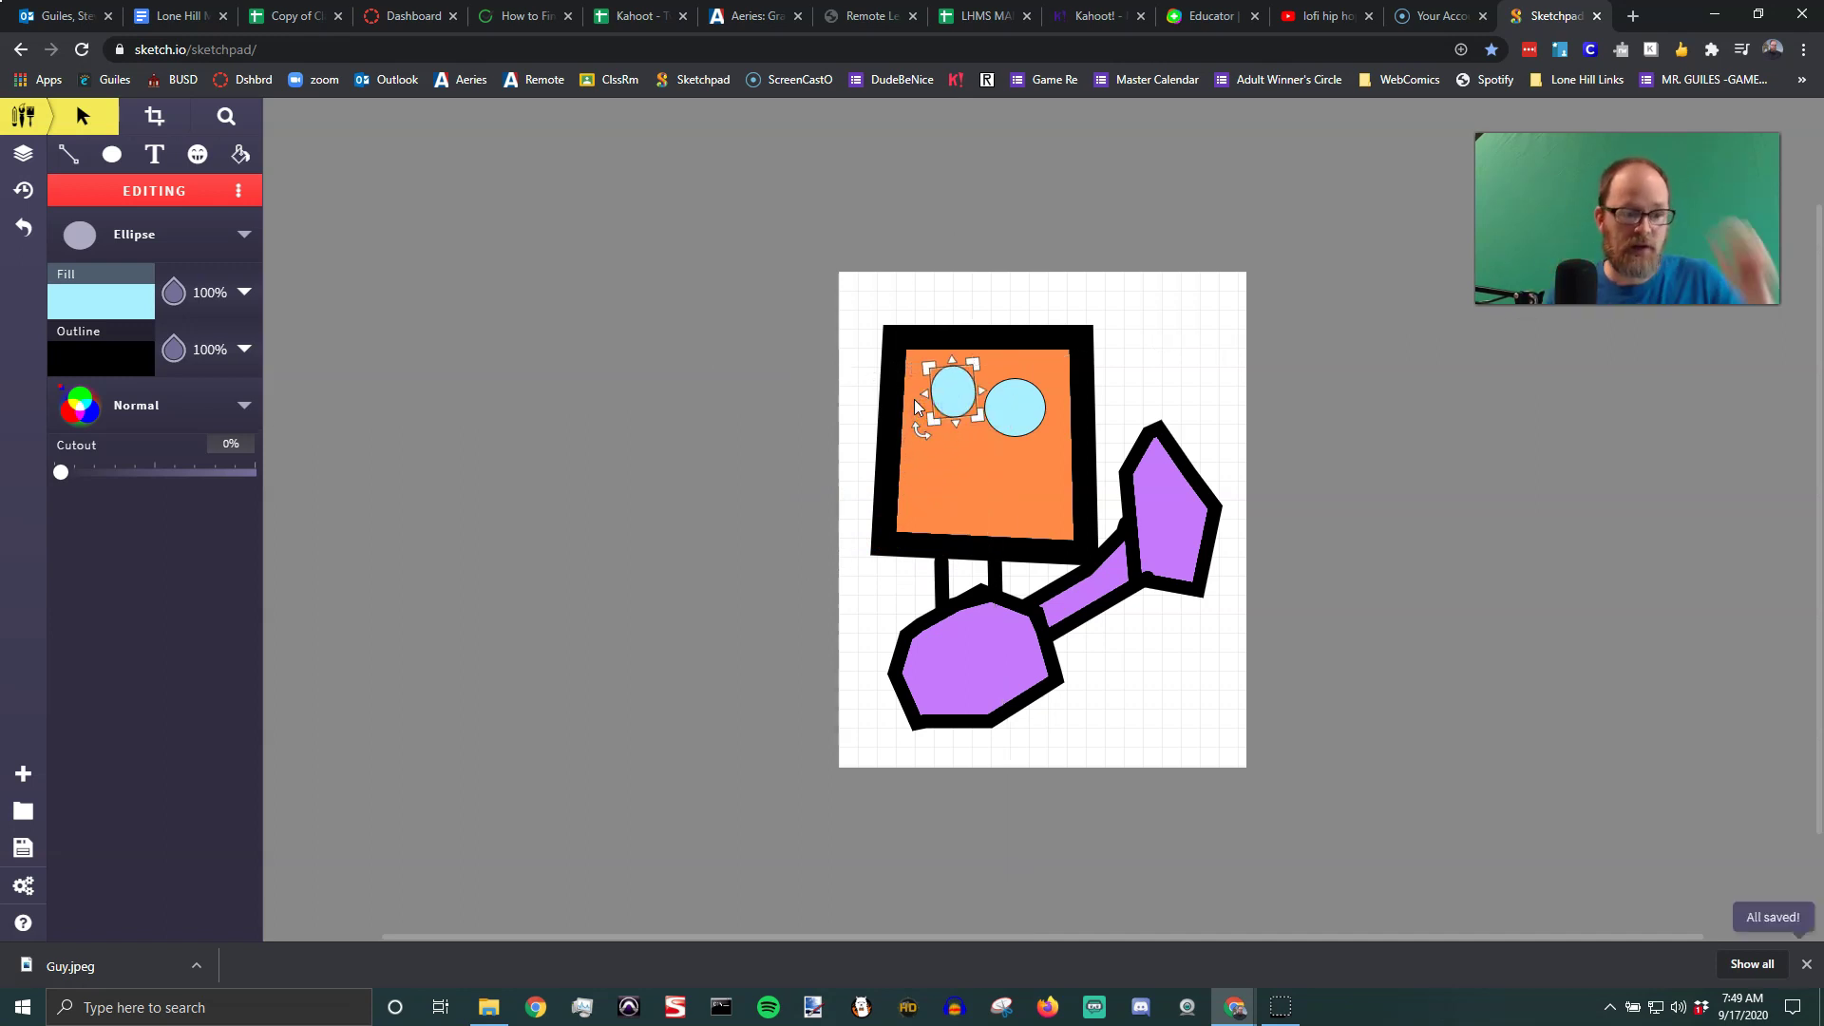
Brush a Fur-brush hair stroke across the top of the orange head
{"action": "left_click", "coordinate": [246, 237]}
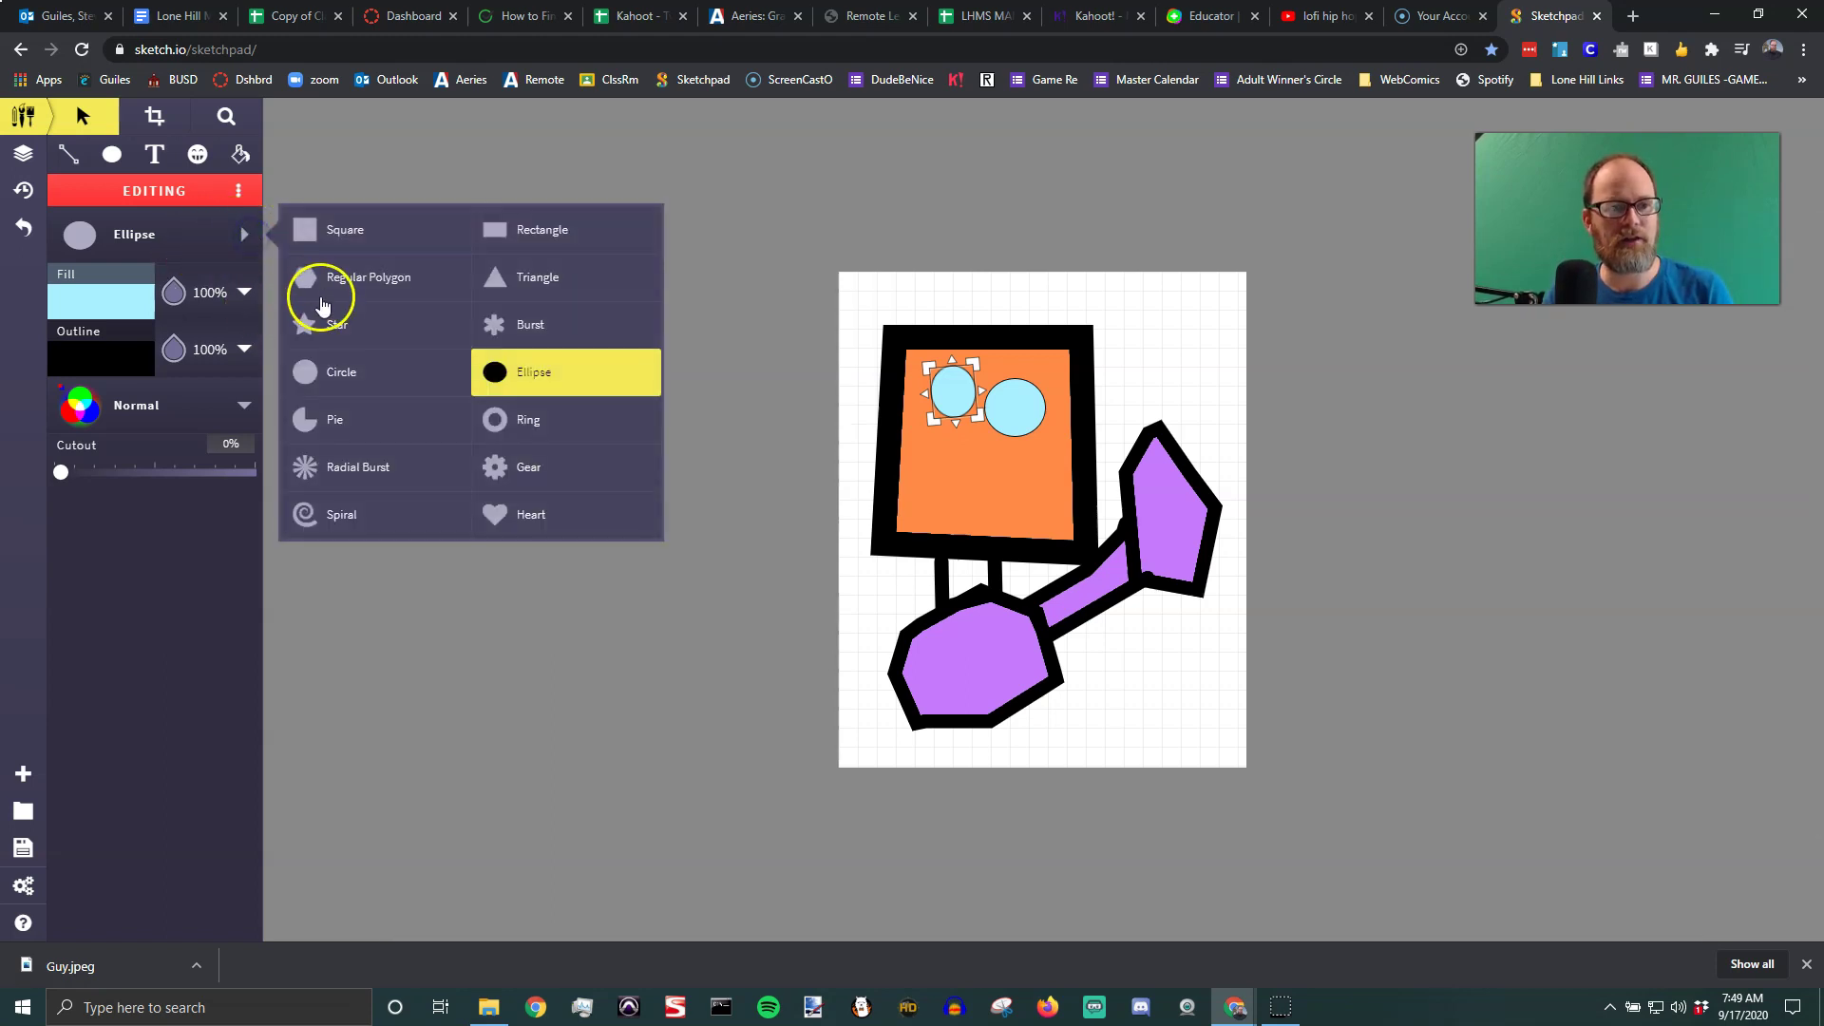
{"action": "left_click", "coordinate": [70, 160]}
{"action": "left_click", "coordinate": [244, 204]}
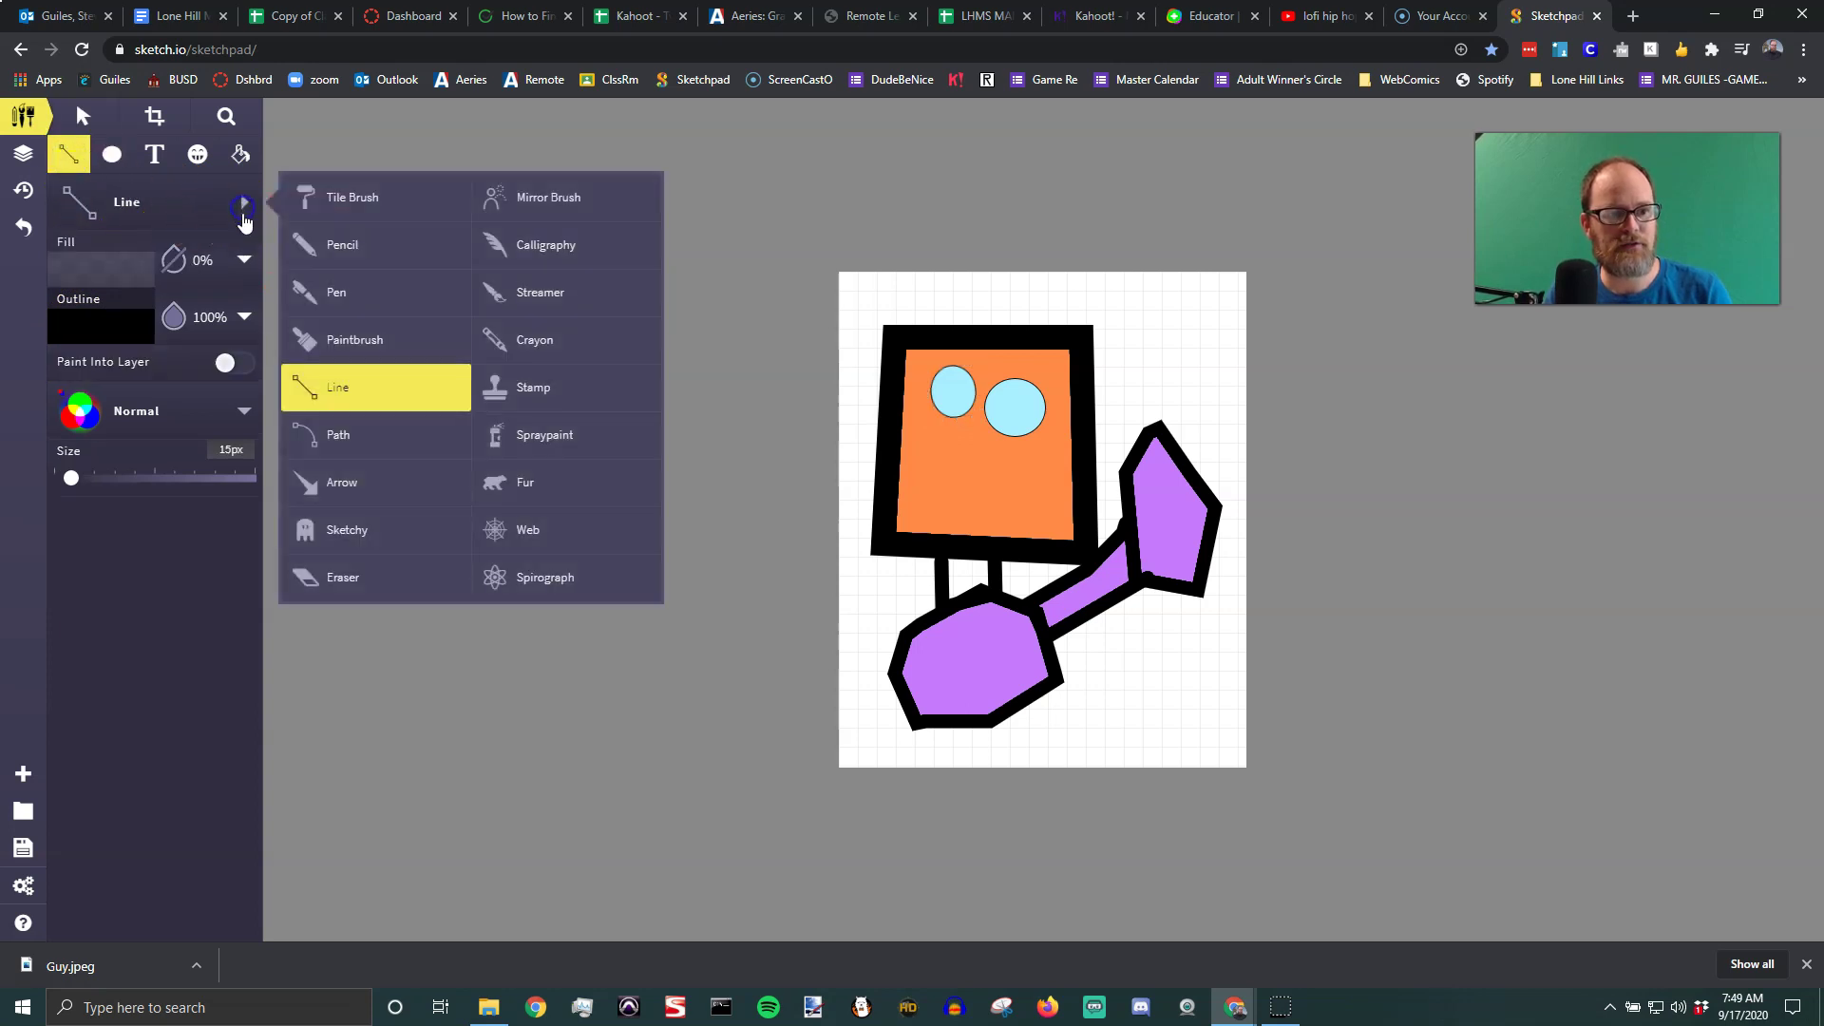
{"action": "left_click", "coordinate": [525, 487]}
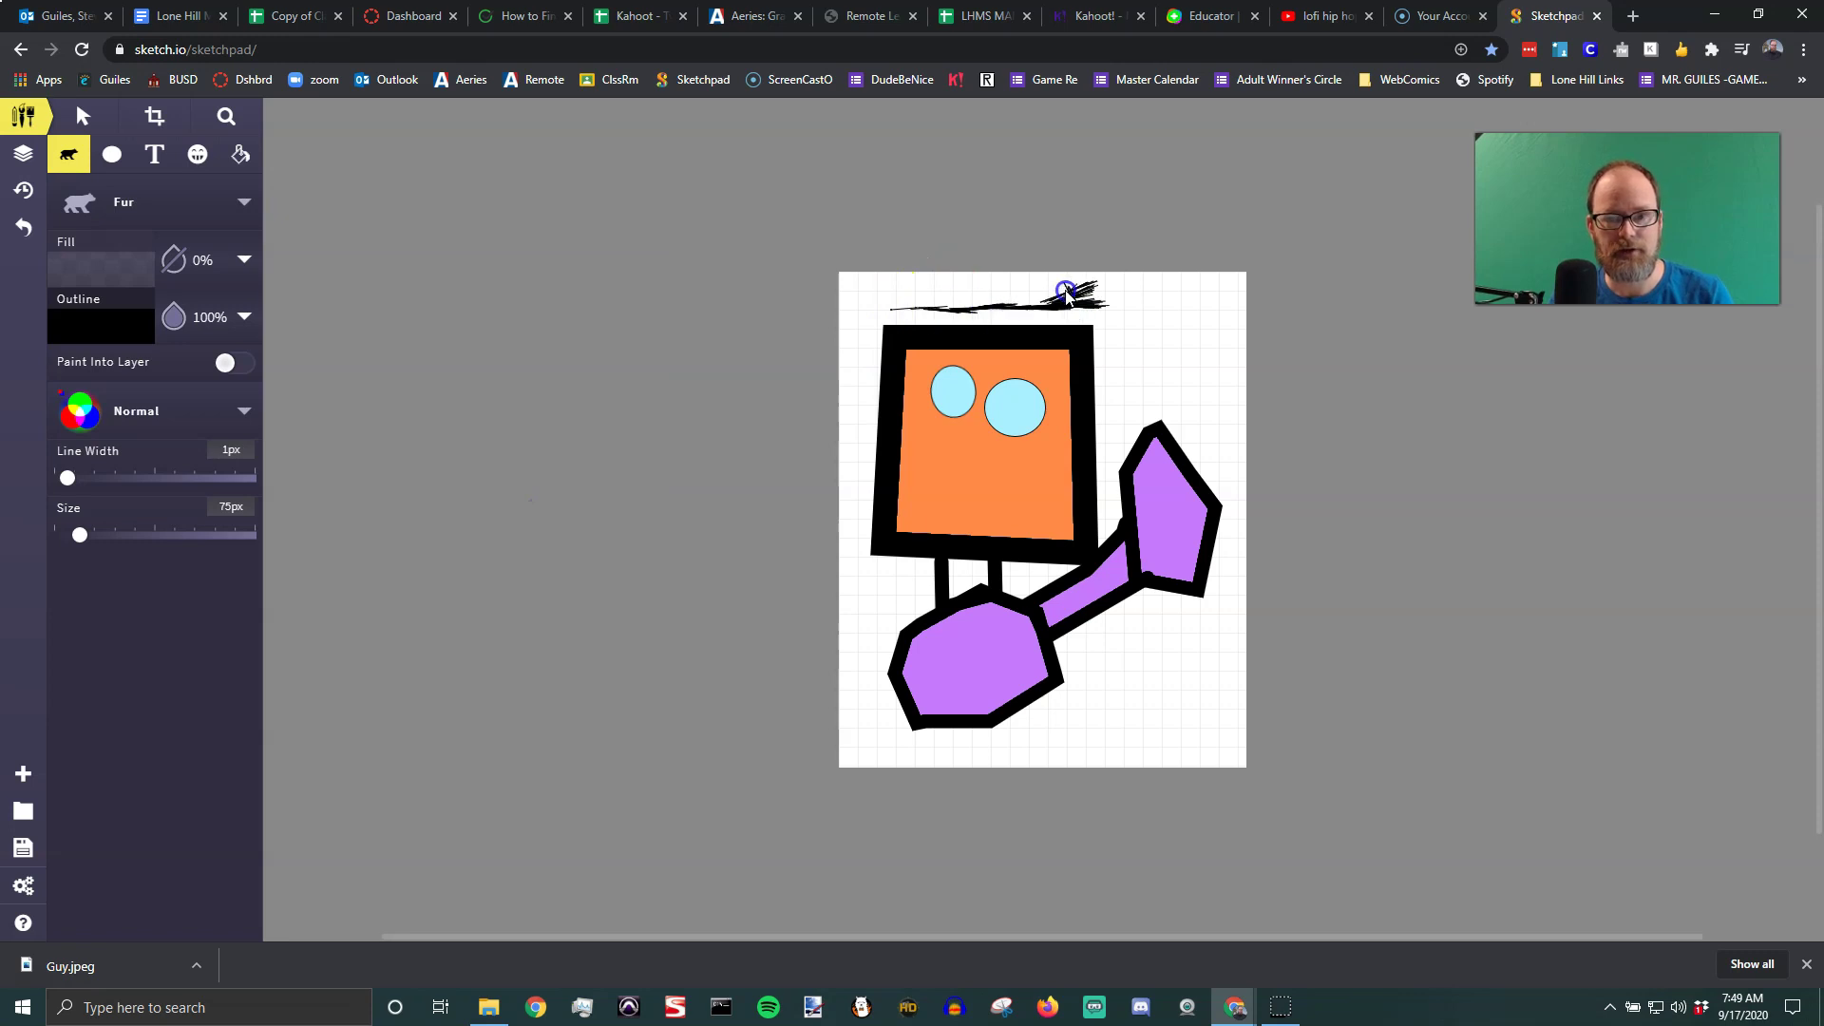
{"action": "mouse_move", "coordinate": [1066, 294]}
{"action": "left_mouse_down"}
{"action": "mouse_move", "coordinate": [920, 313]}
{"action": "mouse_move", "coordinate": [992, 331]}
{"action": "left_mouse_up"}
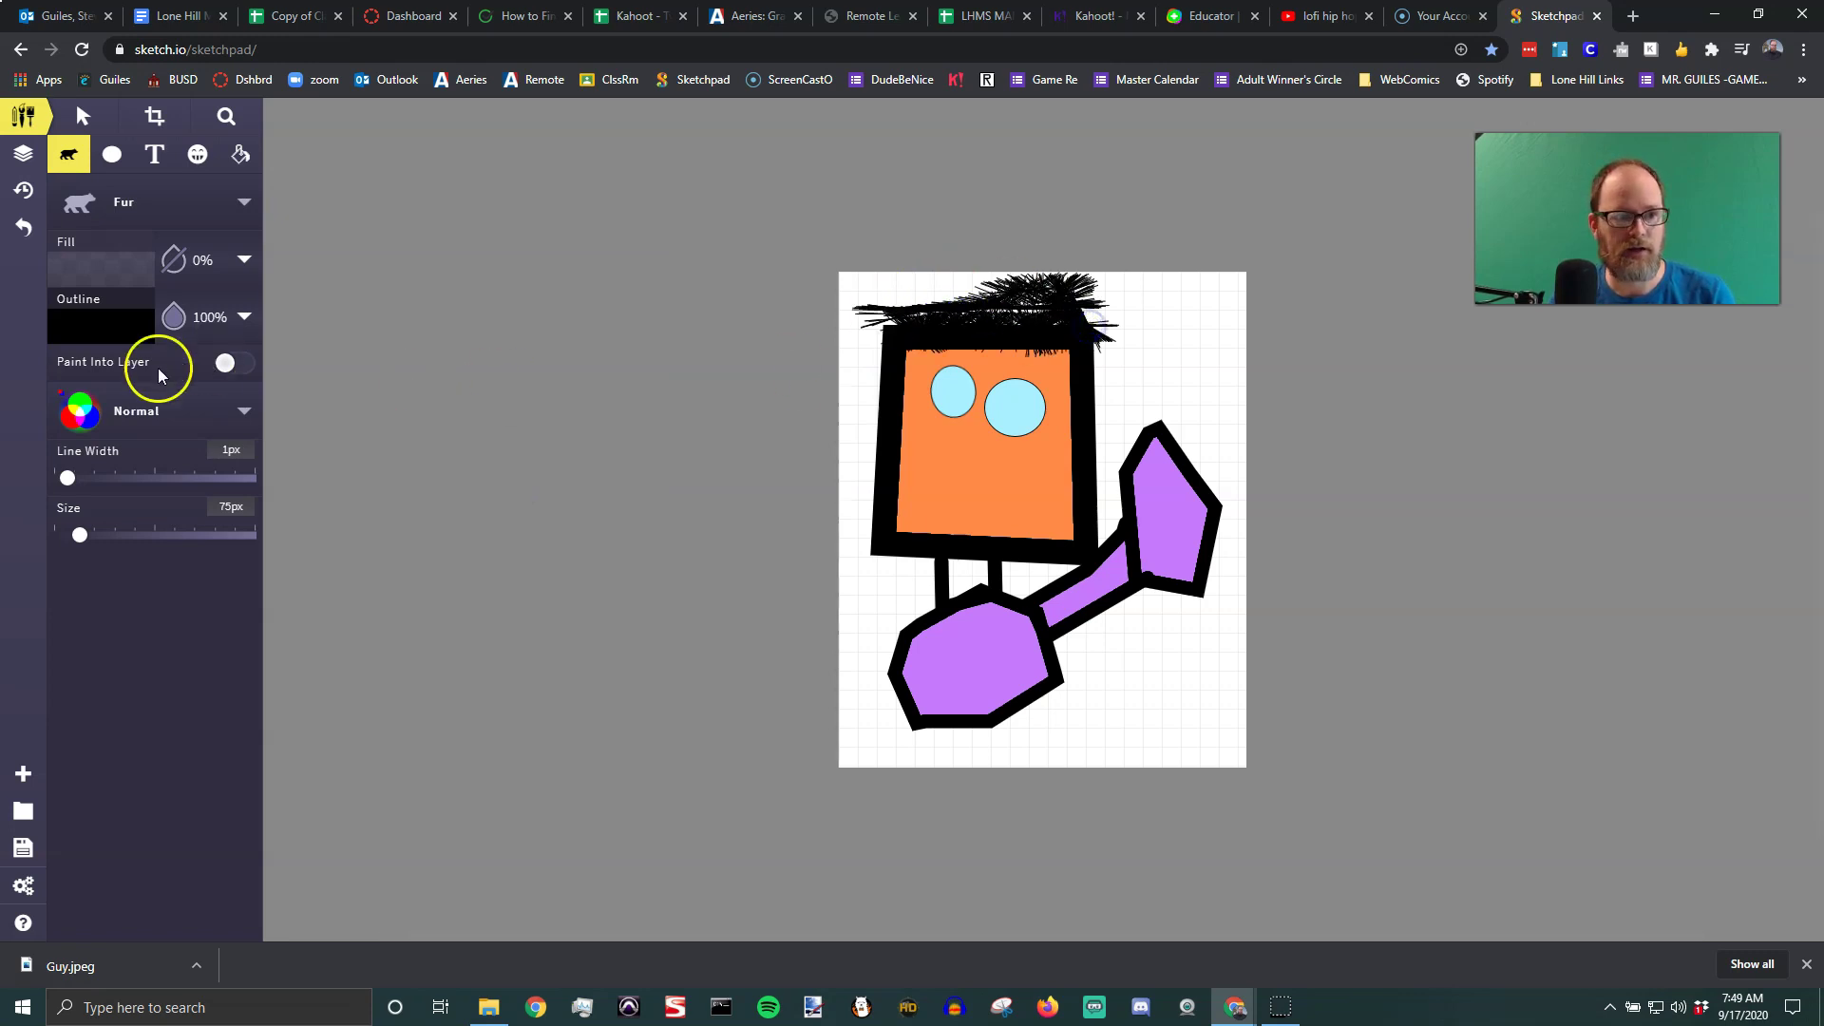
Recolour the hair stroke's outline to yellow ffff49
{"action": "left_click", "coordinate": [92, 124]}
{"action": "left_click", "coordinate": [1010, 317]}
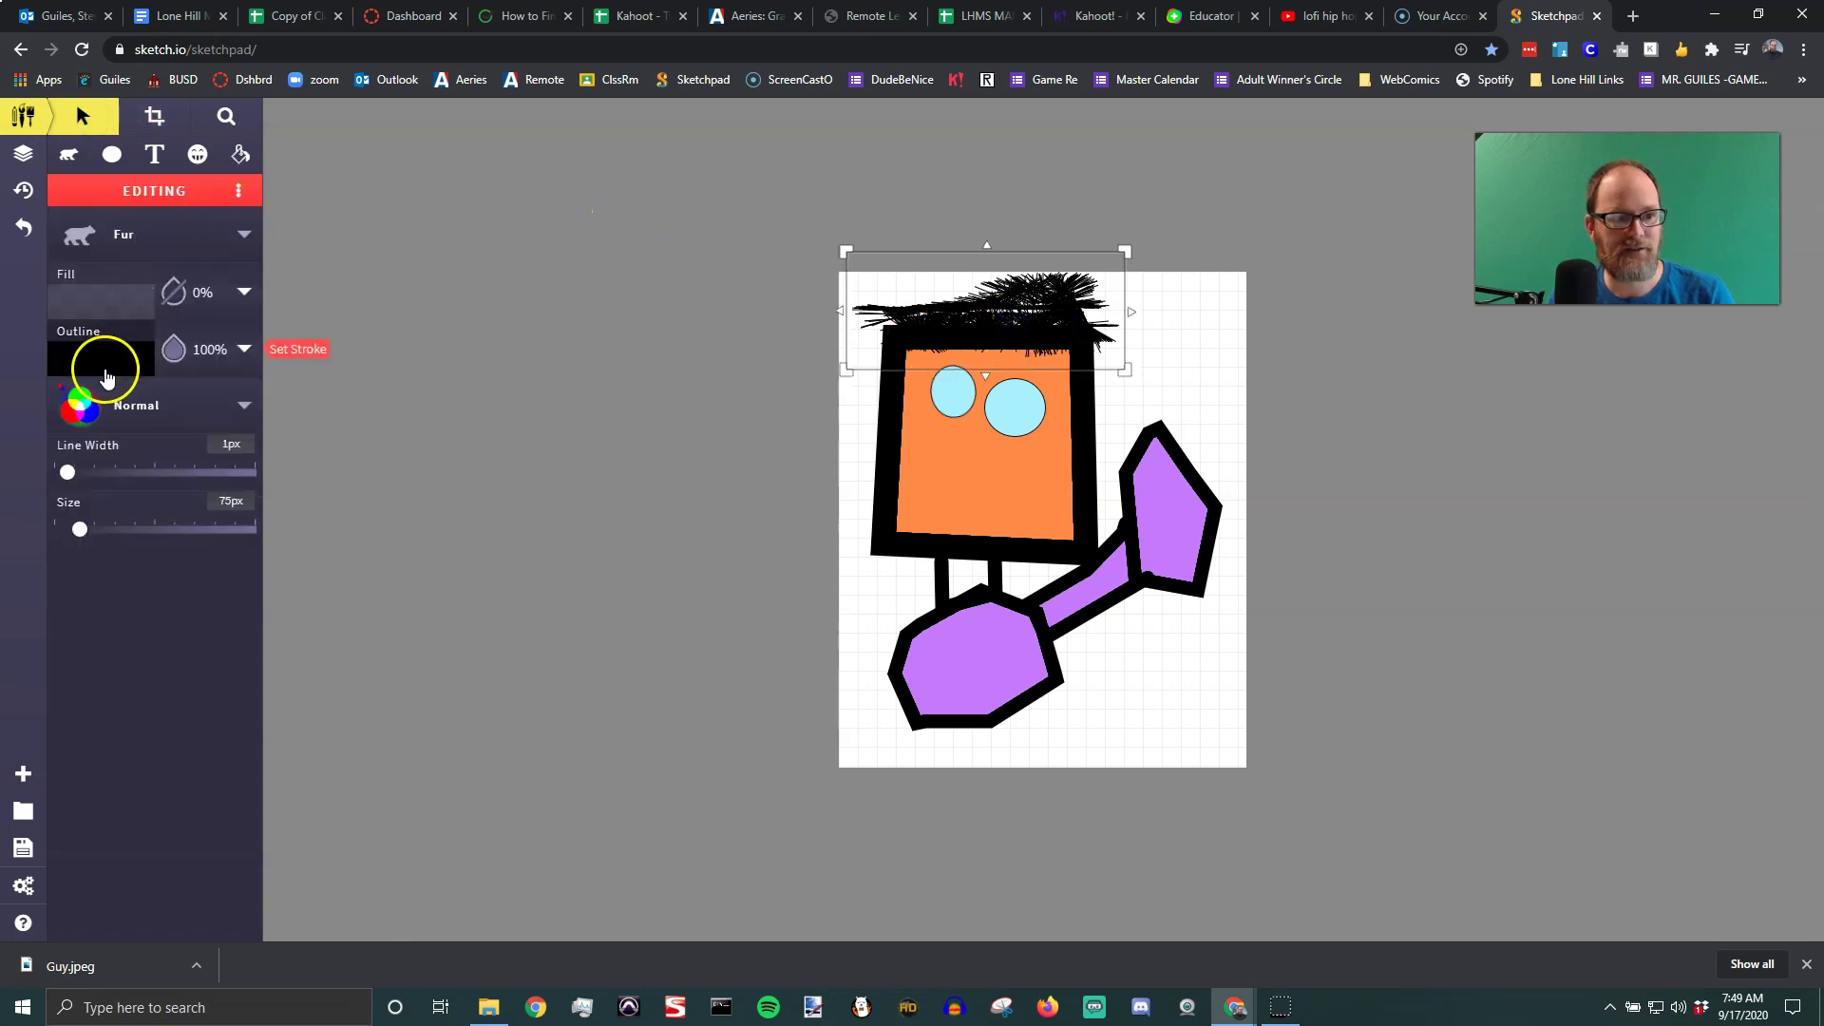
{"action": "left_click", "coordinate": [95, 366]}
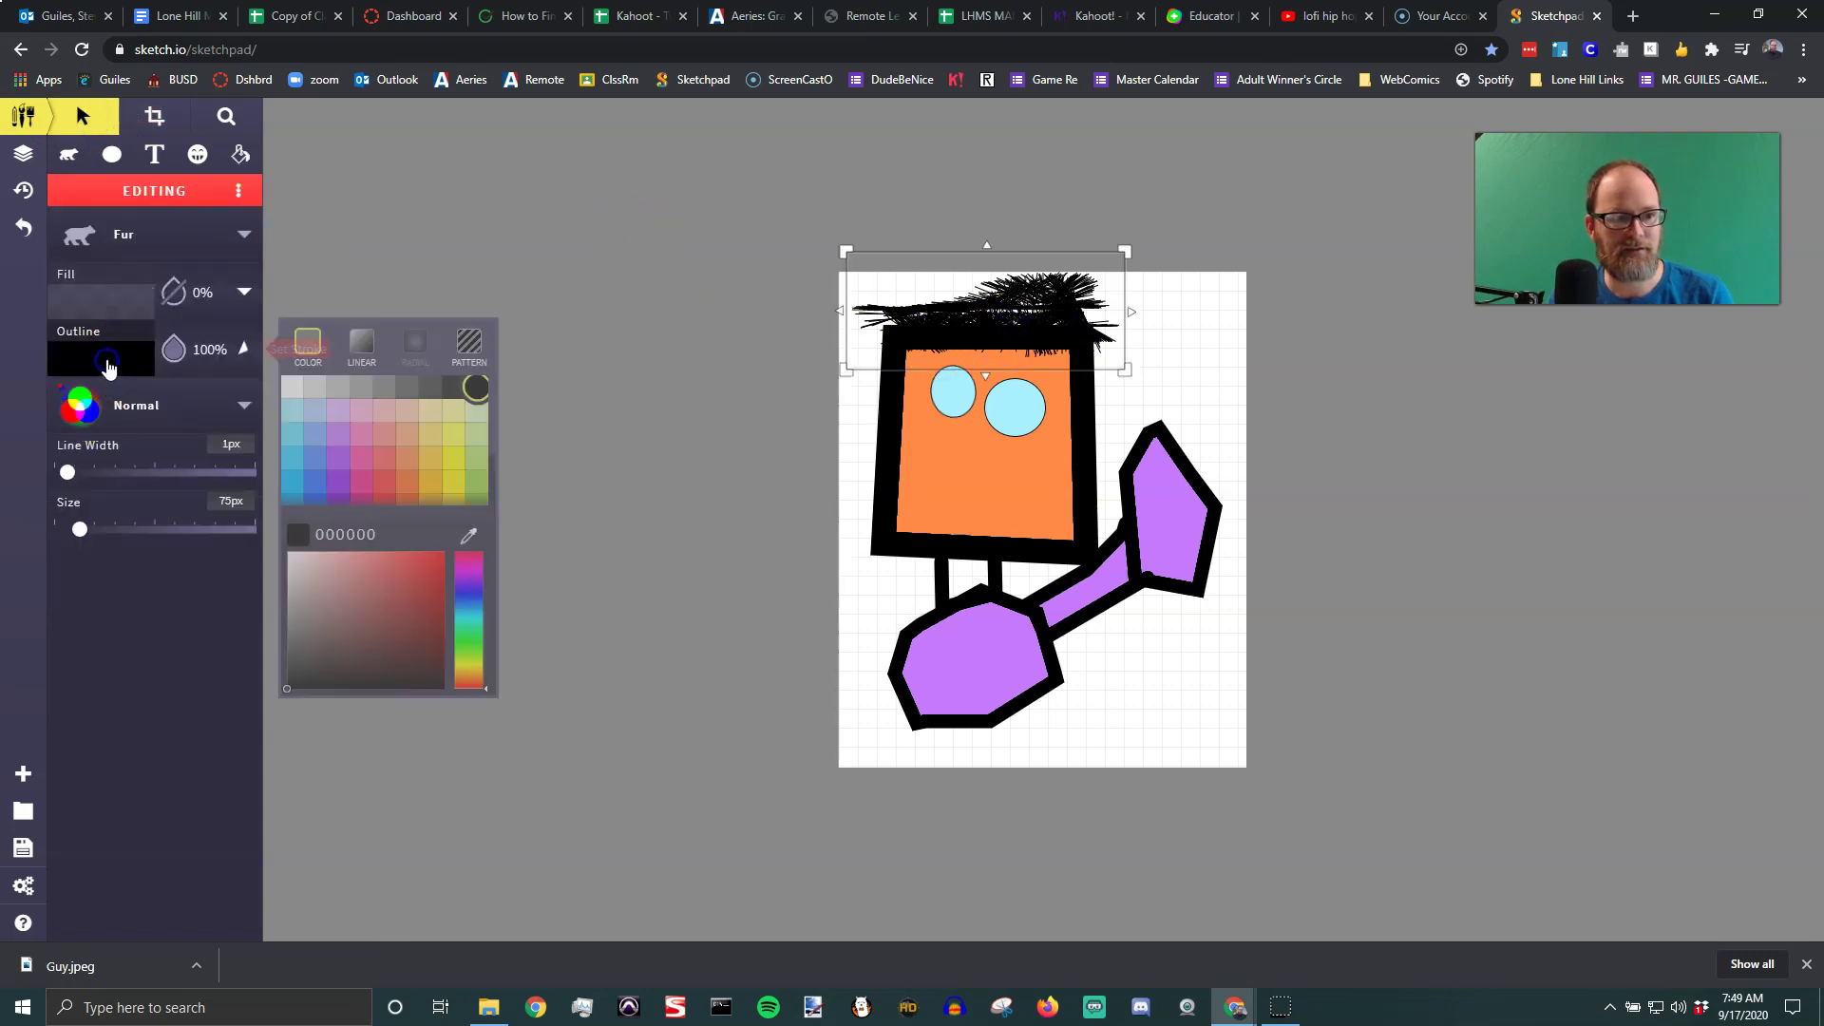
{"action": "left_click", "coordinate": [343, 446]}
{"action": "left_click", "coordinate": [454, 433]}
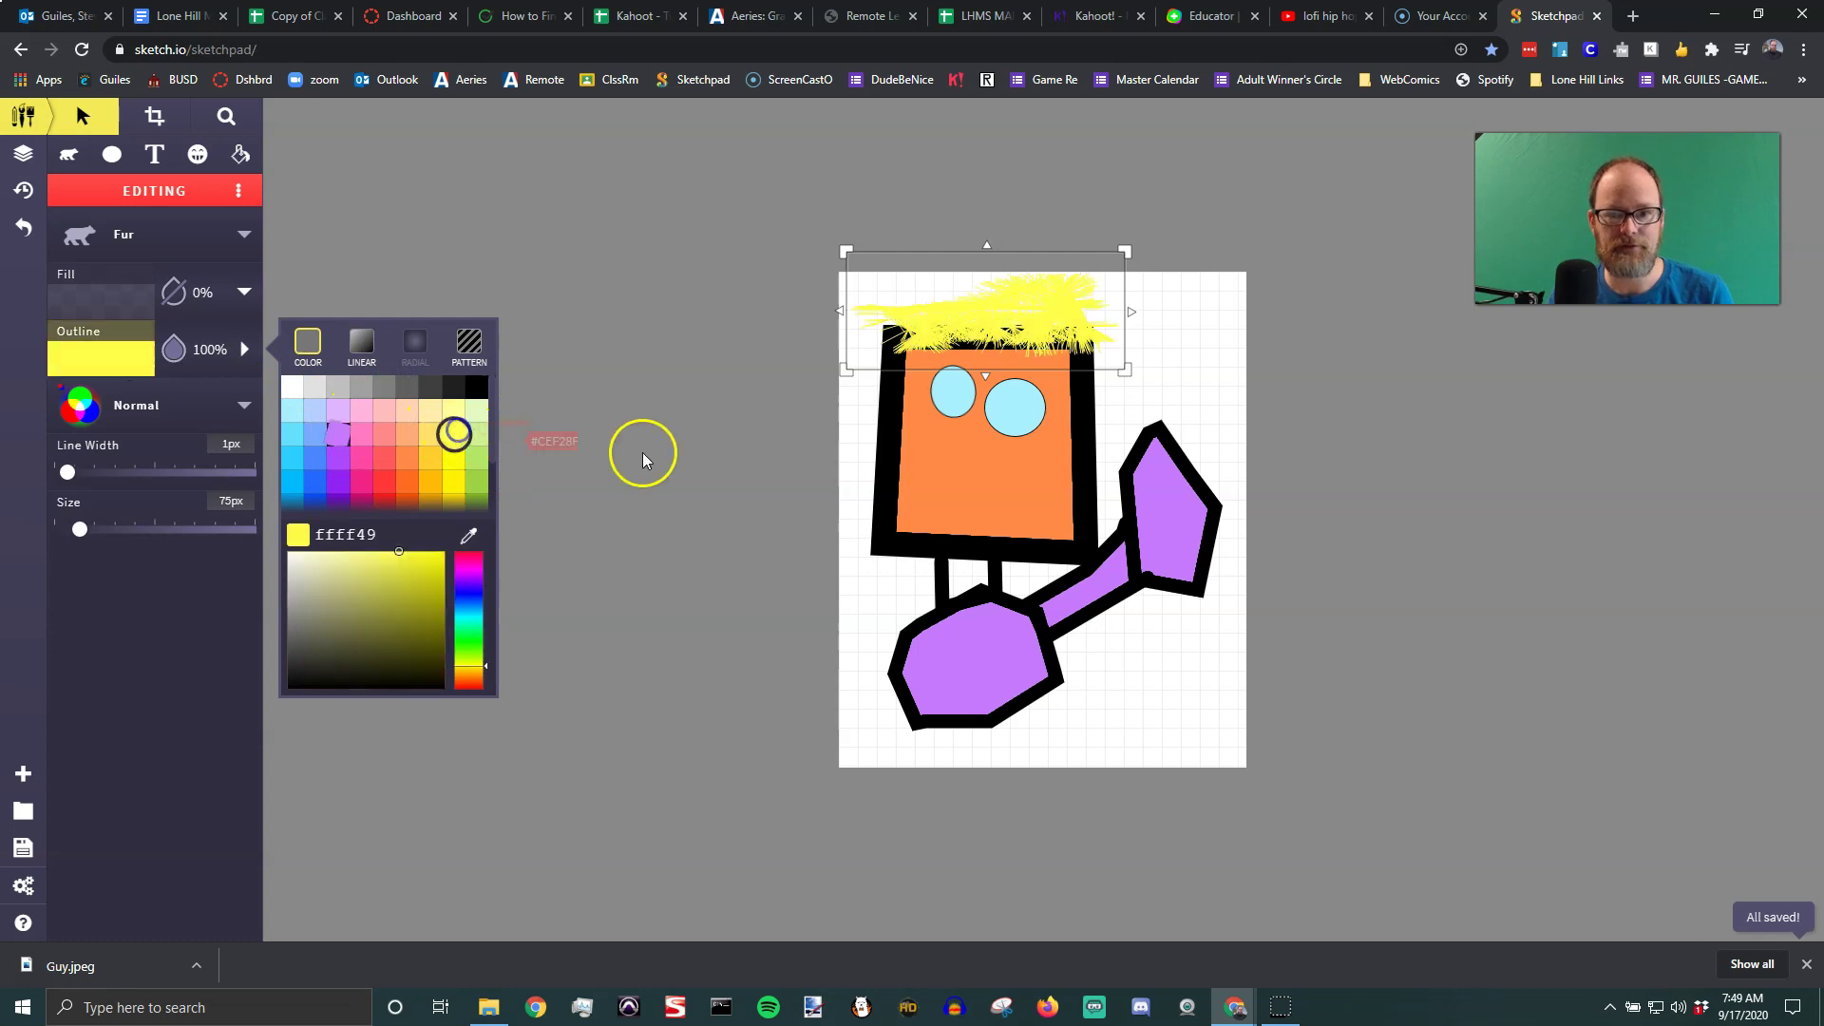